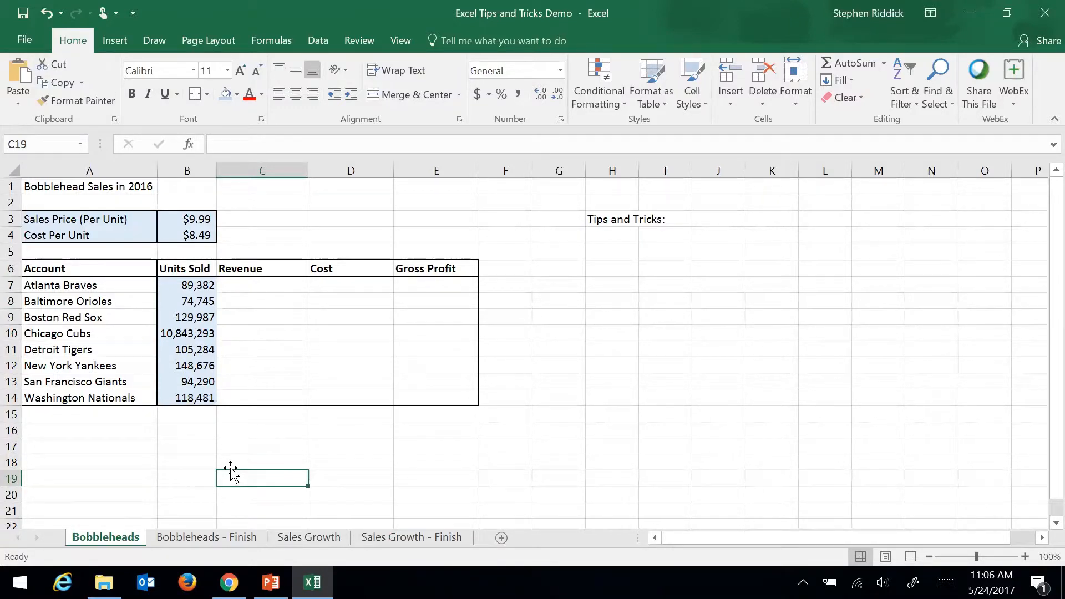
# Examine the sales price and cost per unit in rows 3 and 4, the account names and the Units Sold column
pyautogui.moveTo(86, 221); pyautogui.dragTo(204, 236)
pyautogui.moveTo(90, 282); pyautogui.dragTo(78, 398)
pyautogui.click(189, 450)
pyautogui.moveTo(186, 270); pyautogui.dragTo(195, 400)
pyautogui.click(290, 476)
pyautogui.click(186, 214)
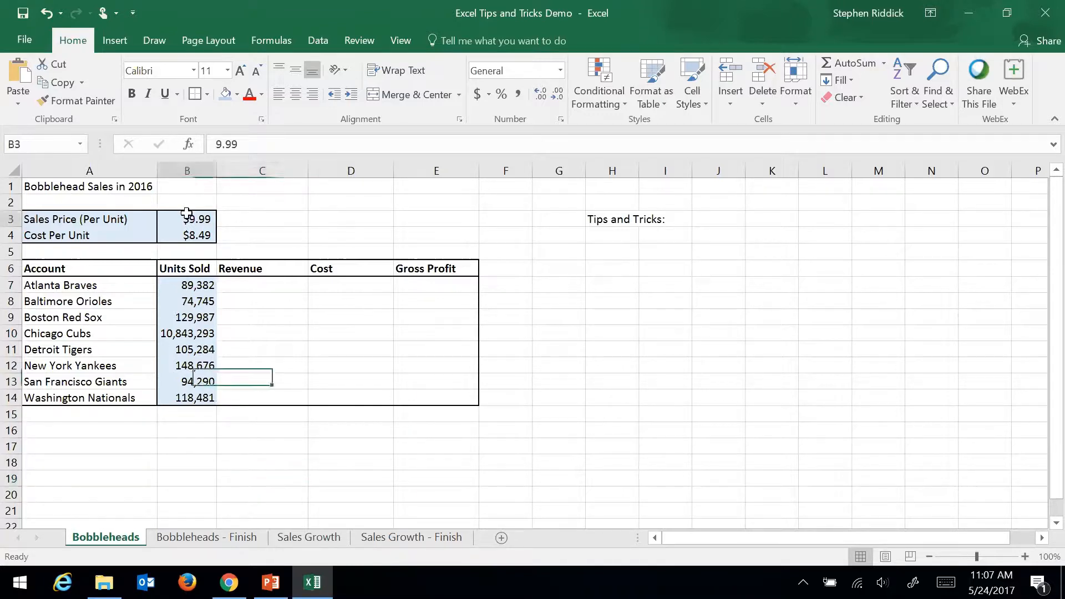
pyautogui.click(187, 233)
pyautogui.click(189, 221)
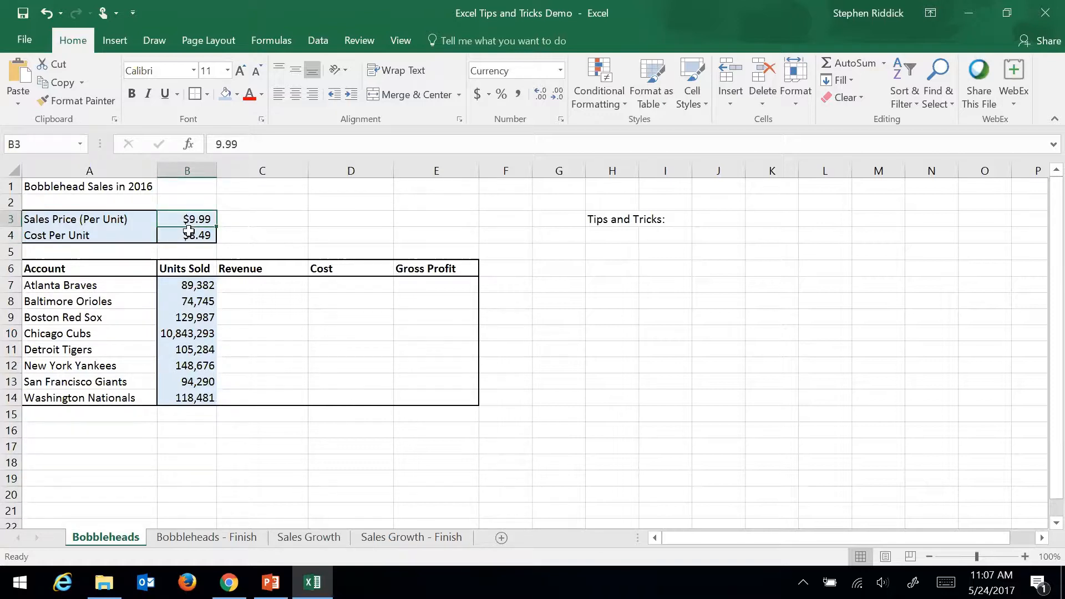
# Calculate the Atlanta Braves revenue in C7 with the hard-coded formula =9.99*89382
pyautogui.click(259, 285)
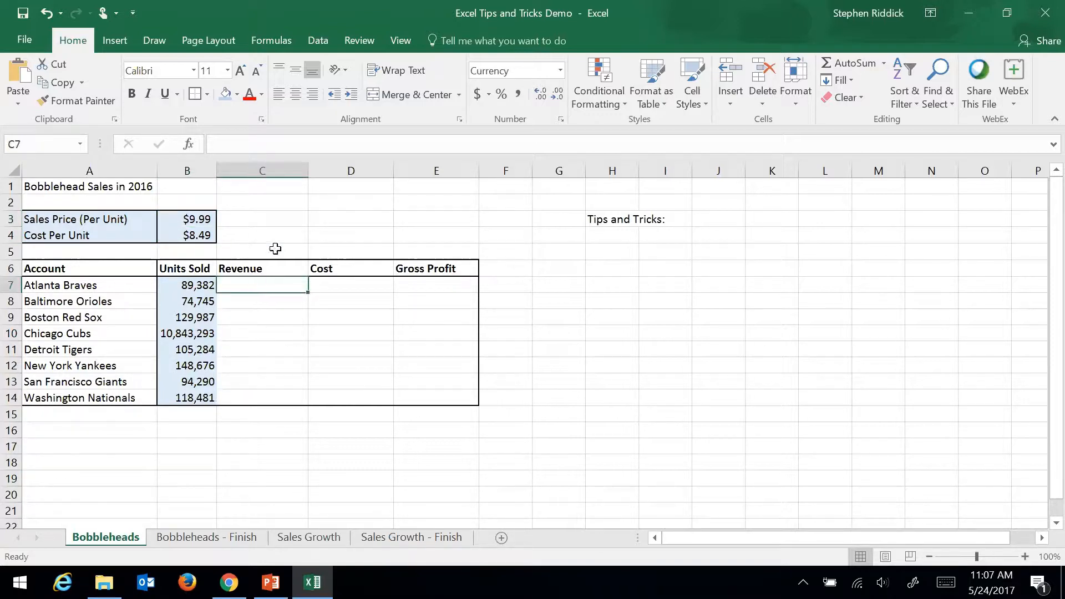
pyautogui.click(233, 146)
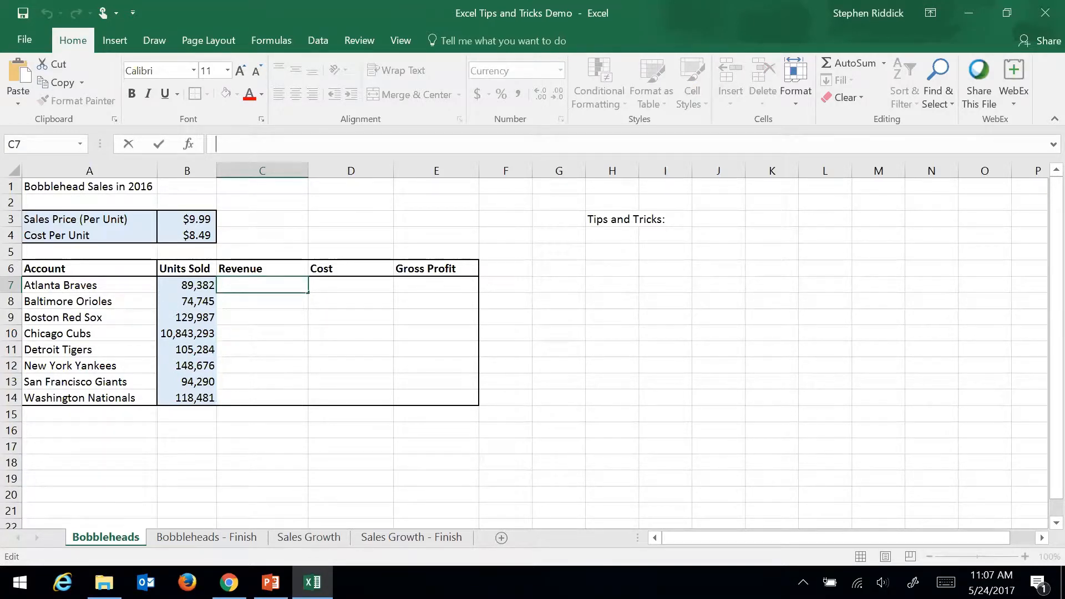
pyautogui.click(237, 358)
pyautogui.click(249, 292)
pyautogui.write('=')
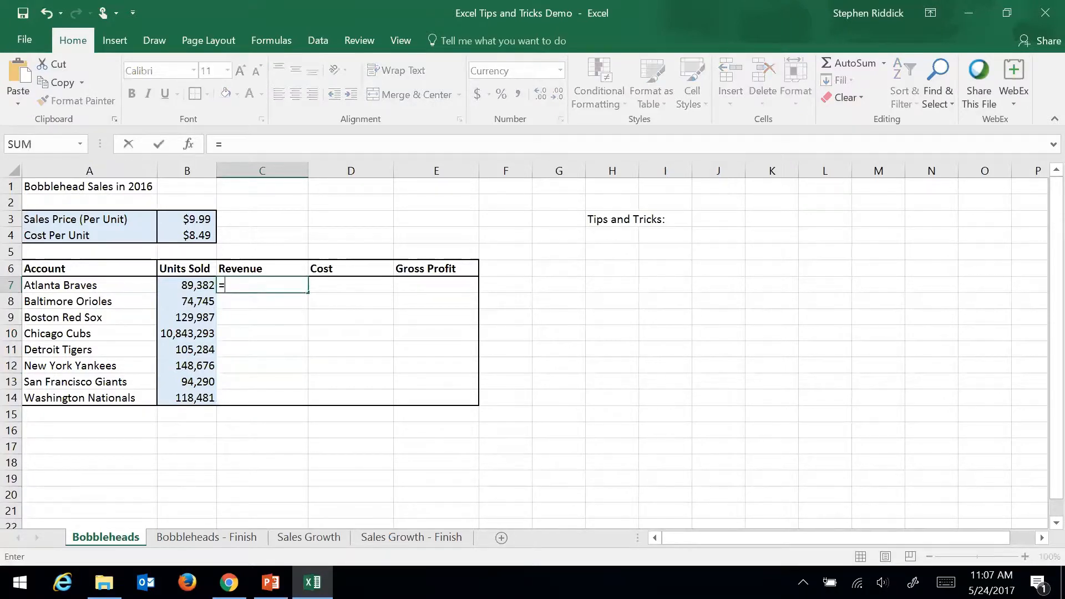
pyautogui.write('9.99*89')
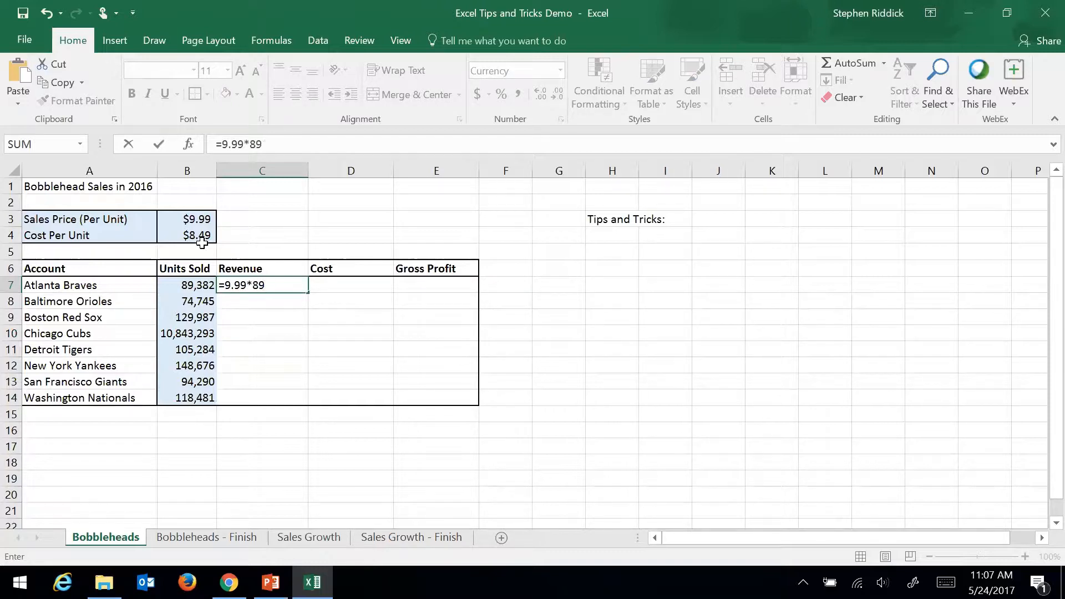
pyautogui.write('382')
pyautogui.press('Return')
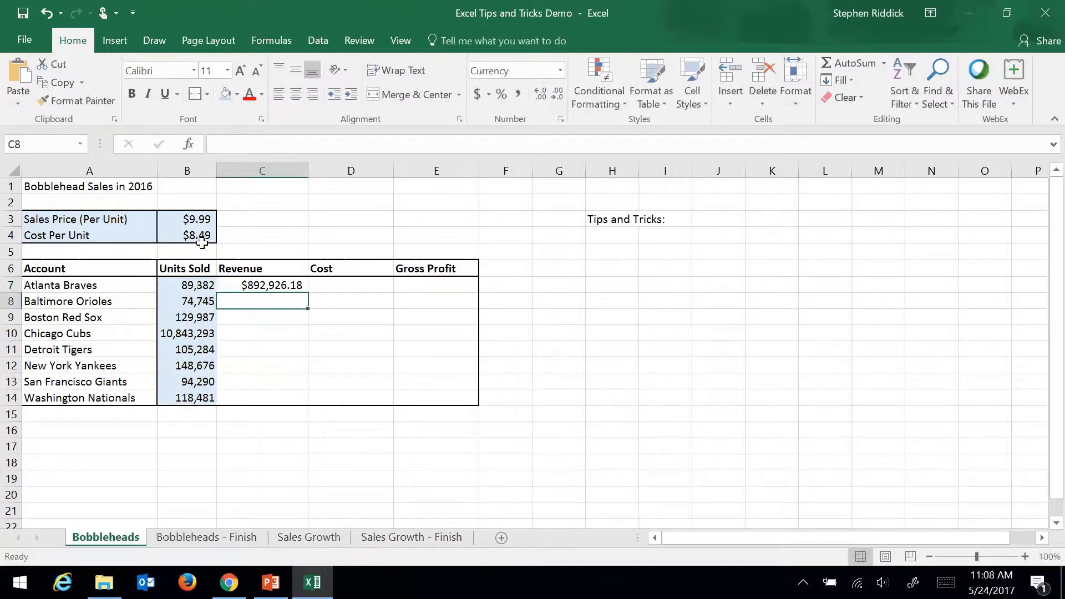
# Remove the hard-coded formula from the Atlanta Braves revenue cell C7, leaving the cell empty
pyautogui.click(260, 287)
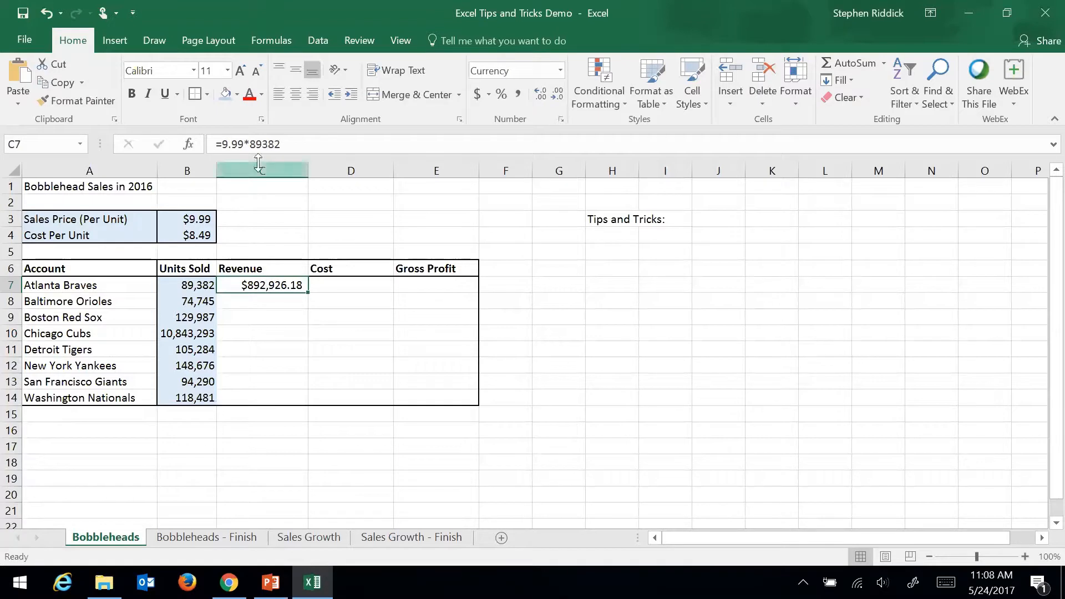
pyautogui.click(228, 144)
pyautogui.press('Right')
pyautogui.press('Right')
pyautogui.press('Right')
pyautogui.press('Right')
pyautogui.press('Right')
pyautogui.press('BackSpace')
pyautogui.press('BackSpace')
pyautogui.press('BackSpace')
pyautogui.press('BackSpace')
pyautogui.press('BackSpace')
pyautogui.press('BackSpace')
pyautogui.press('BackSpace')
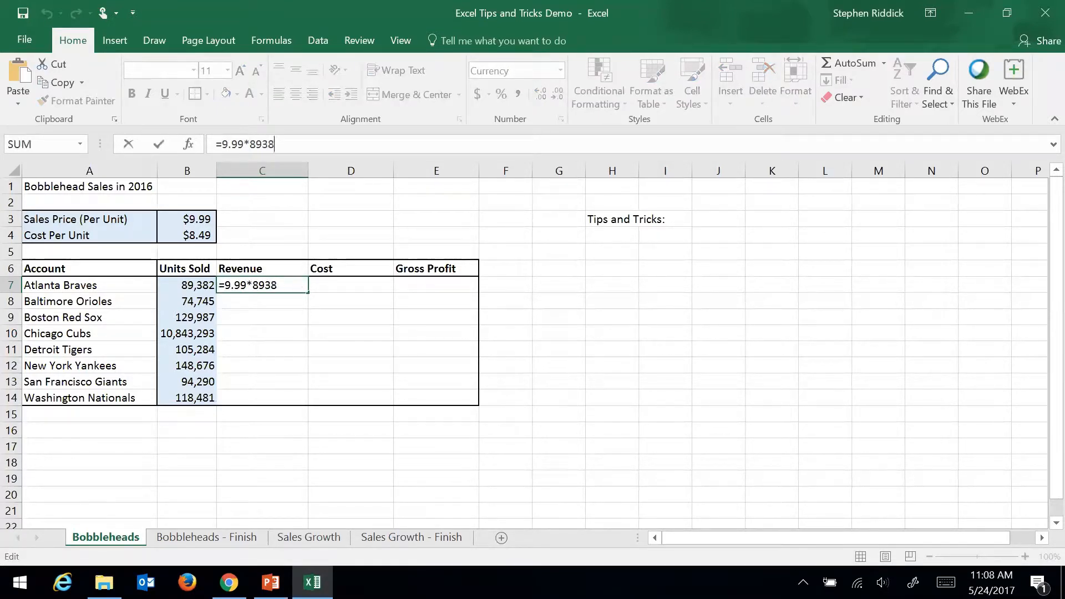
pyautogui.press('BackSpace')
pyautogui.press('BackSpace')
pyautogui.press('BackSpace')
pyautogui.press('BackSpace')
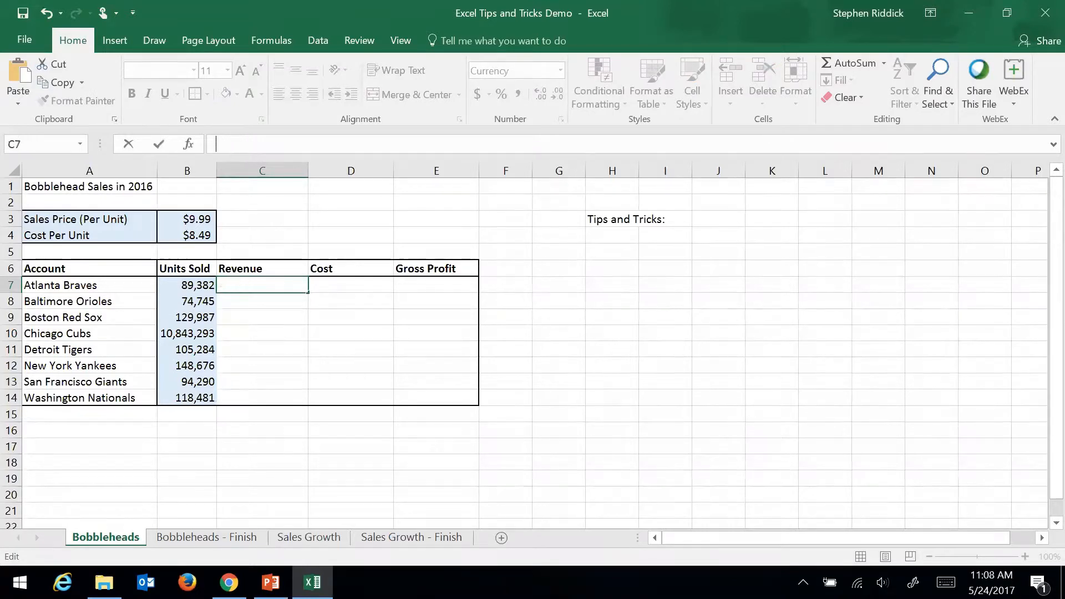
pyautogui.press('Return')
pyautogui.click(244, 285)
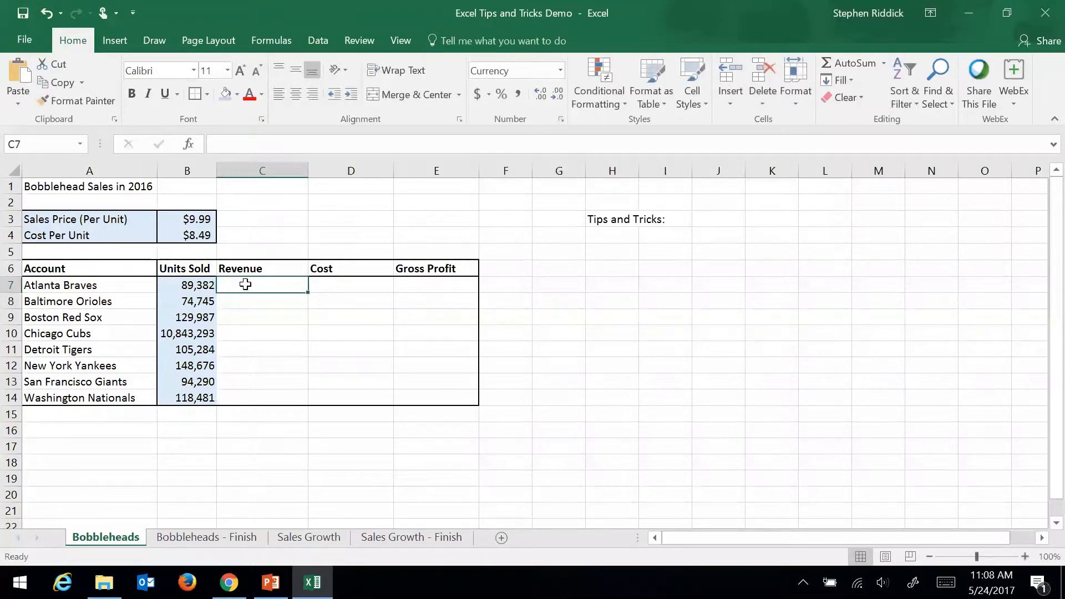
# Review the per-unit price and cost inputs, the Units Sold figures and the empty Revenue, Cost and Gross Profit cells
pyautogui.click(185, 217)
pyautogui.click(187, 237)
pyautogui.click(189, 220)
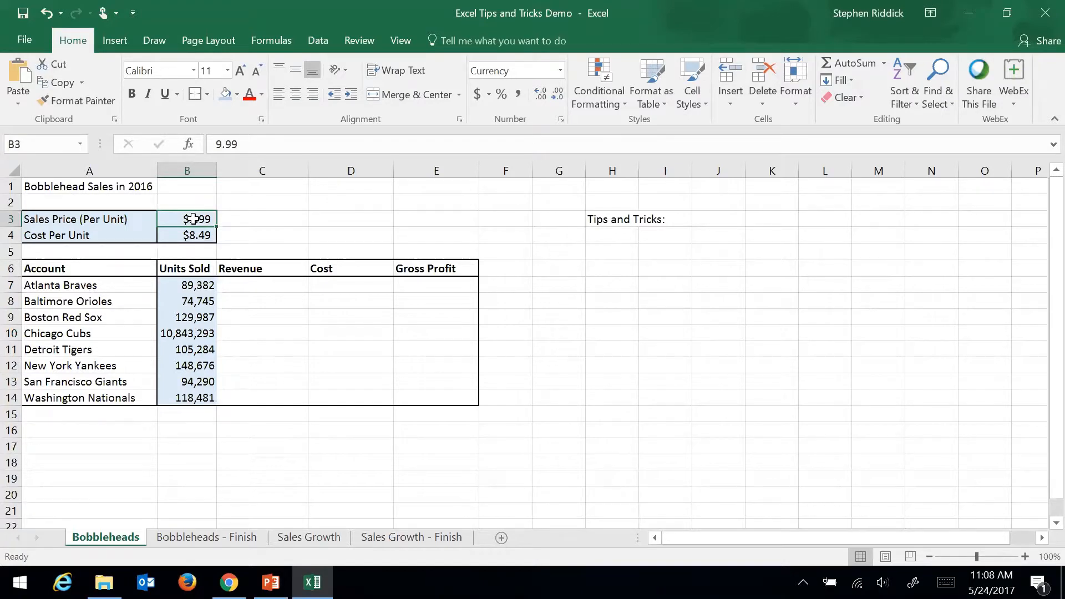
pyautogui.moveTo(233, 280); pyautogui.dragTo(446, 411)
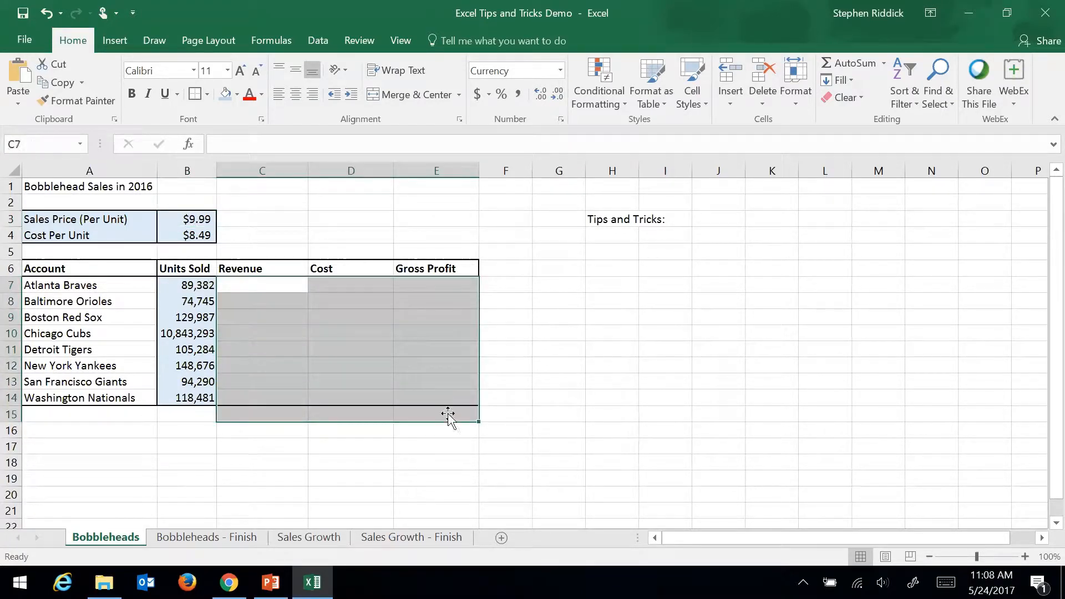
pyautogui.click(452, 446)
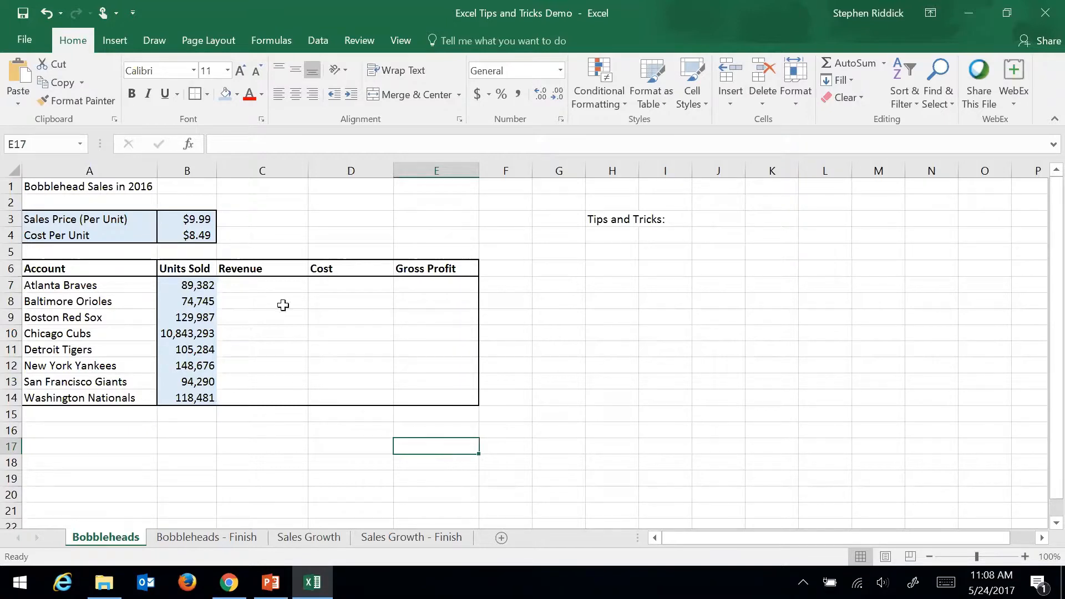
pyautogui.click(256, 284)
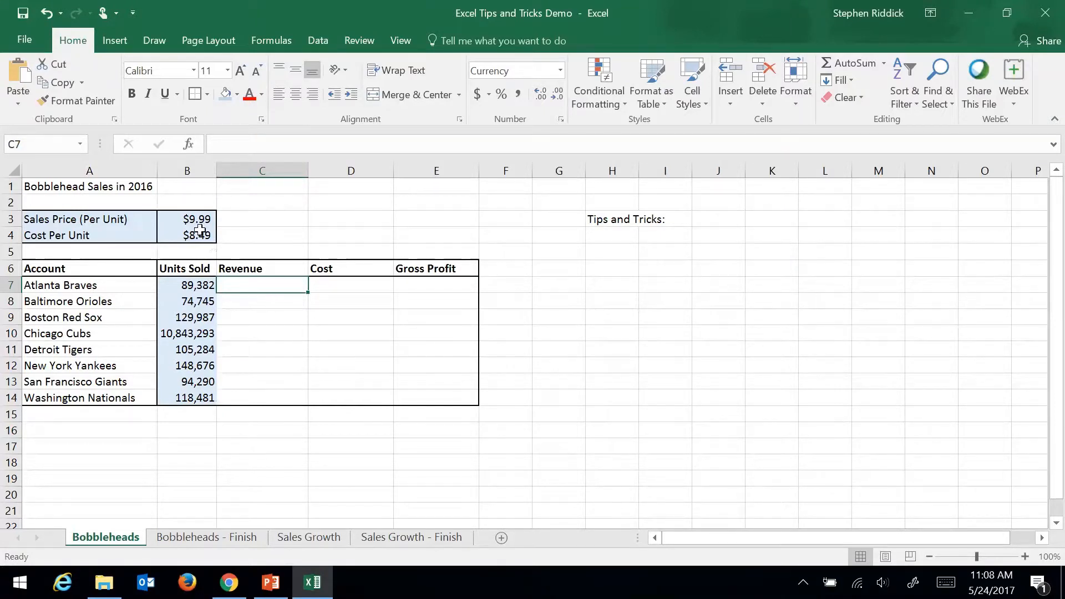
pyautogui.moveTo(185, 218); pyautogui.dragTo(186, 239)
pyautogui.moveTo(190, 285); pyautogui.dragTo(190, 399)
pyautogui.click(201, 451)
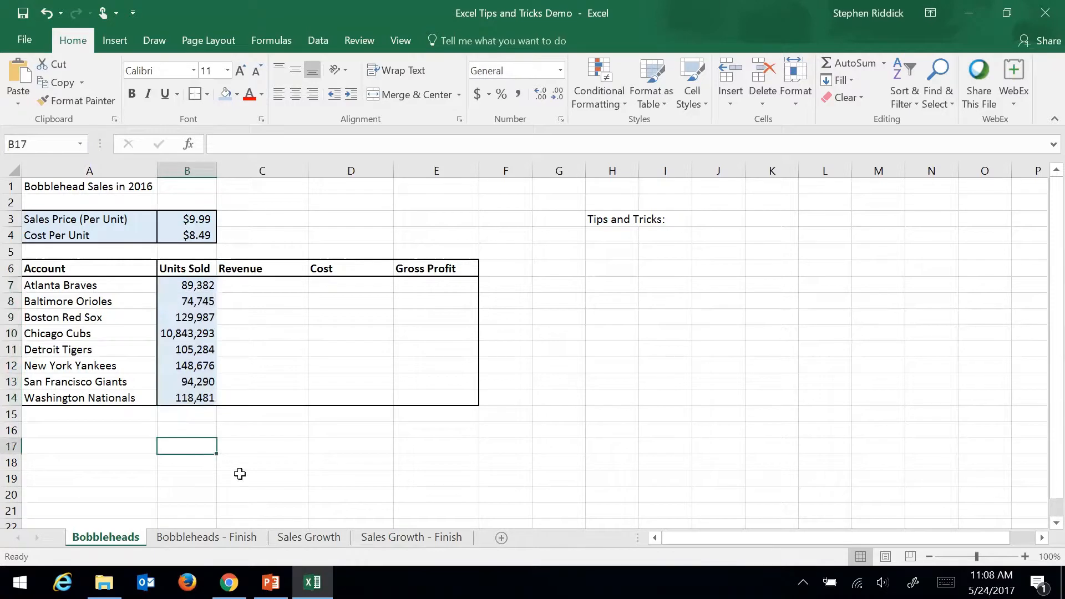
pyautogui.moveTo(183, 218); pyautogui.dragTo(189, 235)
pyautogui.click(299, 231)
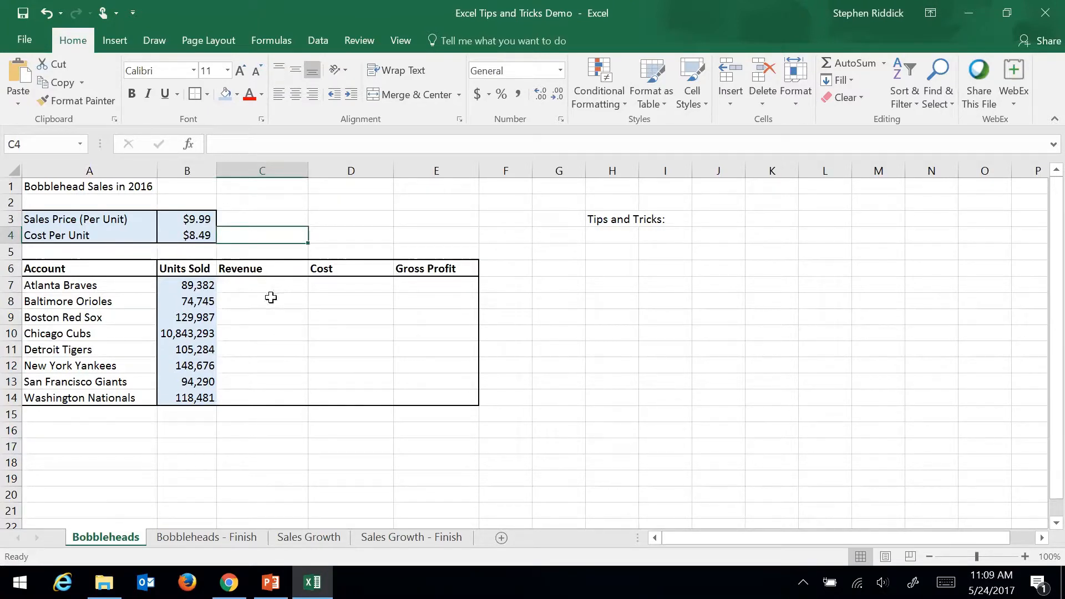
pyautogui.click(185, 218)
pyautogui.click(177, 233)
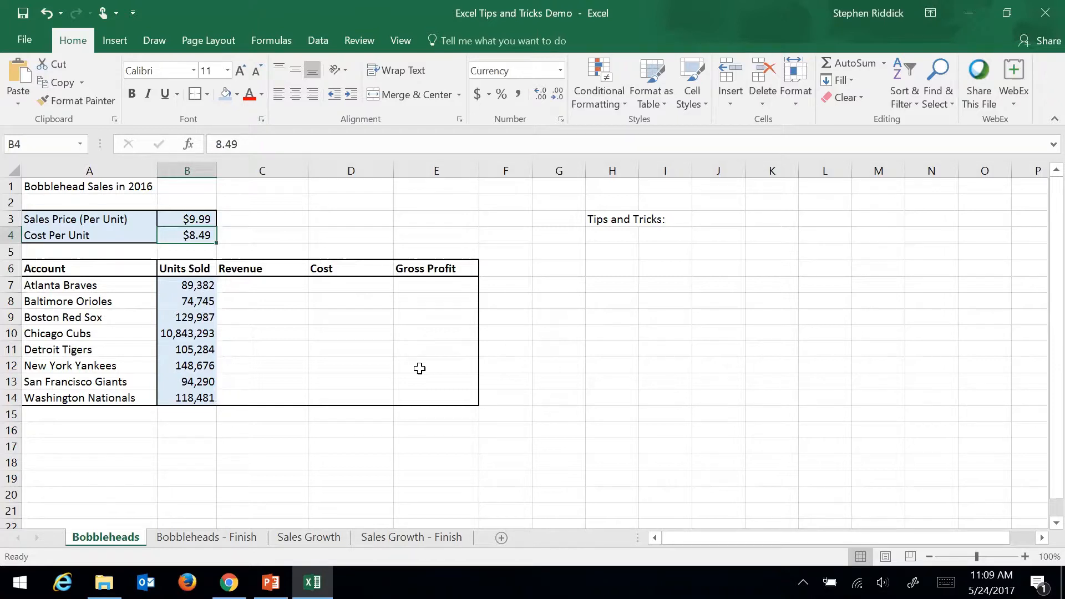
# Enter the tip "1) Organization: Limit values in formulas" in H4 under the Tips and Tricks heading
pyautogui.click(600, 235)
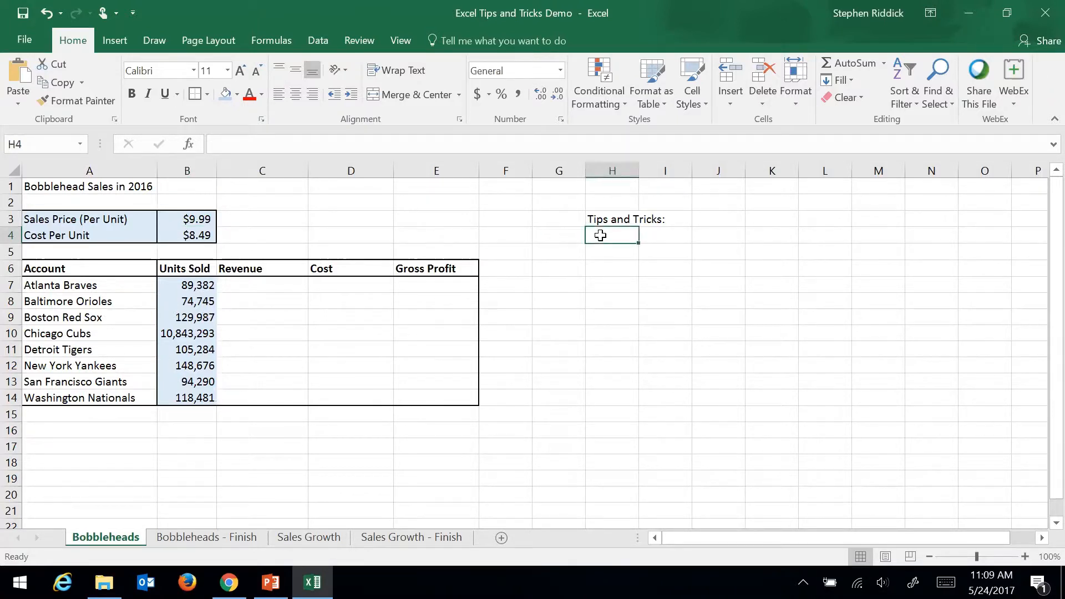
pyautogui.write('1)')
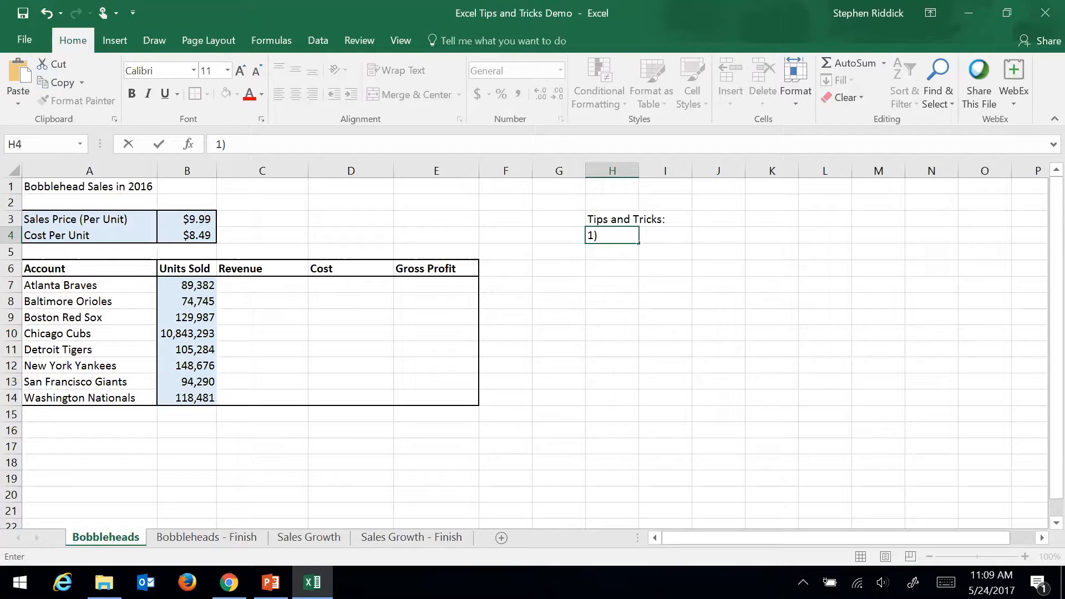
pyautogui.write('Organization:')
pyautogui.write('  No')
pyautogui.press('BackSpace')
pyautogui.press('BackSpace')
pyautogui.write('Limit ')
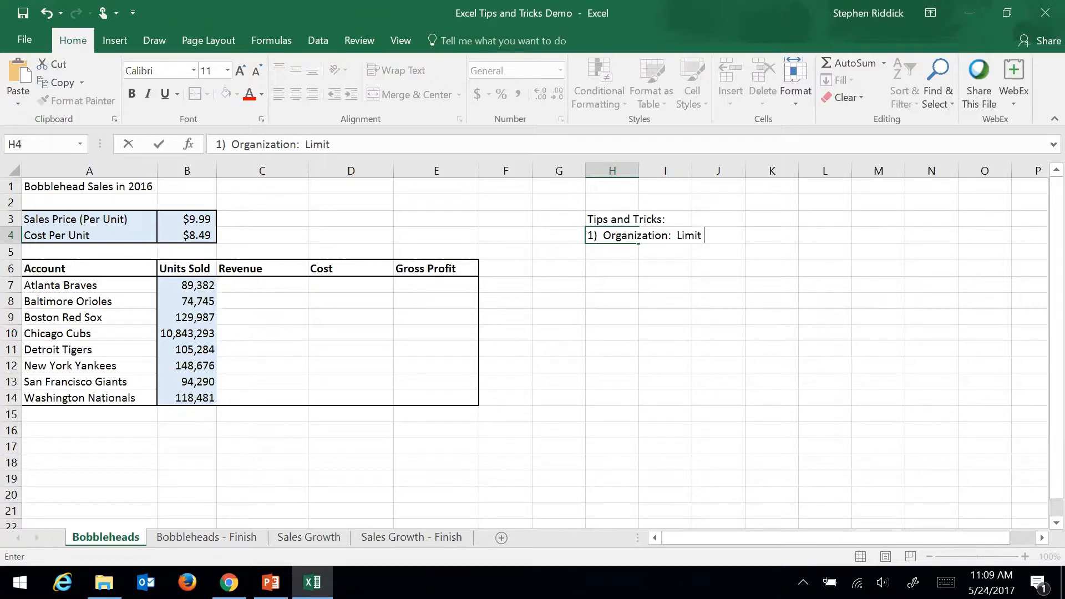
pyautogui.write('values in formulas')
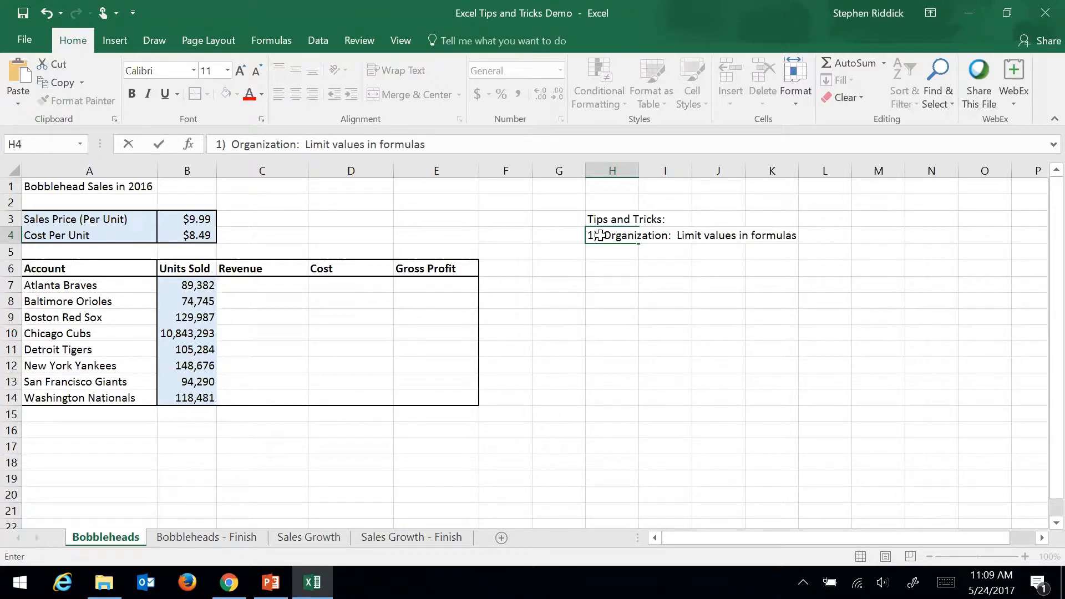
pyautogui.press('Return')
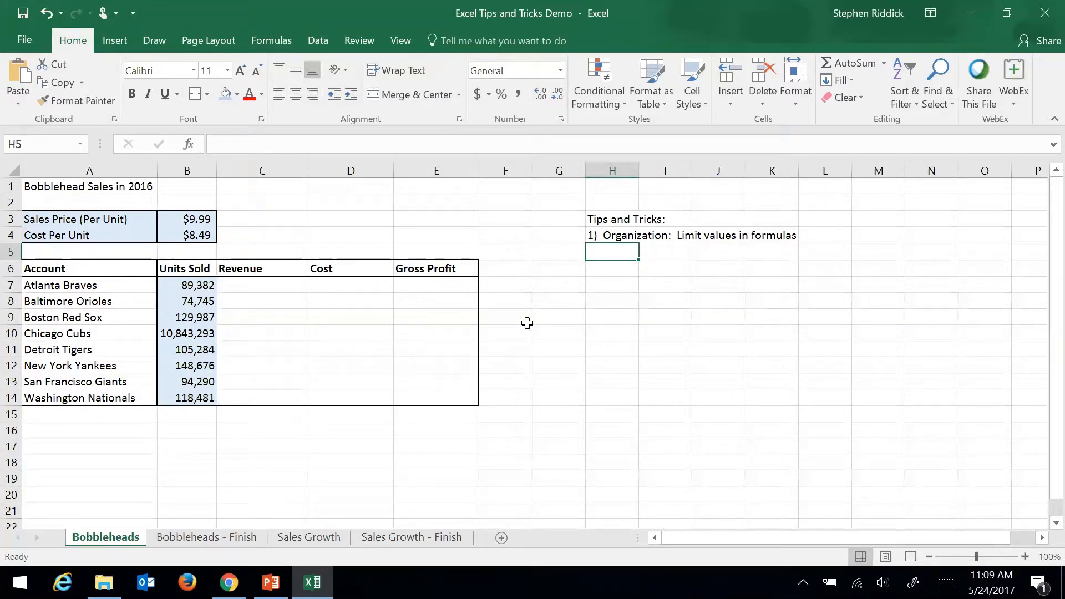
# Narrow the Gross Profit column E to a width of about 8.09
pyautogui.moveTo(478, 166); pyautogui.dragTo(448, 169)
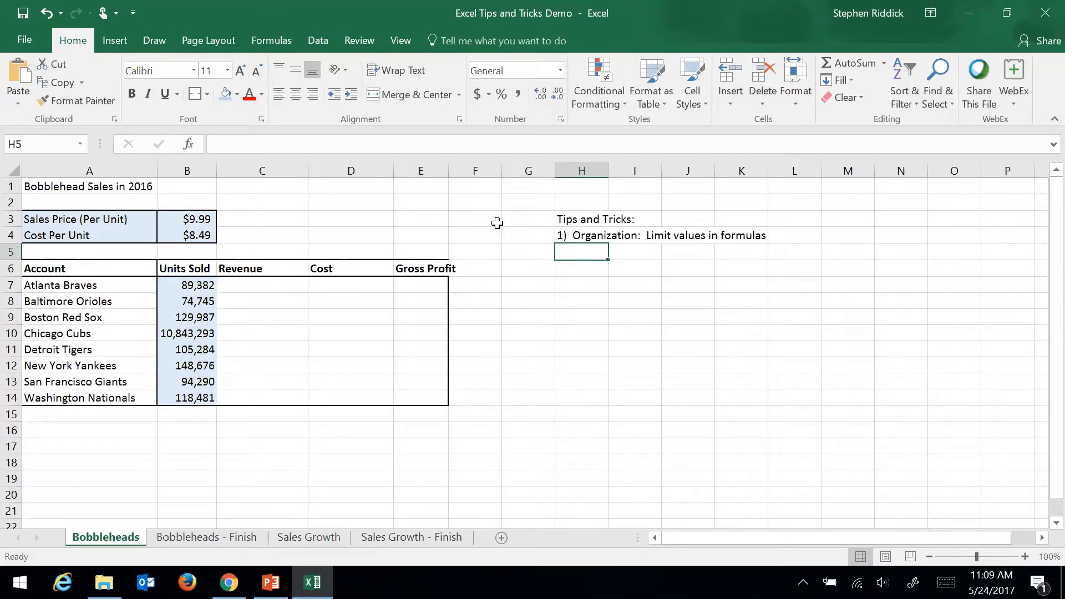
pyautogui.moveTo(447, 166)
pyautogui.mouseDown()
pyautogui.moveTo(464, 166)
pyautogui.moveTo(446, 170)
pyautogui.mouseUp()
pyautogui.click(436, 167)
pyautogui.rightClick(435, 169)
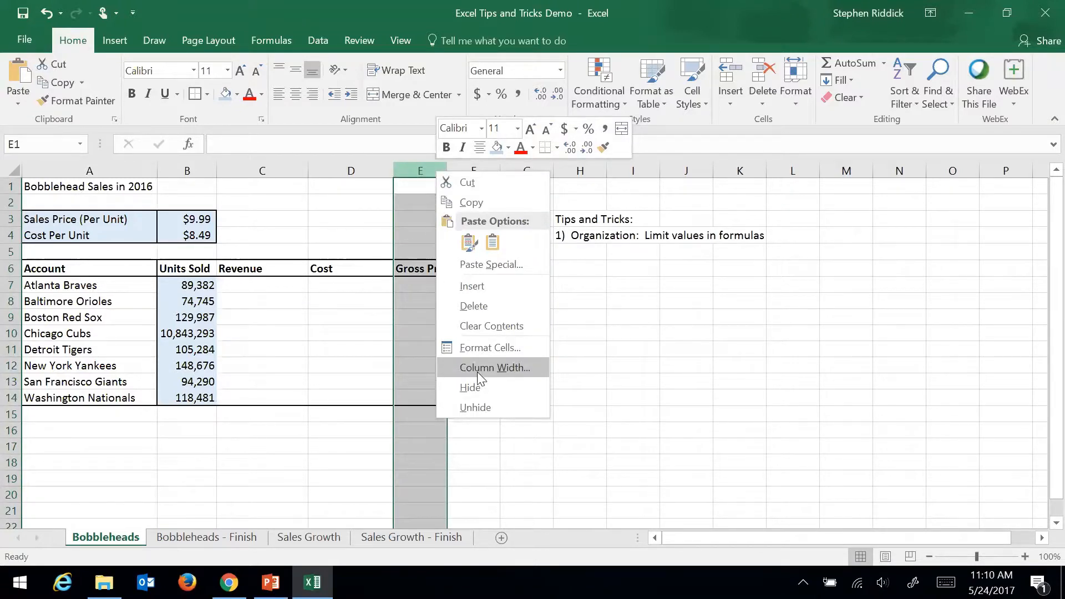
pyautogui.press('Escape')
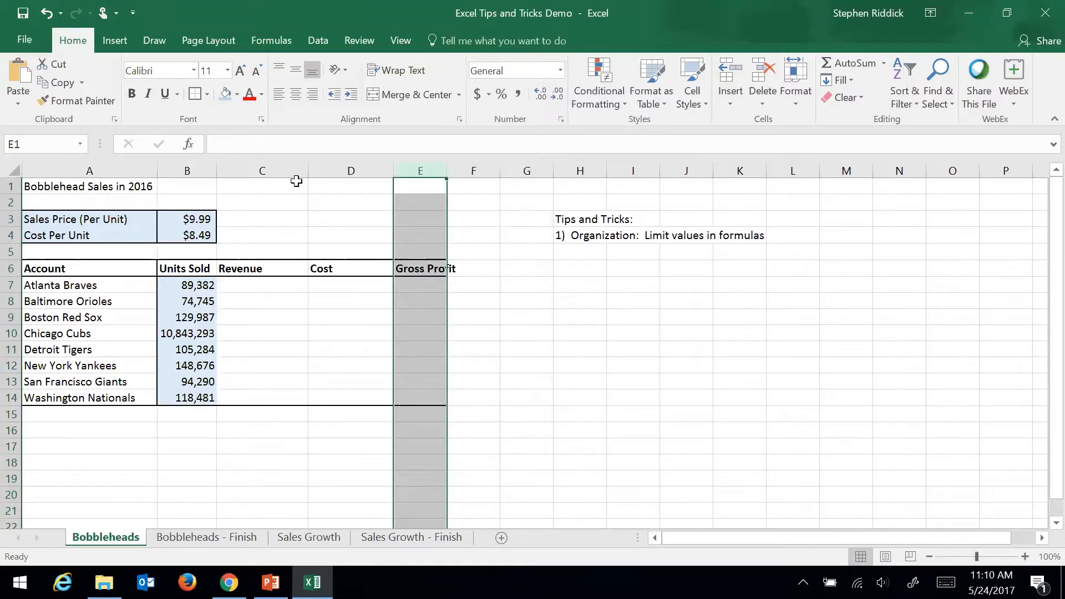
# Set the width of the Gross Profit column E to exactly 12
pyautogui.rightClick(431, 165)
pyautogui.click(475, 367)
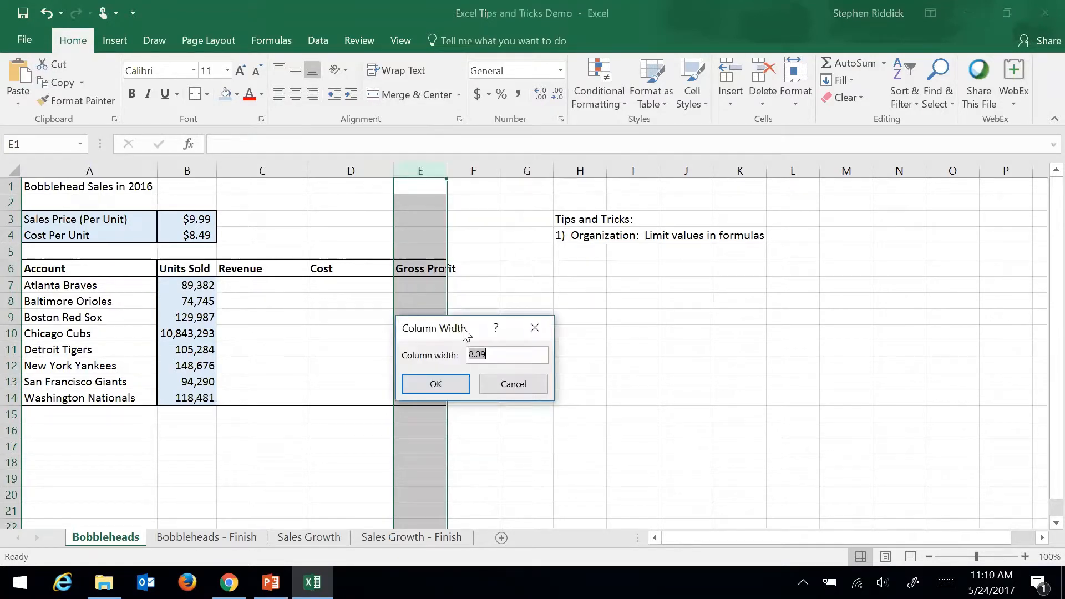
pyautogui.write('12')
pyautogui.press('Return')
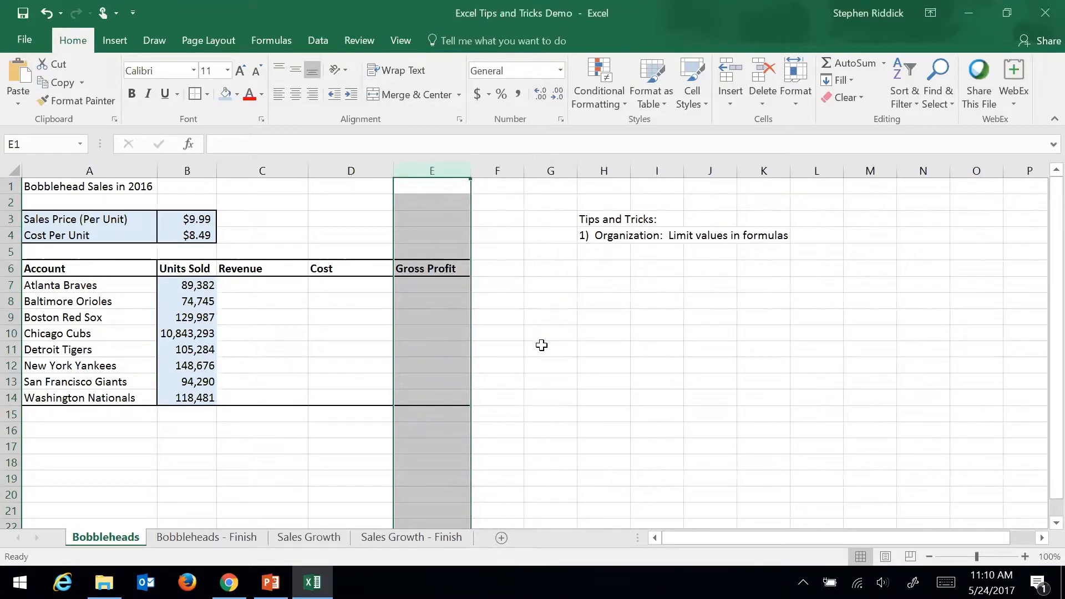
pyautogui.click(532, 255)
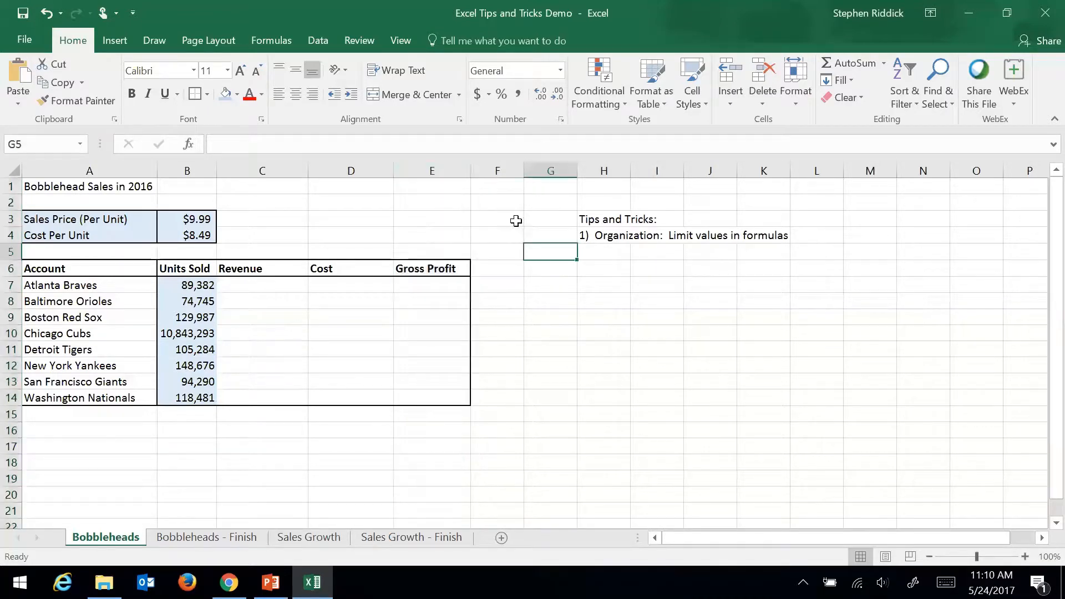
# Shrink columns E and A below their text width and AutoFit each one to its longest entry
pyautogui.moveTo(470, 170); pyautogui.dragTo(439, 170)
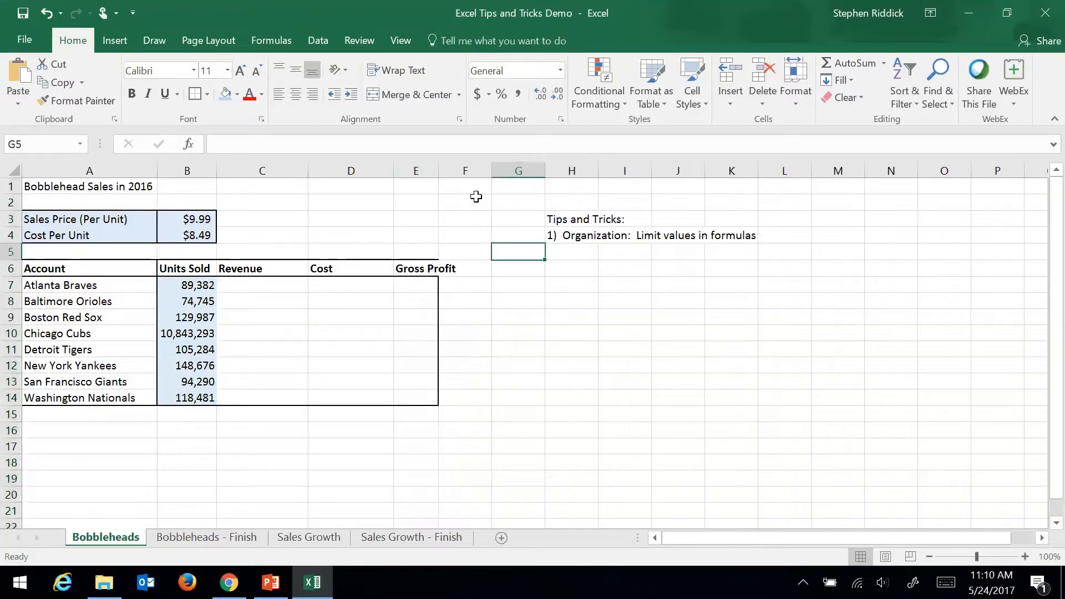
pyautogui.doubleClick(437, 171)
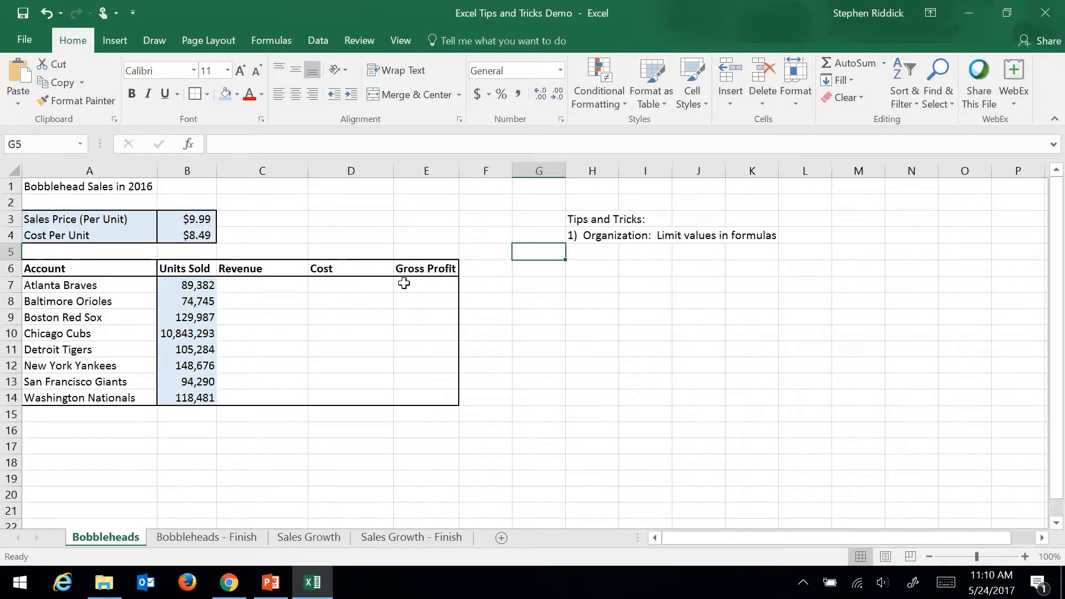
pyautogui.moveTo(157, 169); pyautogui.dragTo(74, 179)
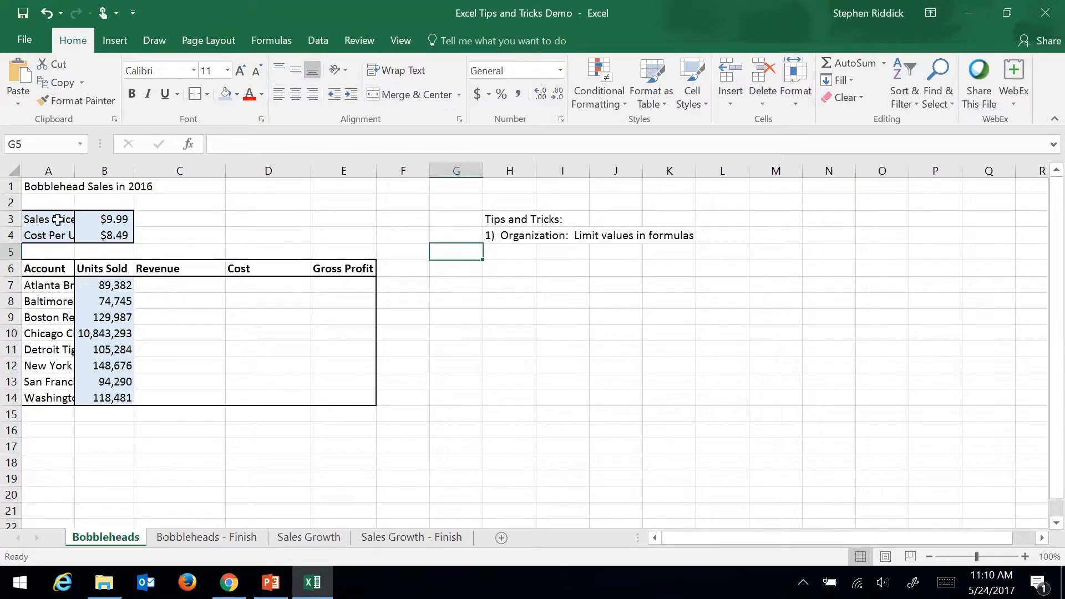
pyautogui.doubleClick(74, 170)
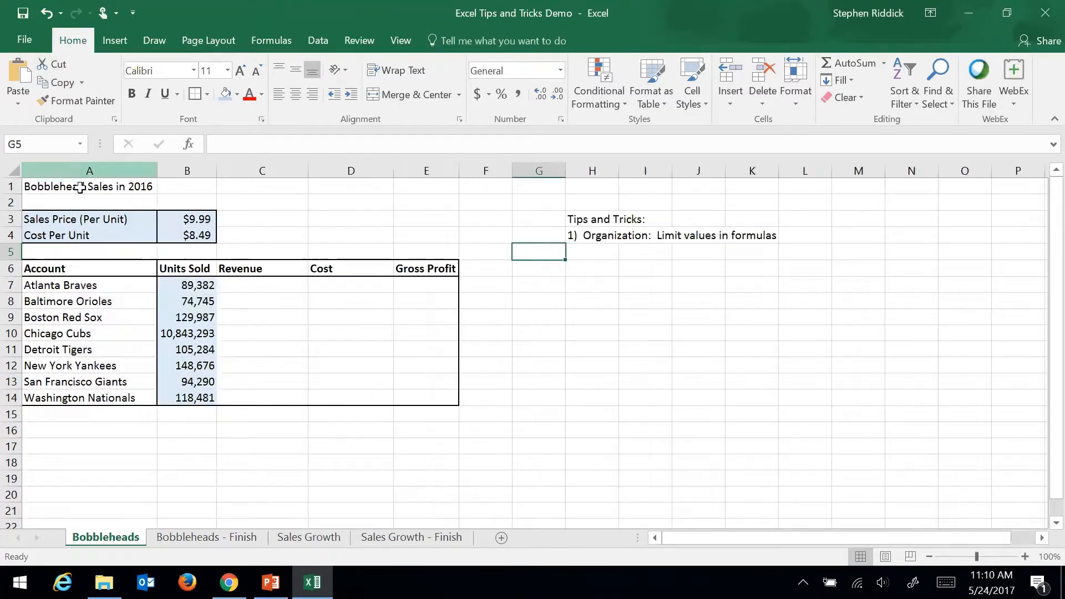
pyautogui.click(142, 183)
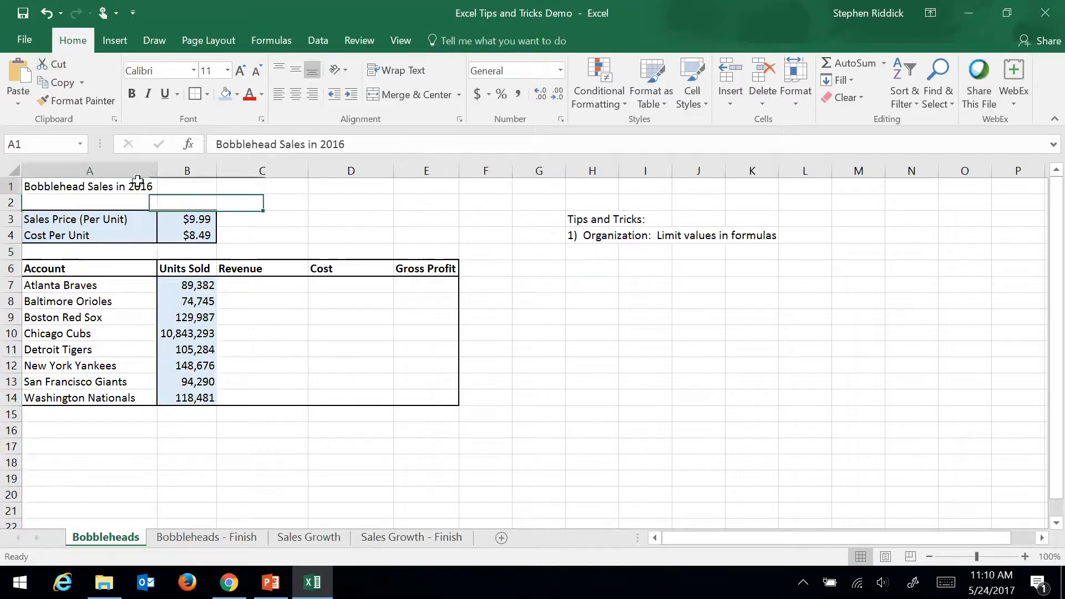
pyautogui.click(143, 480)
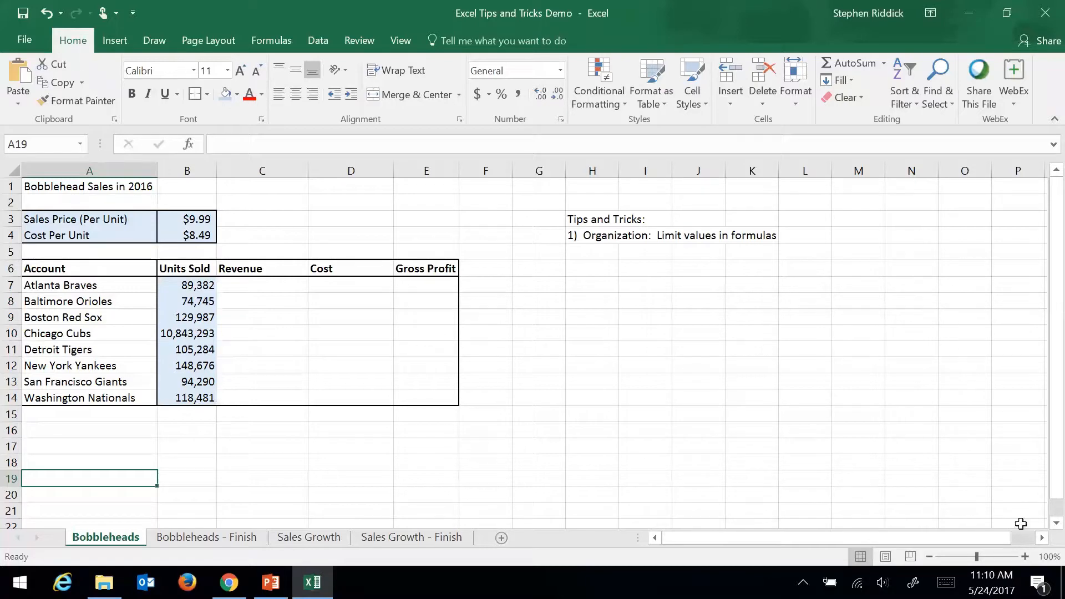
# Enter the tip "2) Column: Double Click to extend to furthest point" in H5
pyautogui.scroll(-1, 1039, 523)
pyautogui.scroll(-4, 1041, 523)
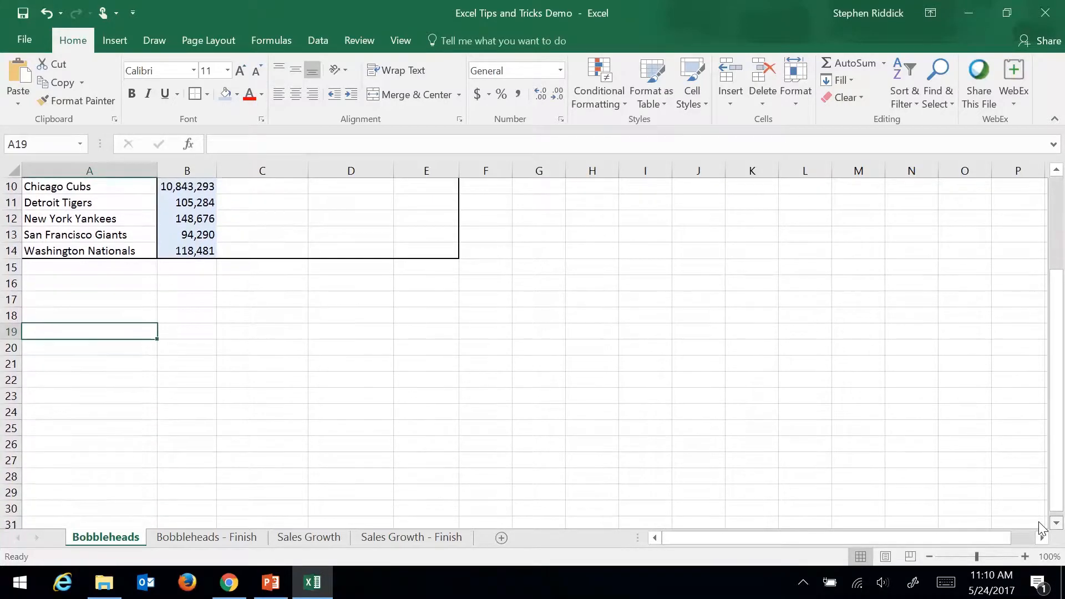
pyautogui.moveTo(1051, 466); pyautogui.dragTo(1051, 186)
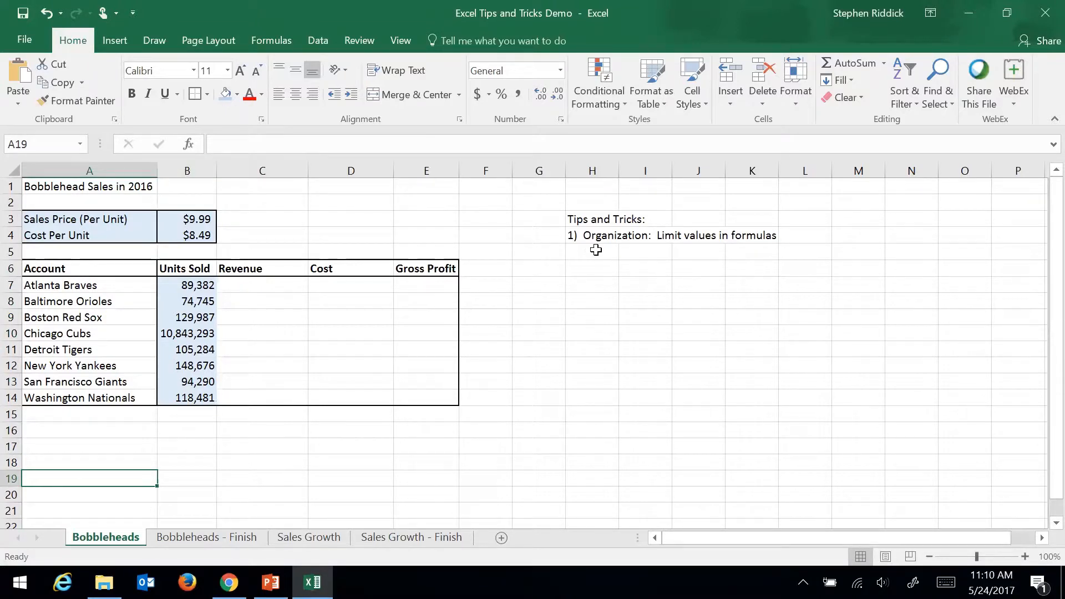
pyautogui.click(593, 251)
pyautogui.write('2)  Column')
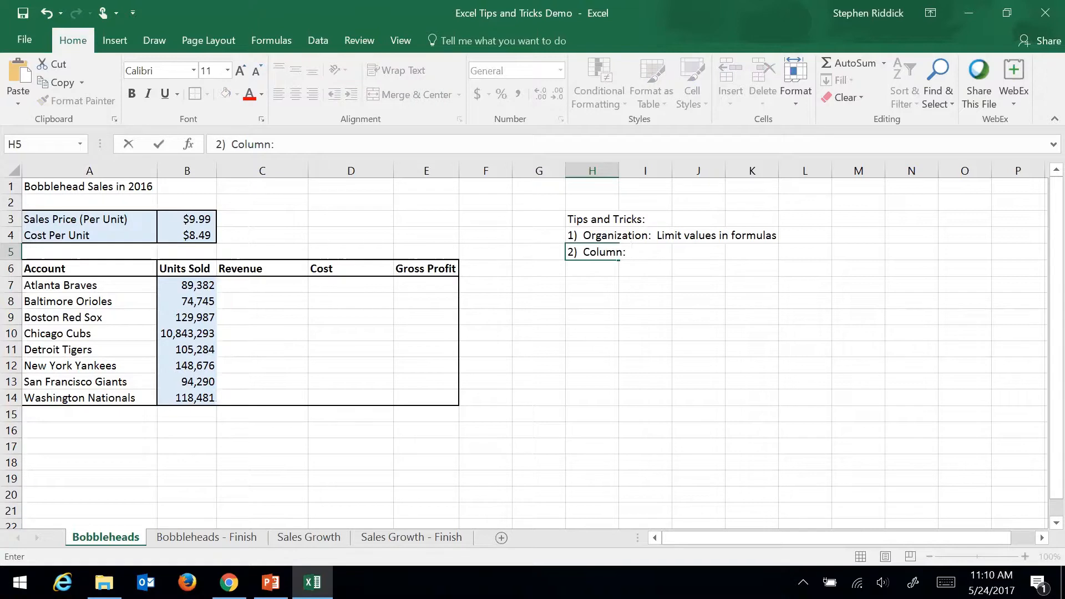
pyautogui.write(':  Double Click to extent')
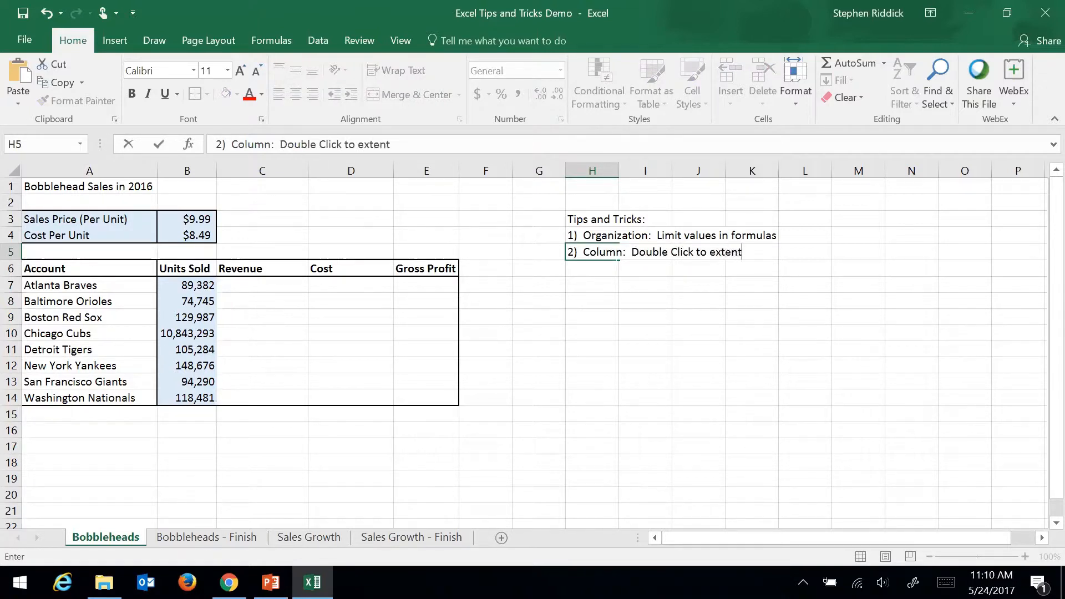
pyautogui.press('BackSpace')
pyautogui.write('d to furthest mp')
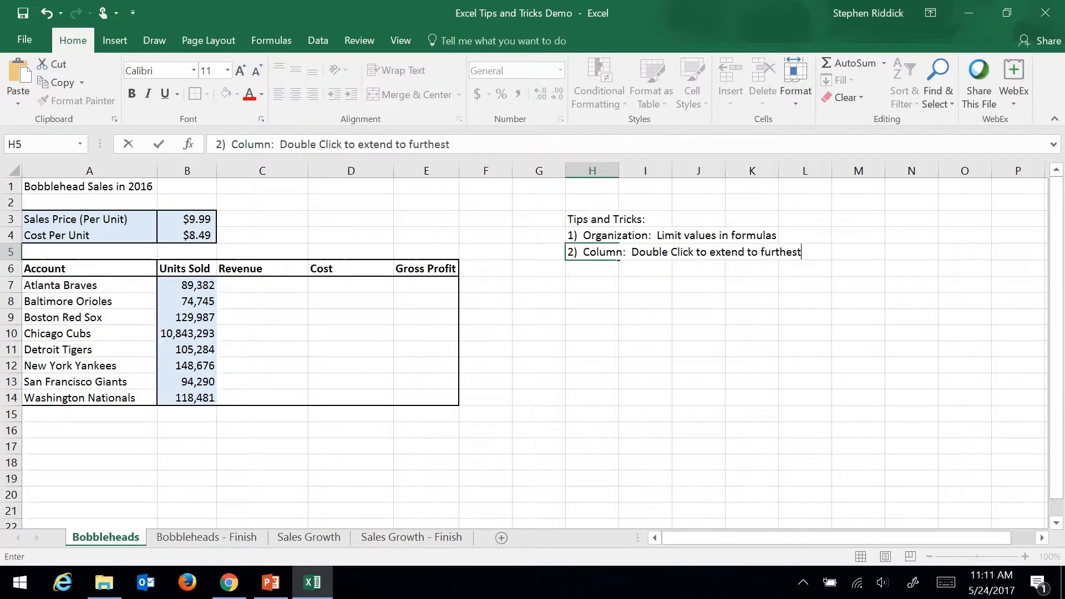
pyautogui.press('BackSpace')
pyautogui.press('BackSpace')
pyautogui.write('point')
pyautogui.press('Return')
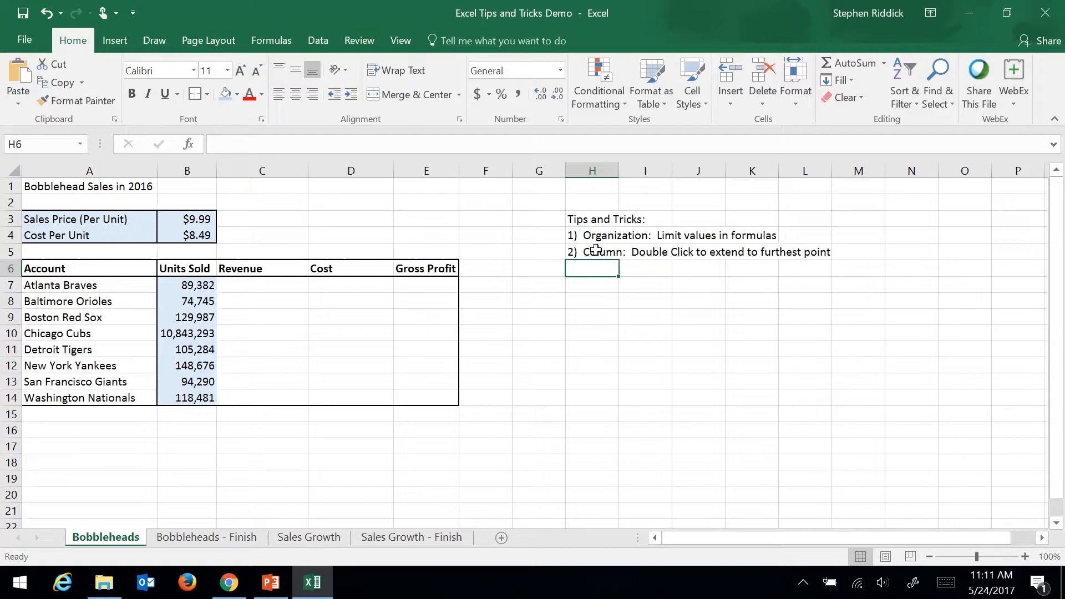
# Try the hard-coded formula =89382*9.99 in the Atlanta Braves Revenue cell C7 and clear the cell
pyautogui.click(239, 287)
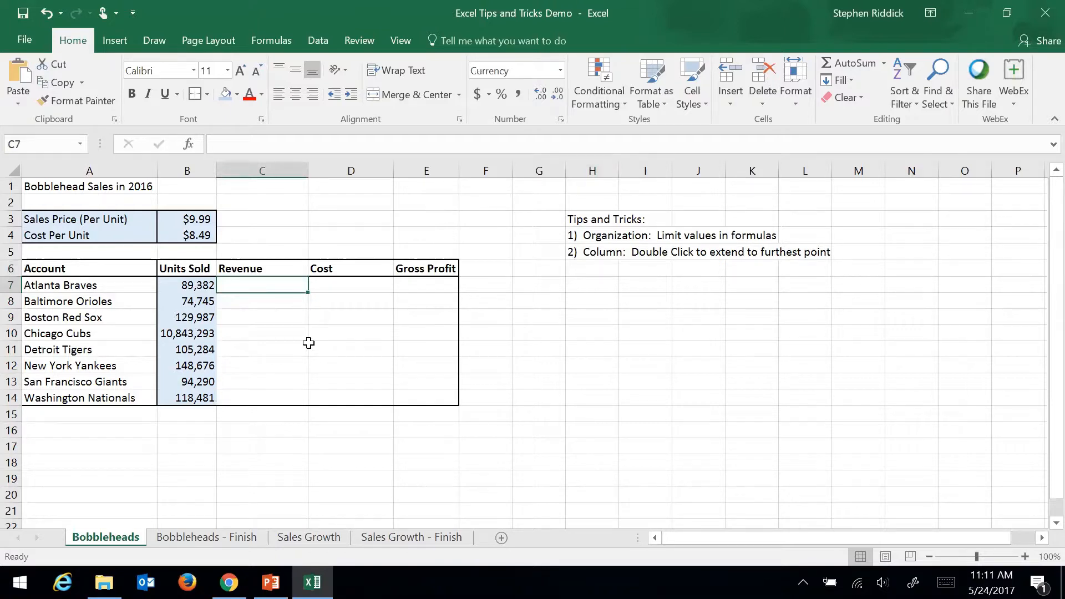
pyautogui.write('=89382')
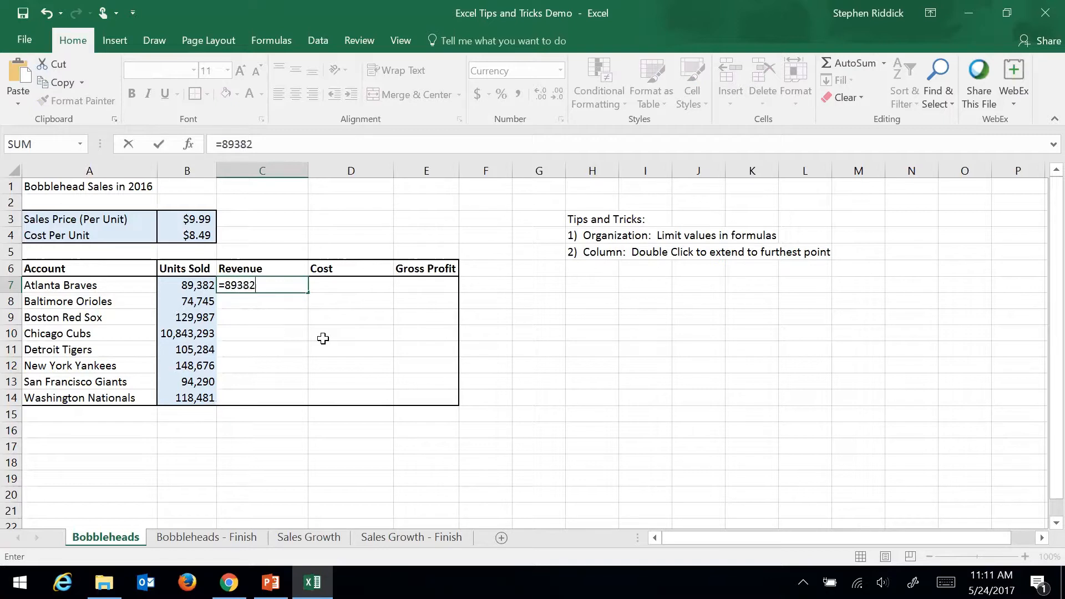
pyautogui.write('*9.99')
pyautogui.press('Return')
pyautogui.click(275, 284)
pyautogui.press('Return')
pyautogui.press('BackSpace')
pyautogui.click(274, 285)
pyautogui.press('BackSpace')
pyautogui.press('Return')
# Enter the relative formula =B3*B7 for Atlanta Braves Revenue in C7 and fill it down through C14
pyautogui.click(273, 285)
pyautogui.write('=')
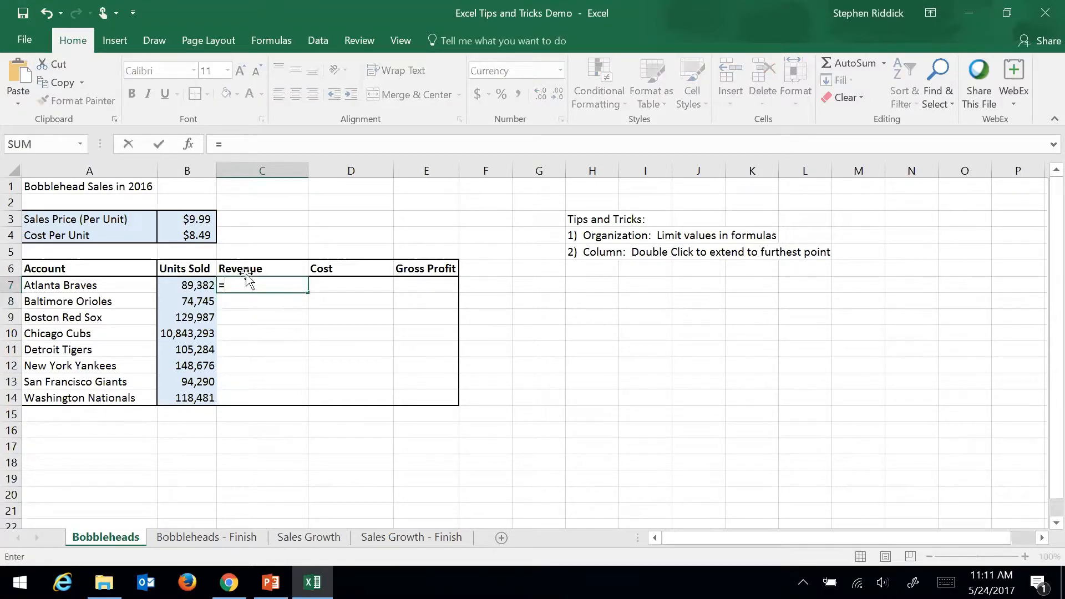
pyautogui.click(184, 219)
pyautogui.write('*')
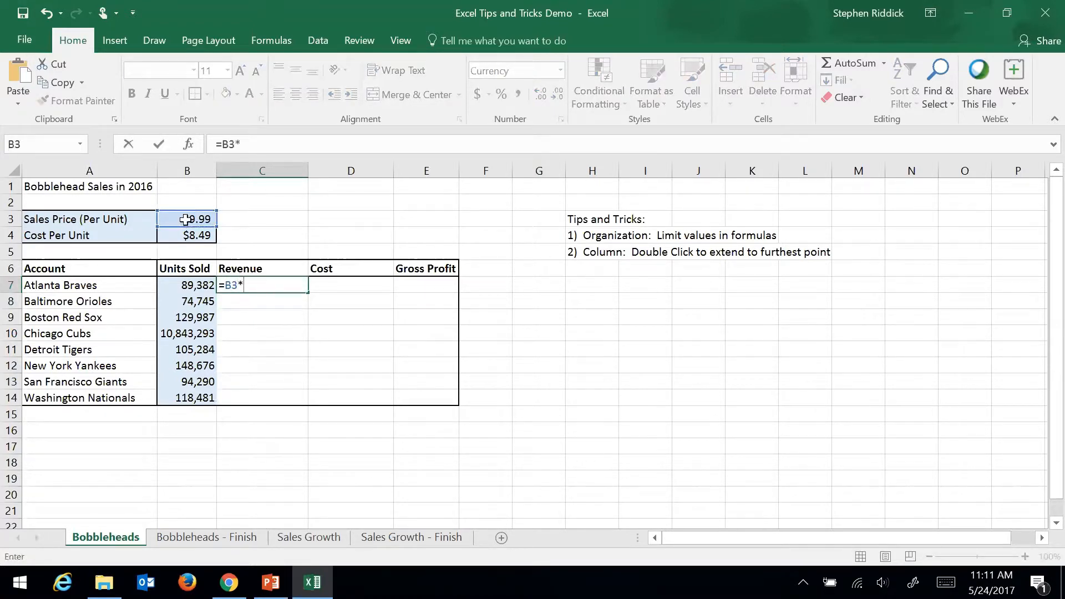
pyautogui.click(186, 285)
pyautogui.press('Return')
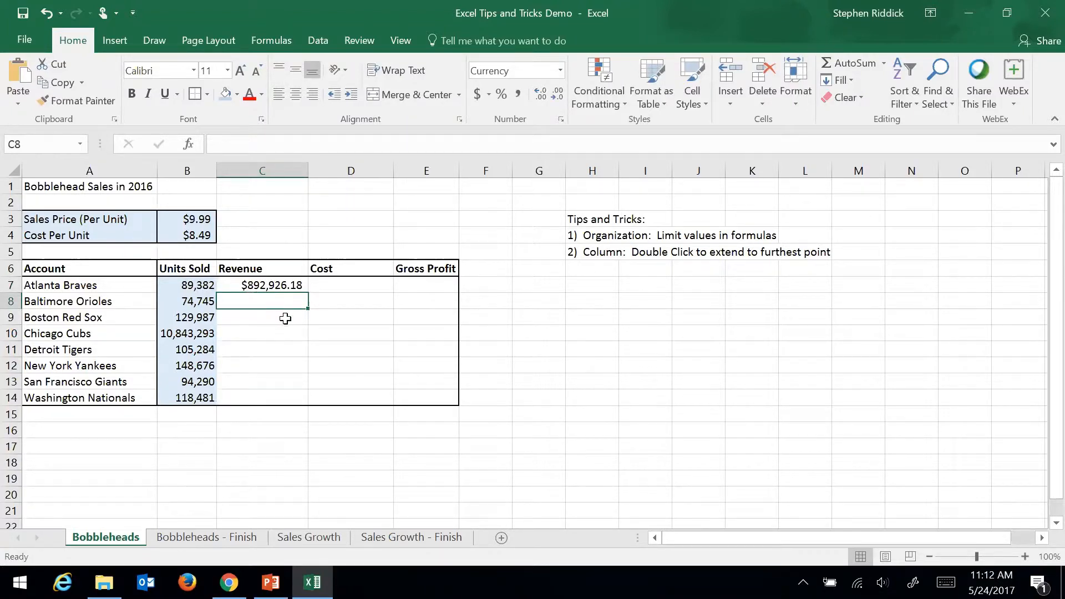
pyautogui.click(280, 286)
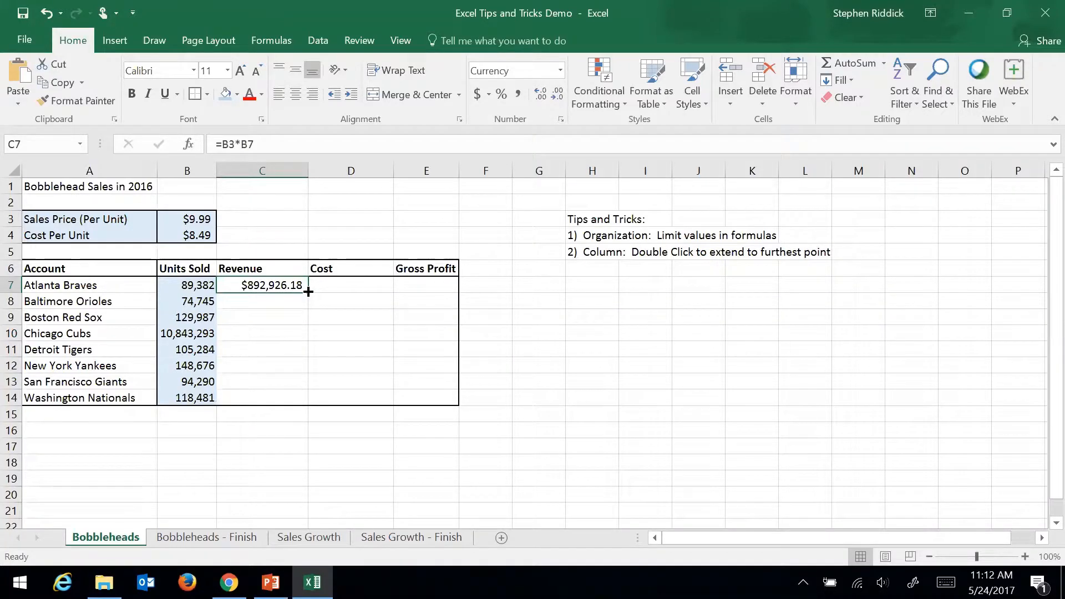
pyautogui.moveTo(308, 292); pyautogui.dragTo(305, 409)
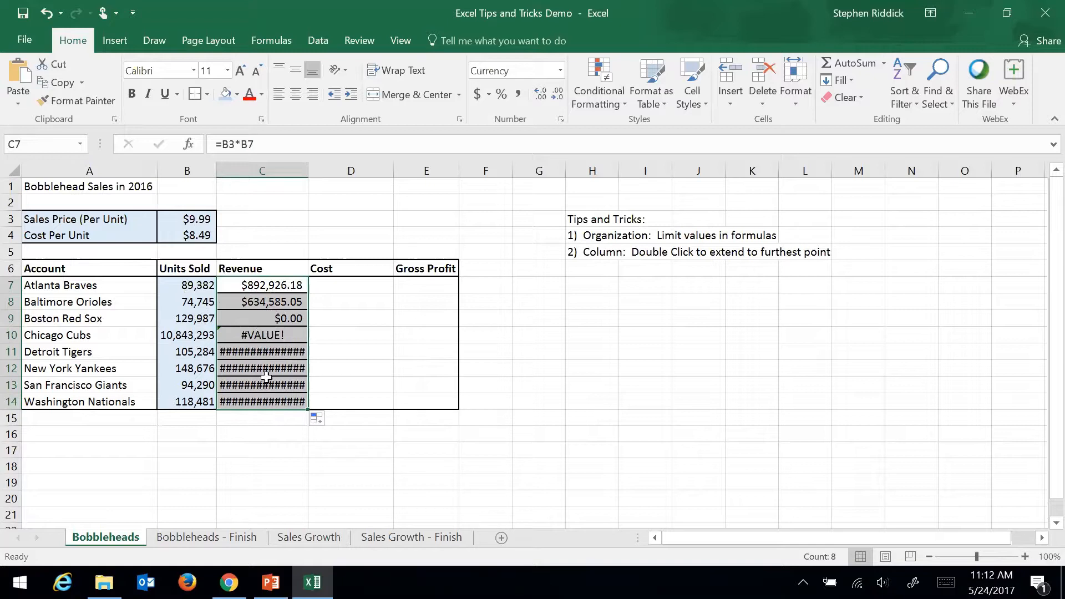
# Inspect the cell references in the C8 and C9 Revenue formulas, accepting the suggested correction =B5*CB89 in C9
pyautogui.click(262, 304)
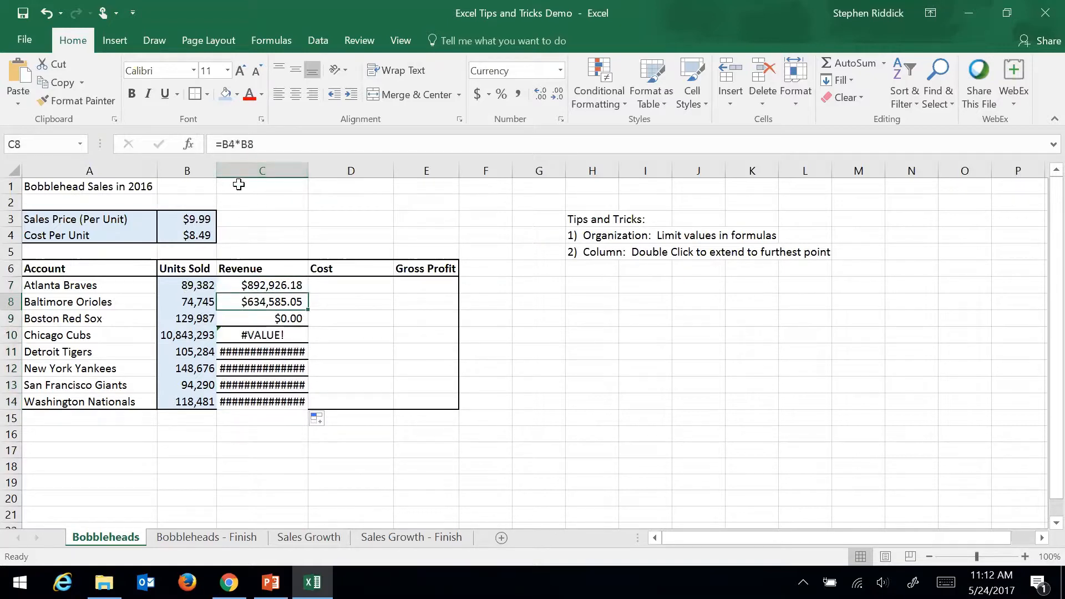
pyautogui.press('F2')
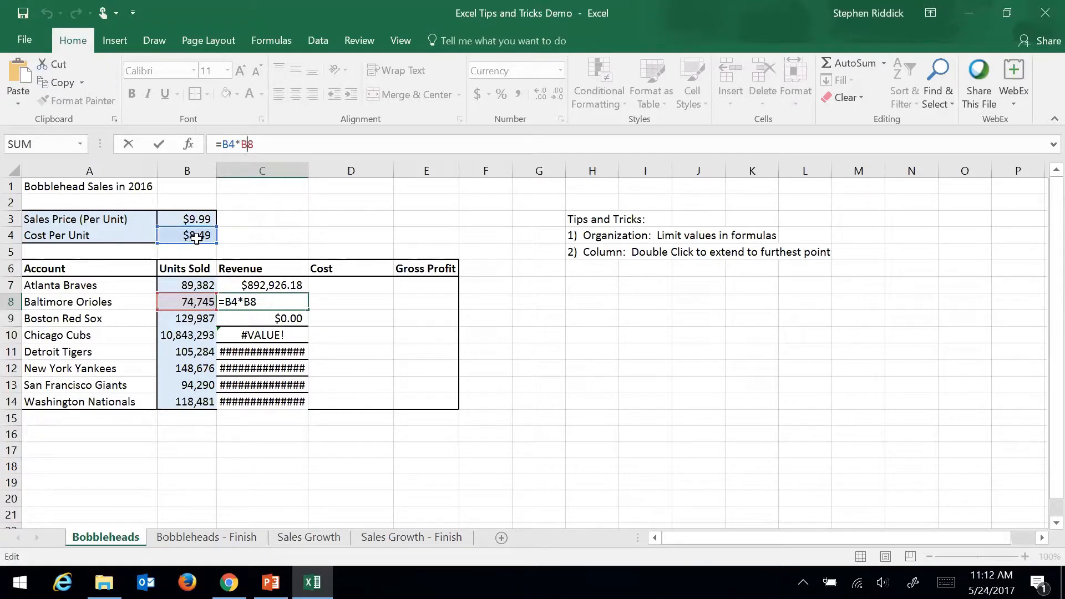
pyautogui.press('Return')
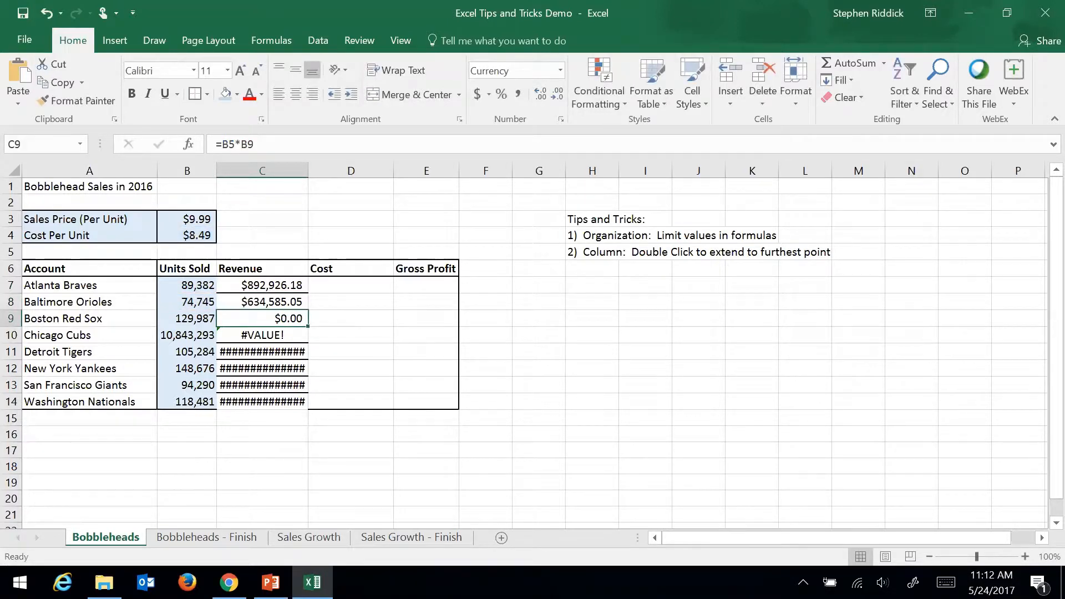
pyautogui.press('F2')
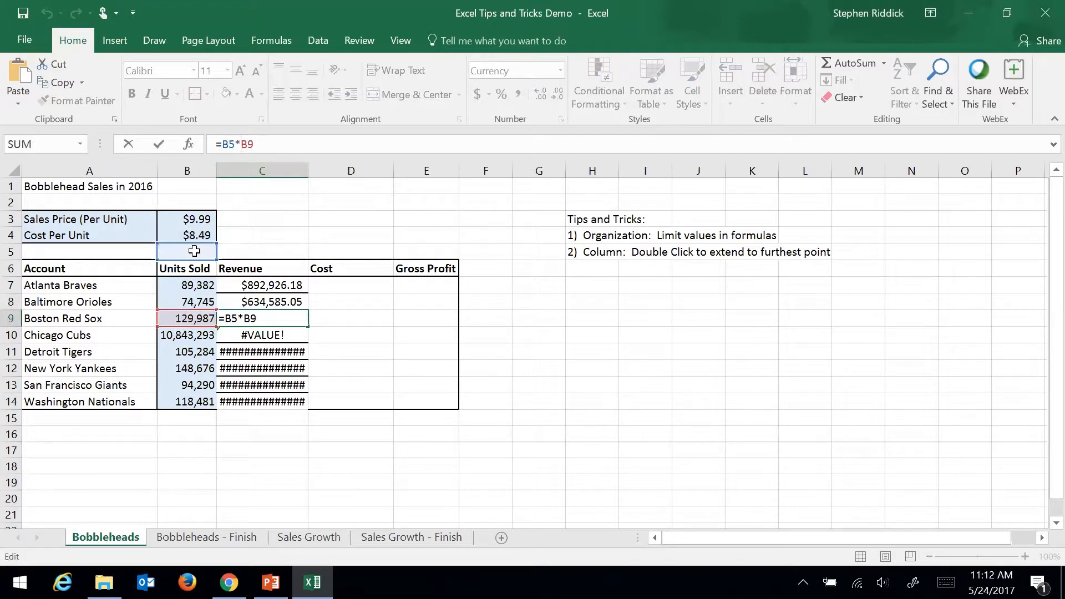
pyautogui.click(263, 294)
pyautogui.press('Return')
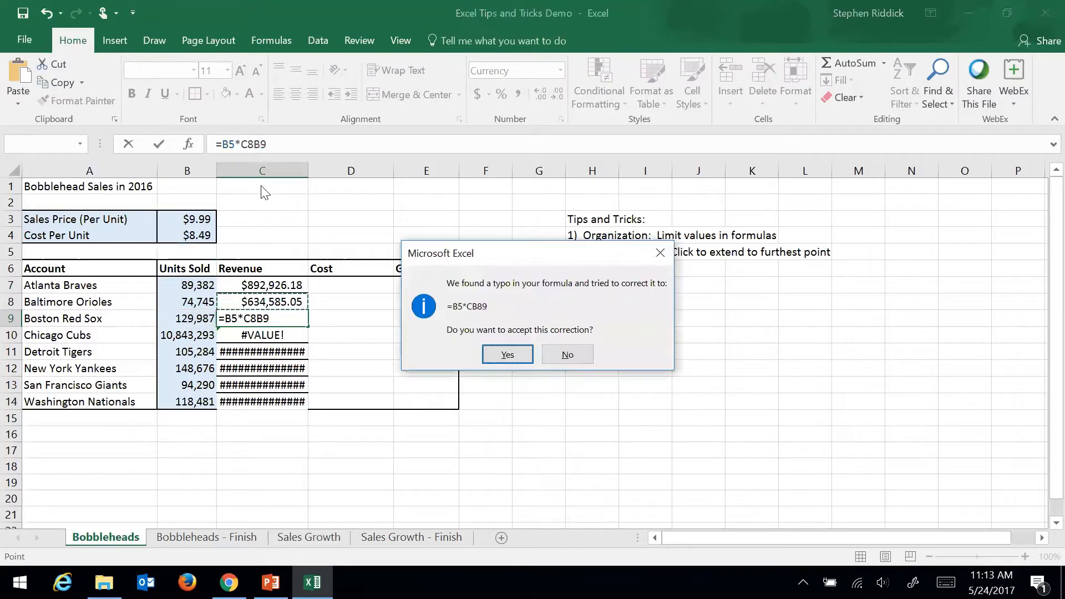
pyautogui.click(511, 355)
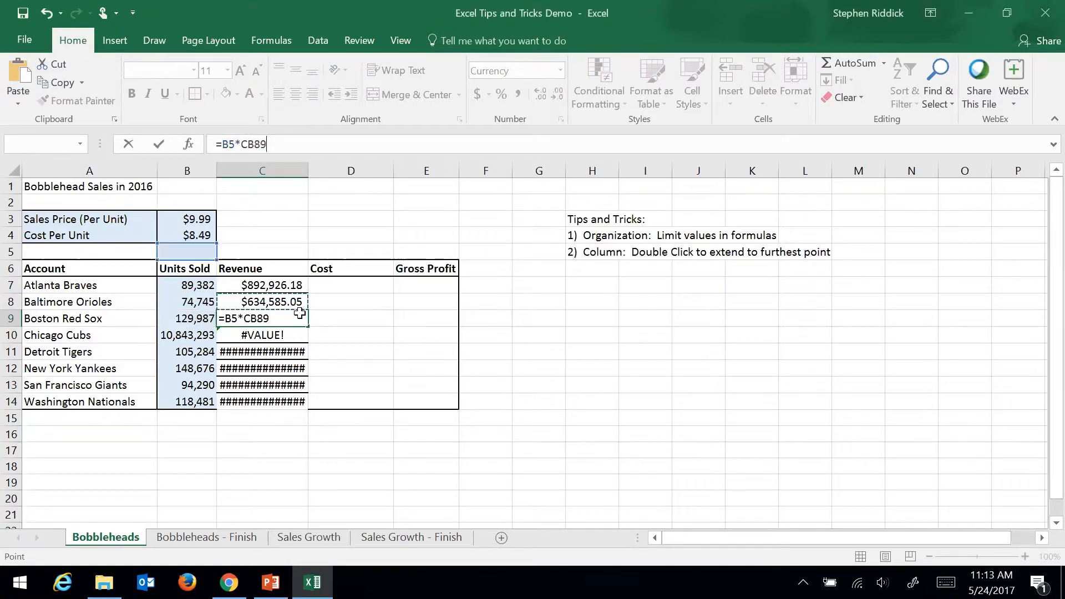
# Clear the contents of the Revenue cells C7:C14 and remove all borders from that range
pyautogui.moveTo(263, 285); pyautogui.dragTo(264, 404)
pyautogui.click(263, 302)
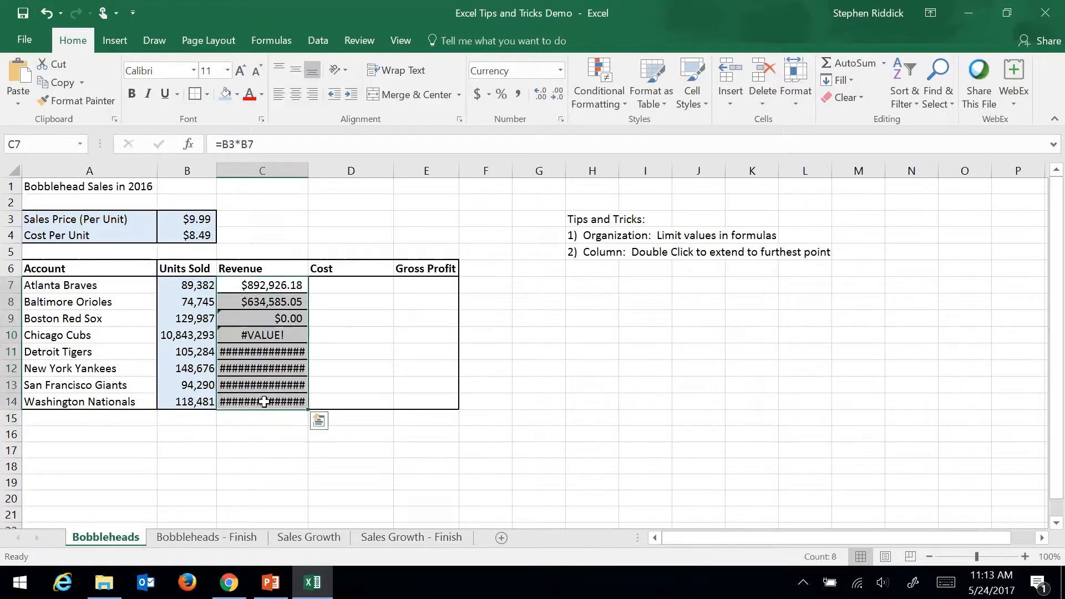
pyautogui.rightClick(265, 405)
pyautogui.press('n')
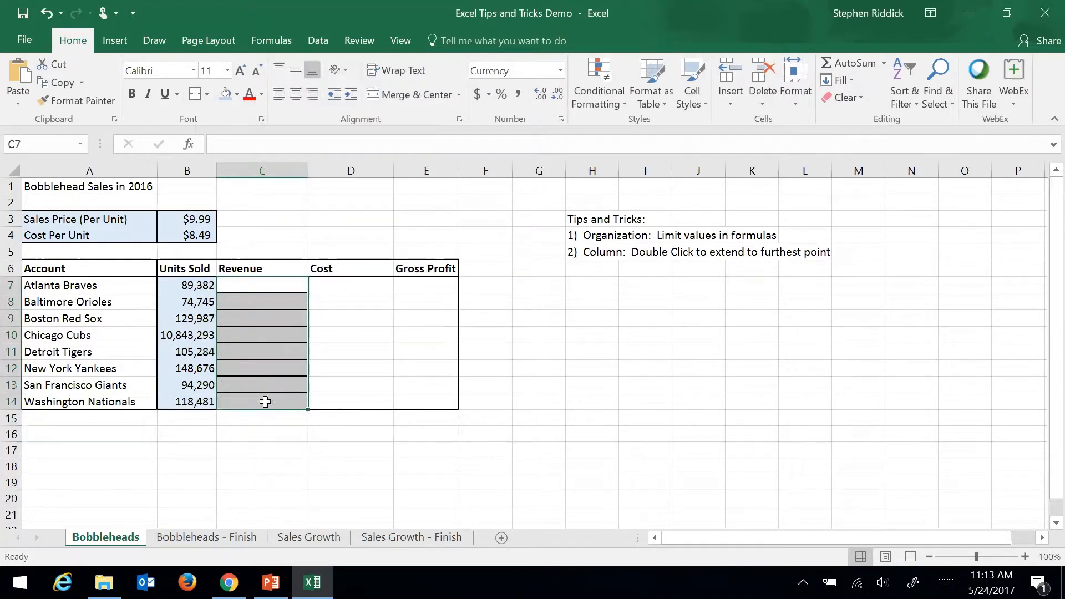
pyautogui.click(251, 446)
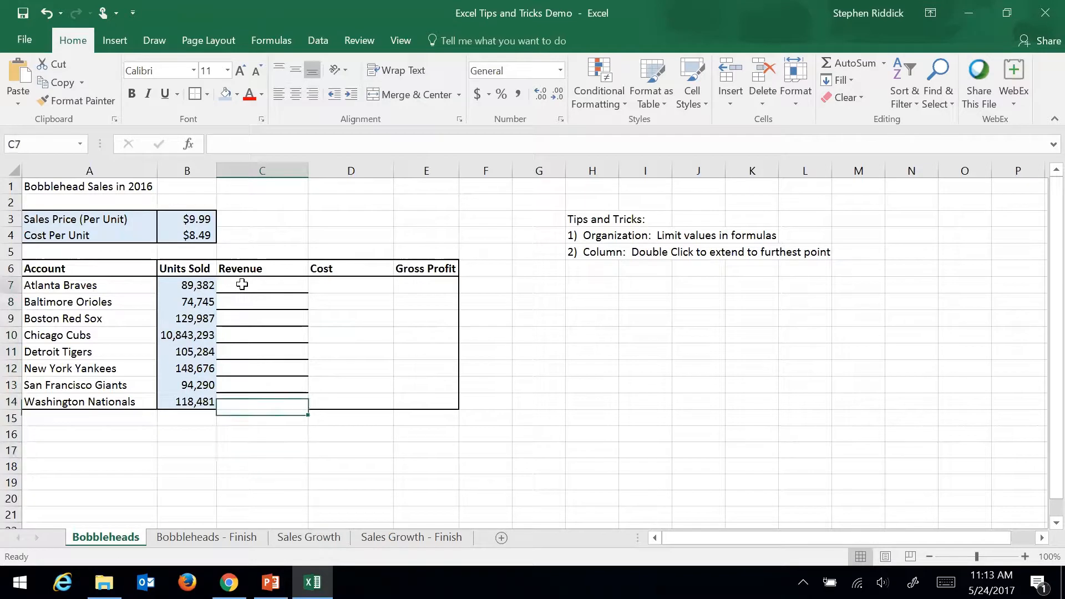
pyautogui.moveTo(250, 284); pyautogui.dragTo(253, 403)
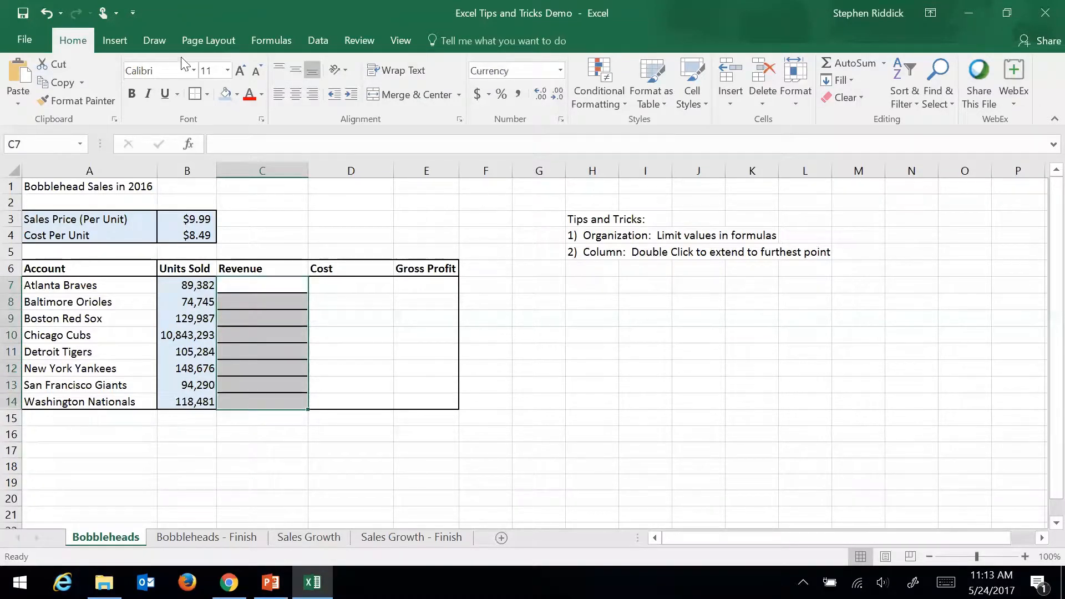
pyautogui.click(208, 93)
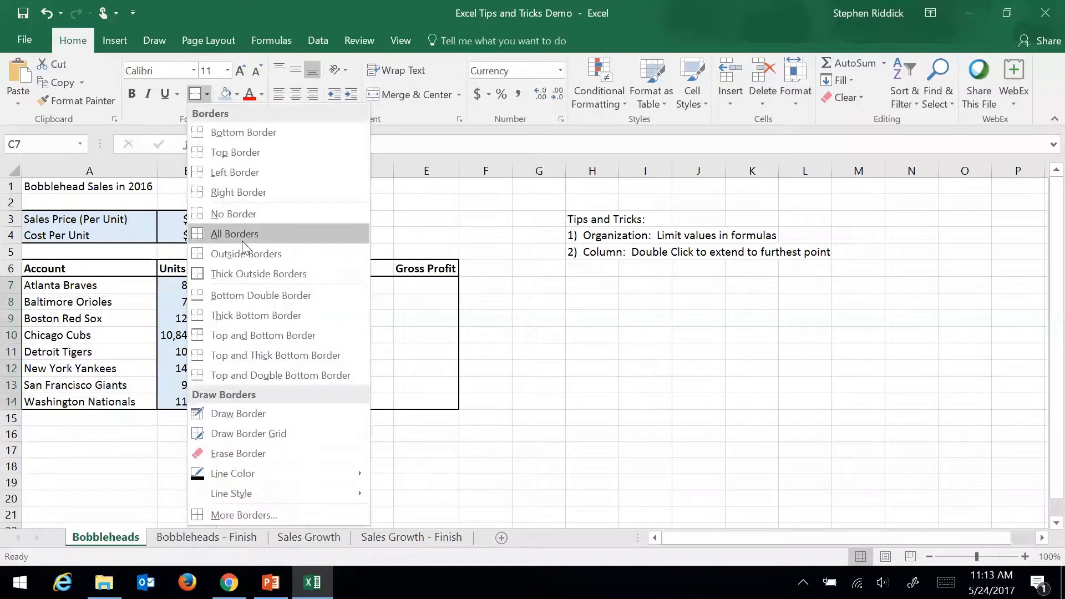
pyautogui.click(236, 213)
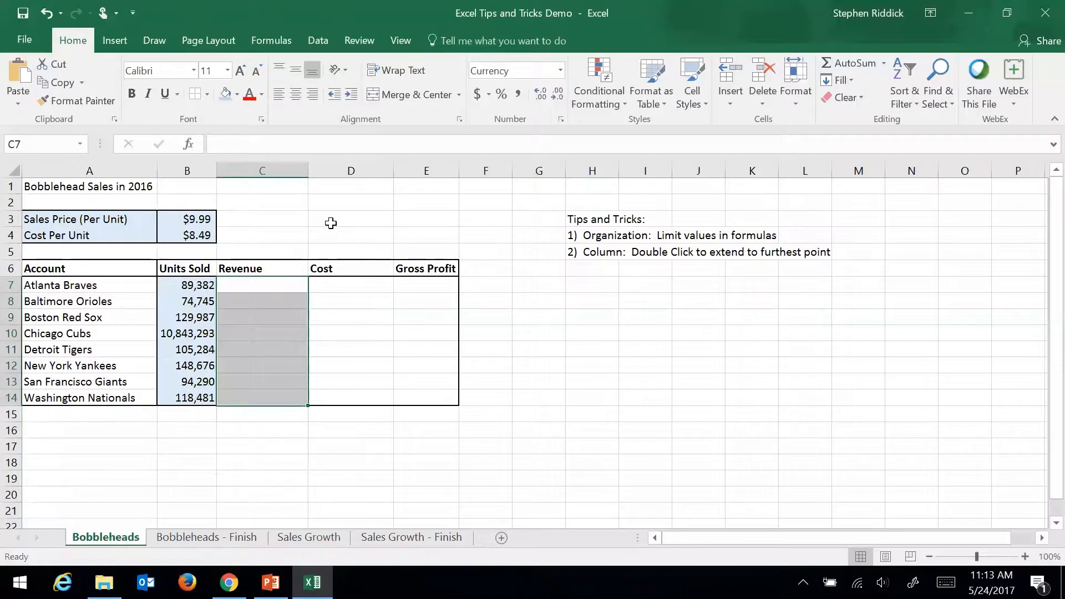
# Enter =$B$3*B7 in C7, using an absolute reference to the sales price and a relative one to units sold
pyautogui.click(258, 288)
pyautogui.write('=')
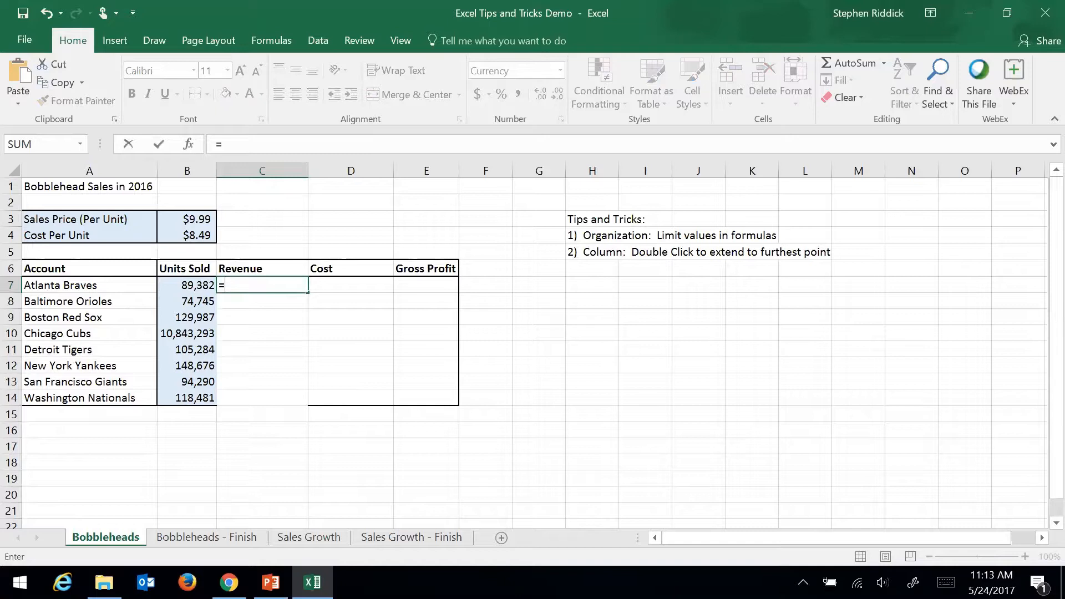
pyautogui.click(190, 218)
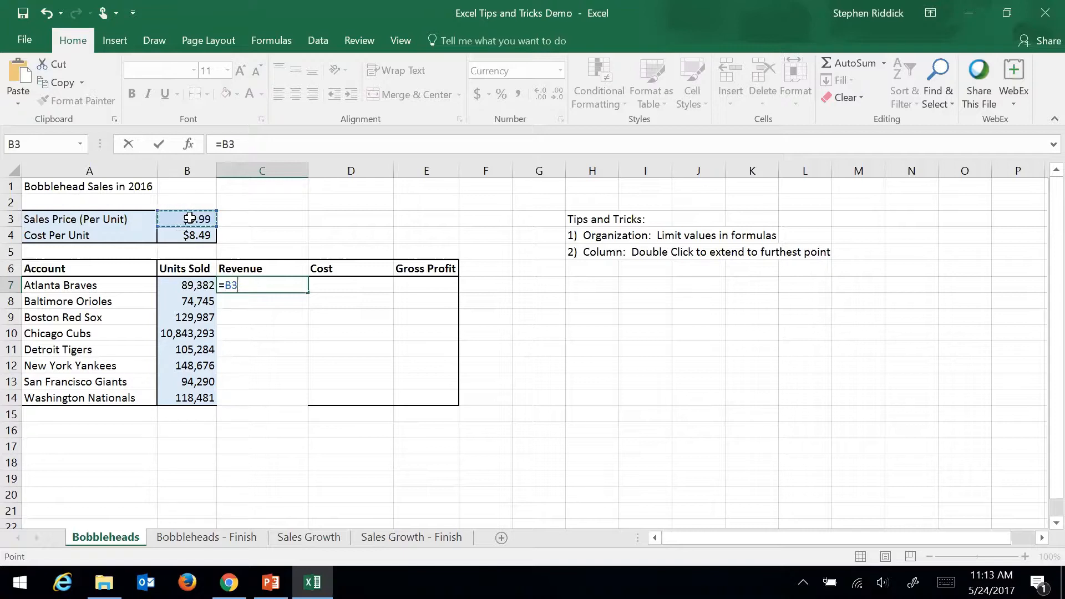
pyautogui.press('F4')
pyautogui.write('*')
pyautogui.click(193, 283)
pyautogui.press('Return')
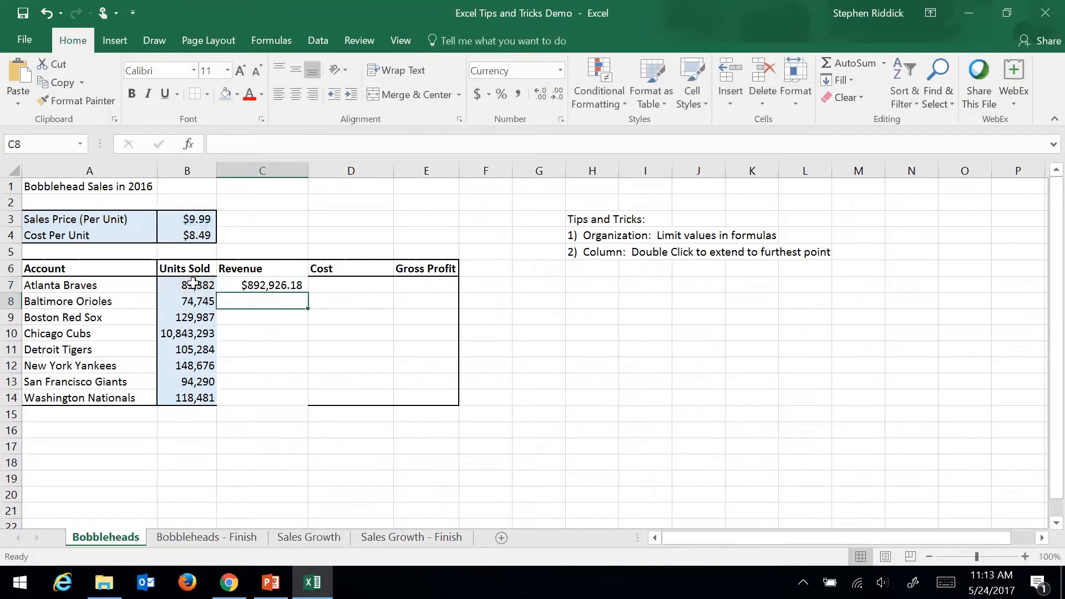
# Edit the formula in C7 to reference the cost per unit absolutely, making it =$B$4*B7
pyautogui.click(268, 286)
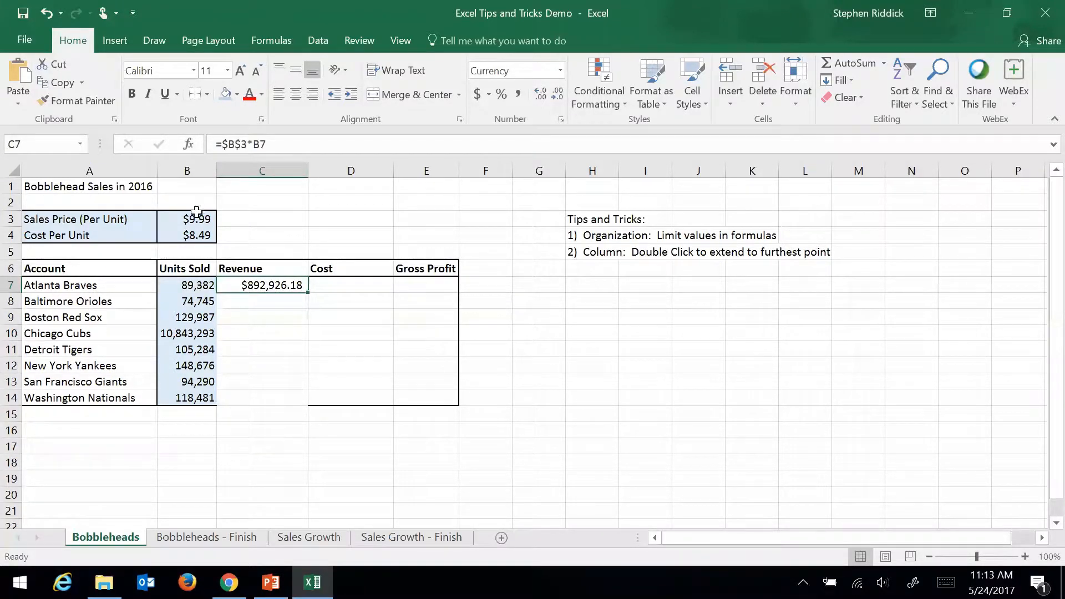
pyautogui.click(239, 144)
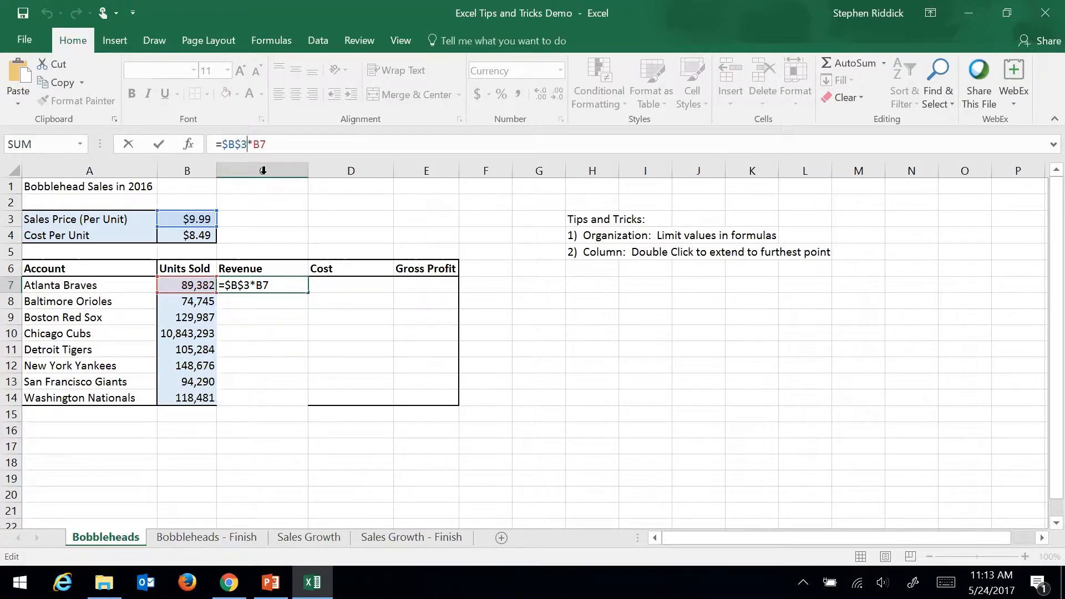
pyautogui.press('BackSpace')
pyautogui.press('BackSpace')
pyautogui.press('BackSpace')
pyautogui.press('BackSpace')
pyautogui.write('$B')
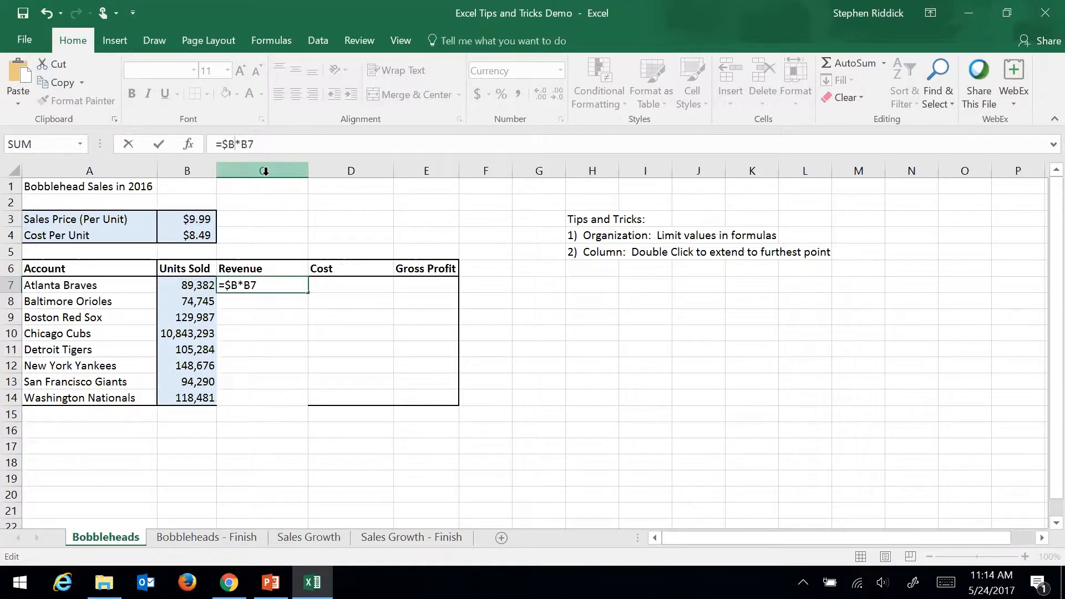
pyautogui.write('$4')
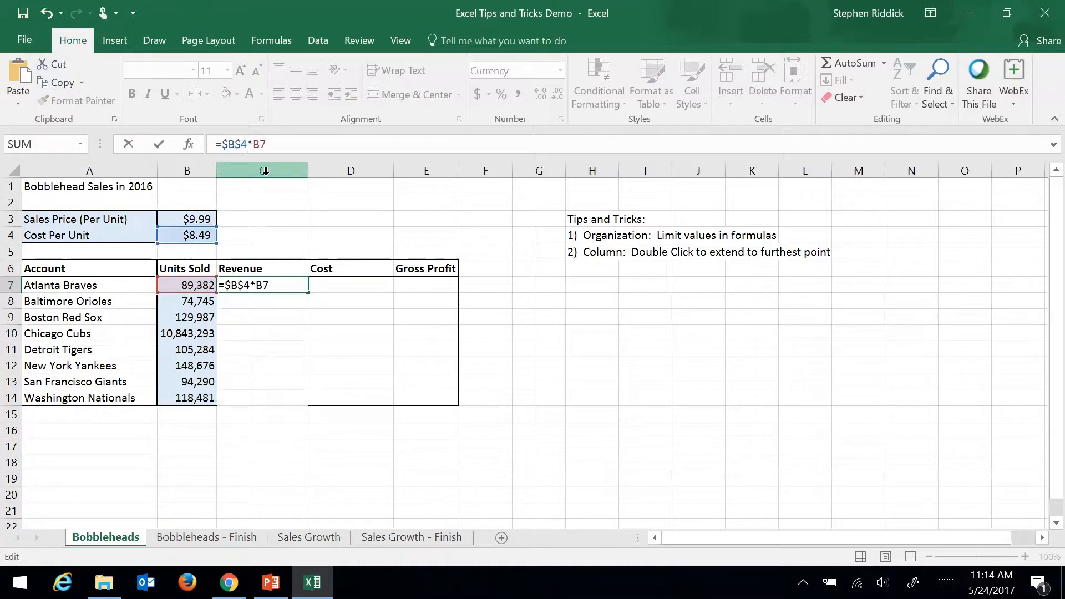
pyautogui.press('Return')
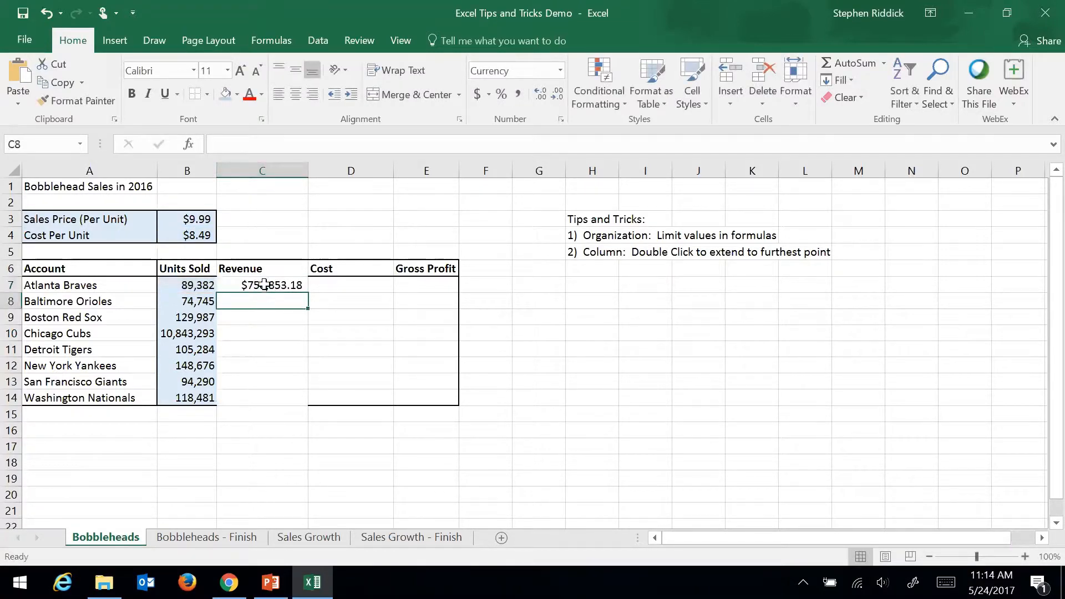
pyautogui.click(263, 289)
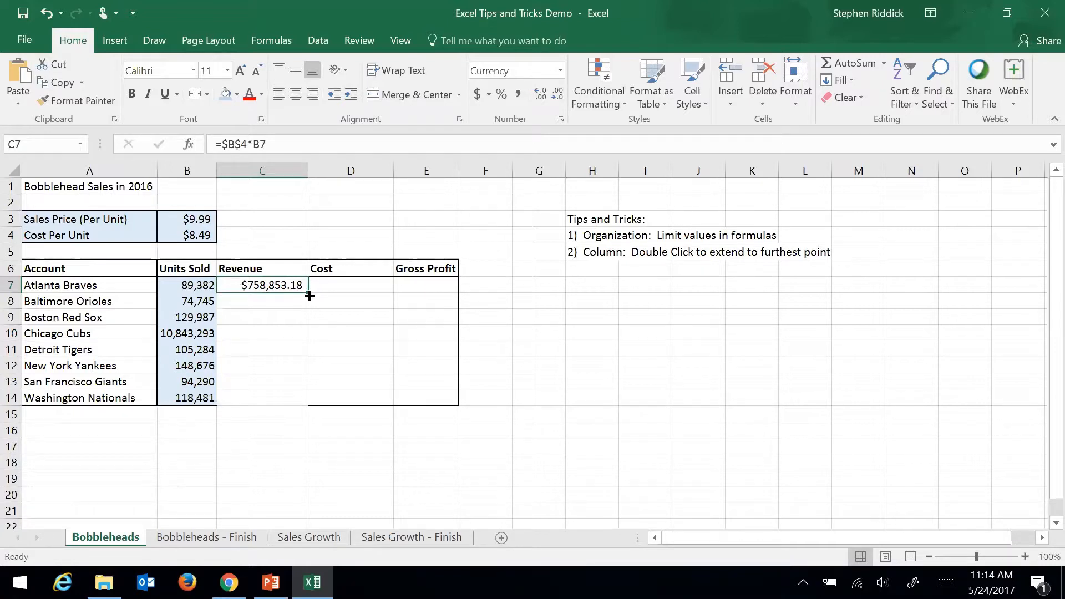
# Record the third tip in H6 as "3) Anchoring: F4"
pyautogui.click(580, 265)
pyautogui.write('3) ')
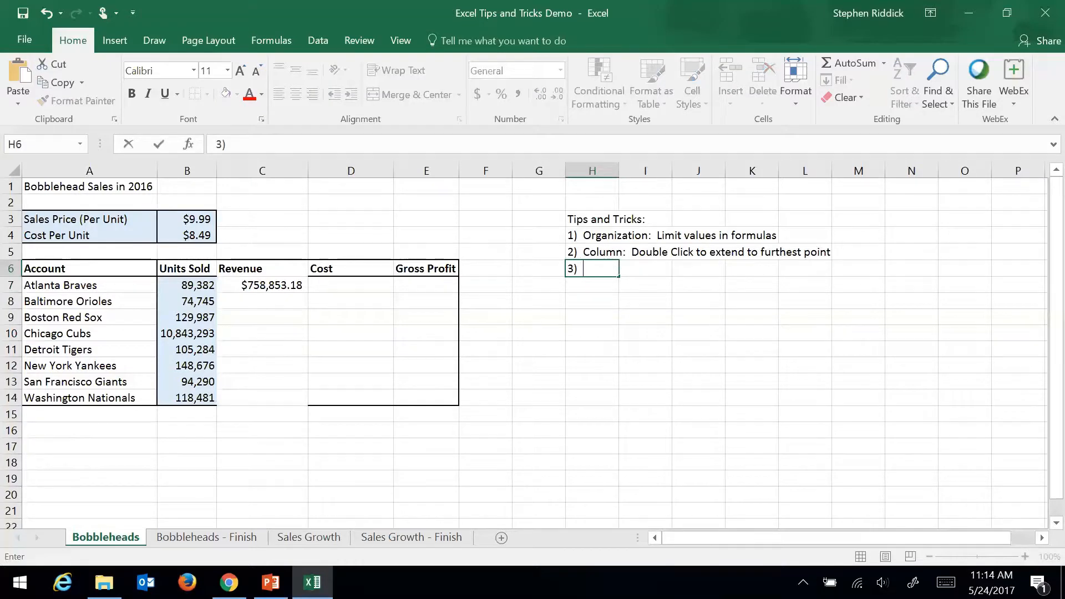
pyautogui.write(' Anchorin')
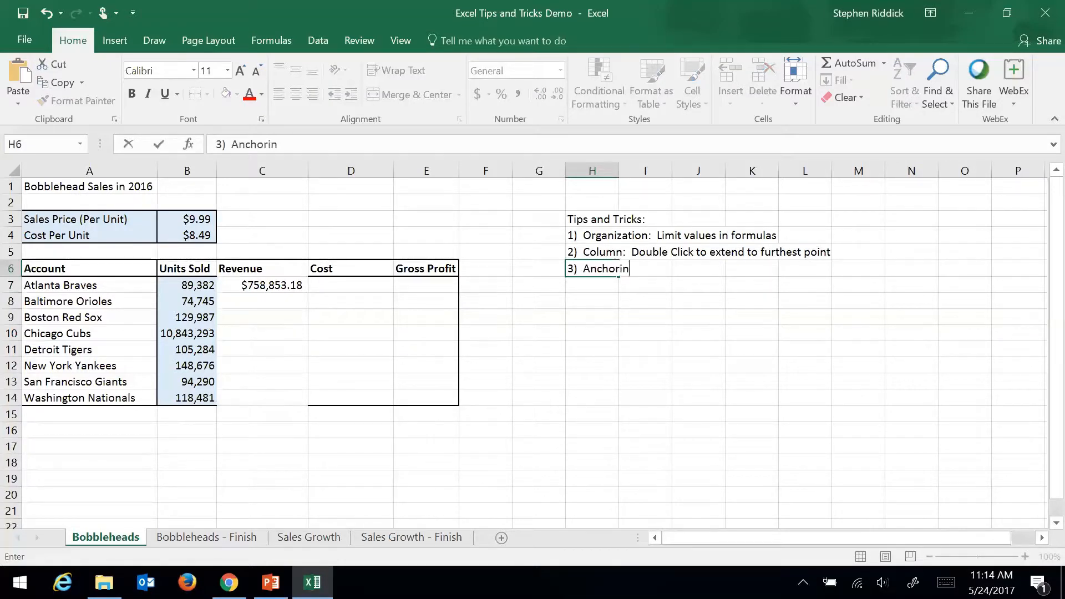
pyautogui.write('g:  F4')
pyautogui.press('Return')
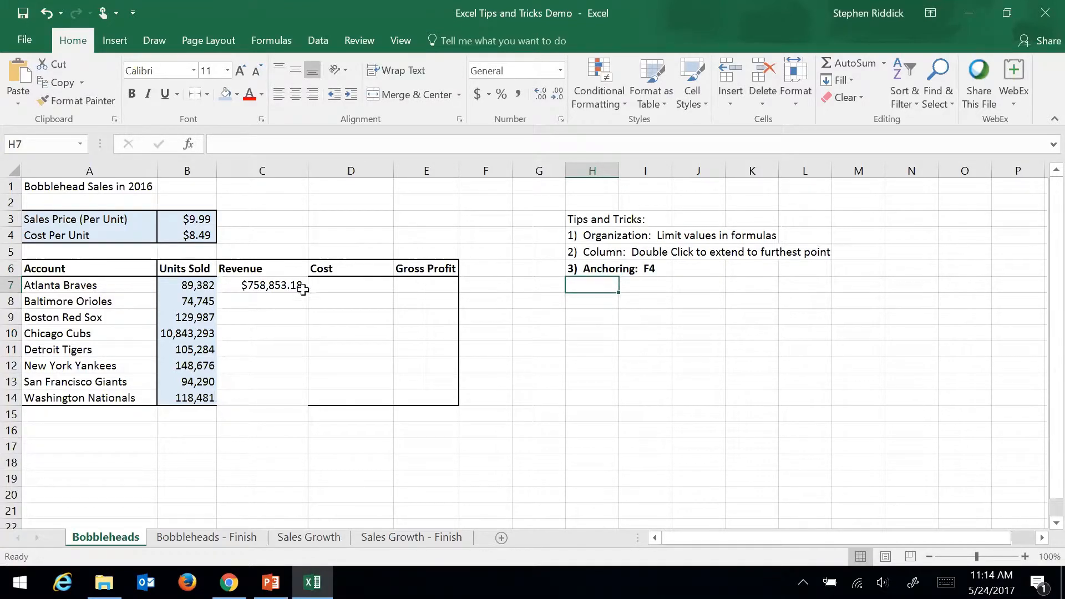
# Fill the C7 Revenue formula down through C14, undoing the fill once and repeating it
pyautogui.click(283, 286)
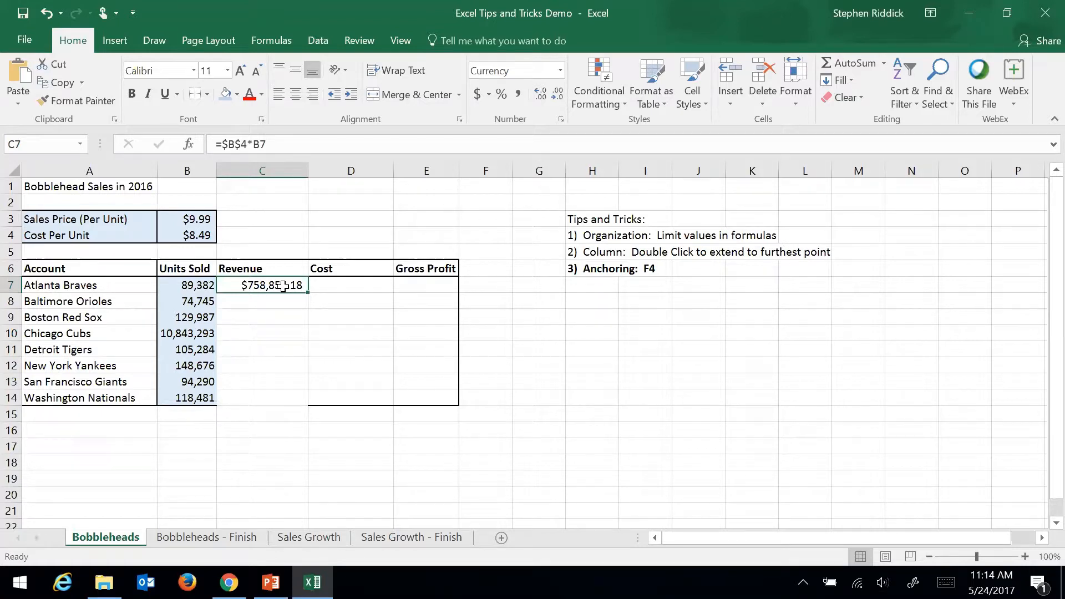
pyautogui.moveTo(308, 293); pyautogui.dragTo(304, 408)
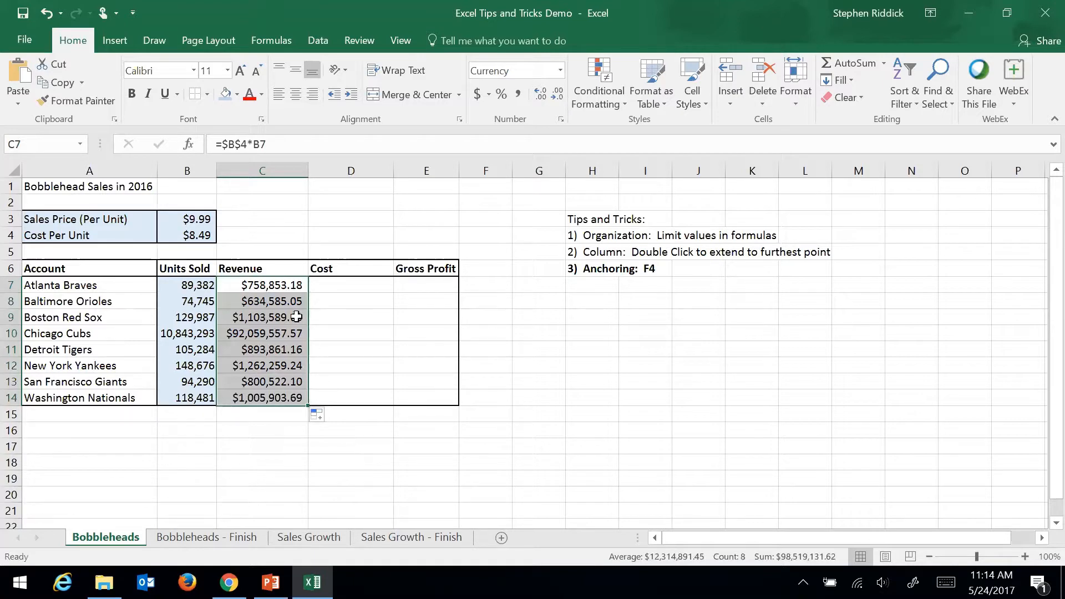
pyautogui.click(54, 12)
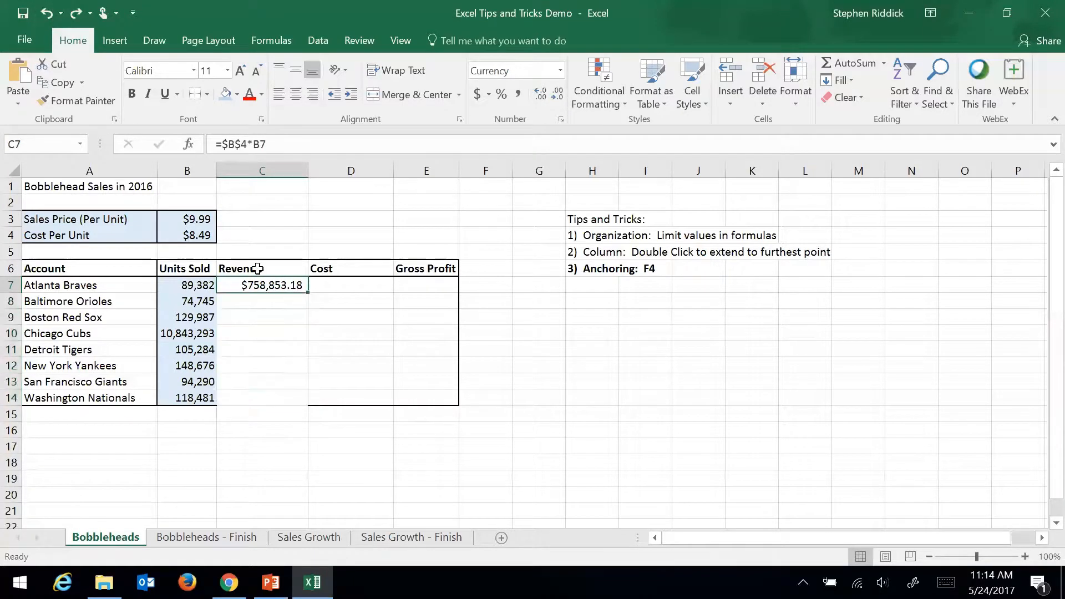
pyautogui.moveTo(306, 292); pyautogui.dragTo(307, 409)
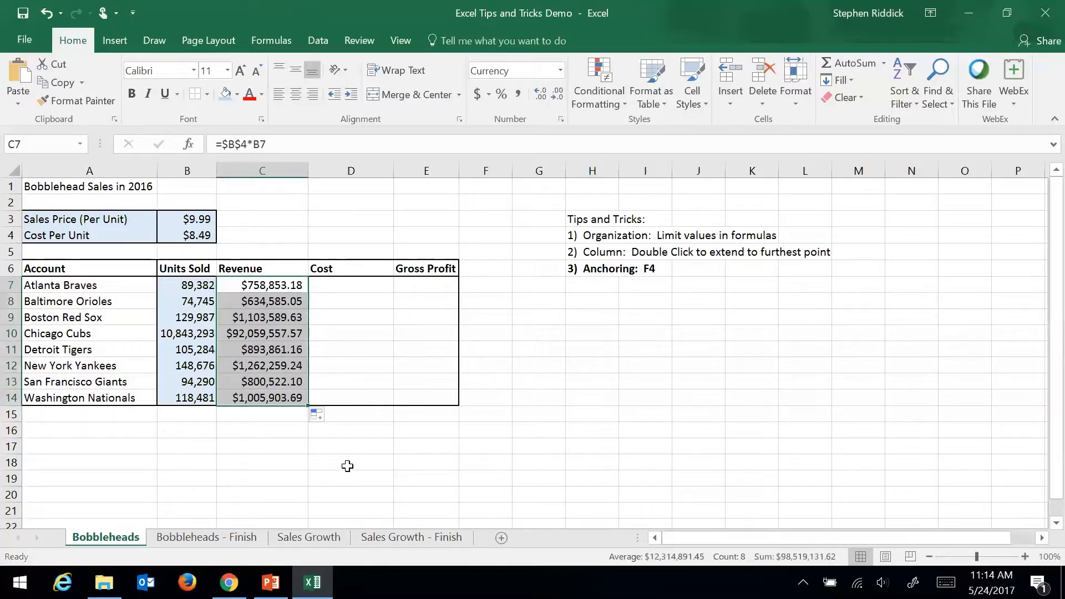
# Inspect the absolute and relative references in the C8 and C9 Revenue formulas, leaving both formulas as they are
pyautogui.click(267, 299)
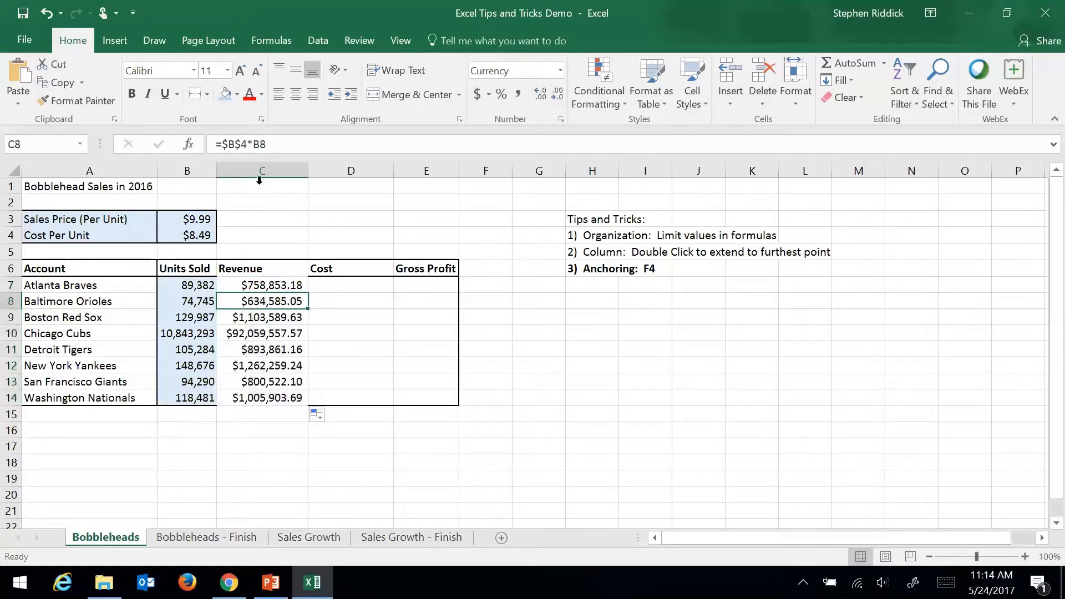
pyautogui.press('F2')
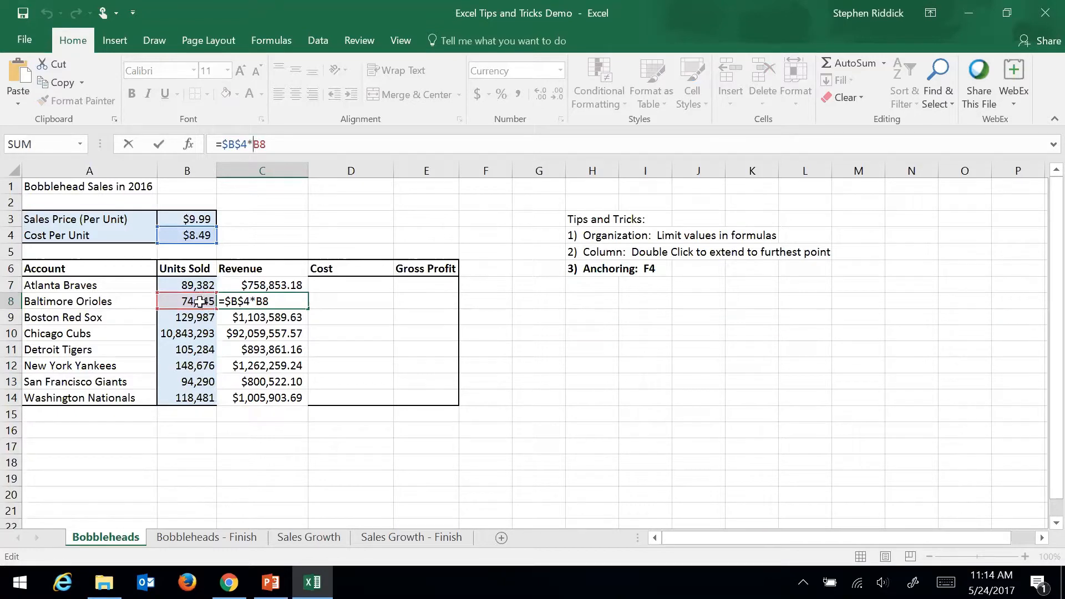
pyautogui.press('Return')
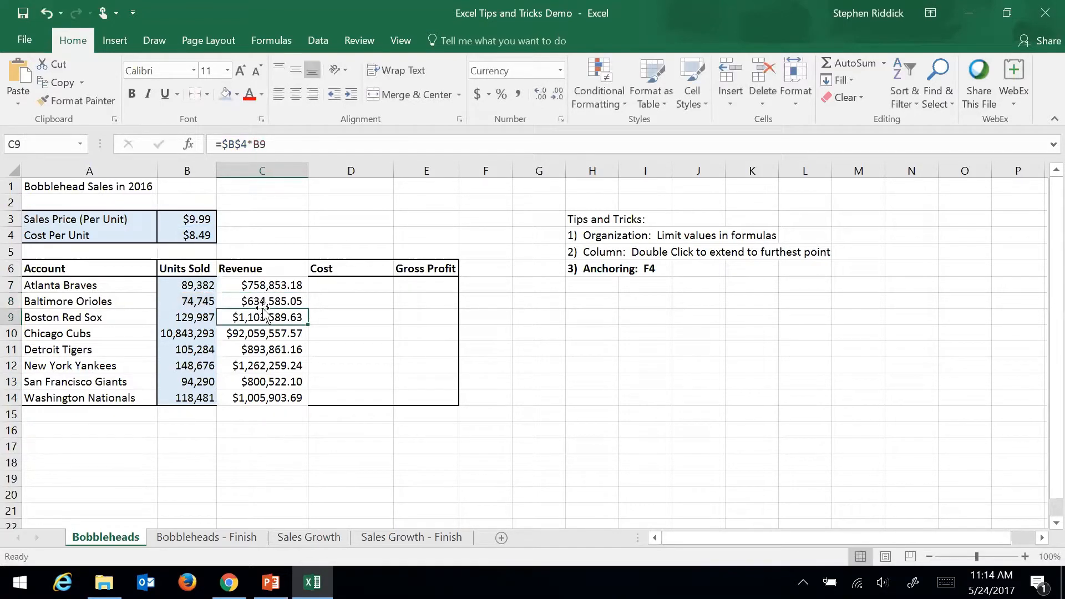
pyautogui.press('F2')
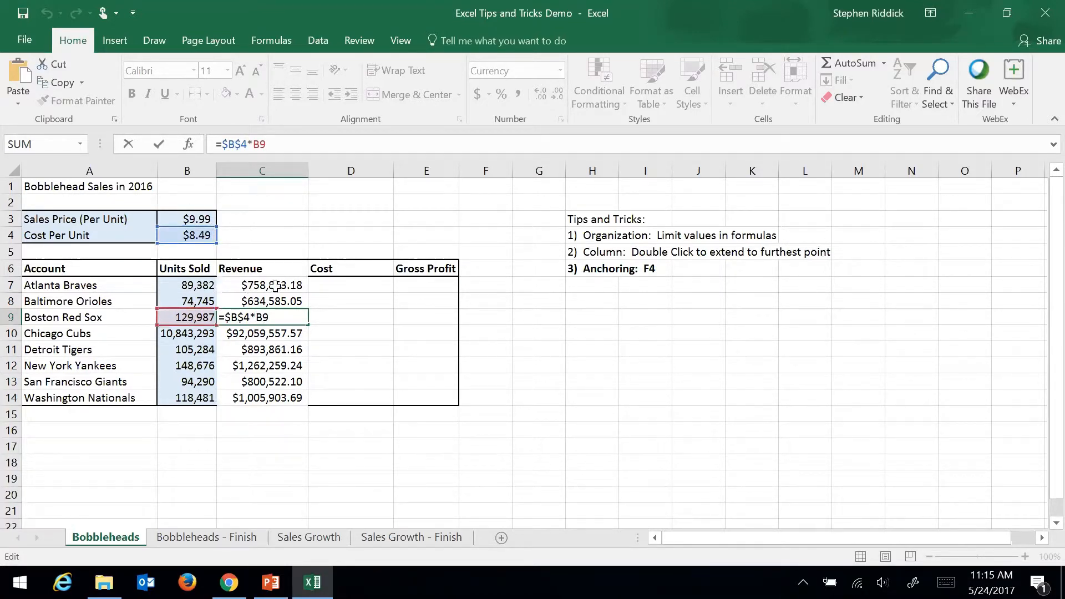
pyautogui.press('Return')
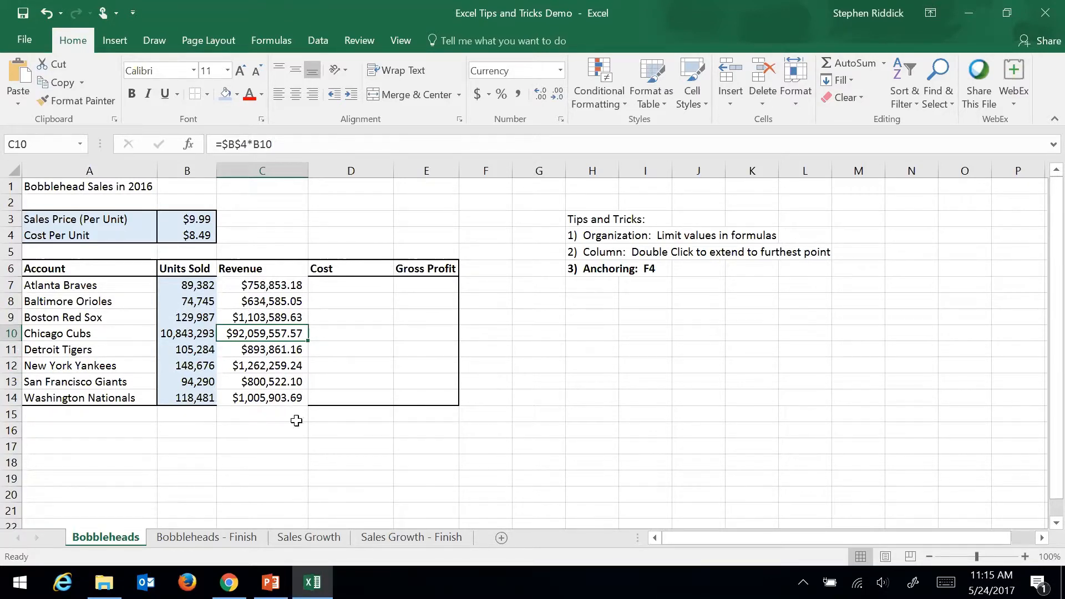
# Clear the Revenue cells C8 through C14 one by one, keeping the formula in C7
pyautogui.click(281, 298)
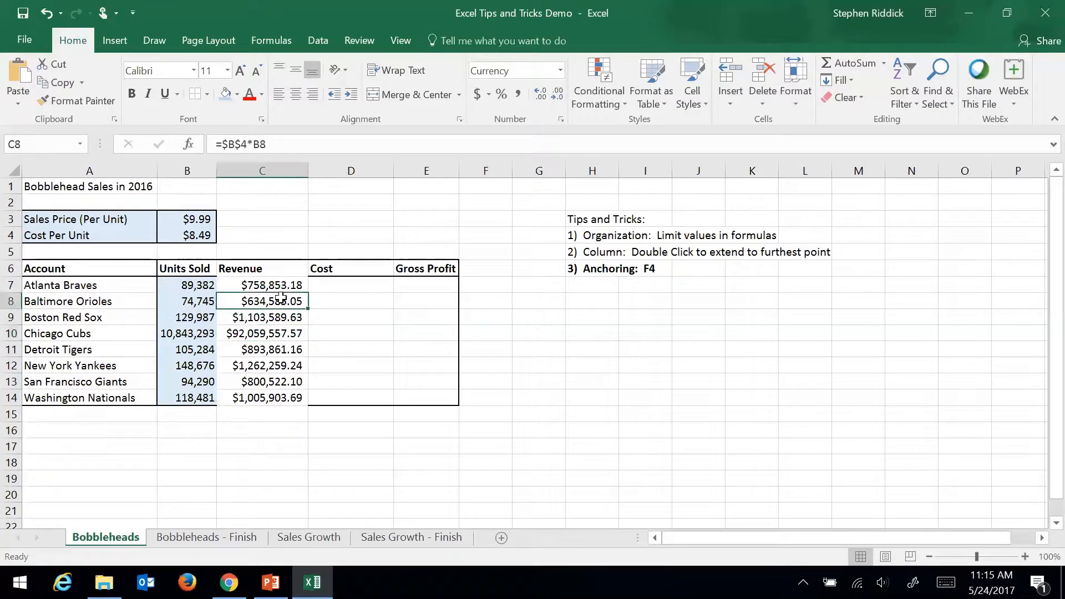
pyautogui.press('BackSpace')
pyautogui.press('Return')
pyautogui.press('BackSpace')
pyautogui.press('Return')
pyautogui.press('BackSpace')
pyautogui.press('Return')
pyautogui.press('BackSpace')
pyautogui.press('Return')
pyautogui.press('BackSpace')
pyautogui.press('Return')
pyautogui.press('BackSpace')
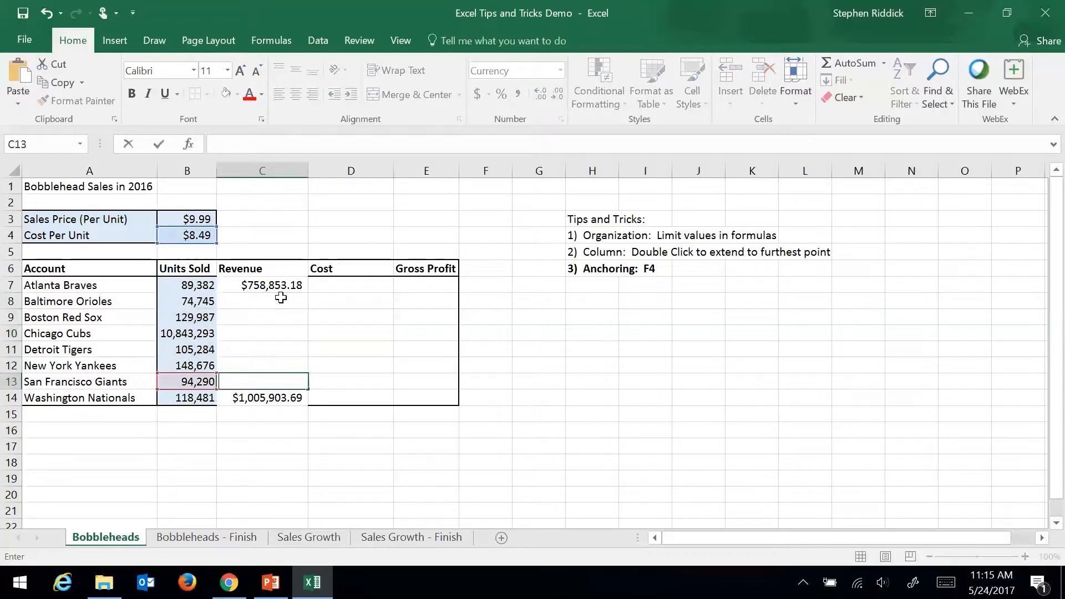
pyautogui.press('Return')
pyautogui.press('BackSpace')
pyautogui.press('Return')
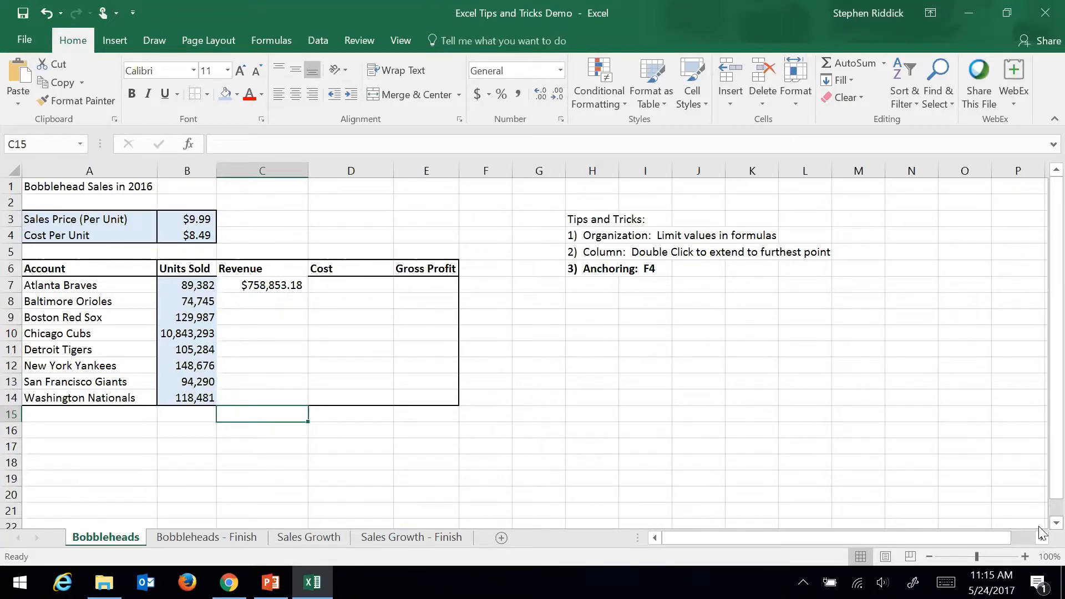
# Try filling the C7 formula far past the table, down to row 709, and undo the fill
pyautogui.scroll(-1, 1041, 532)
pyautogui.scroll(1, 837, 311)
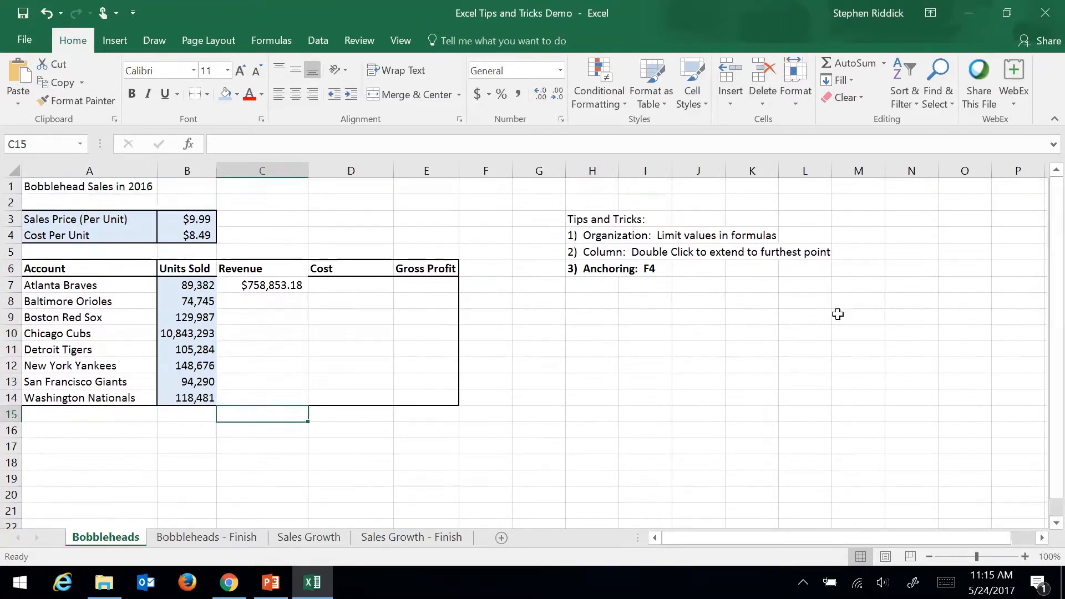
pyautogui.click(298, 289)
pyautogui.moveTo(308, 293); pyautogui.dragTo(267, 221)
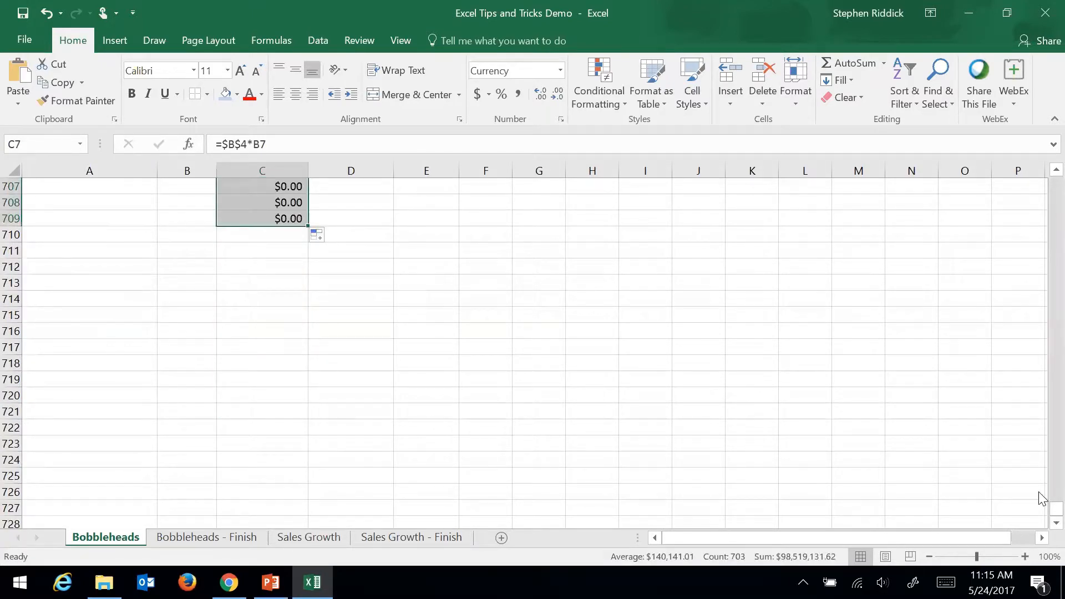
pyautogui.moveTo(1054, 508); pyautogui.dragTo(1041, 167)
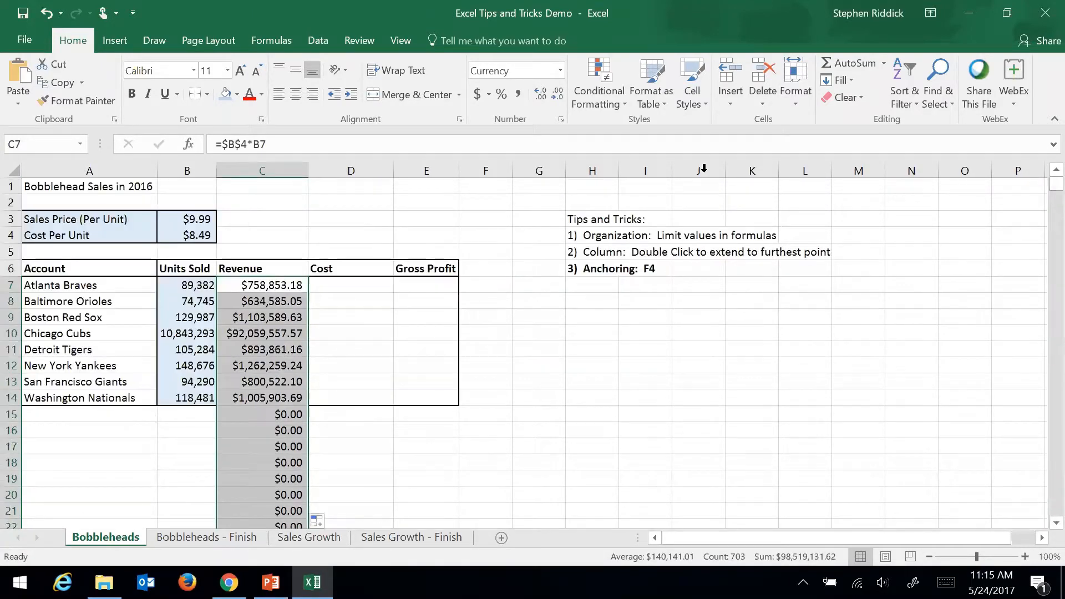
pyautogui.click(44, 14)
pyautogui.click(591, 338)
# Auto-fill the C7 formula down to the last account in row 14, and undo that fill
pyautogui.click(279, 286)
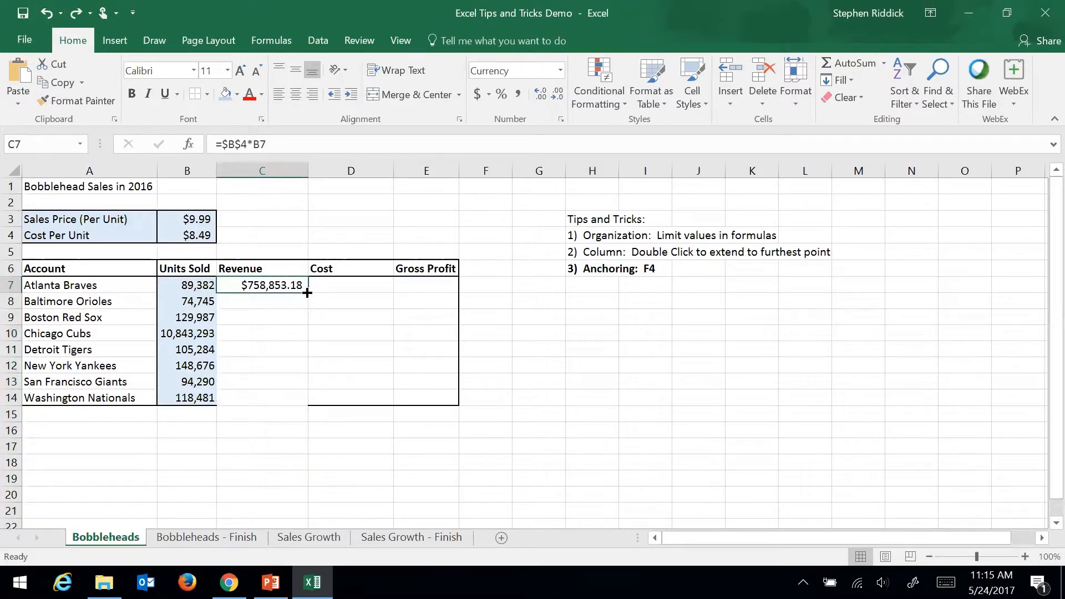
pyautogui.doubleClick(307, 293)
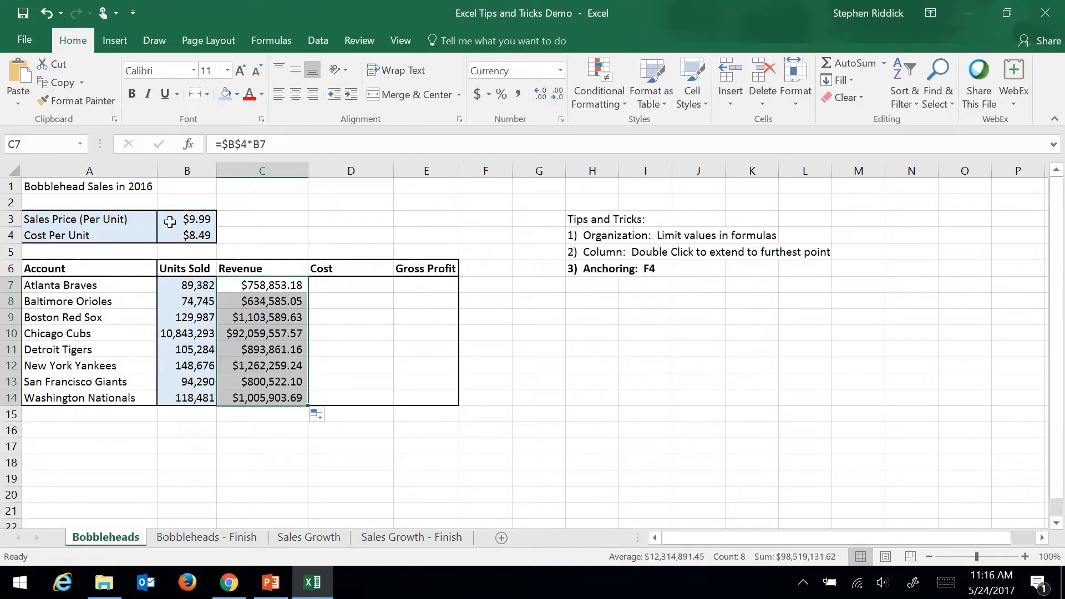
pyautogui.click(47, 13)
# Clear C7 and enter =$B$3*B7, with an absolute reference to the sales price and a relative one to units sold
pyautogui.press('BackSpace')
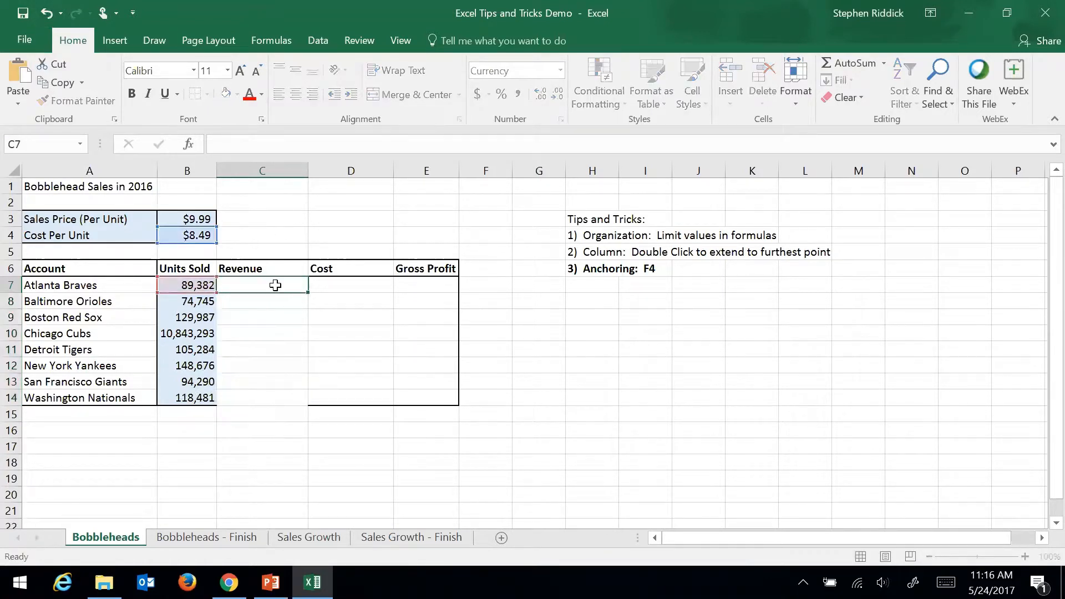
pyautogui.press('Return')
pyautogui.click(258, 284)
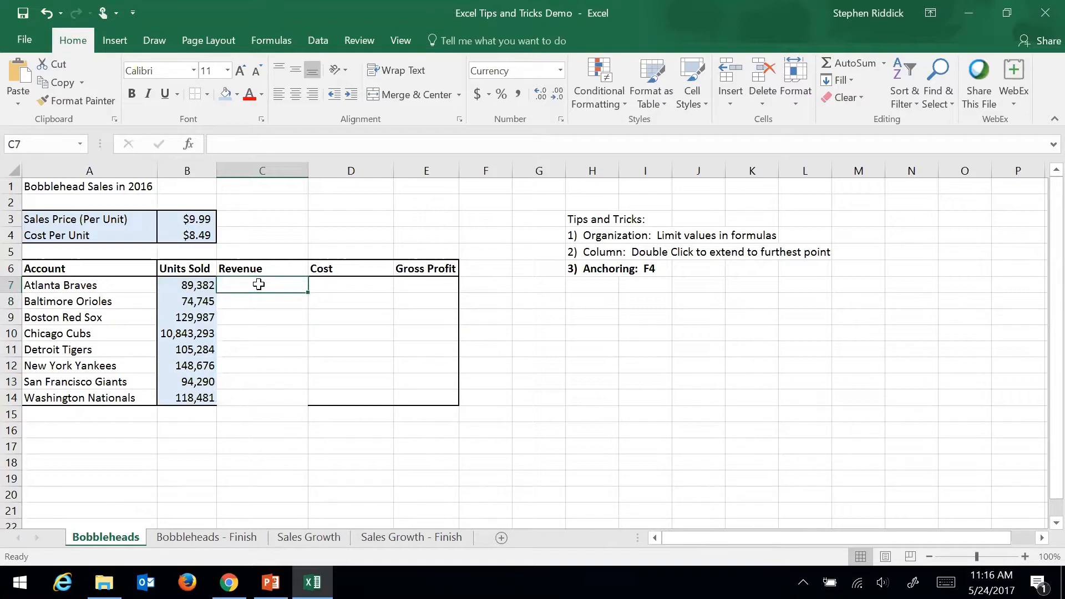
pyautogui.write('=')
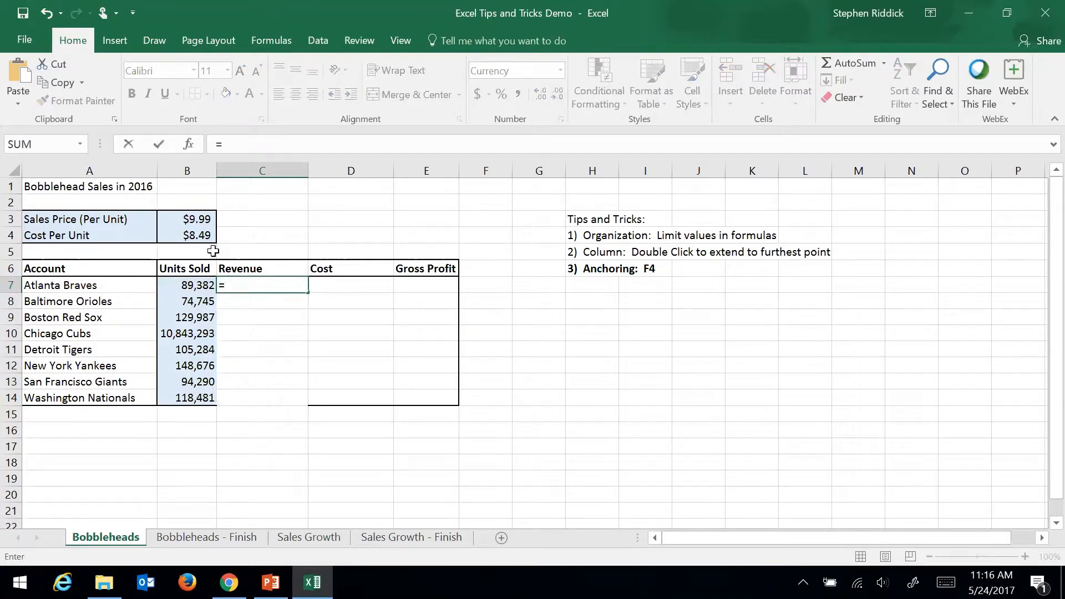
pyautogui.click(186, 219)
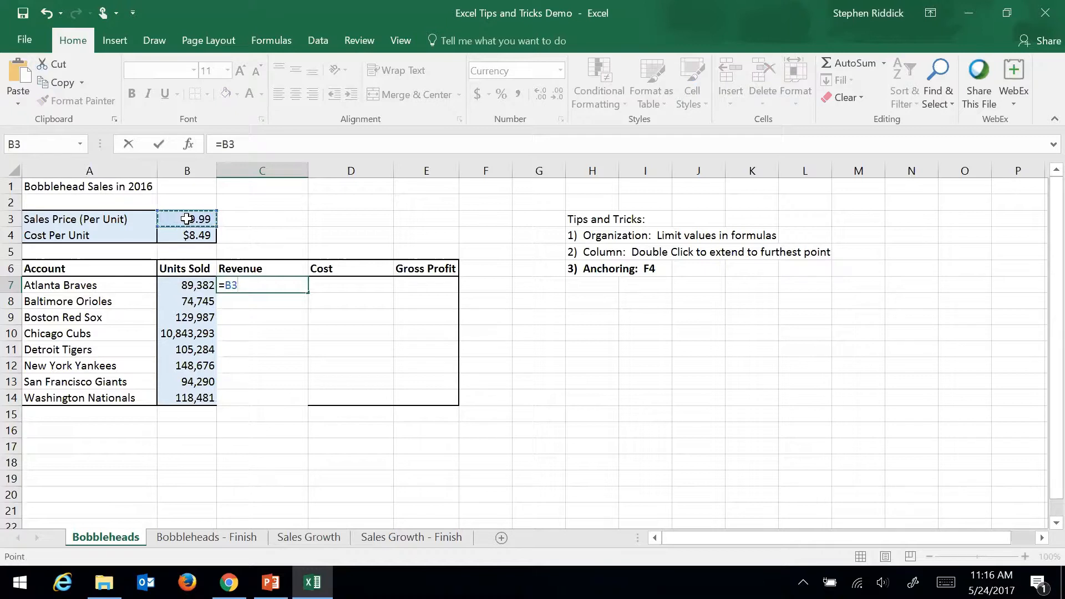
pyautogui.press('F4')
pyautogui.write('*')
pyautogui.click(195, 286)
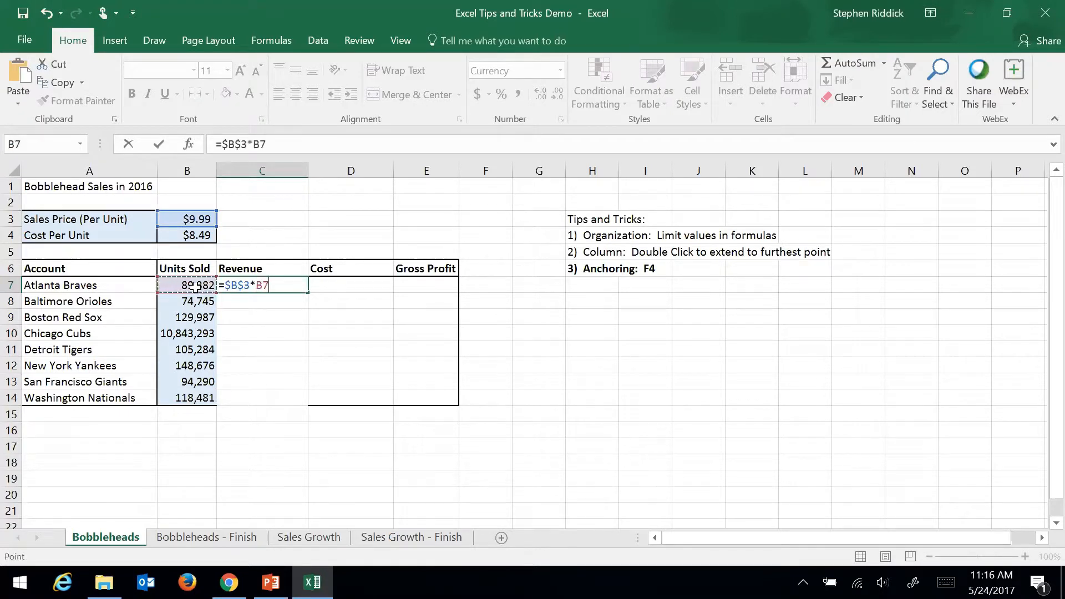
pyautogui.press('Return')
# Auto-fill the Revenue formula from C7 down to the last account in C14
pyautogui.click(286, 285)
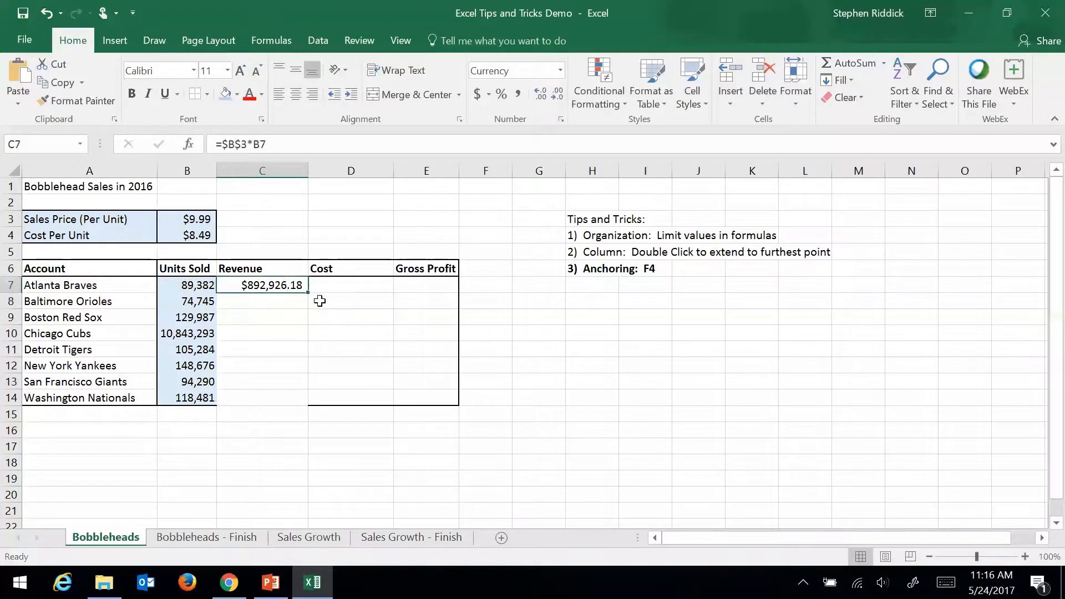
pyautogui.doubleClick(308, 293)
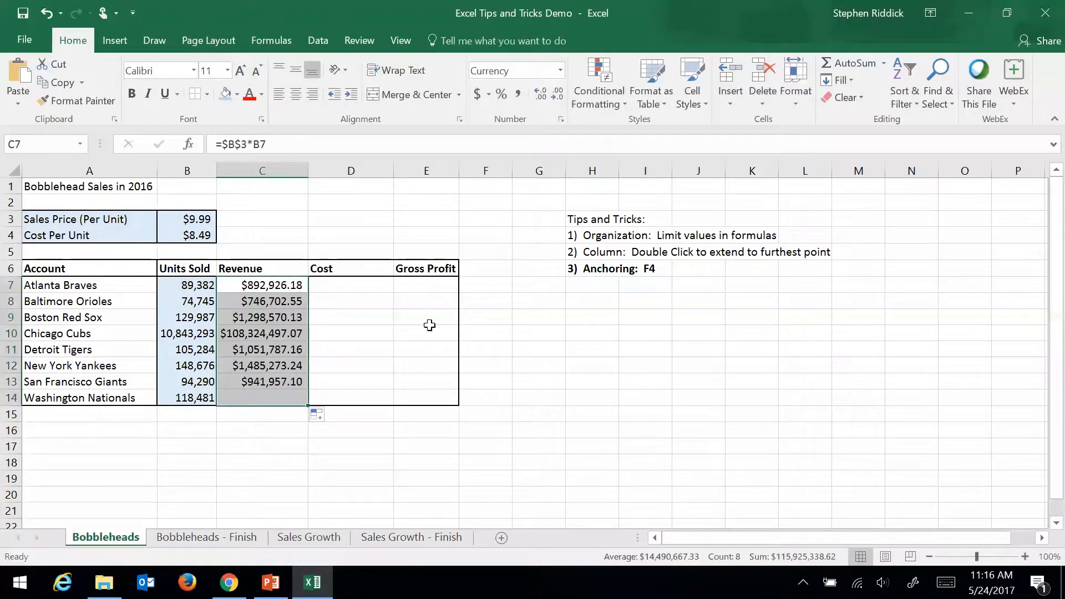
pyautogui.click(643, 393)
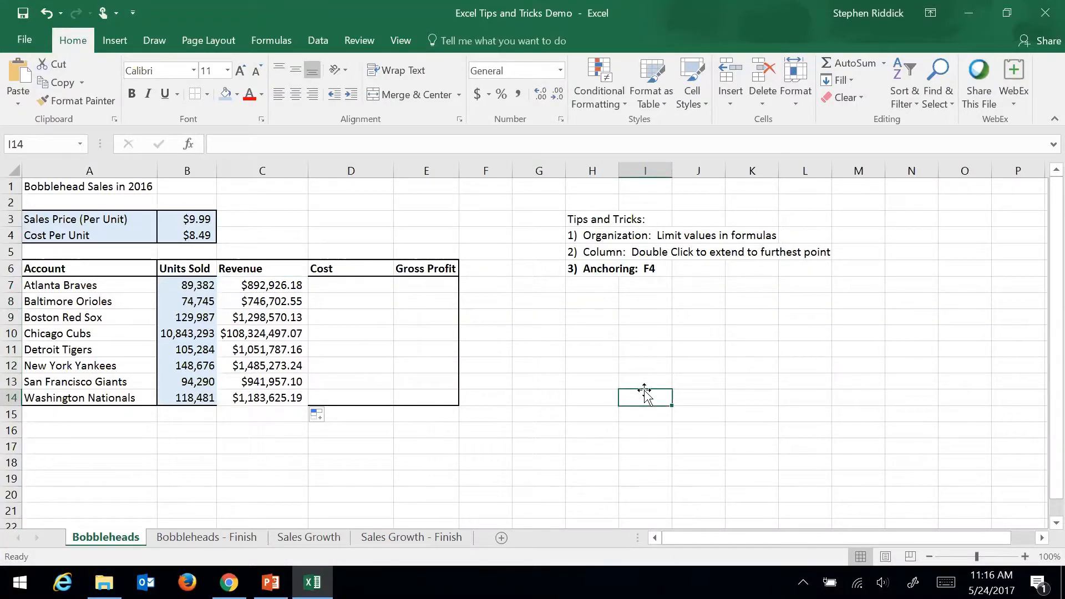
# Record the fourth tip in H7 as "4) Copy Formulas: Double Click on bottom right corner"
pyautogui.click(582, 284)
pyautogui.click(217, 144)
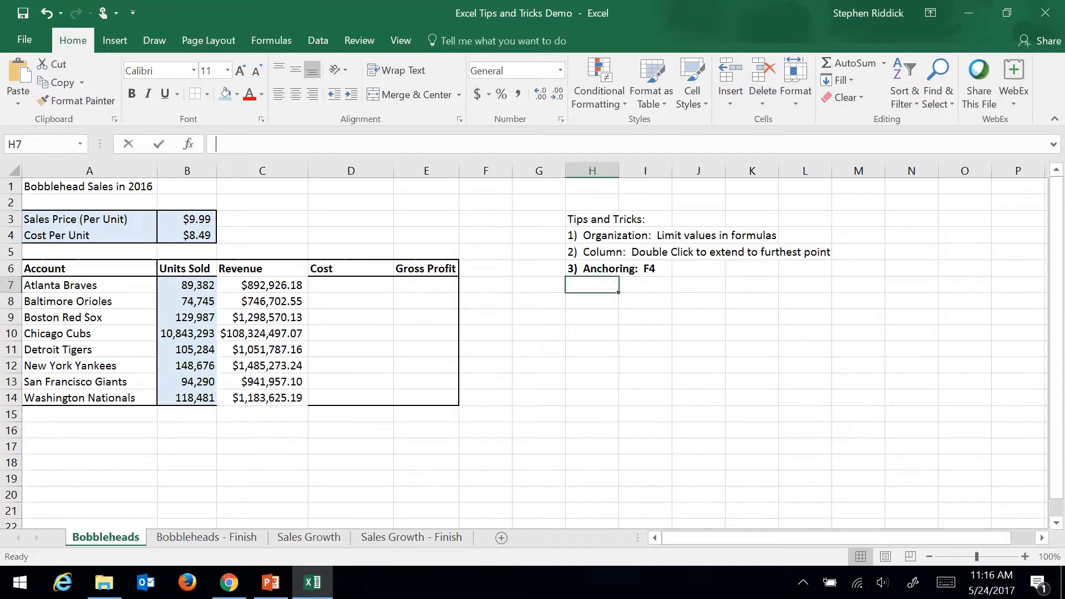
pyautogui.write('4)')
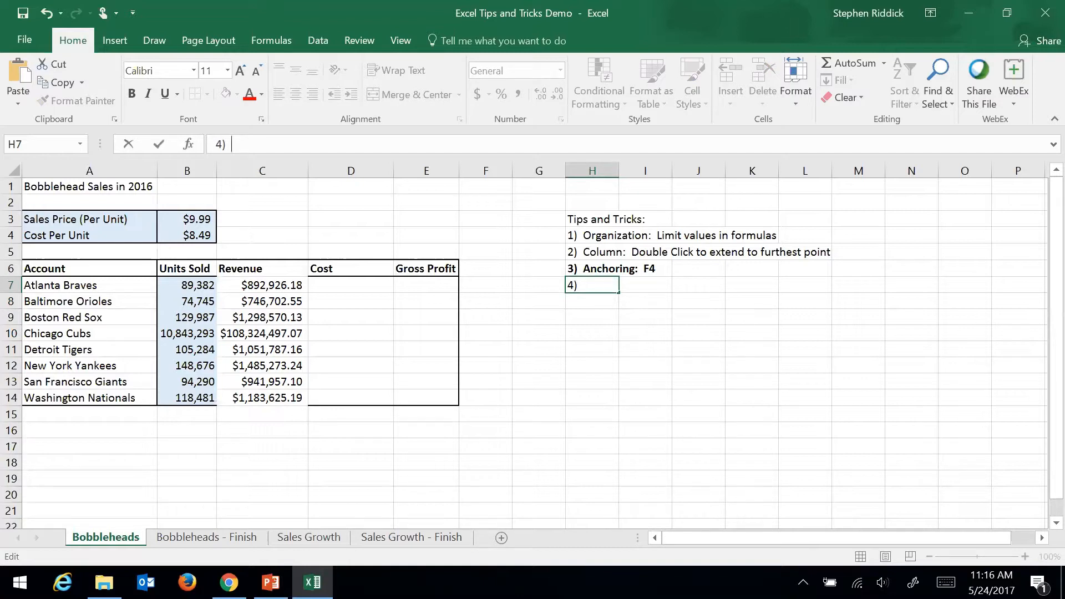
pyautogui.write('Copy Formulat:  Double Clion bottom right corner')
pyautogui.press('Return')
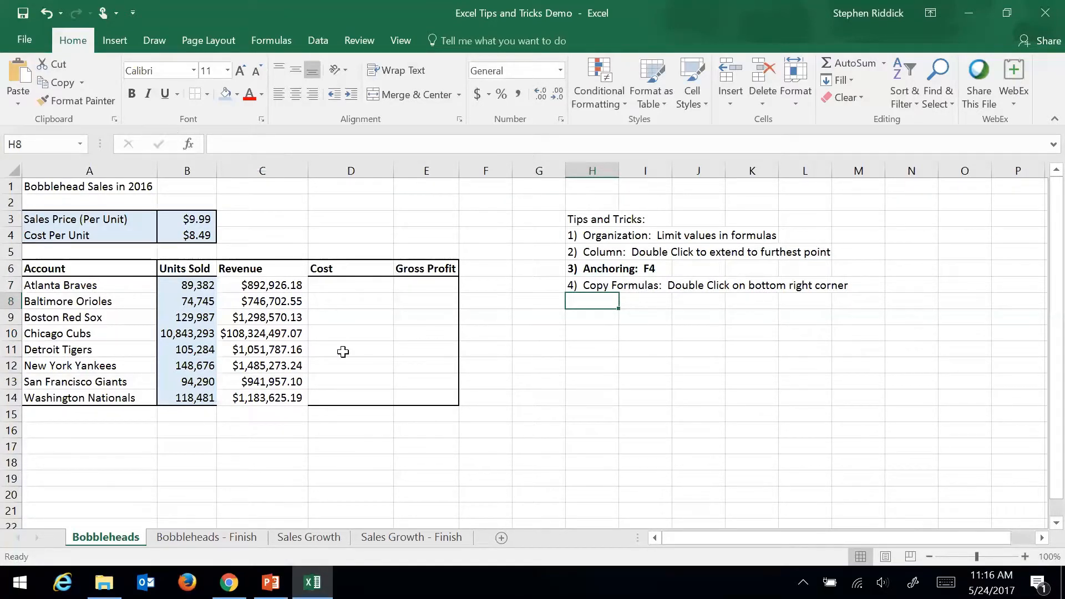
# Jump from C7 to the last filled Revenue cell, C14
pyautogui.click(280, 283)
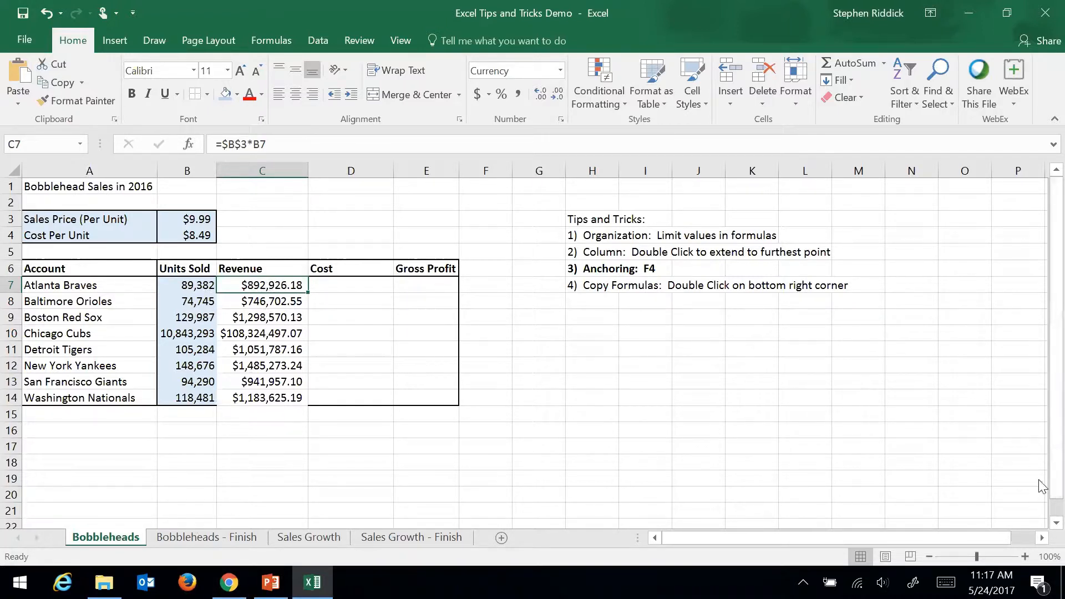
pyautogui.scroll(-3, 1041, 527)
pyautogui.scroll(-4, 1041, 530)
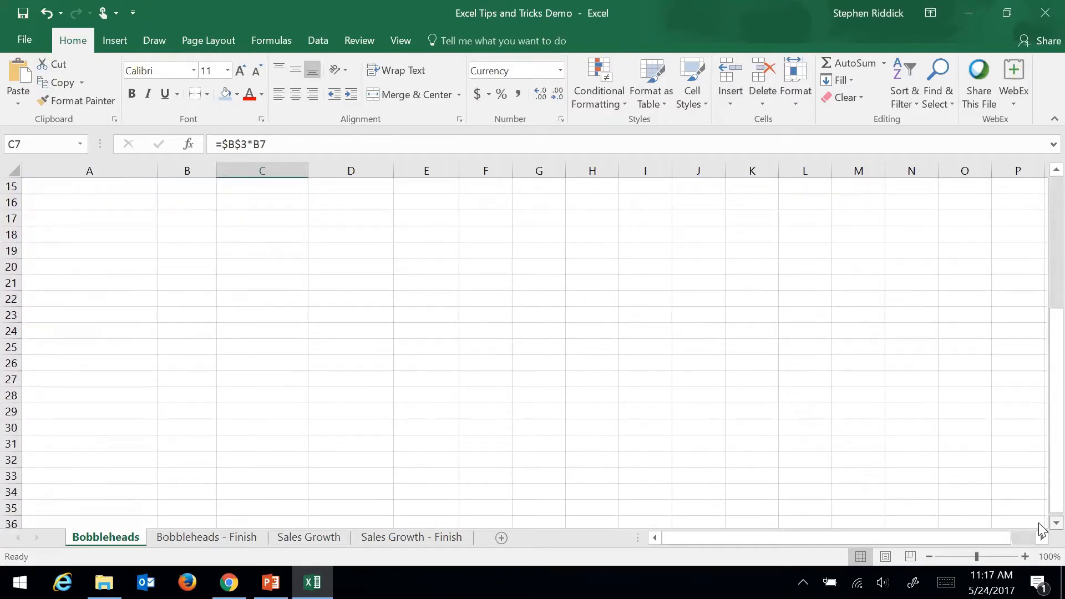
pyautogui.scroll(-5, 1041, 524)
pyautogui.scroll(11, 1039, 388)
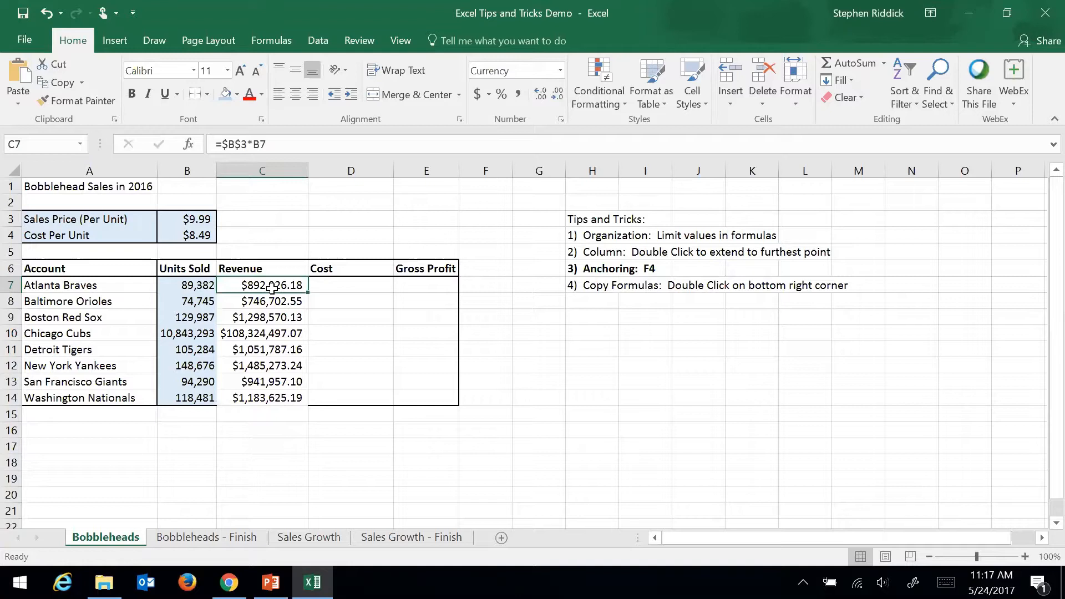
pyautogui.hotkey('ctrl', 'Down')
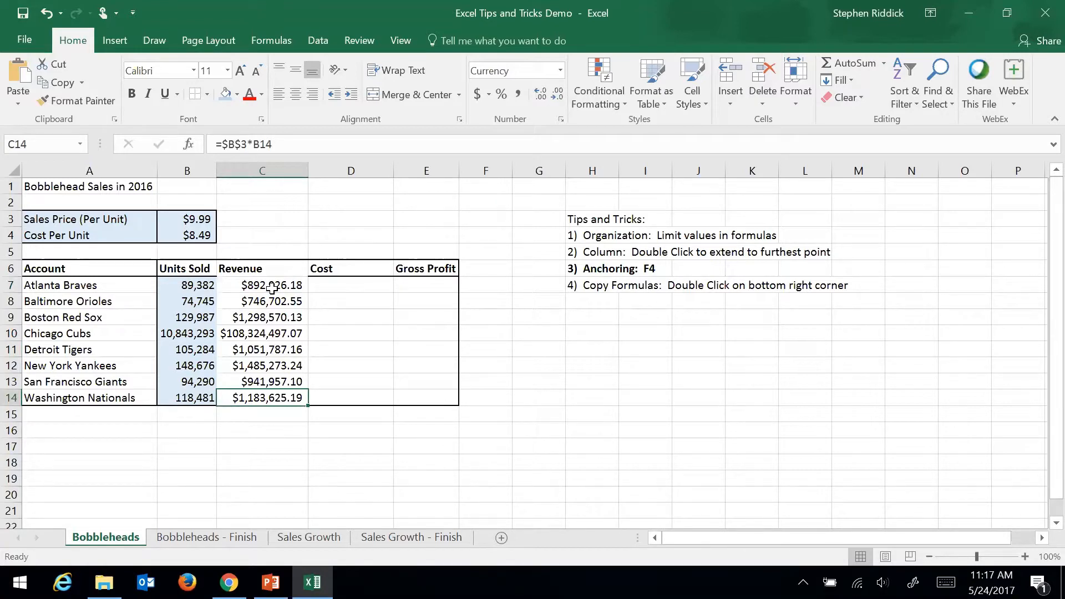
# Jump repeatedly between the Revenue header in C6 and the last filled Revenue cell, C14
pyautogui.hotkey('ctrl', 'Up')
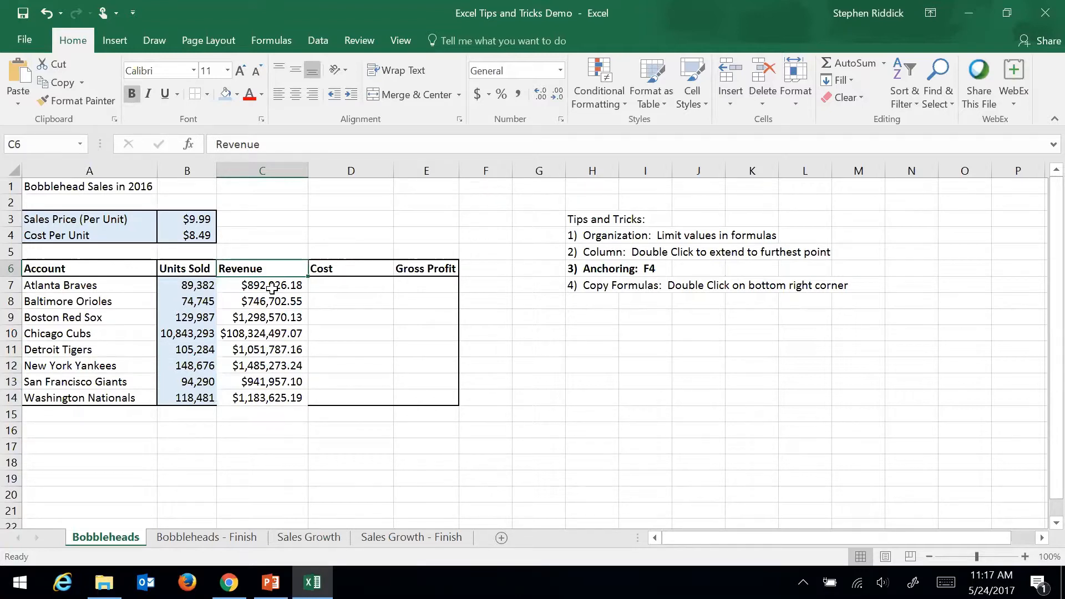
pyautogui.hotkey('ctrl', 'Down')
pyautogui.hotkey('ctrl', 'Up')
pyautogui.hotkey('ctrl', 'Down')
pyautogui.hotkey('ctrl', 'Up')
# Select the Revenue range C6:C14 and move the active cell back and forth between its first and last cells
pyautogui.moveTo(258, 270); pyautogui.dragTo(273, 409)
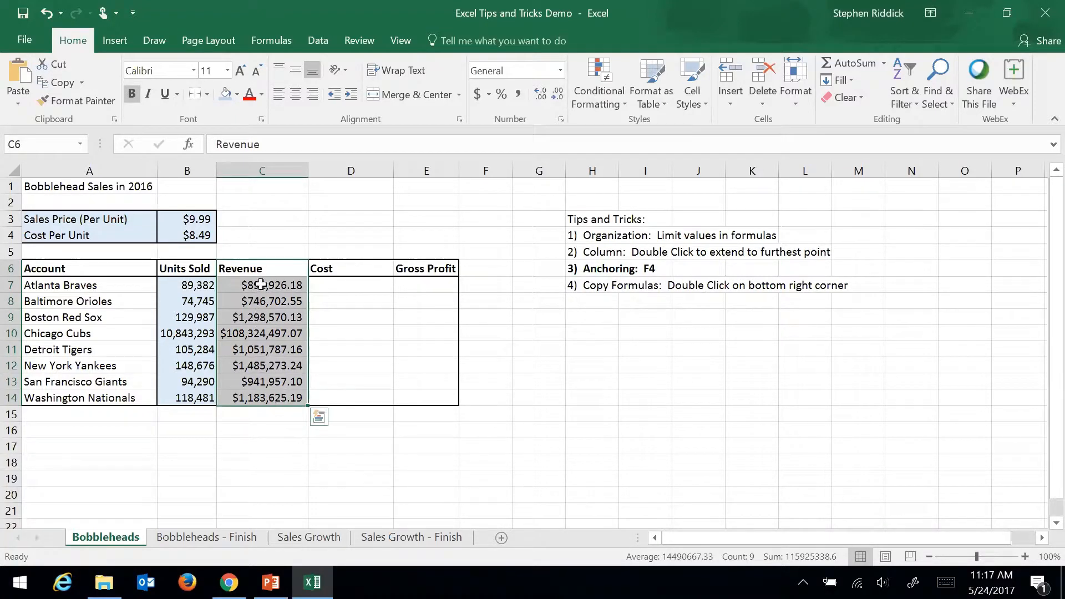
pyautogui.hotkey('shift', 'Return')
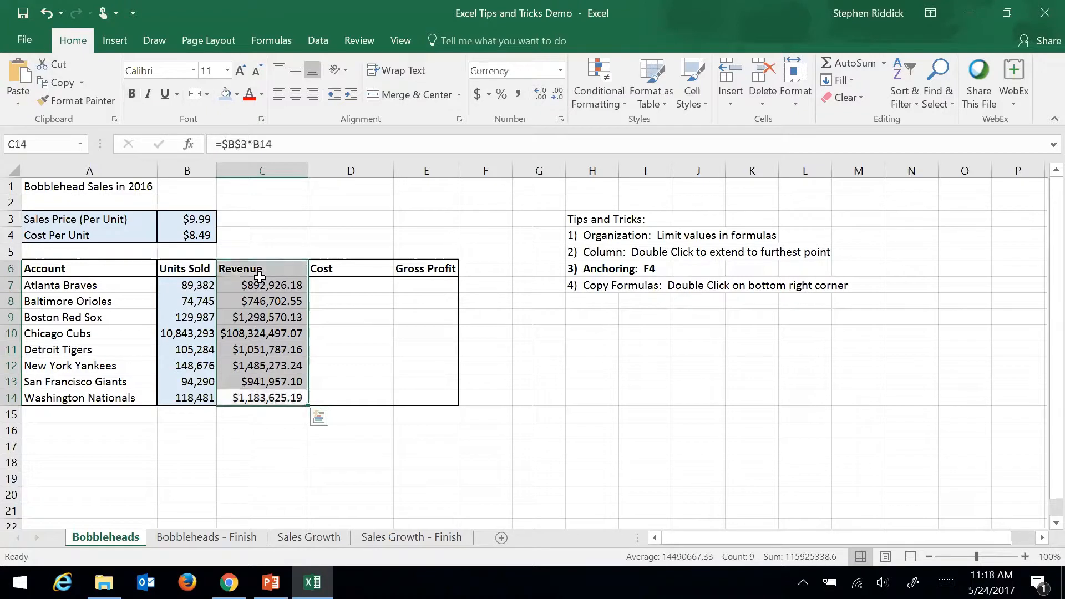
pyautogui.press('Return')
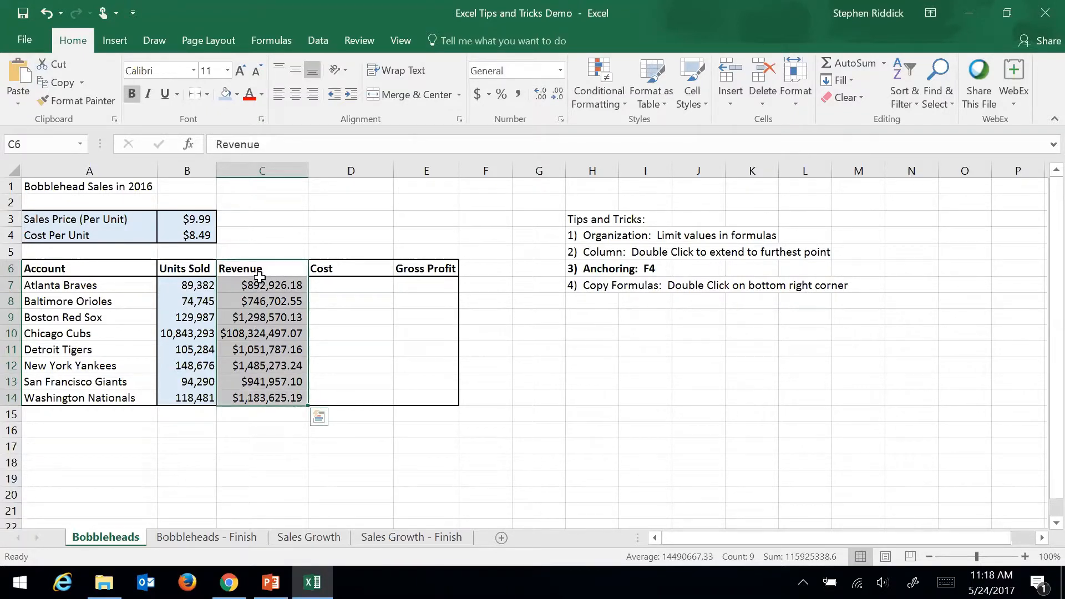
pyautogui.hotkey('shift', 'Return')
pyautogui.press('Return')
pyautogui.hotkey('shift', 'Return')
pyautogui.press('Return')
pyautogui.hotkey('shift', 'Return')
pyautogui.press('Return')
pyautogui.hotkey('shift', 'Return')
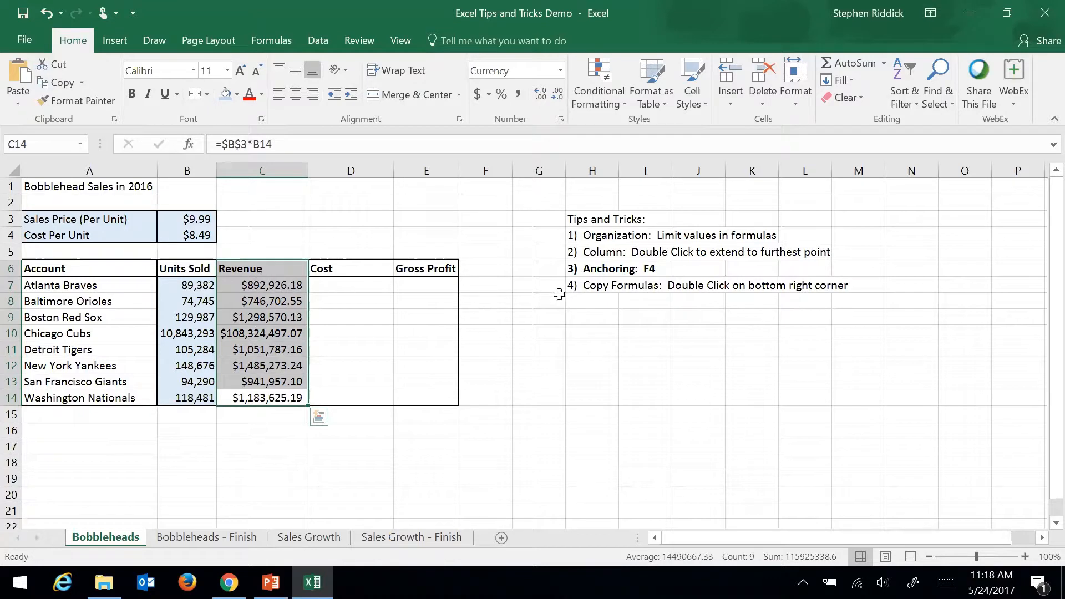
# Record the fifth tip in H8 as "5) Navigation Short-Cut: Control + Up Arrow / Down Arrow or Control + ."
pyautogui.click(591, 298)
pyautogui.write('5)')
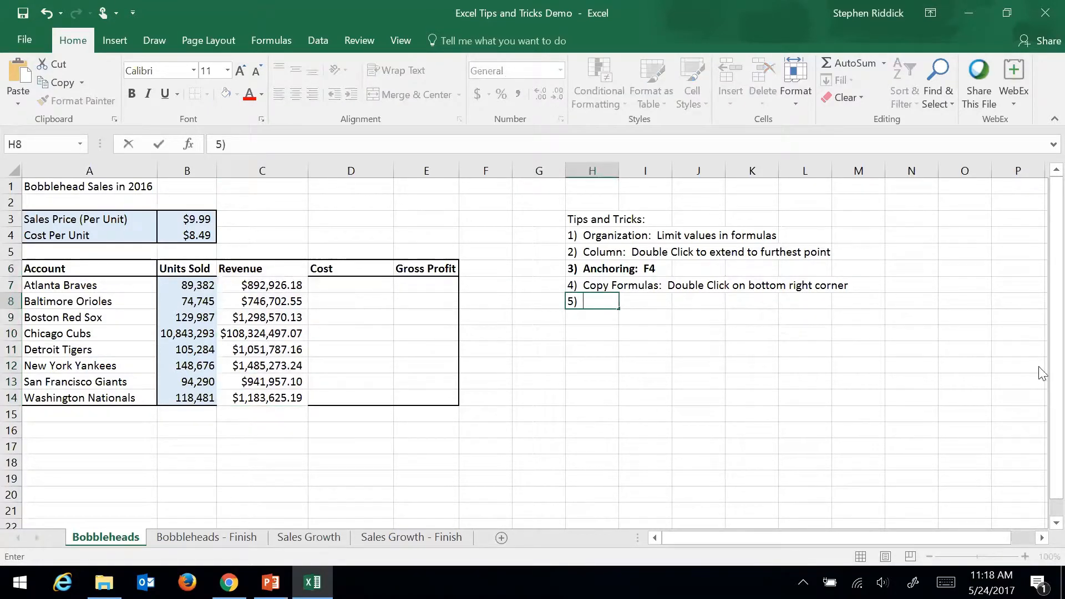
pyautogui.scroll(-1, 1041, 405)
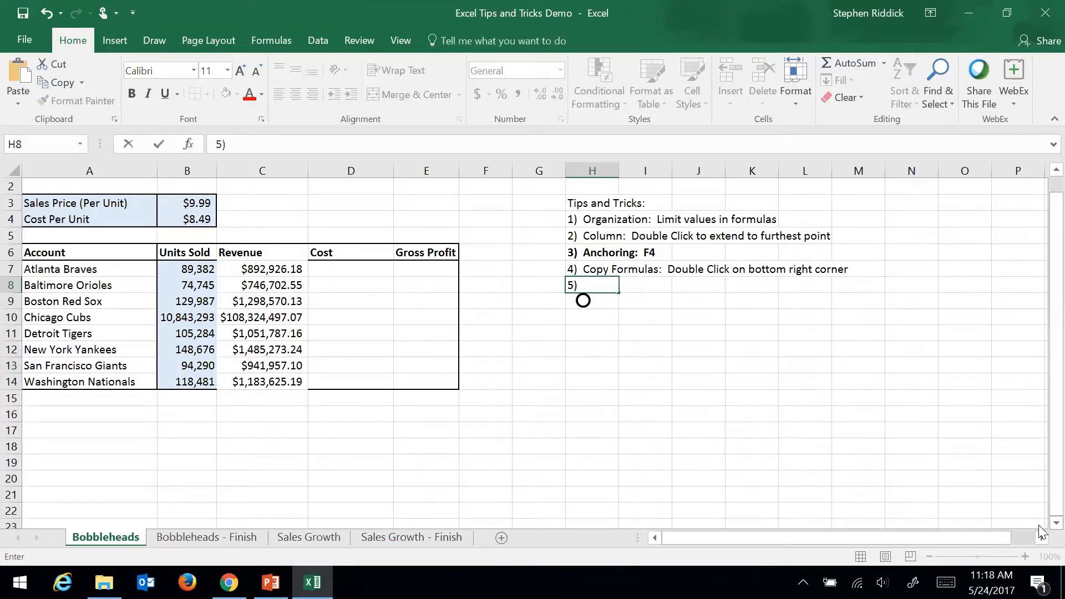
pyautogui.scroll(-4, 1040, 521)
pyautogui.scroll(5, 1039, 333)
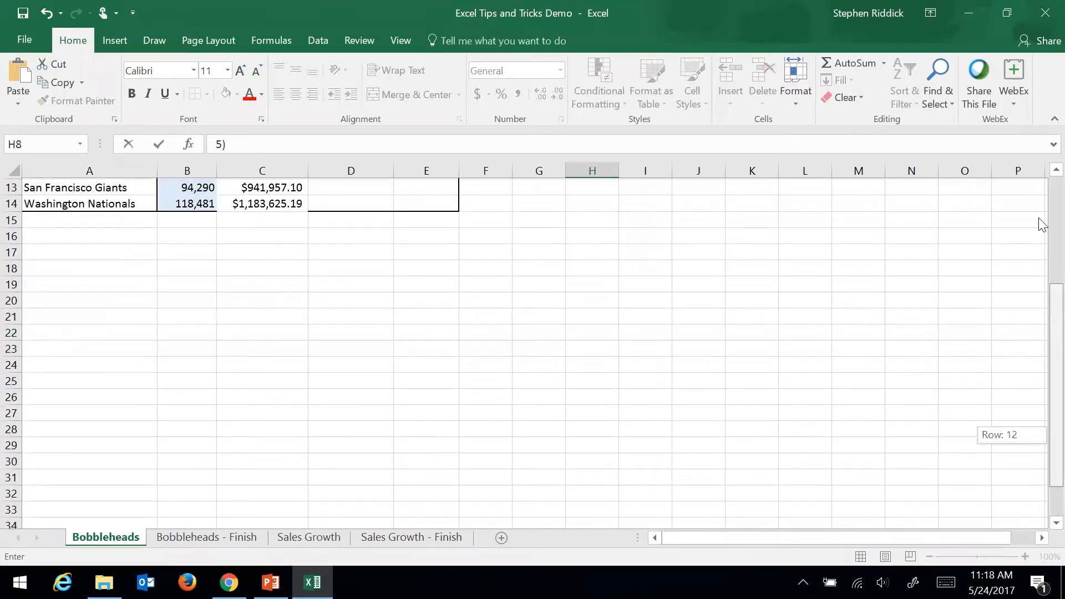
pyautogui.press('F2')
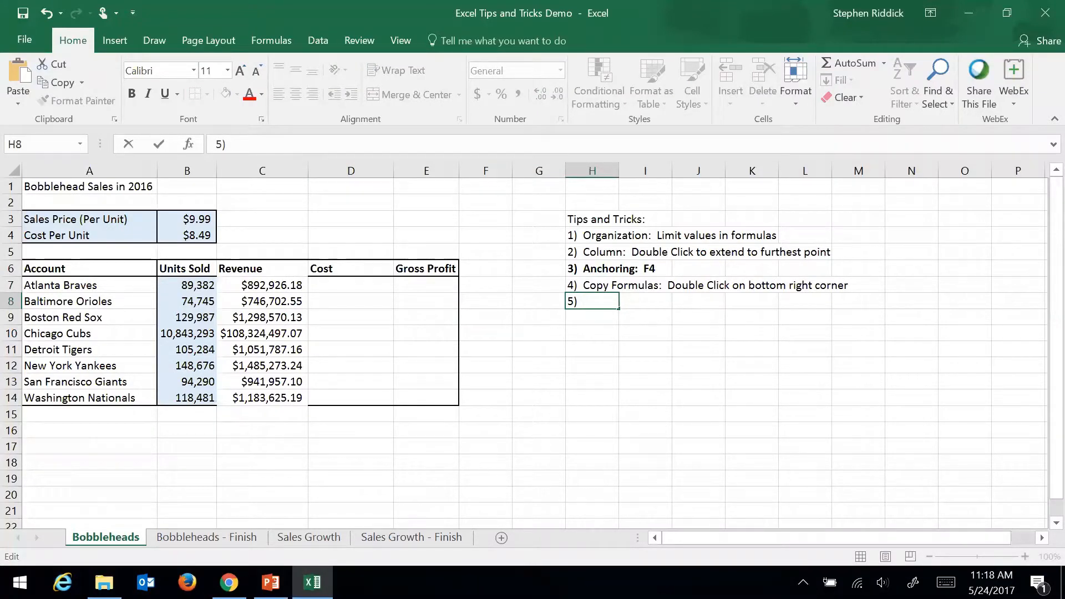
pyautogui.write('Navigation Short-Cut:')
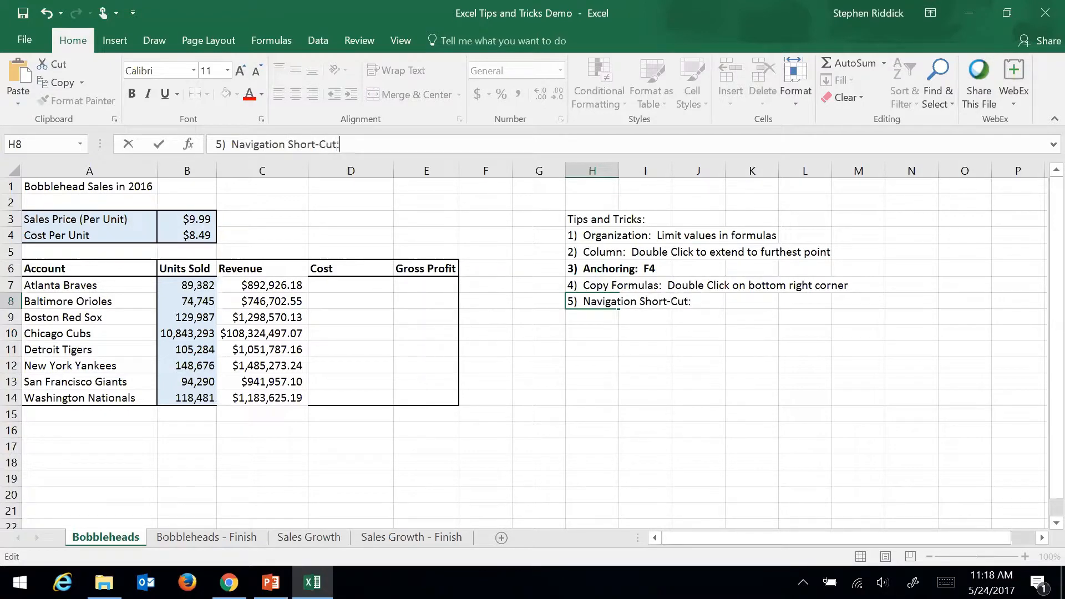
pyautogui.write(' Control + Up')
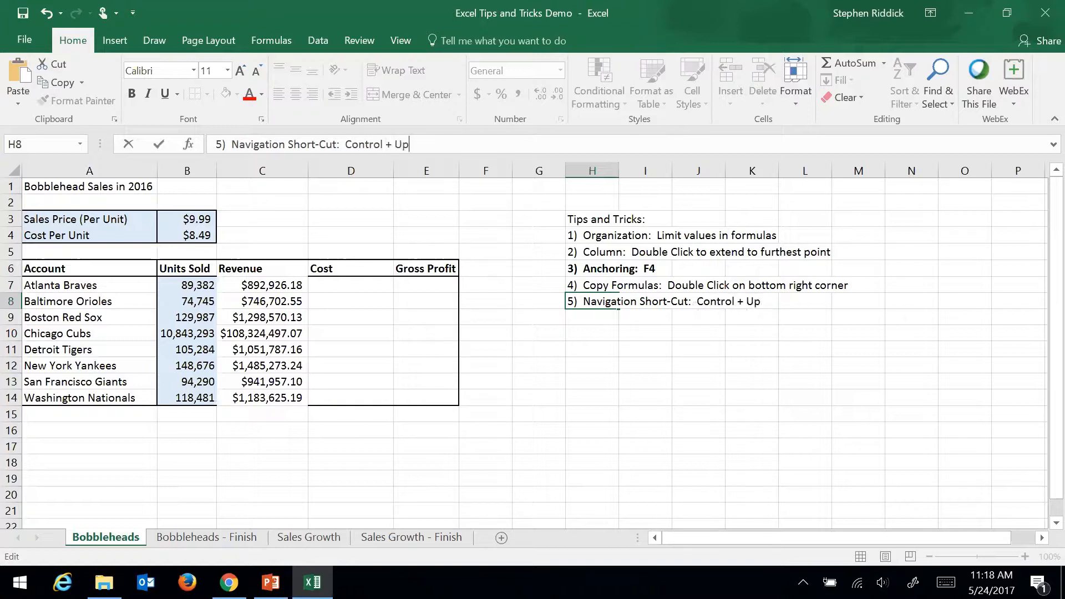
pyautogui.write(' Arrows')
pyautogui.press('BackSpace')
pyautogui.press('BackSpace')
pyautogui.write('w / Down Arrow,')
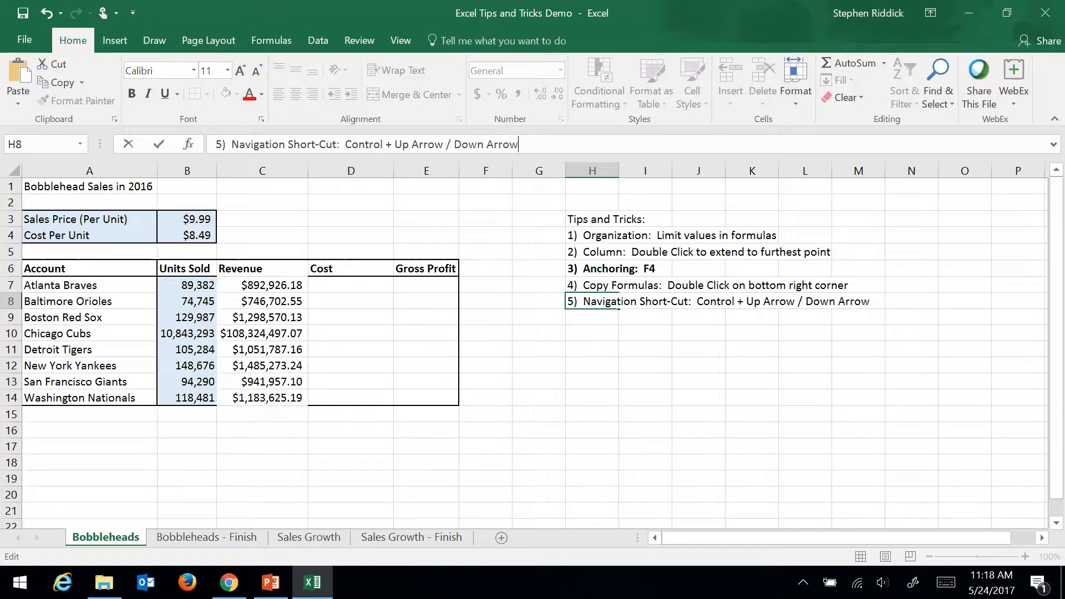
pyautogui.press('BackSpace')
pyautogui.press('BackSpace')
pyautogui.write('or Control + .')
pyautogui.press('Return')
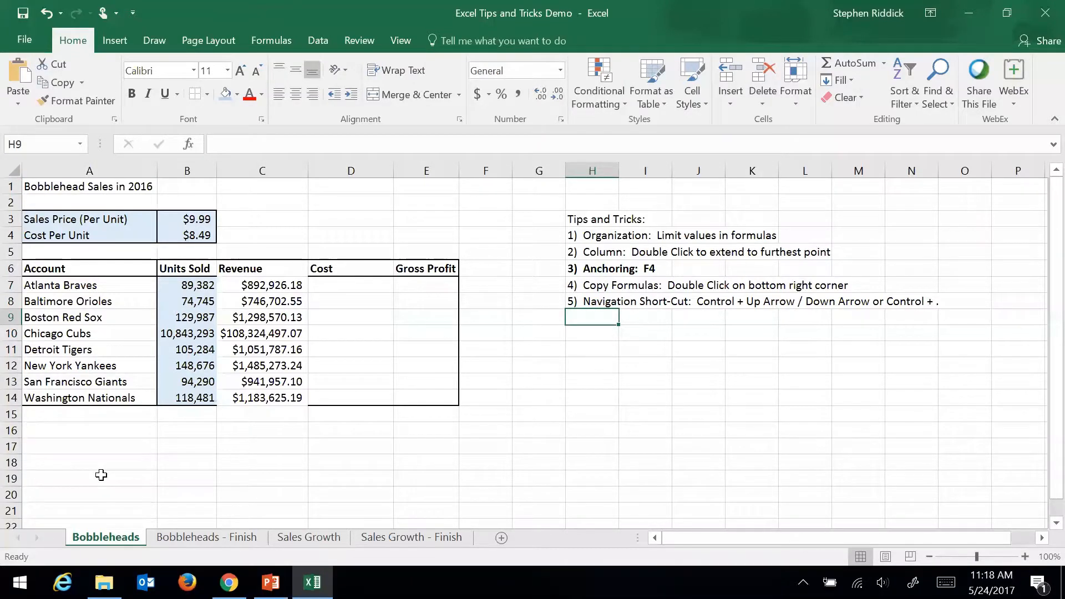
# Add the row label "Total" in A15, beneath the last account
pyautogui.click(76, 413)
pyautogui.write('Tot')
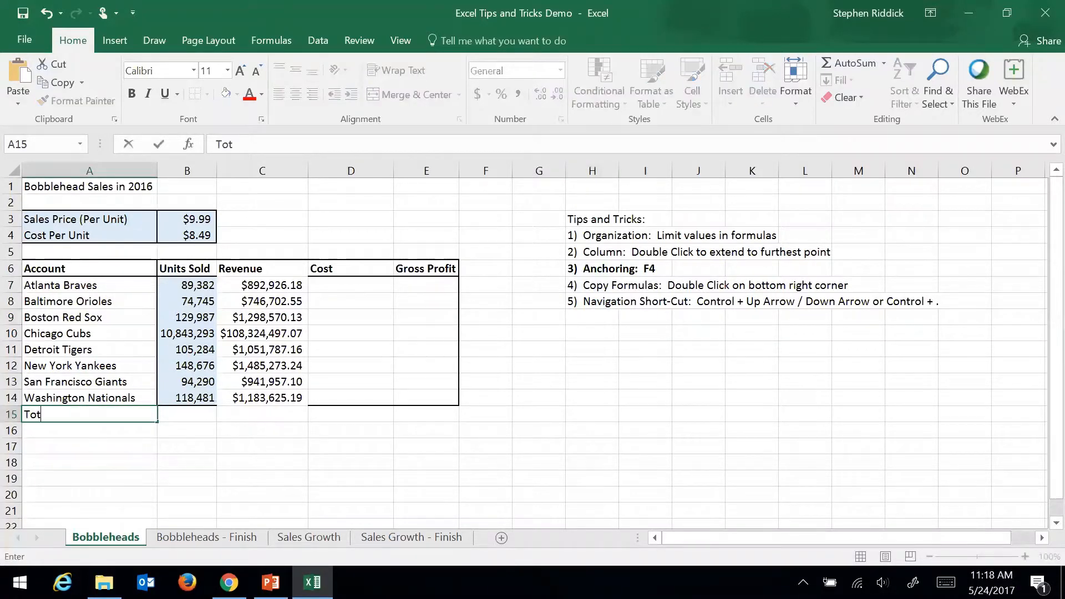
pyautogui.write('al')
pyautogui.press('Tab')
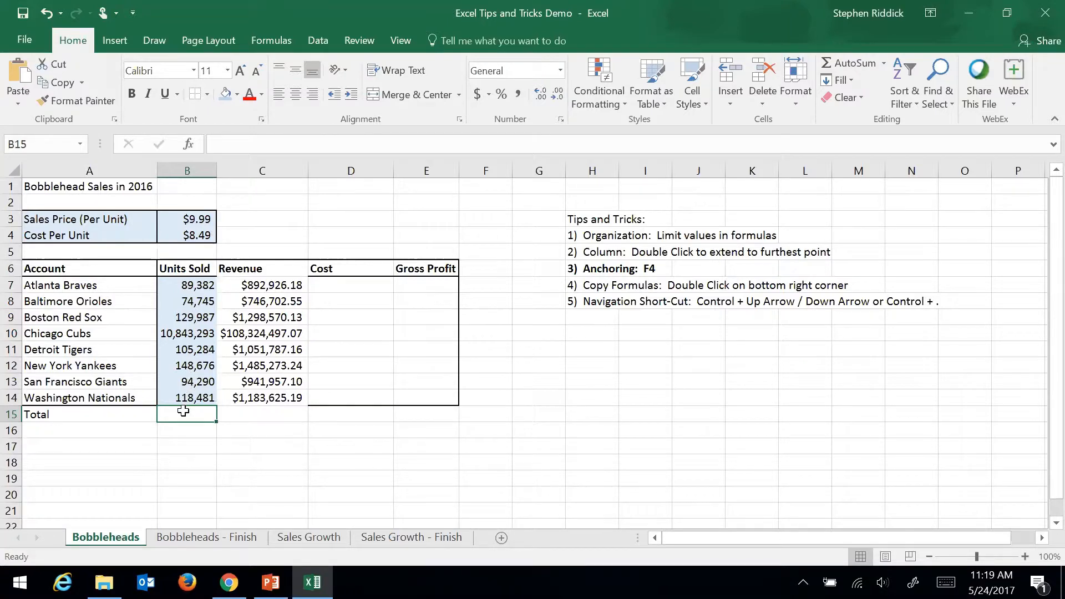
# Total the units sold in B15 by adding every account cell individually with =B7+B8+B9+B10+B11+B12+B13+B14
pyautogui.write('=')
pyautogui.click(185, 281)
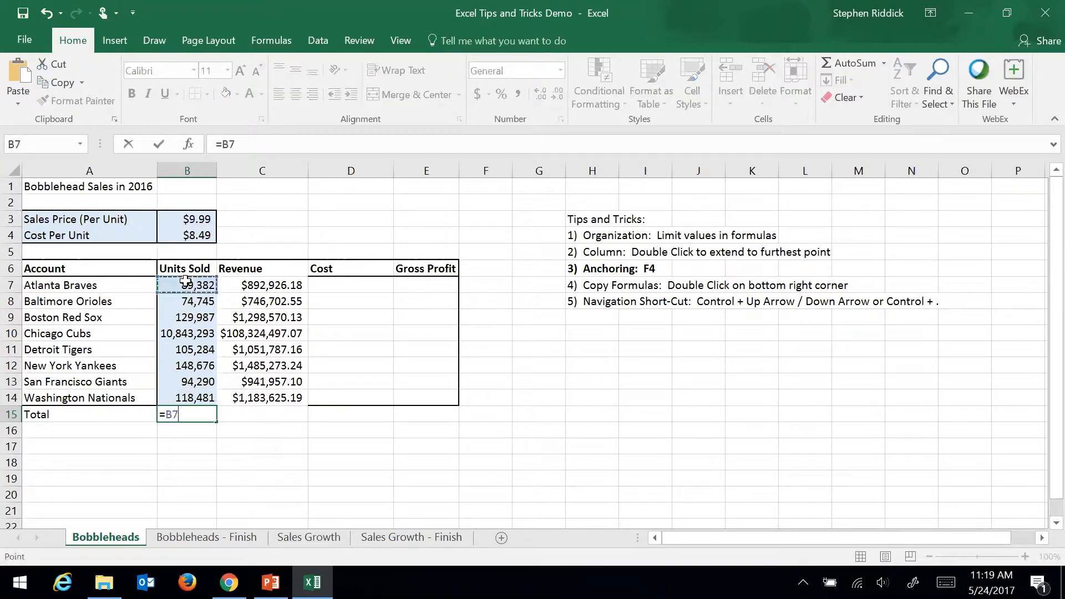
pyautogui.write('+')
pyautogui.click(188, 302)
pyautogui.write('+')
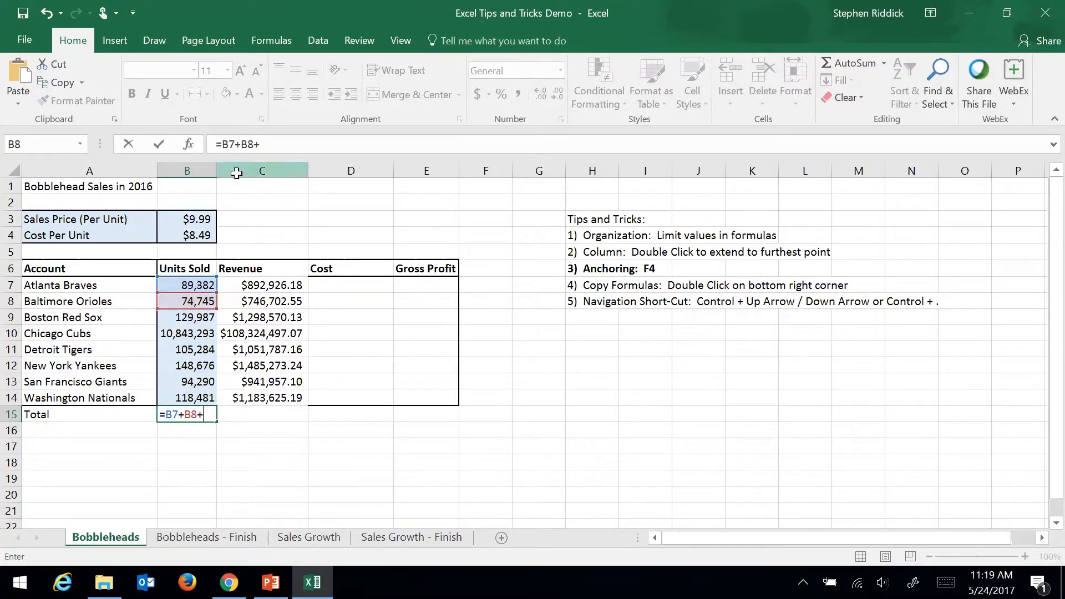
pyautogui.click(191, 318)
pyautogui.write('+')
pyautogui.click(188, 334)
pyautogui.write('+')
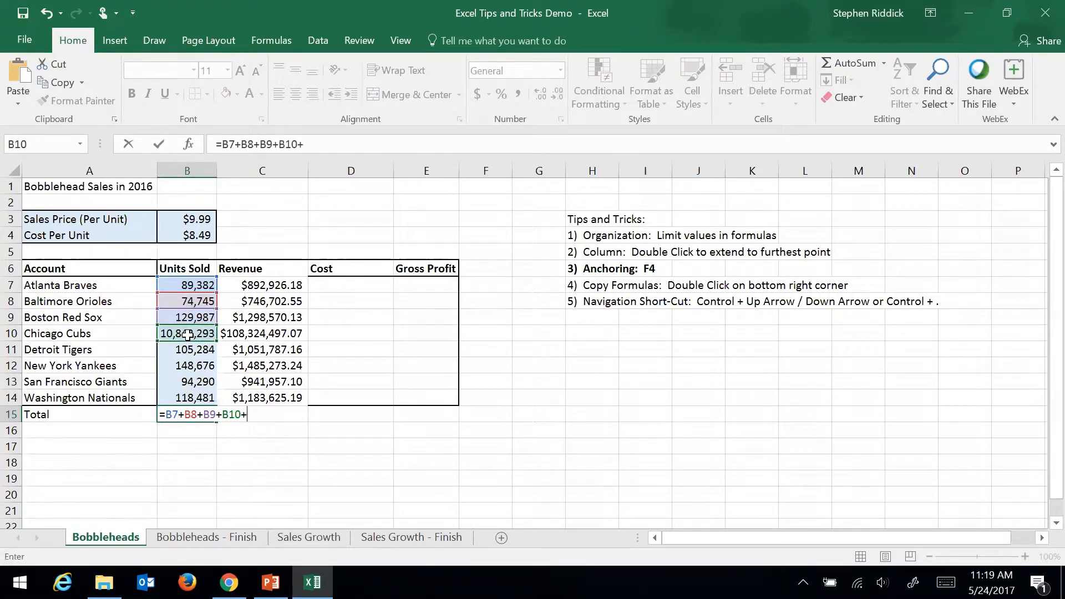
pyautogui.click(185, 352)
pyautogui.write('+')
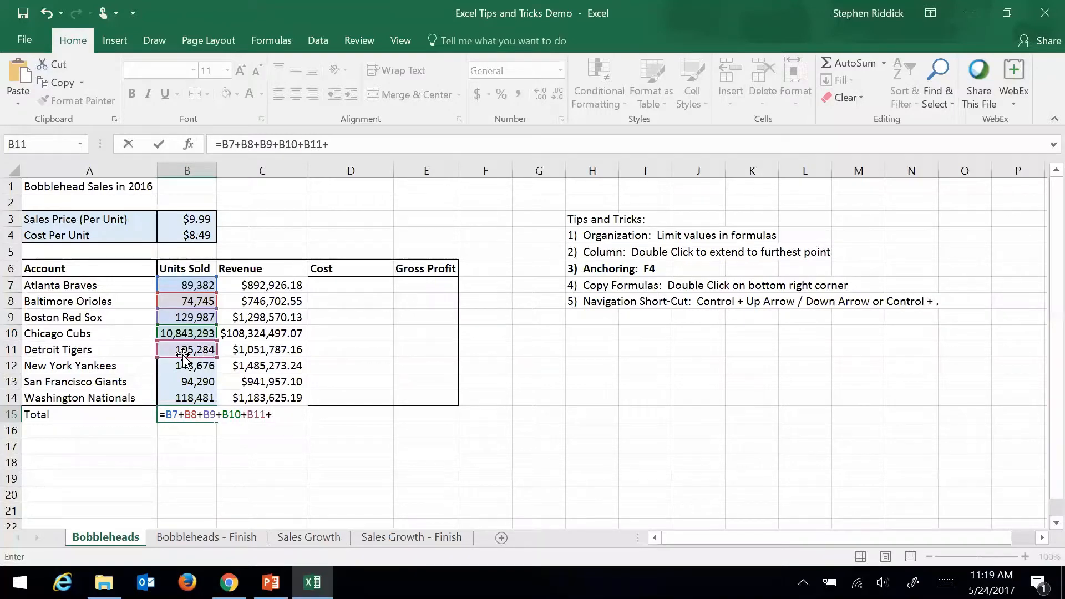
pyautogui.click(182, 366)
pyautogui.write('+')
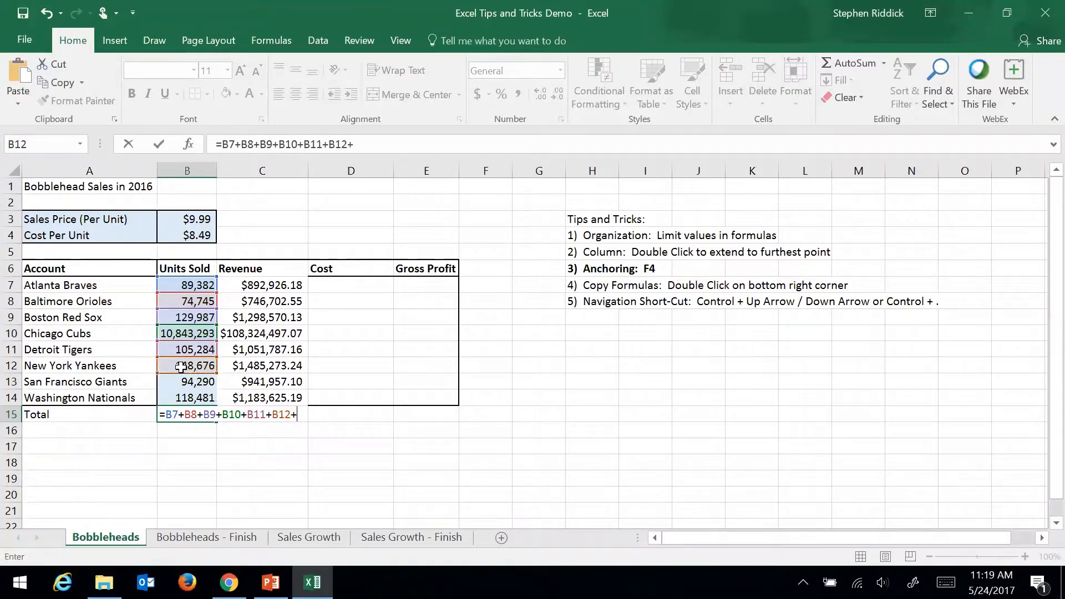
pyautogui.click(182, 377)
pyautogui.write('+')
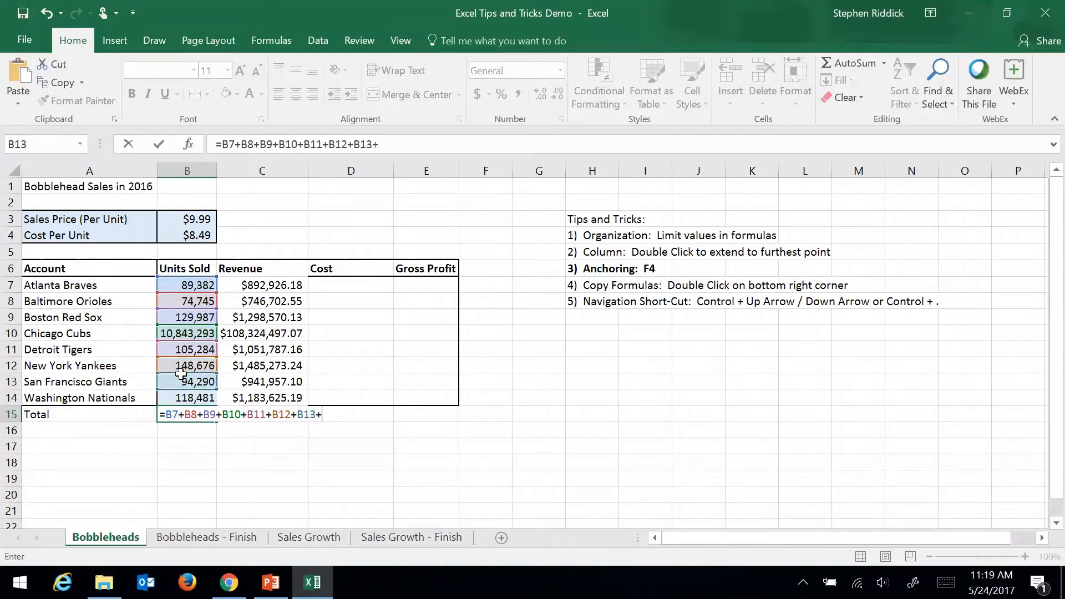
pyautogui.click(180, 394)
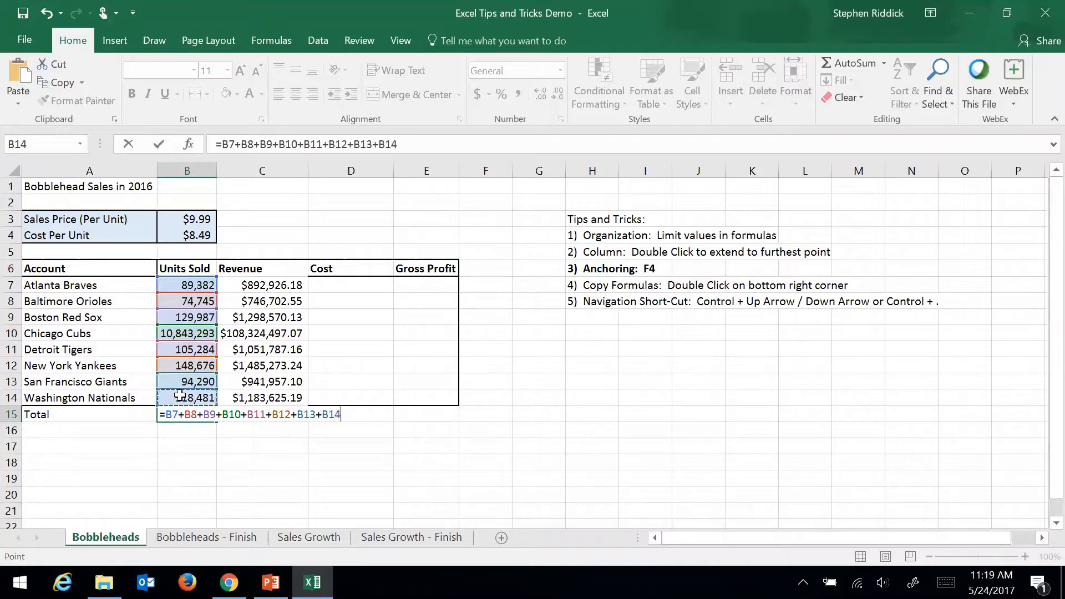
pyautogui.press('Return')
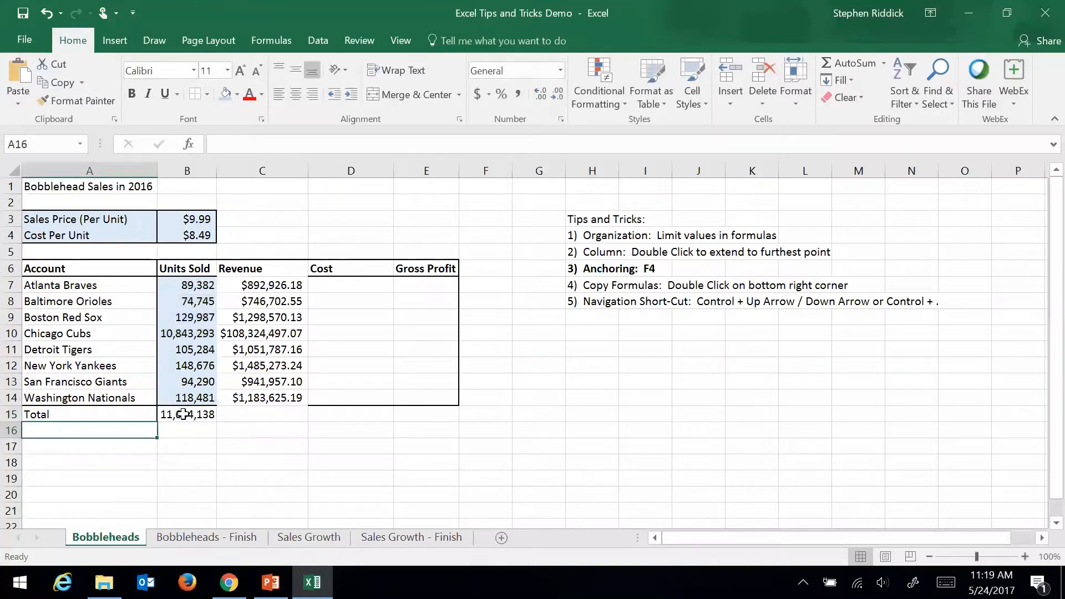
# Clear the cell-by-cell addition formula from the units sold total in B15
pyautogui.click(183, 414)
pyautogui.press('Delete')
pyautogui.press('Return')
pyautogui.click(178, 454)
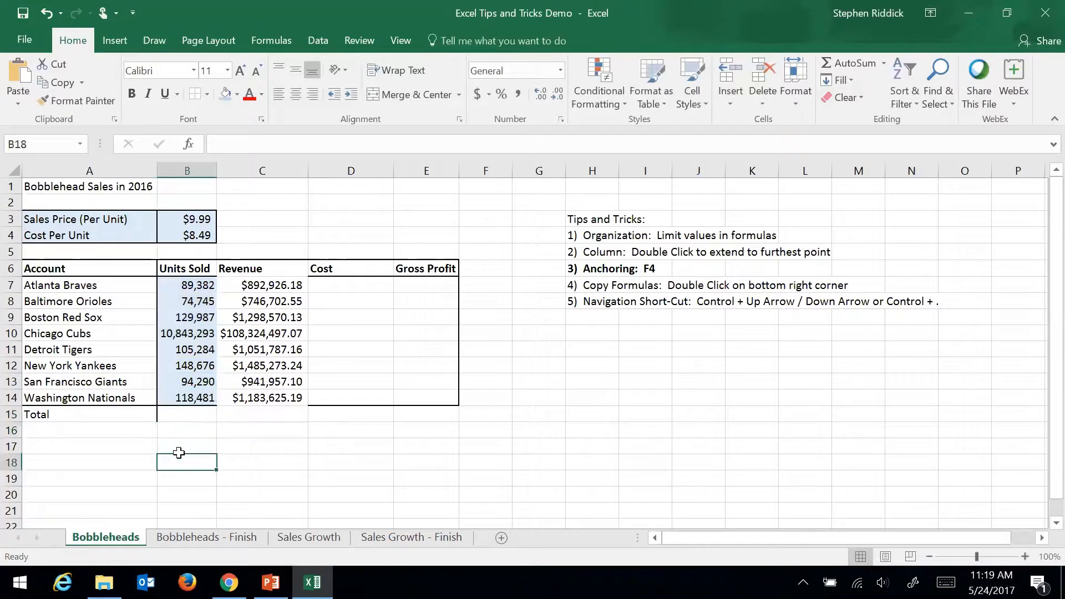
# Total the units sold in B15 with a manually entered SUM function over B7:B14
pyautogui.click(184, 413)
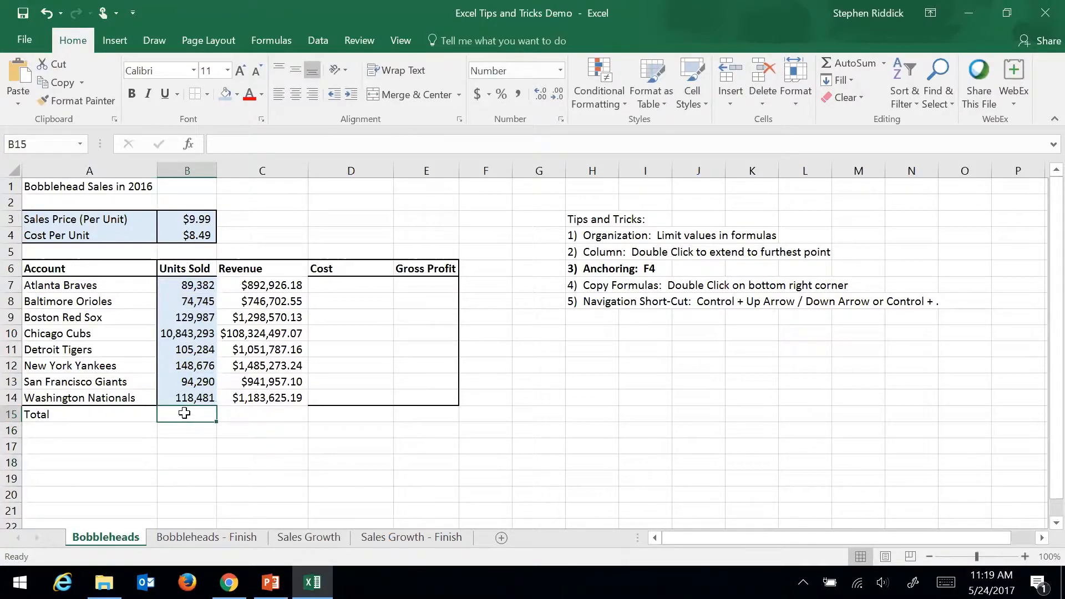
pyautogui.write('=SUM(')
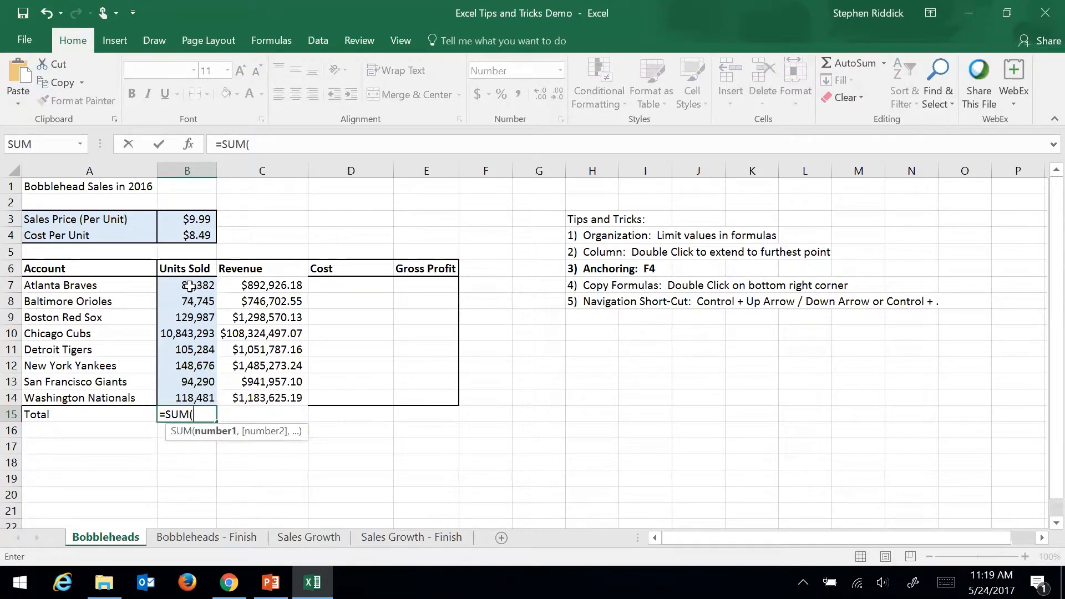
pyautogui.moveTo(190, 284); pyautogui.dragTo(185, 401)
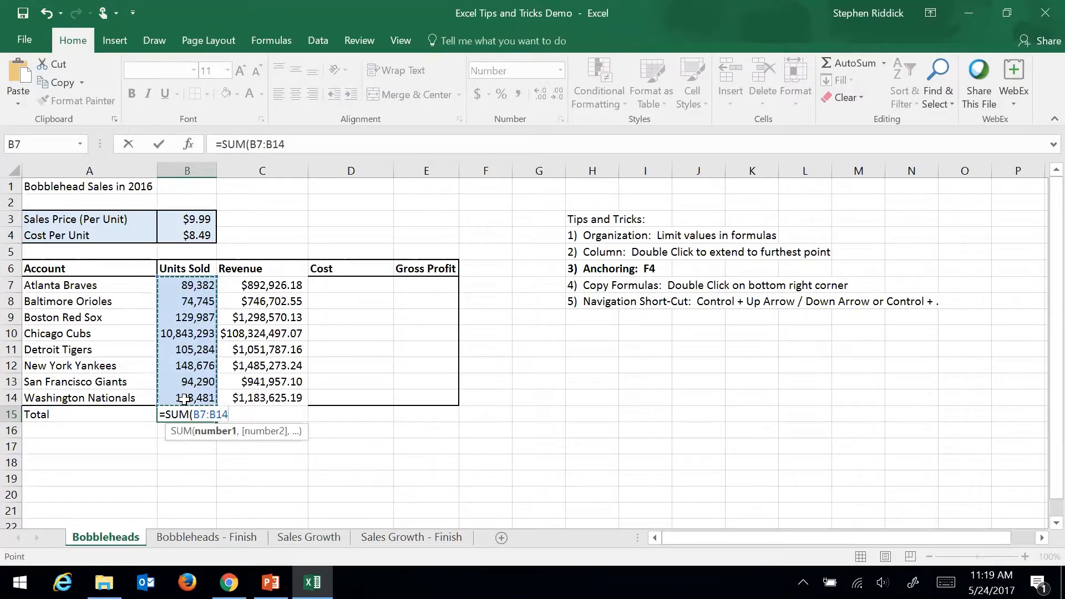
pyautogui.press('Return')
# Clear the manually entered SUM formula from B15
pyautogui.click(184, 414)
pyautogui.press('BackSpace')
pyautogui.press('Return')
# Total the units sold in B15 using AutoSum over B7:B14
pyautogui.click(178, 414)
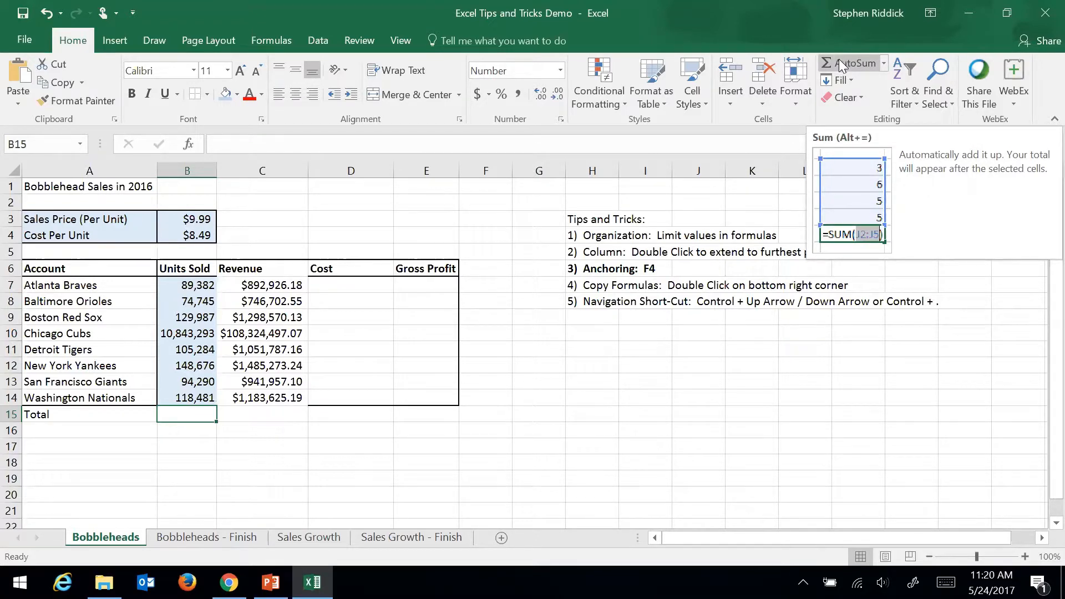
pyautogui.click(214, 451)
pyautogui.click(187, 415)
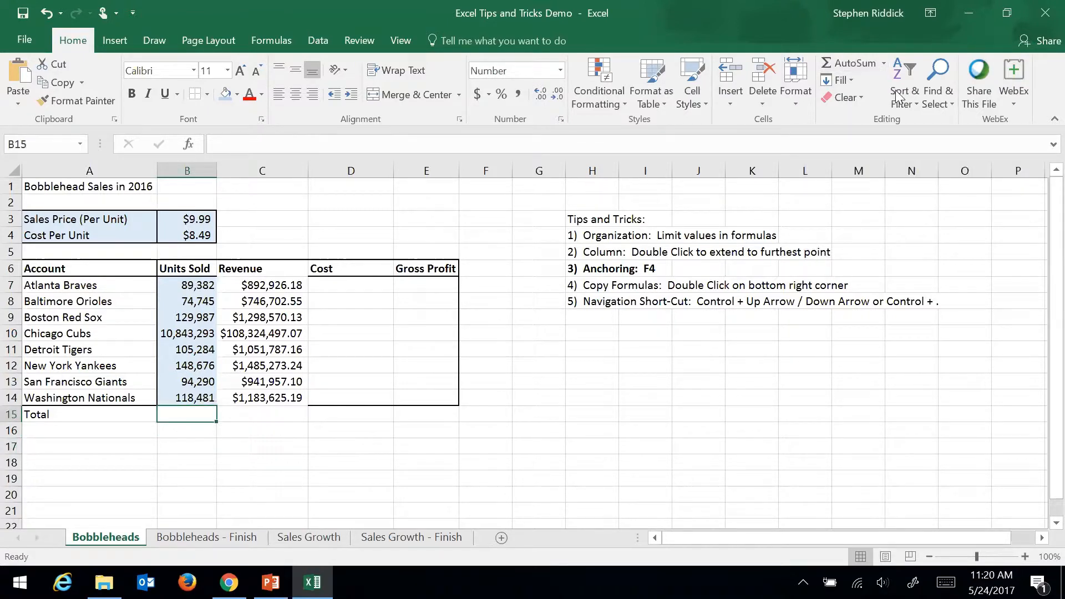
pyautogui.click(855, 61)
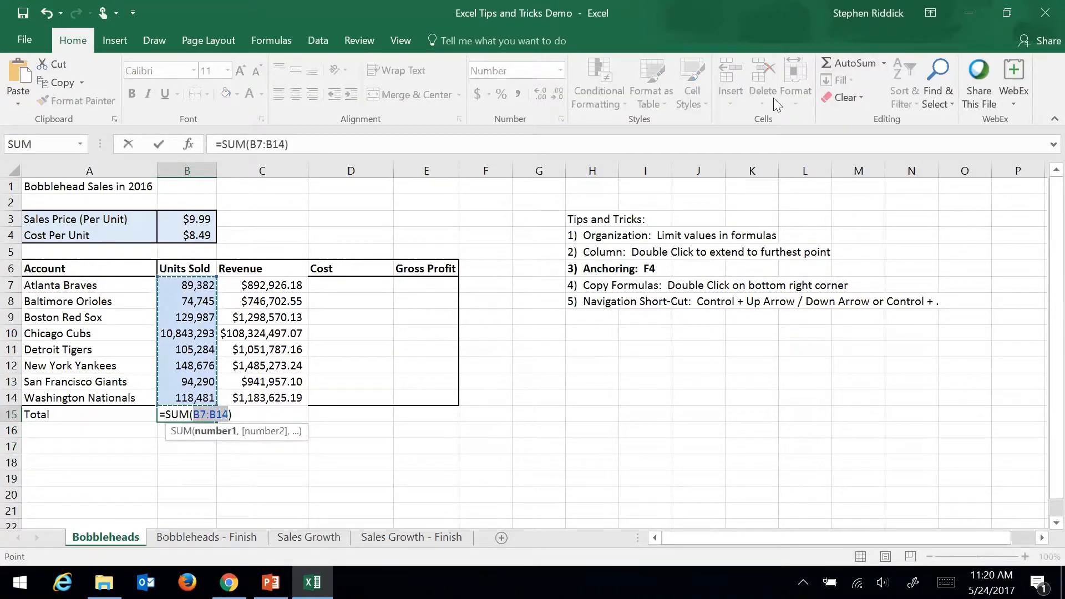
pyautogui.press('Return')
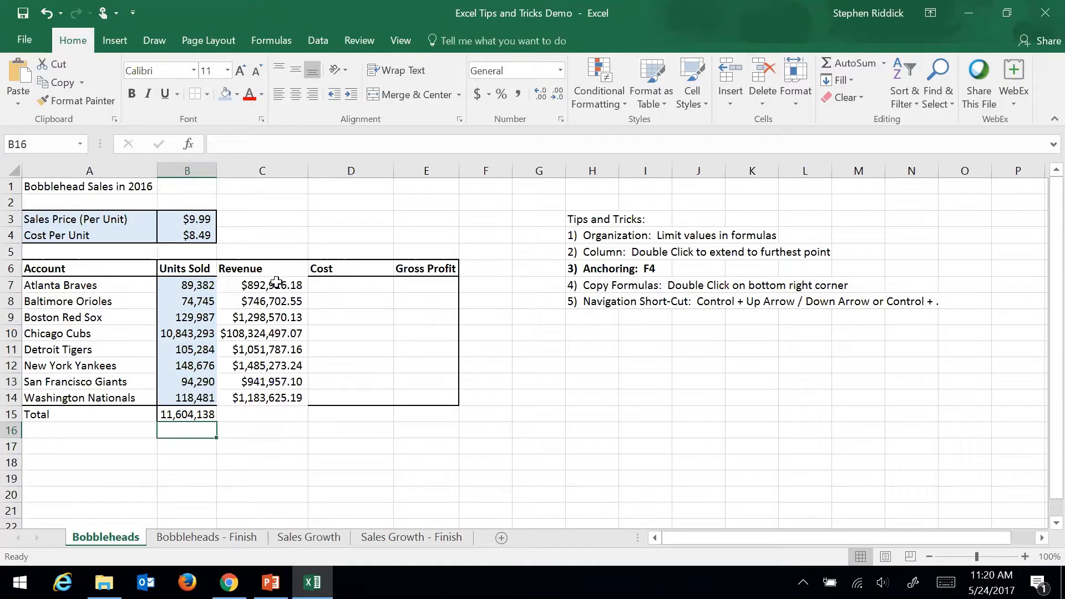
# Record tip 6 in H9 as "6) Summation: =SUM(), or AutoSum (Navigation Window)"
pyautogui.click(601, 314)
pyautogui.write('6)')
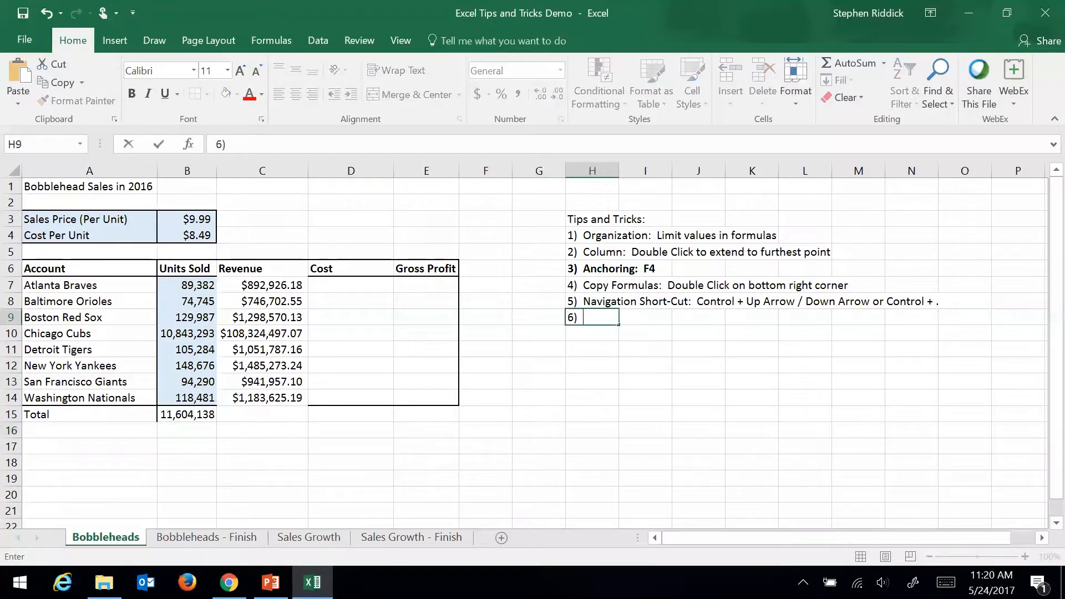
pyautogui.write('  Summati')
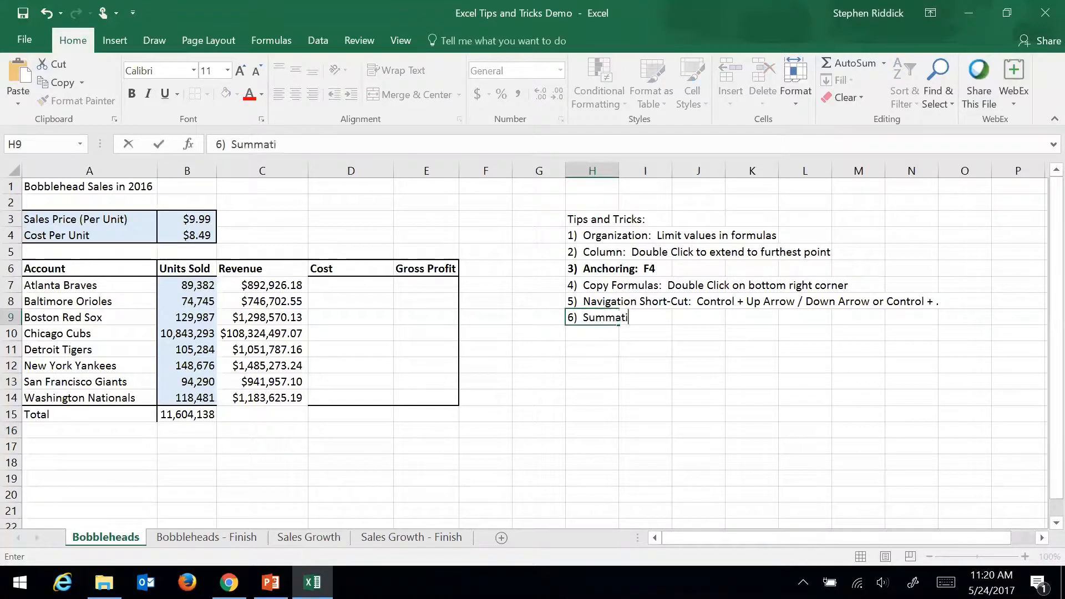
pyautogui.write('on:  =SUM(), or A')
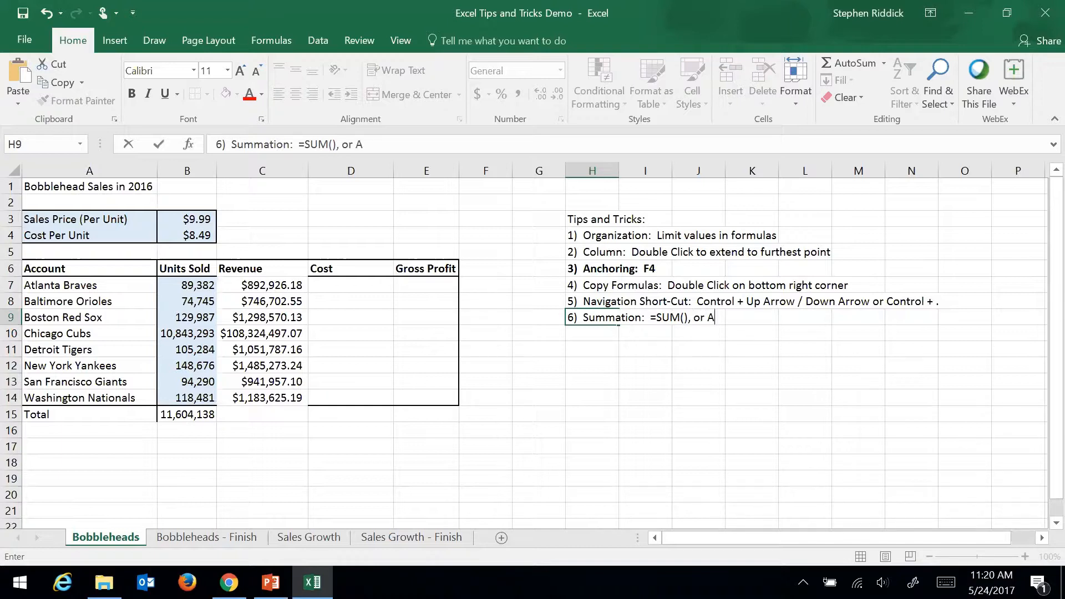
pyautogui.write('utoSum (Navigation Pa')
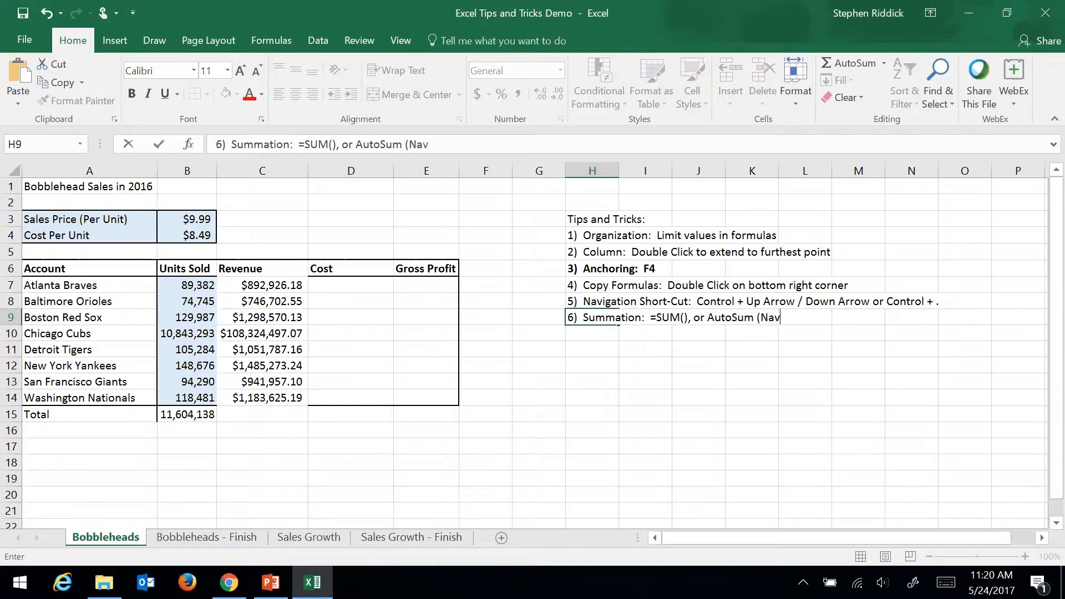
pyautogui.press('BackSpace')
pyautogui.write('Window)')
pyautogui.press('Return')
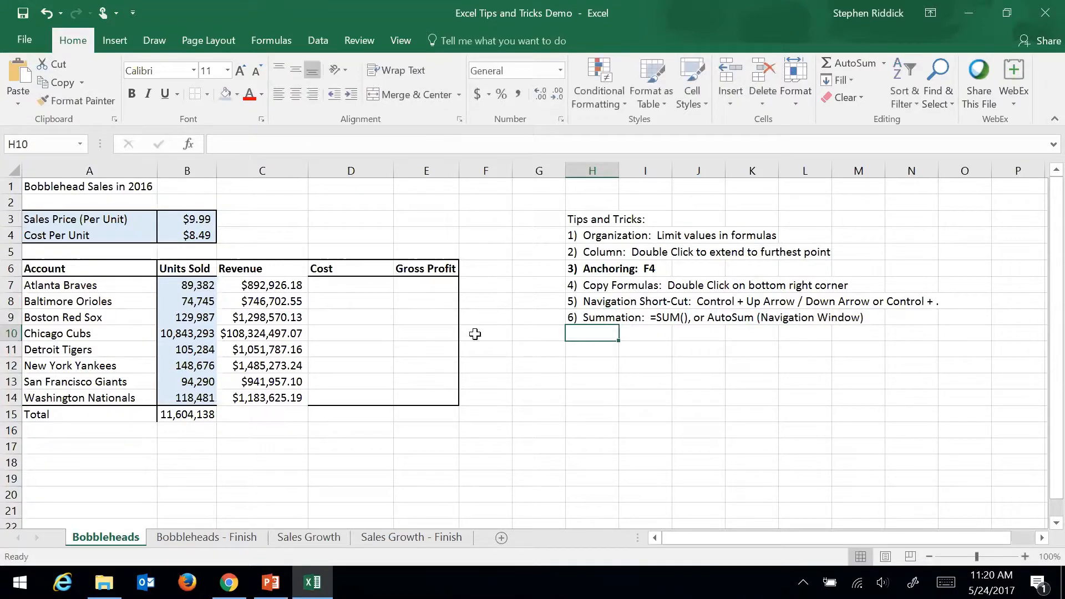
# Add a thick outside border around the header row A6:E6 and around the total row A15:E15
pyautogui.click(147, 447)
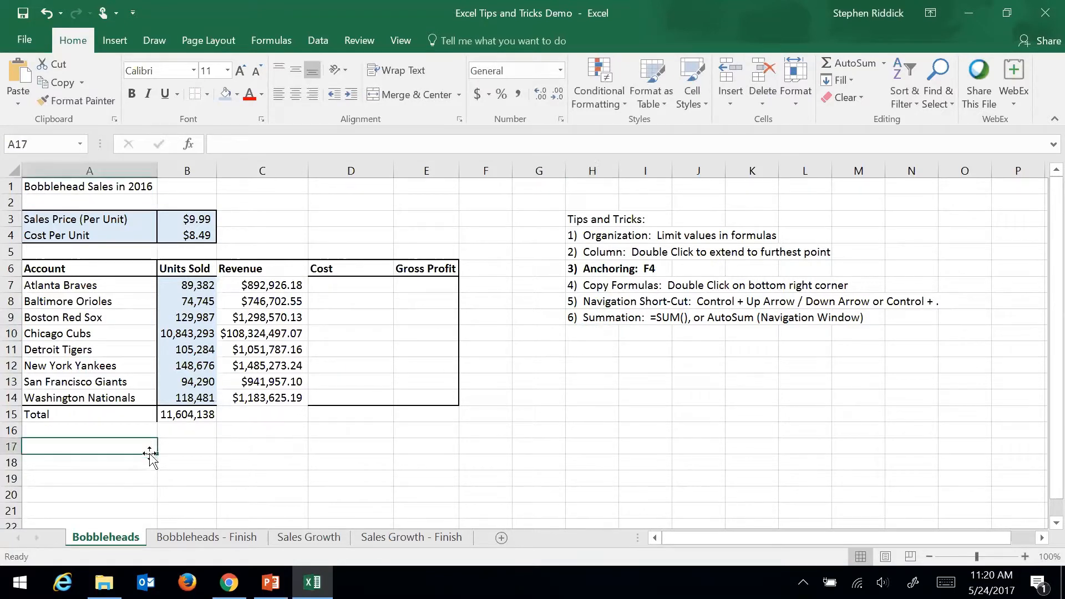
pyautogui.moveTo(138, 270); pyautogui.dragTo(418, 268)
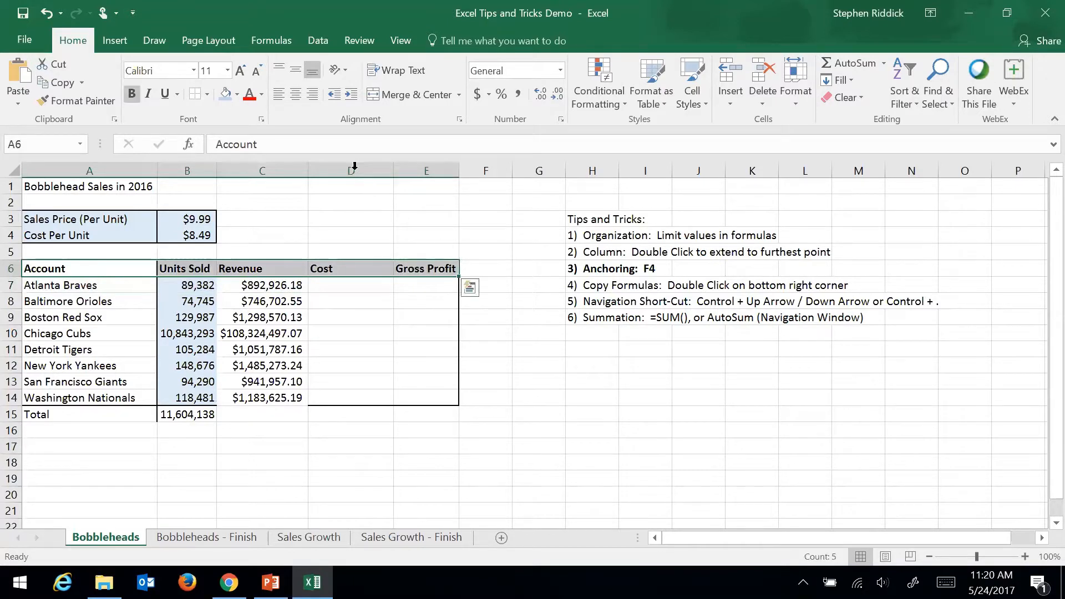
pyautogui.click(207, 95)
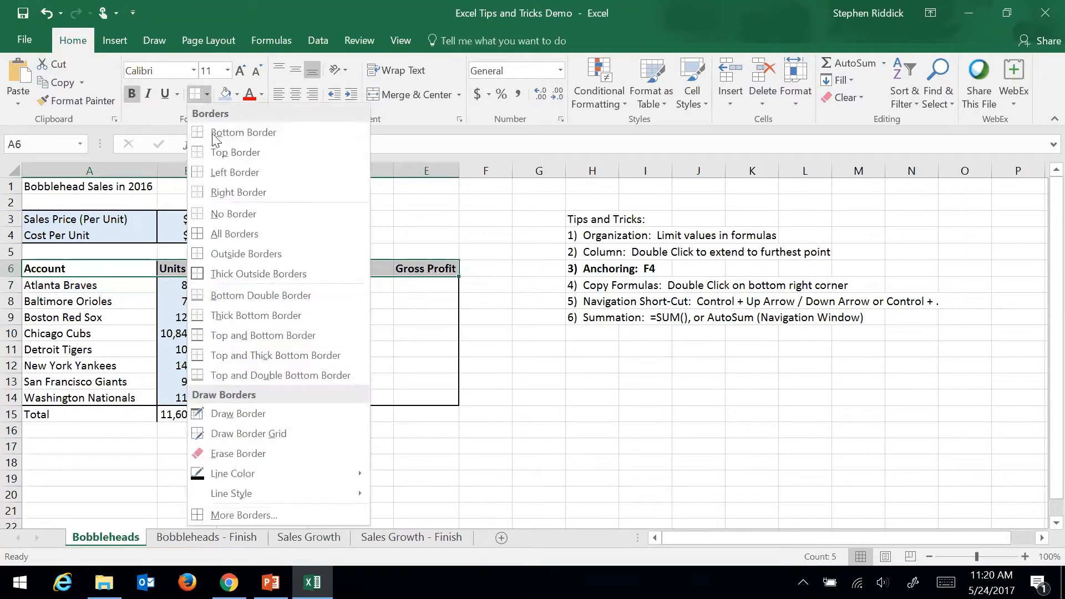
pyautogui.click(248, 277)
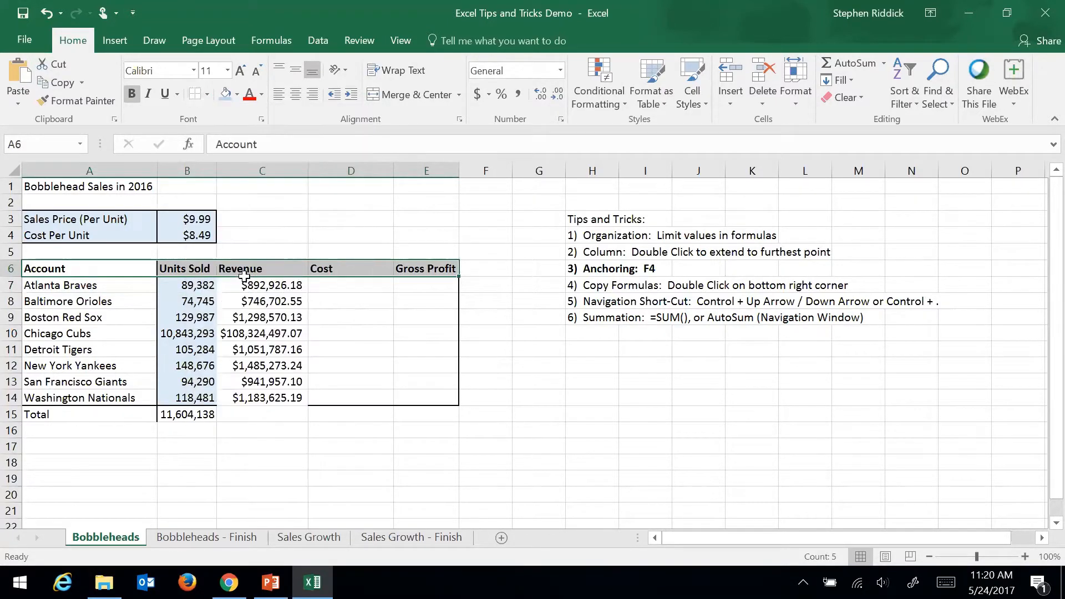
pyautogui.click(554, 405)
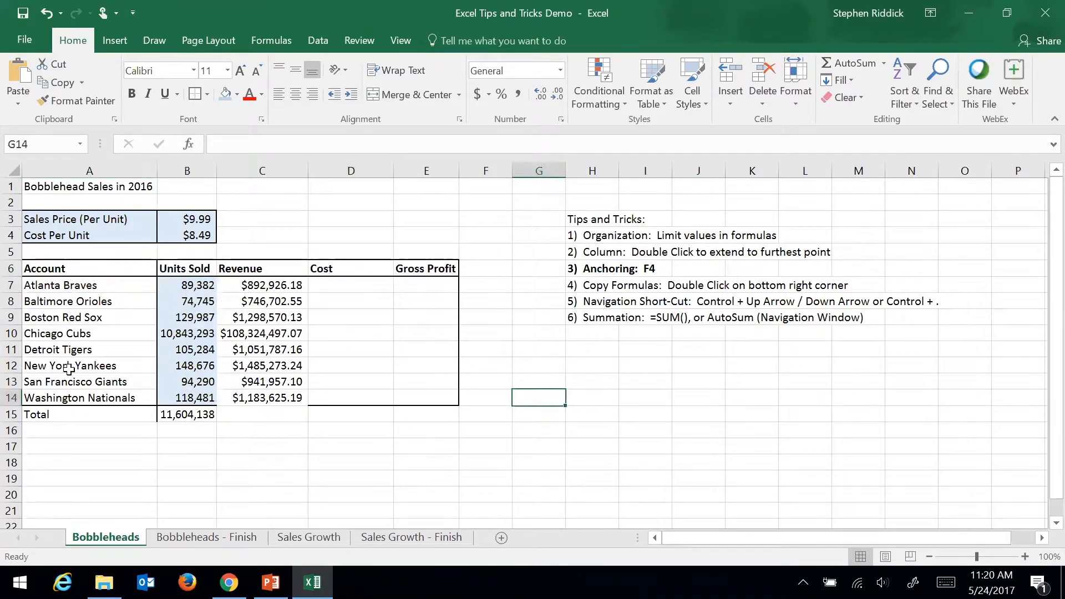
pyautogui.moveTo(58, 413); pyautogui.dragTo(425, 413)
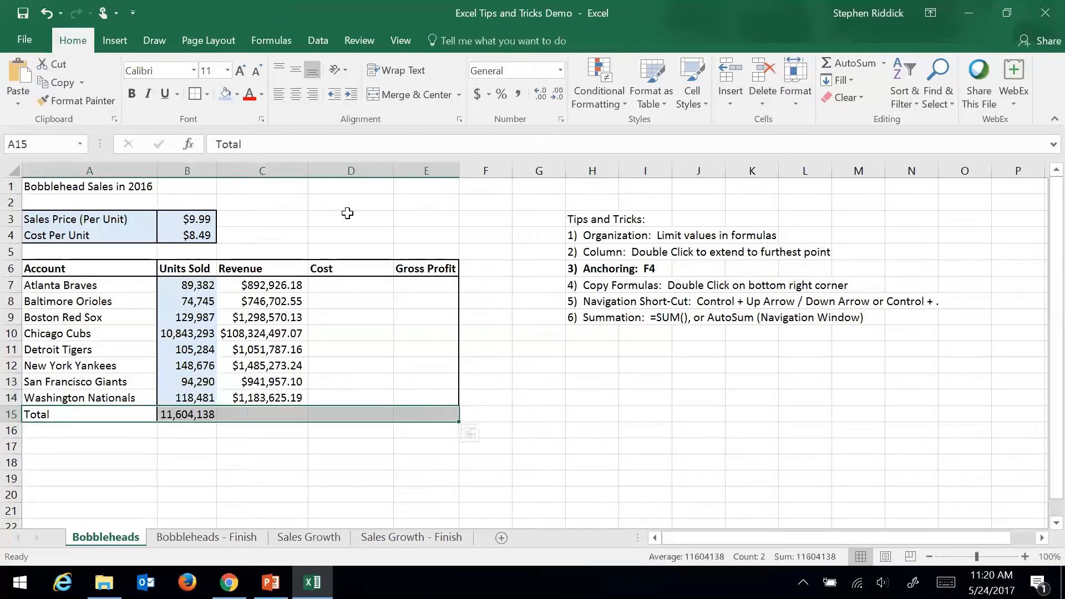
pyautogui.click(194, 94)
pyautogui.click(588, 397)
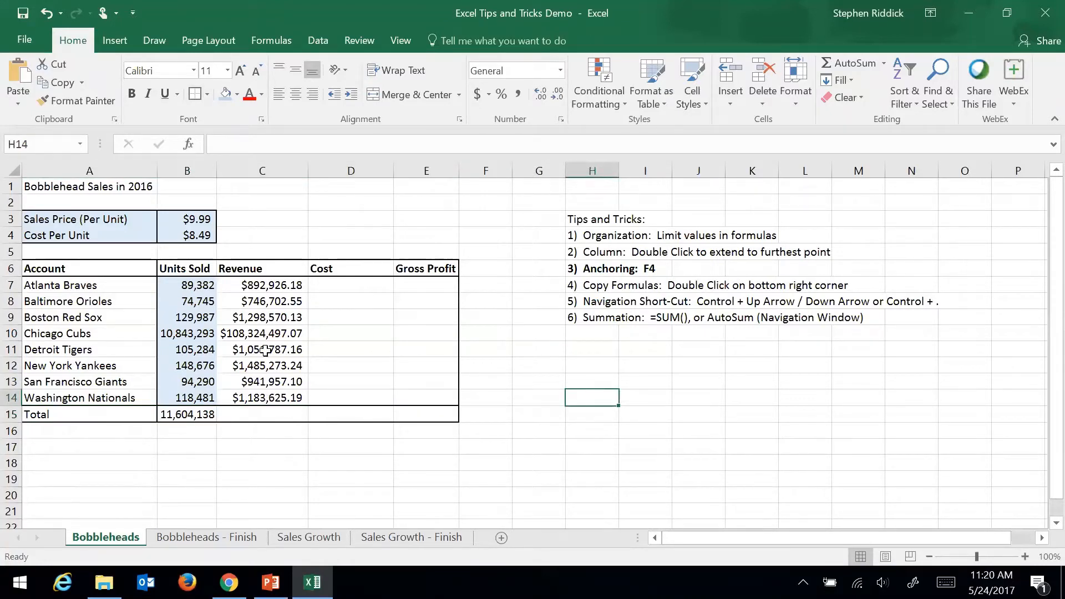
# Calculate the cost in D7 with the anchored formula =$B$4*B7 and copy it down through D14
pyautogui.click(328, 285)
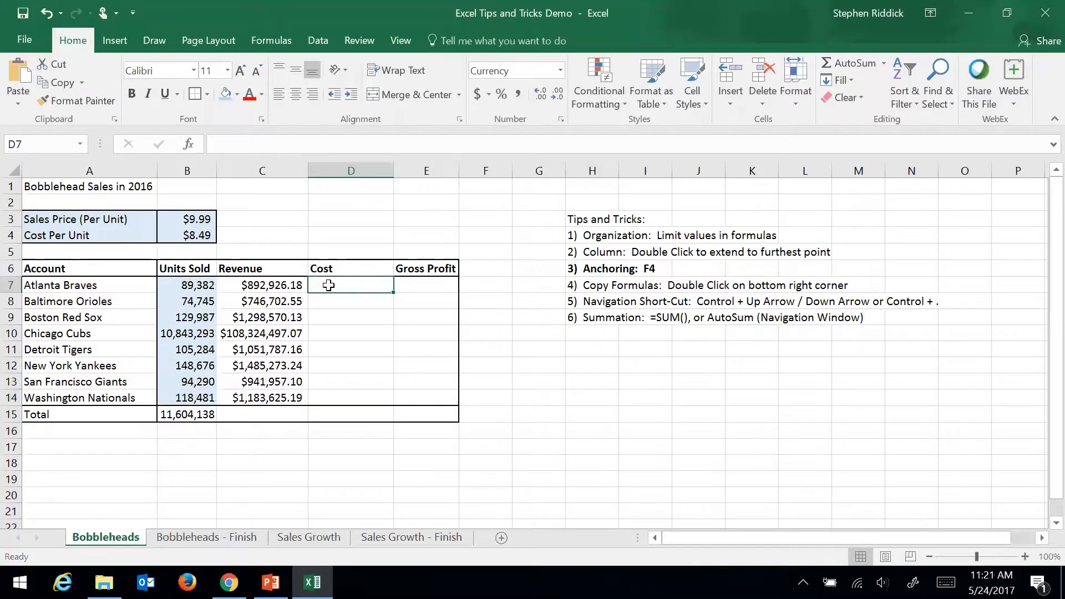
pyautogui.write('=')
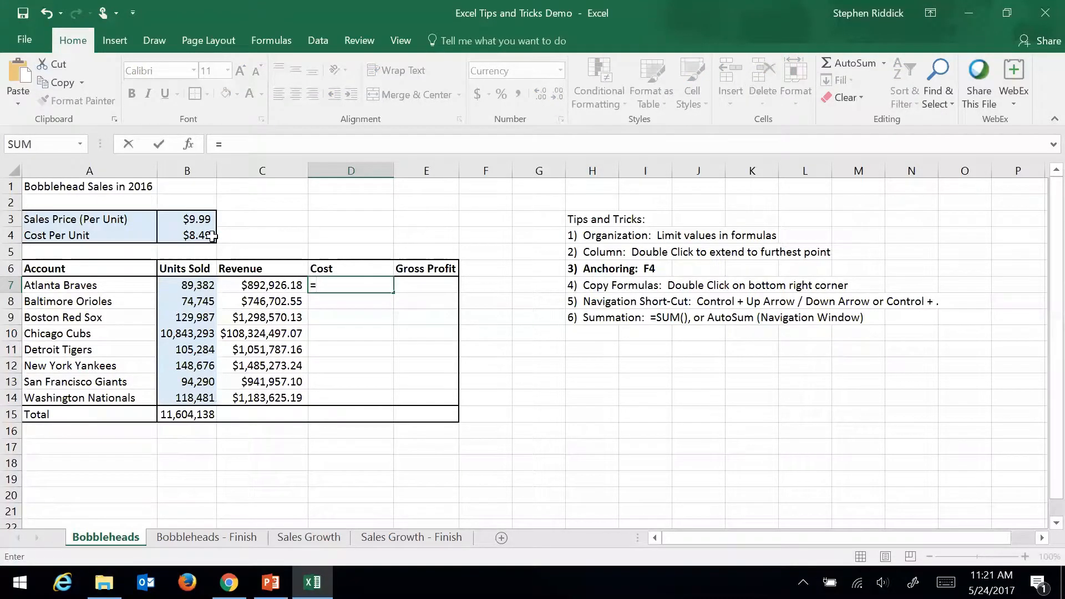
pyautogui.click(177, 238)
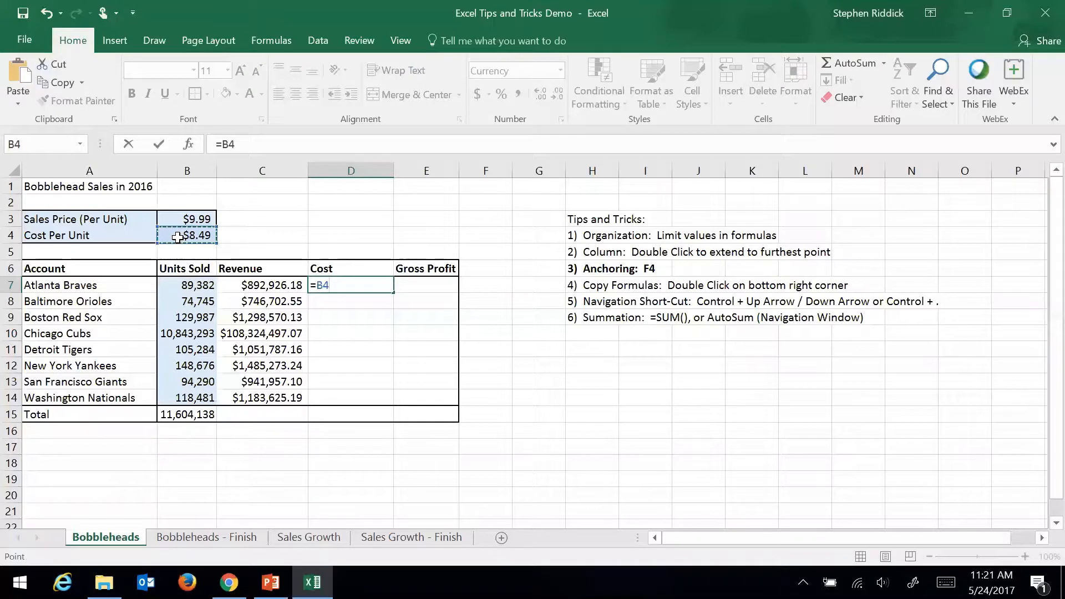
pyautogui.press('F4')
pyautogui.write('*')
pyautogui.click(181, 285)
pyautogui.press('Return')
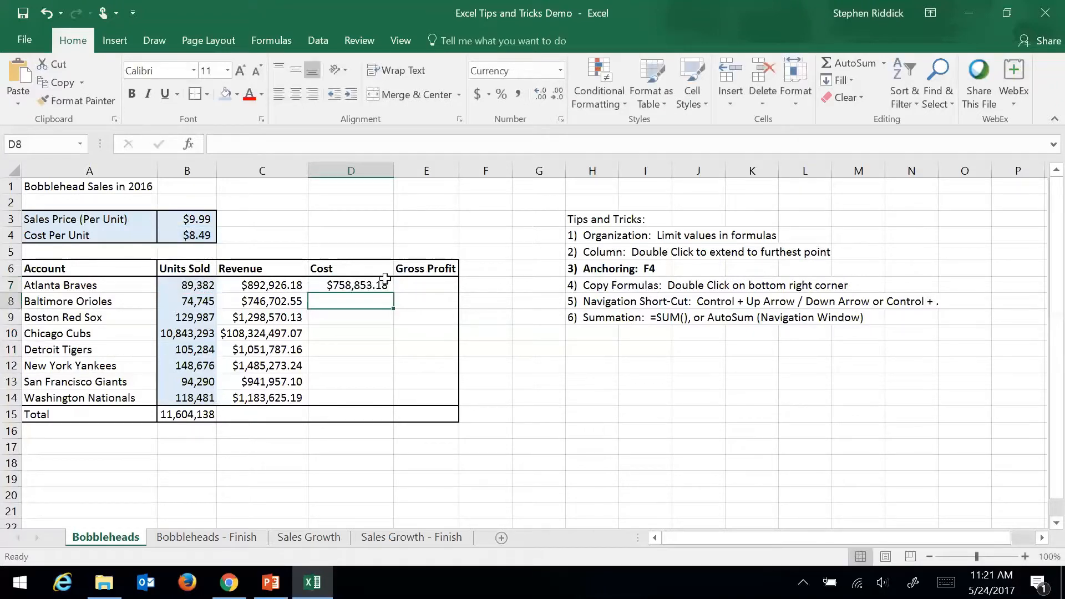
pyautogui.click(382, 284)
pyautogui.doubleClick(392, 291)
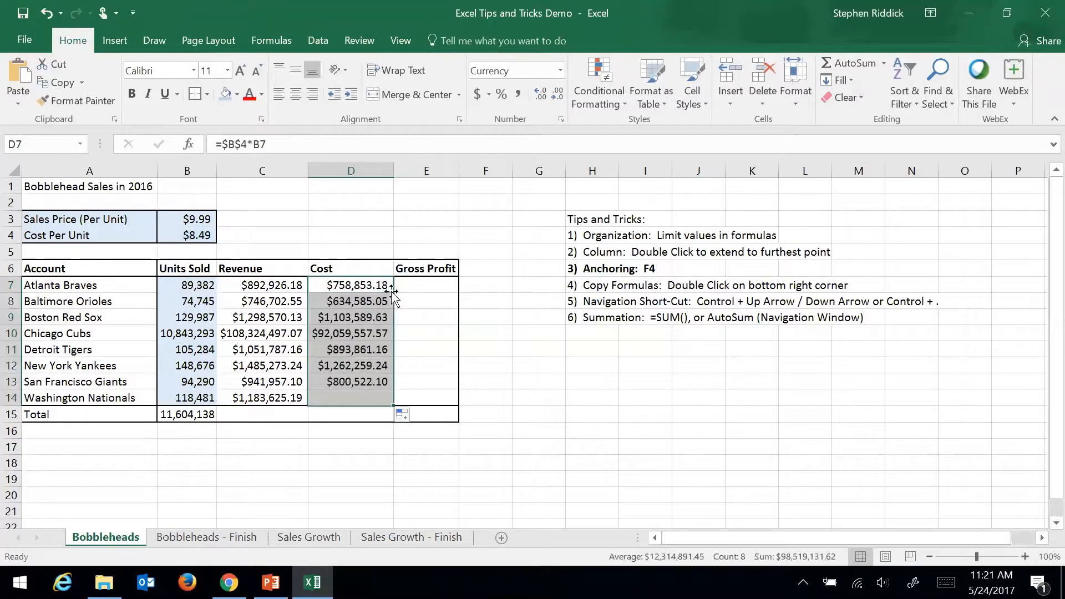
# Calculate the Atlanta Braves gross profit in E7 with the formula =C7-D7
pyautogui.click(426, 289)
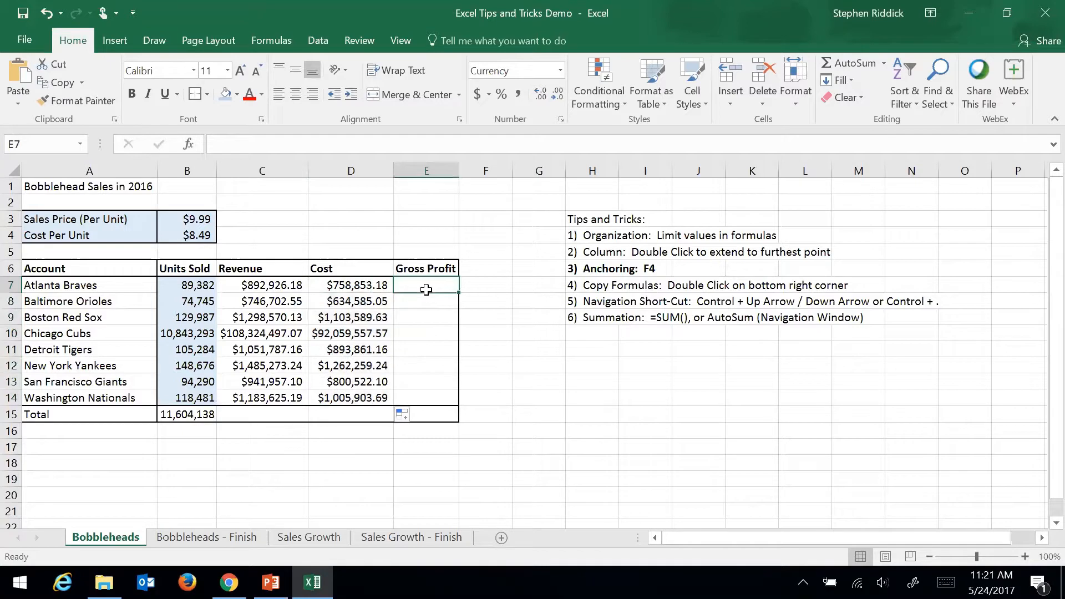
pyautogui.write('=')
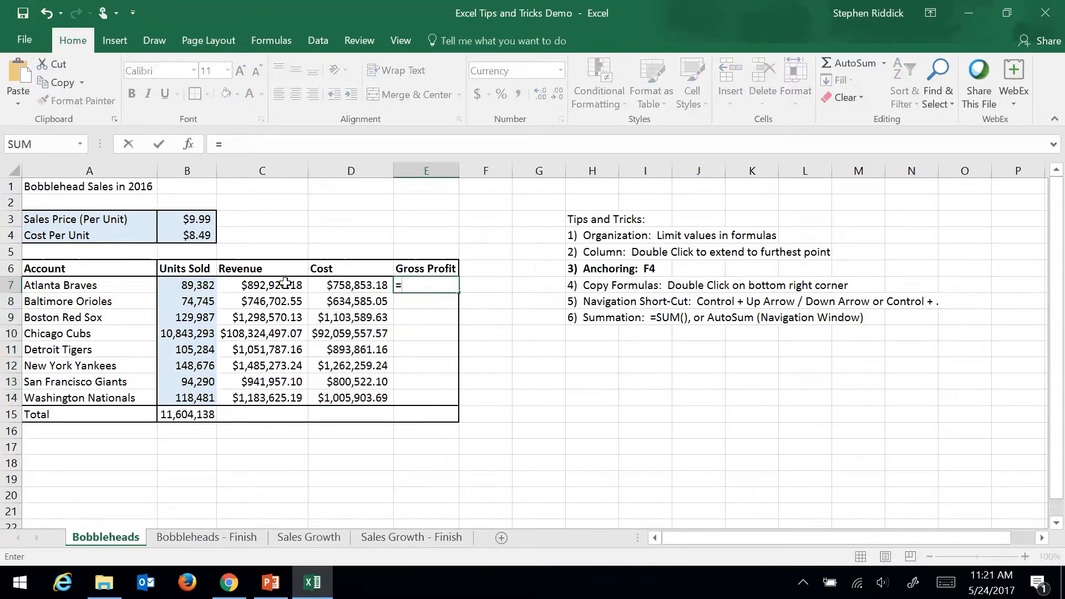
pyautogui.click(270, 286)
pyautogui.write('-')
pyautogui.click(333, 286)
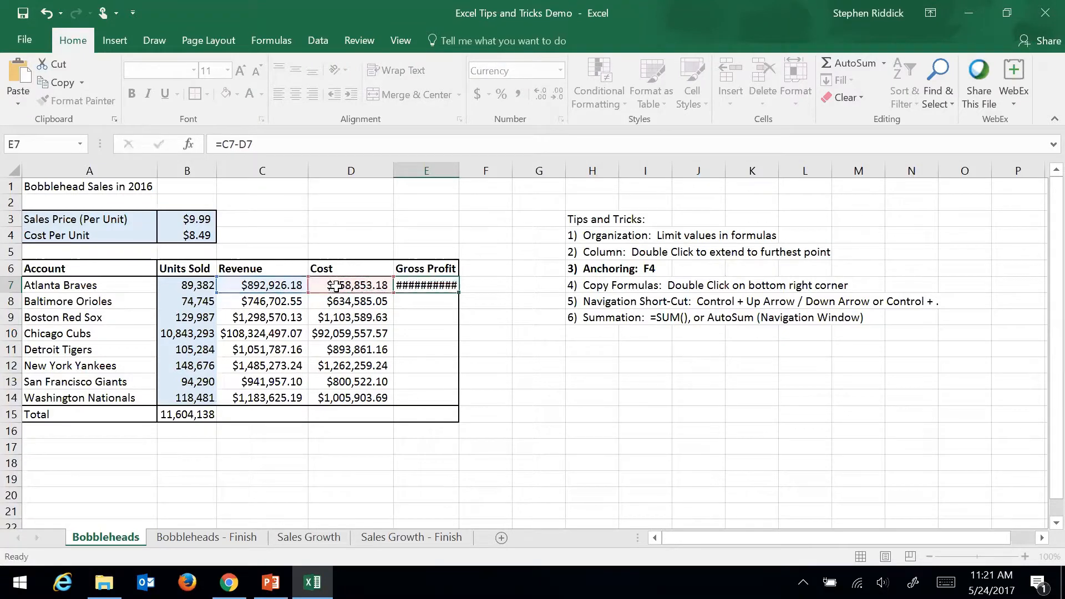
pyautogui.press('Return')
# Copy the gross profit formula down through E14 and autofit the width of column E
pyautogui.click(452, 286)
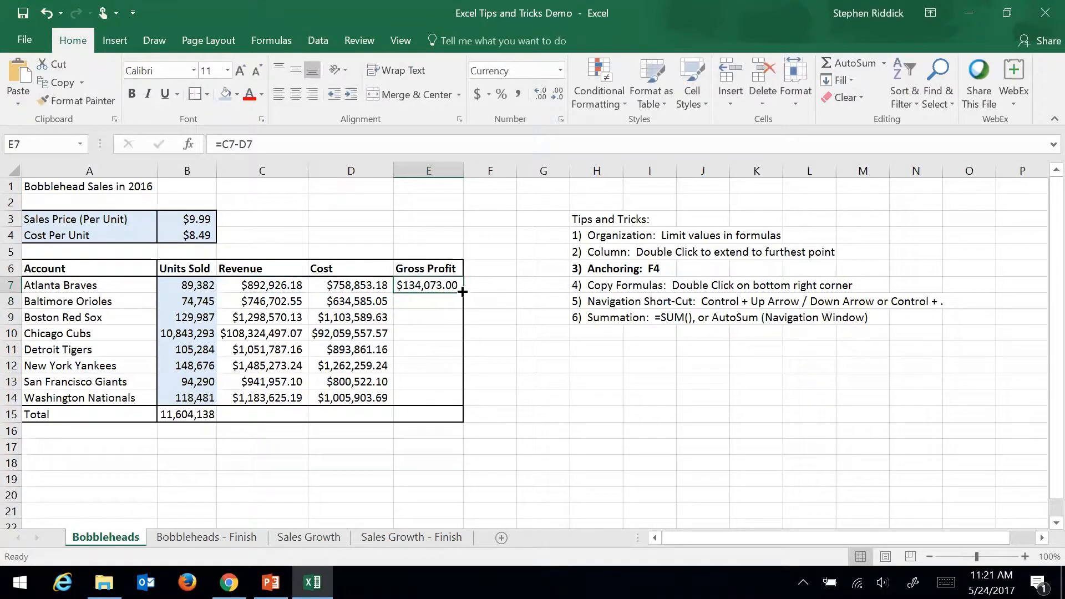
pyautogui.doubleClick(463, 292)
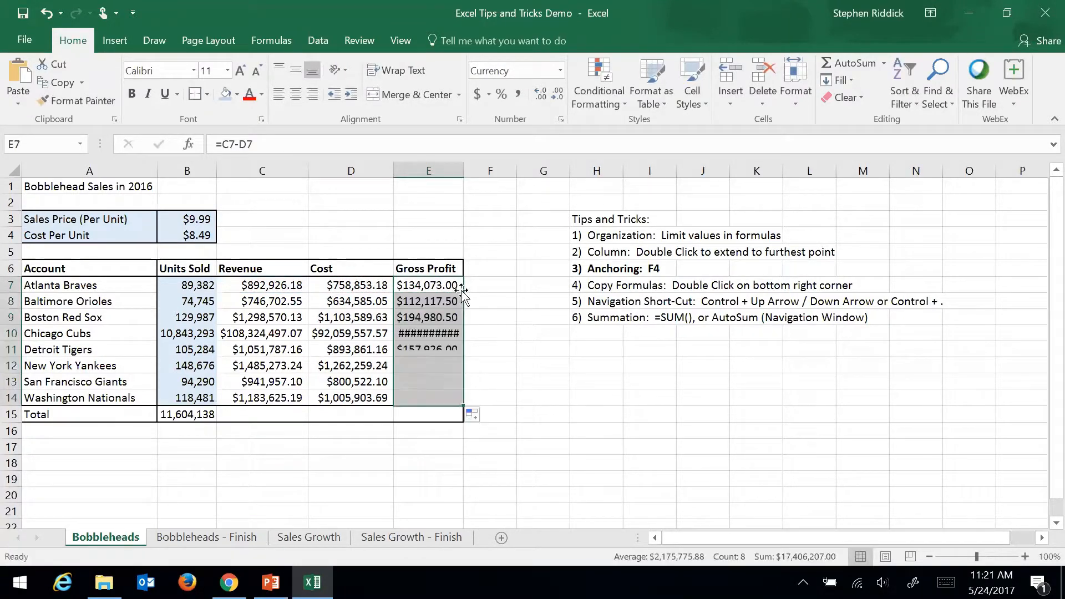
pyautogui.click(503, 234)
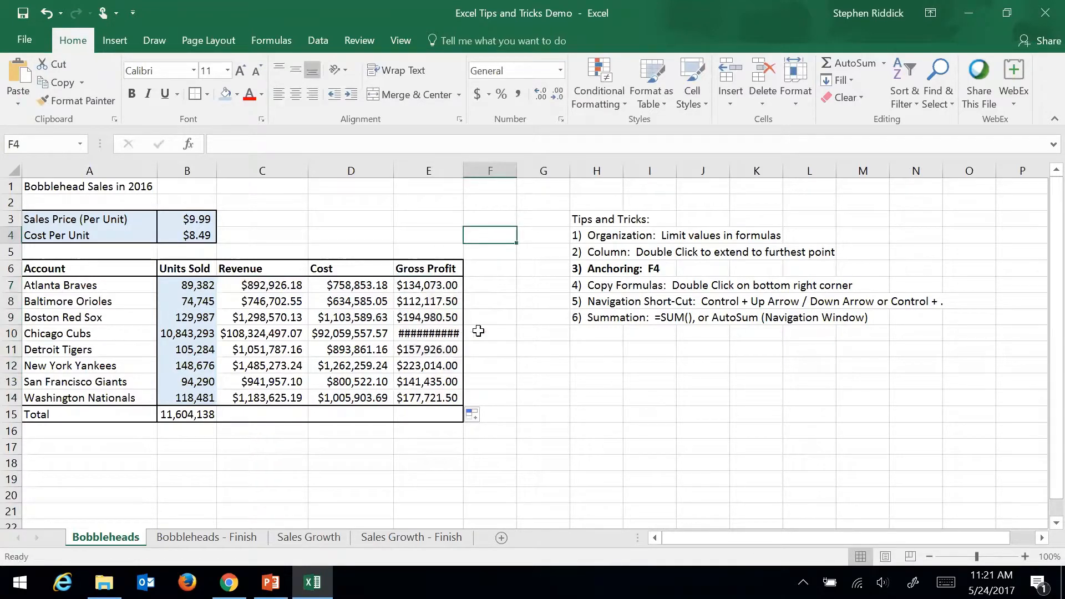
pyautogui.doubleClick(462, 163)
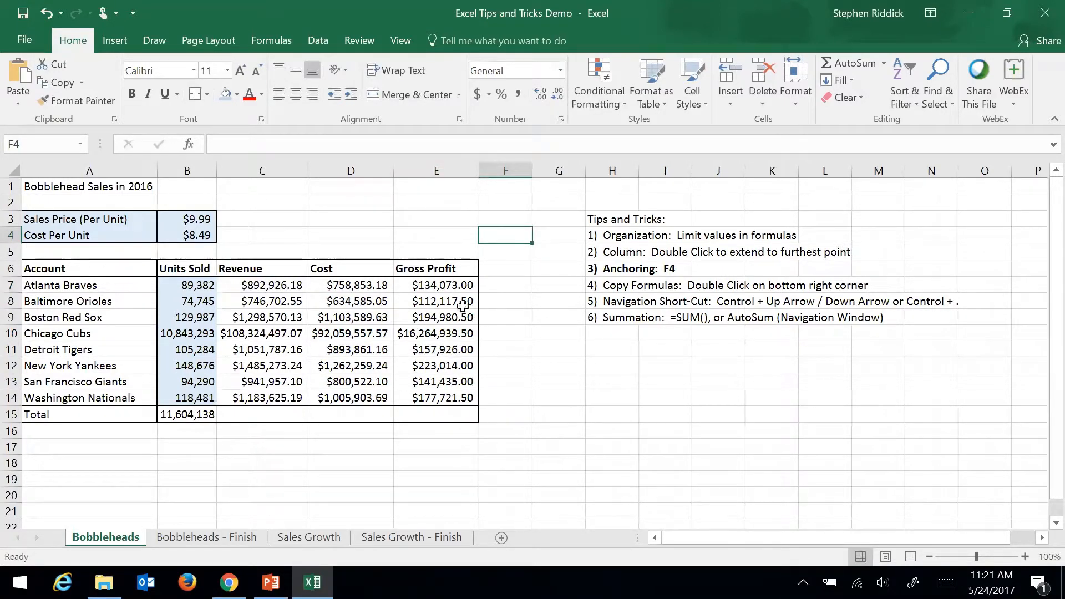
# Copy the units sold total formula from B15 across to C15:E15
pyautogui.click(191, 417)
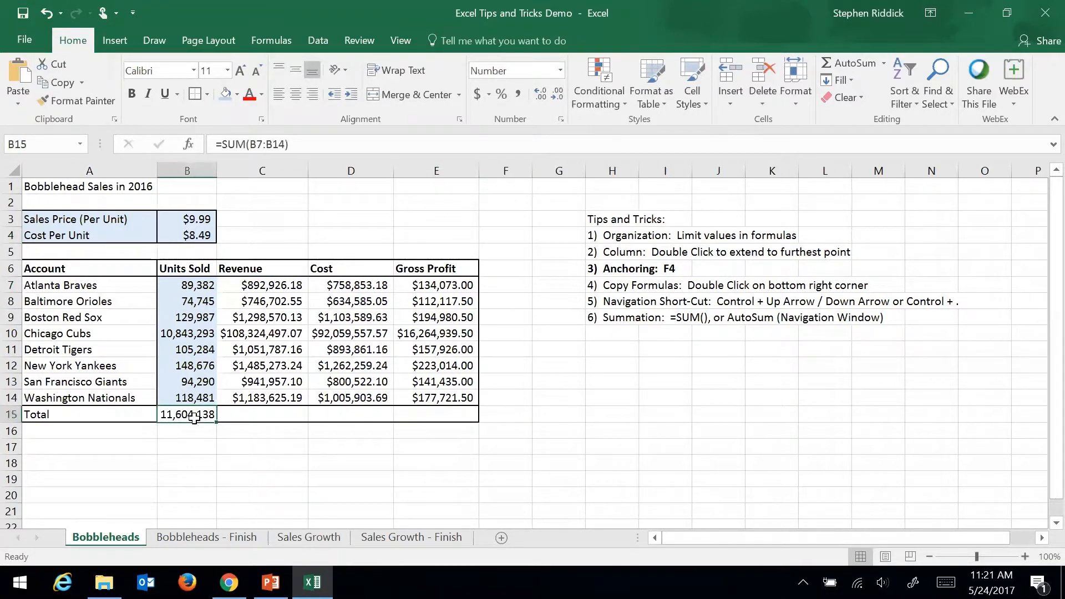
pyautogui.moveTo(216, 423); pyautogui.dragTo(469, 439)
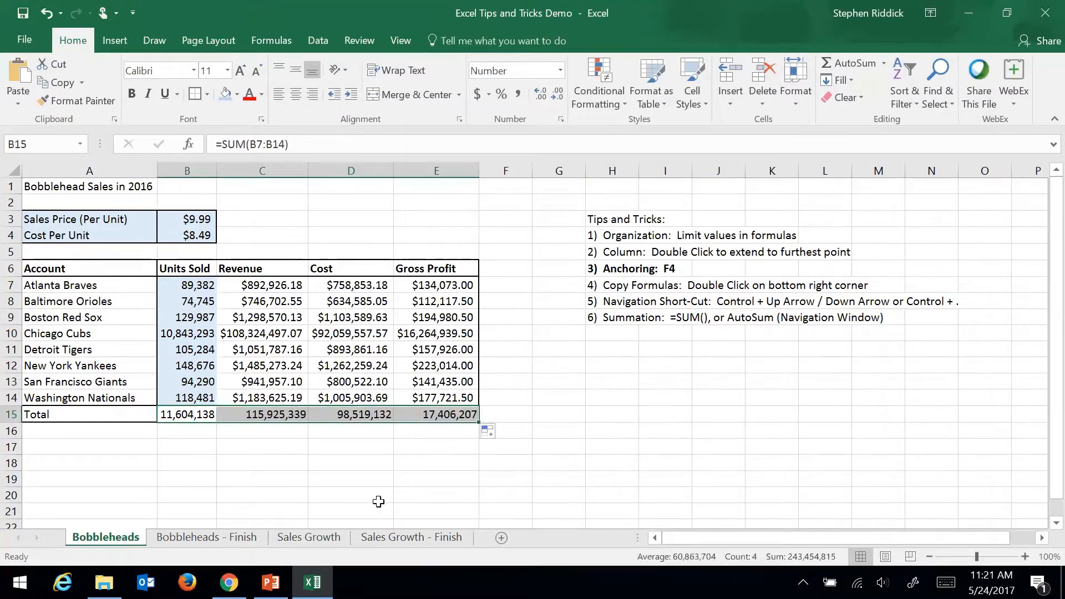
pyautogui.click(328, 495)
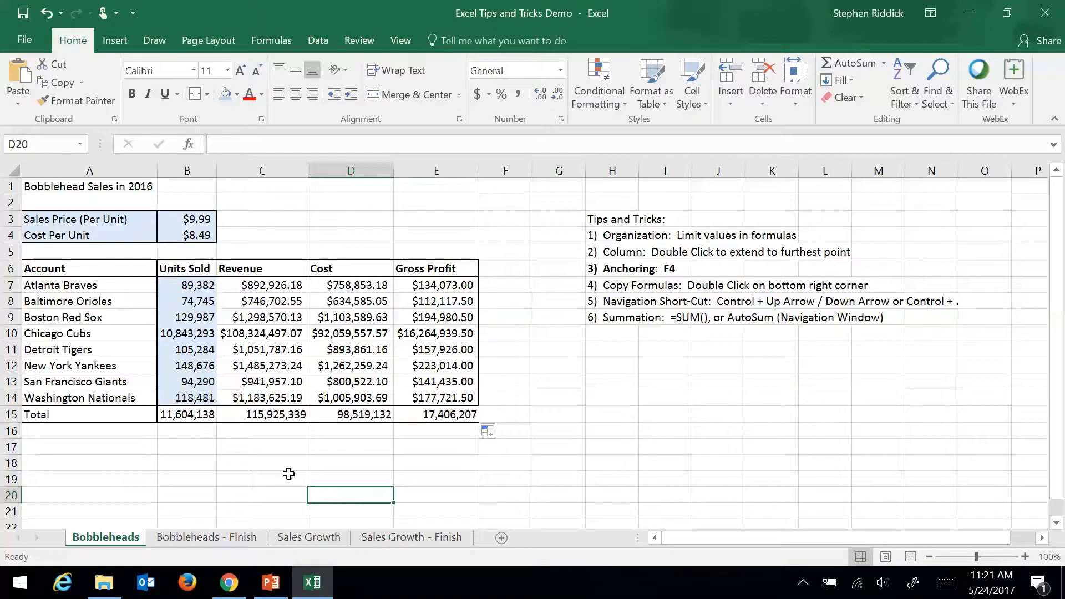
# Make row 15 bold and reapply the thick outside border around the totals in A15:E15
pyautogui.click(11, 414)
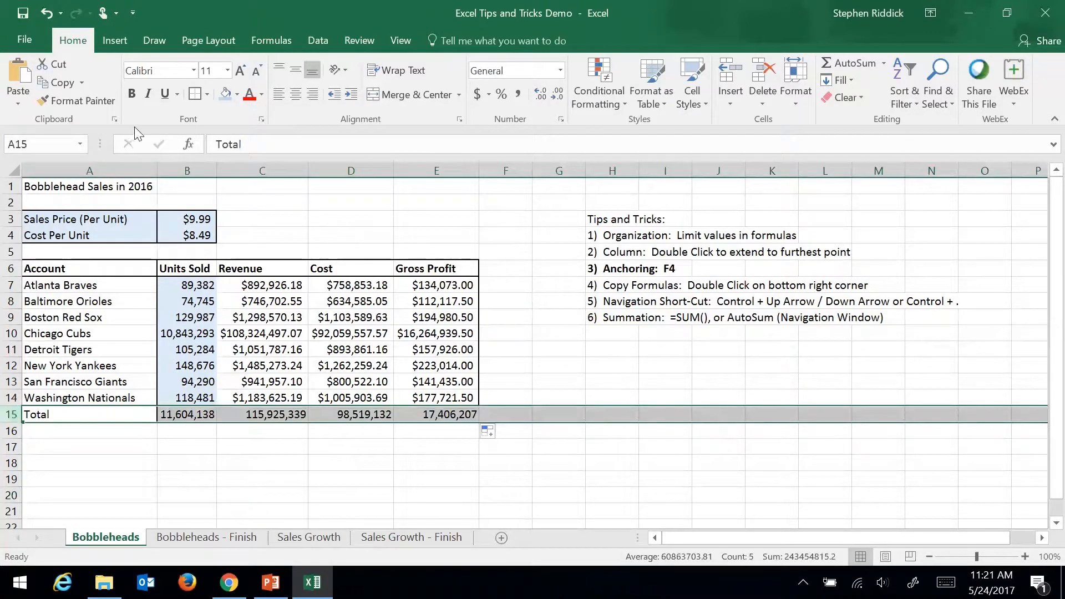
pyautogui.click(132, 93)
pyautogui.click(288, 448)
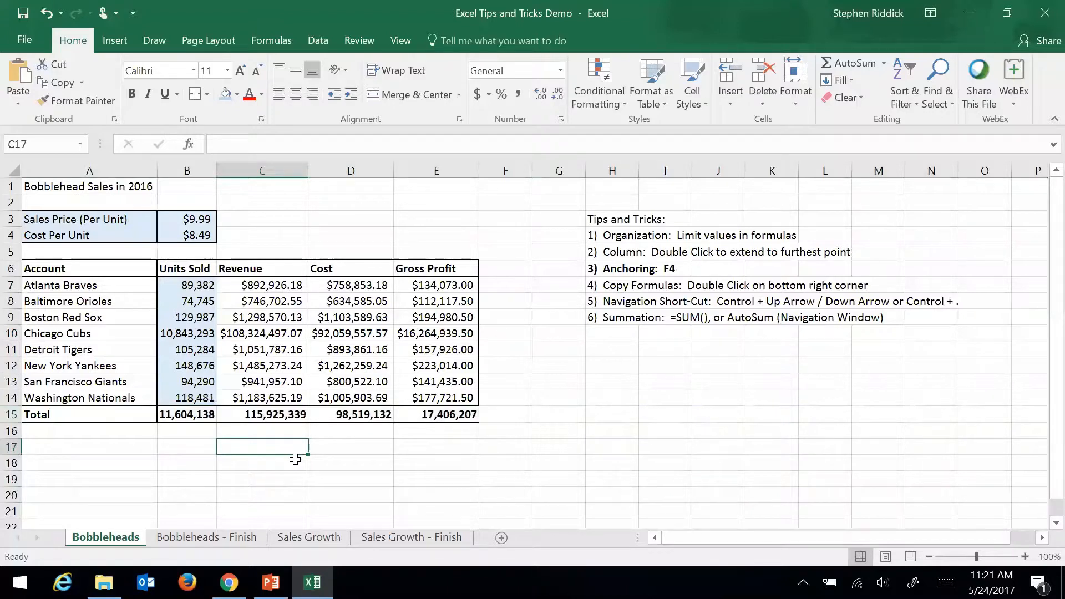
pyautogui.moveTo(70, 413); pyautogui.dragTo(441, 416)
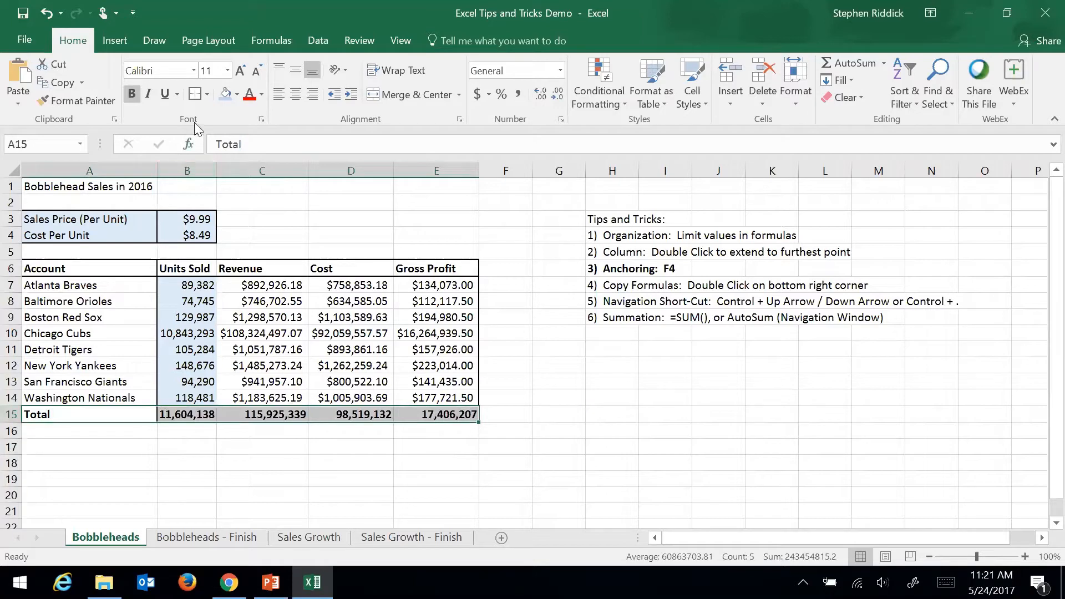
pyautogui.click(198, 98)
pyautogui.click(636, 453)
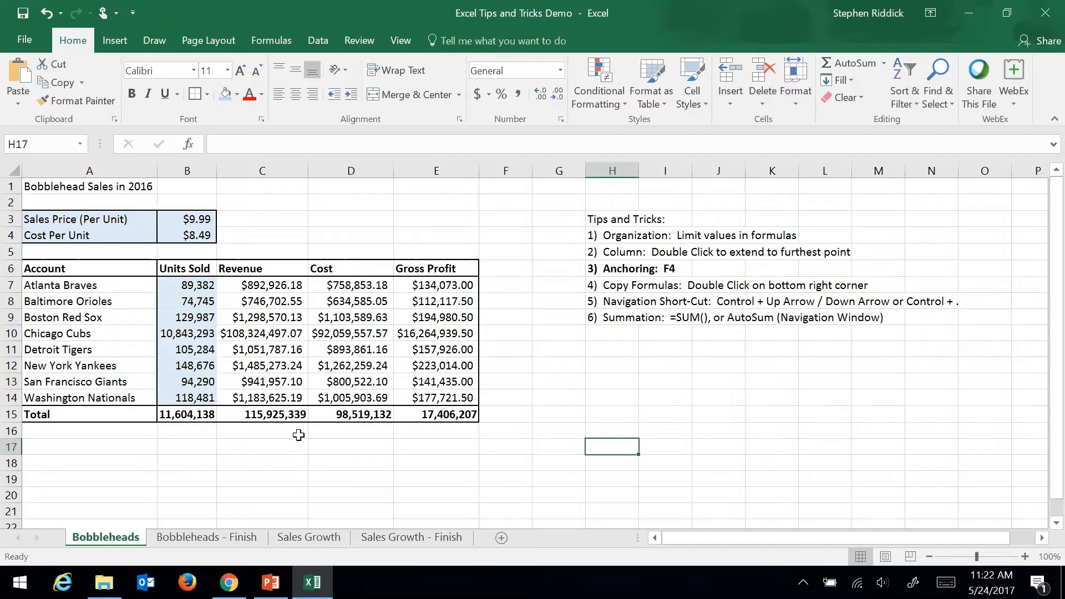
# Switch to the Sales Growth worksheet and examine the revenue, new clients and retention headers in rows 6 and 13
pyautogui.click(303, 538)
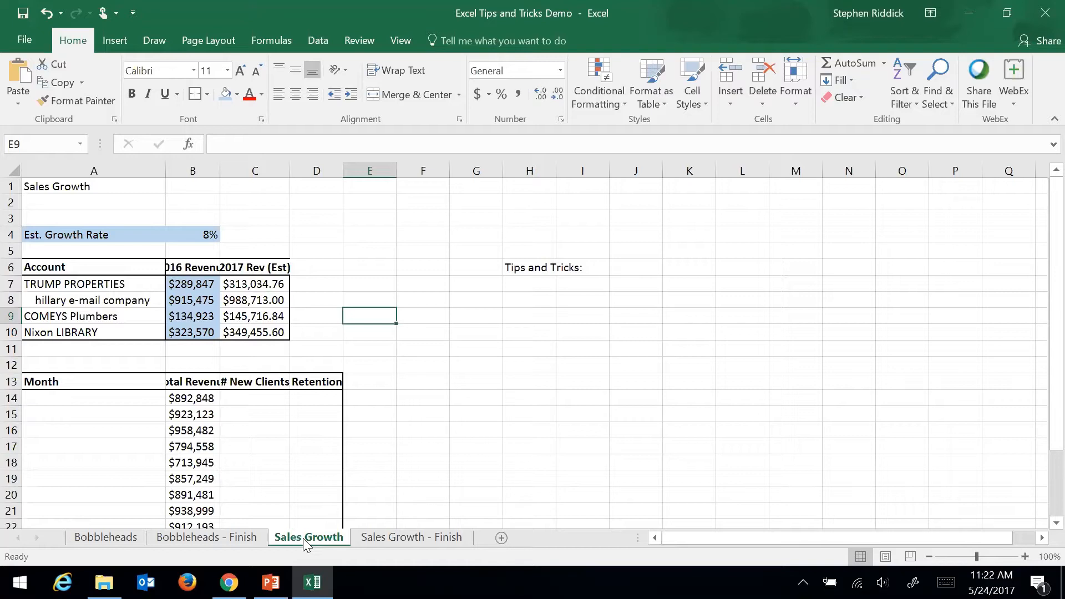
pyautogui.click(189, 268)
pyautogui.click(244, 266)
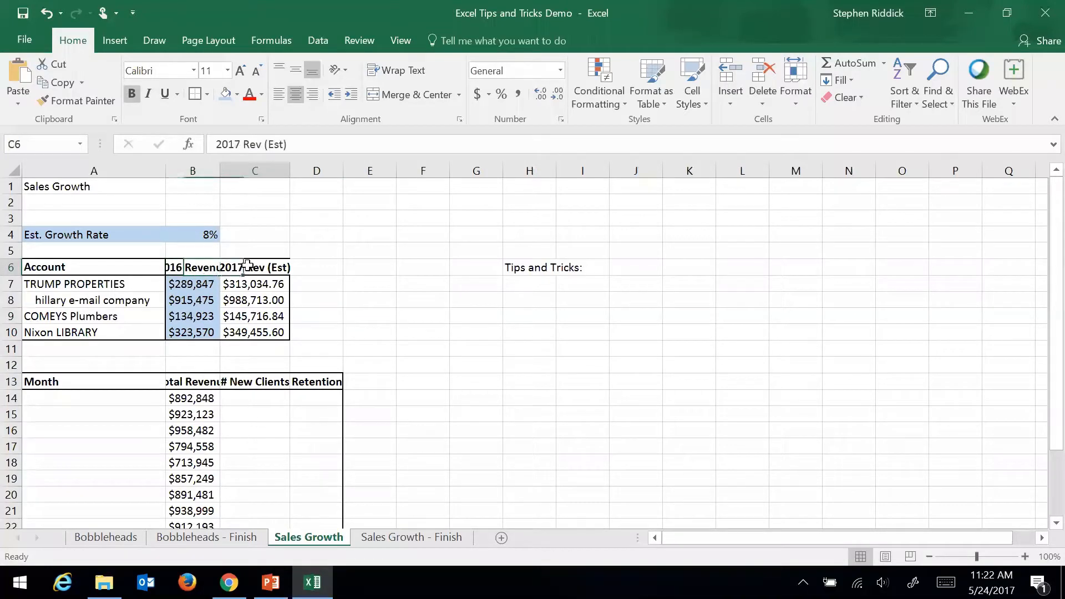
pyautogui.click(181, 383)
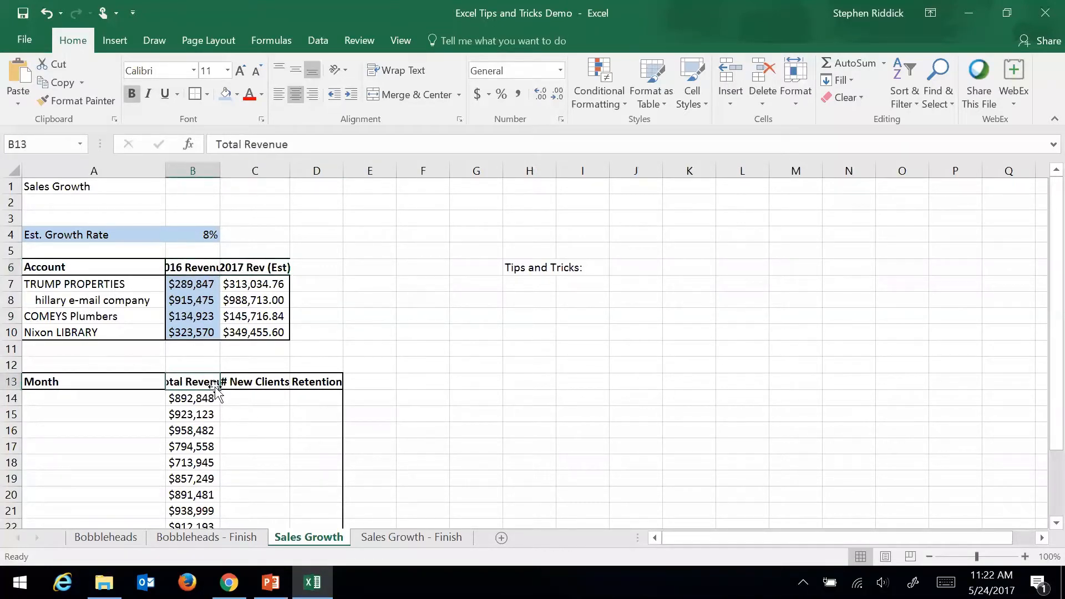
pyautogui.click(247, 381)
pyautogui.click(307, 386)
pyautogui.click(204, 271)
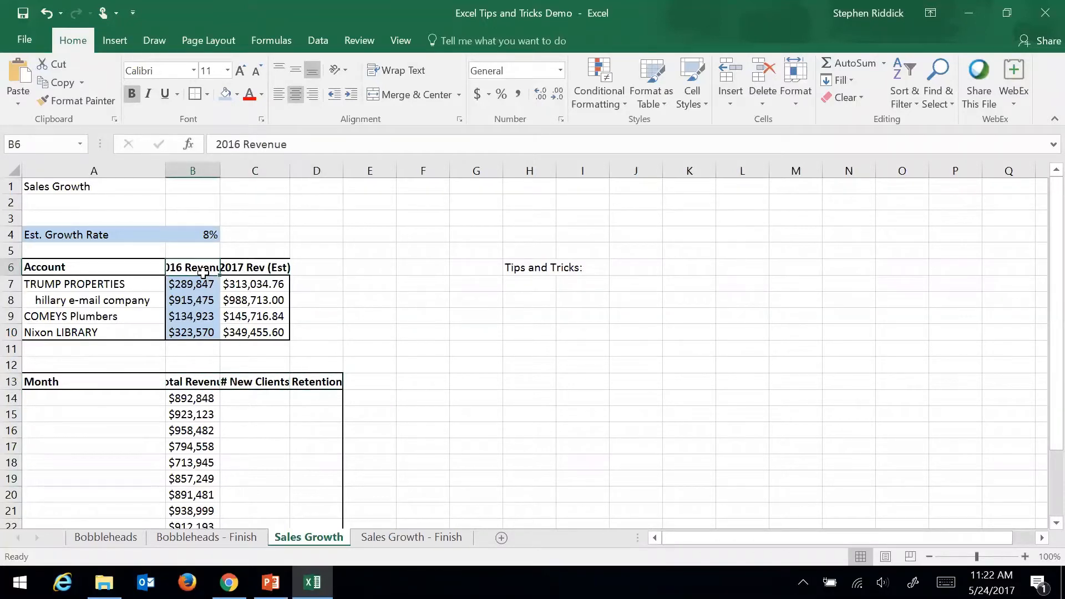
# Apply Wrap Text to the account and revenue headers in A6:C6
pyautogui.click(11, 267)
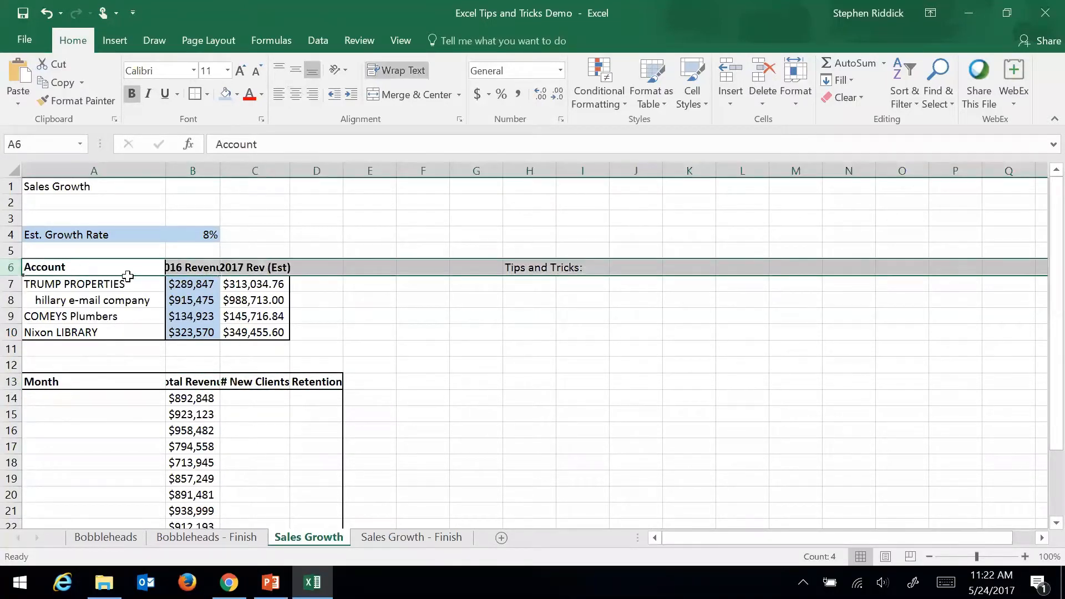
pyautogui.click(133, 266)
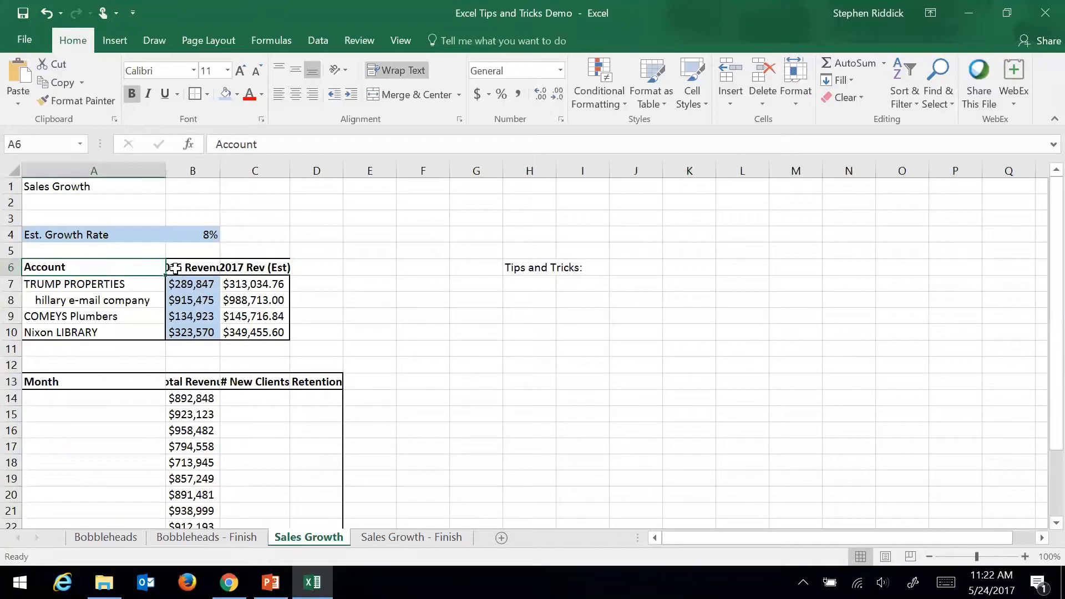
pyautogui.moveTo(149, 266); pyautogui.dragTo(283, 266)
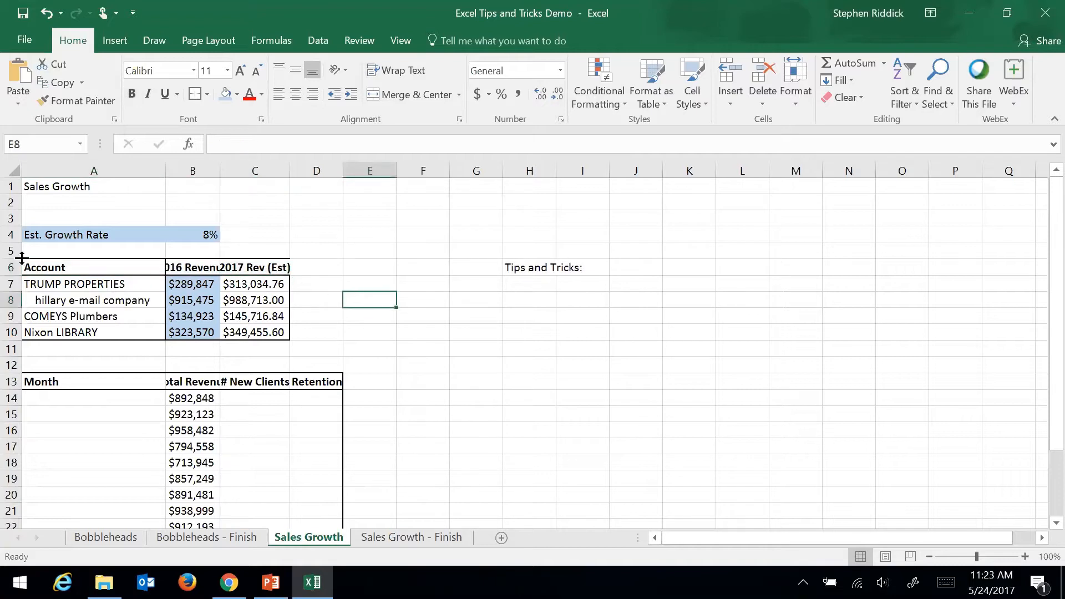
pyautogui.moveTo(56, 267); pyautogui.dragTo(288, 269)
pyautogui.click(395, 71)
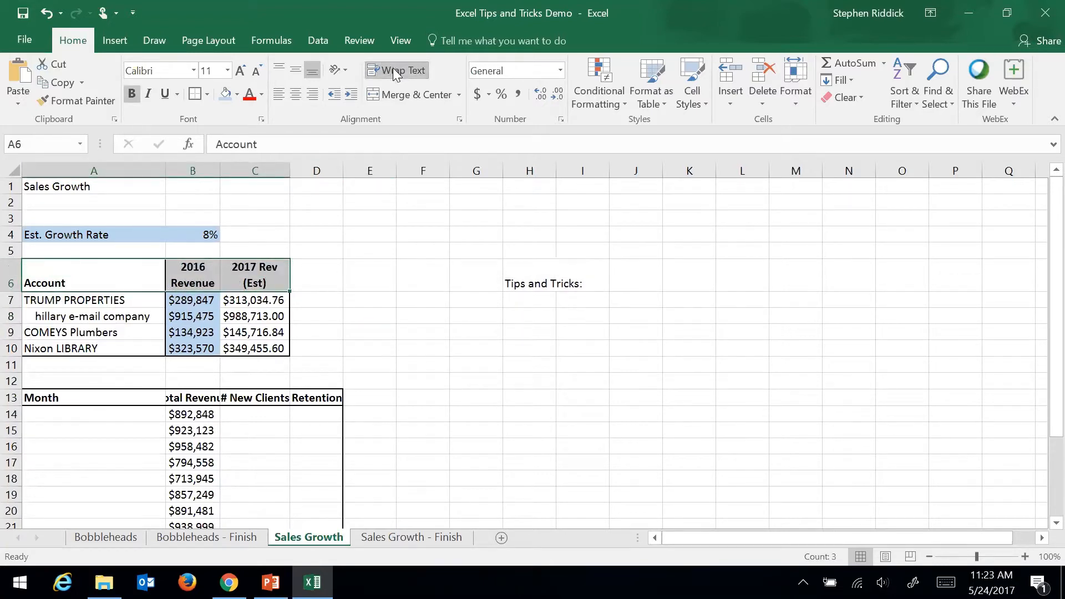
pyautogui.click(392, 343)
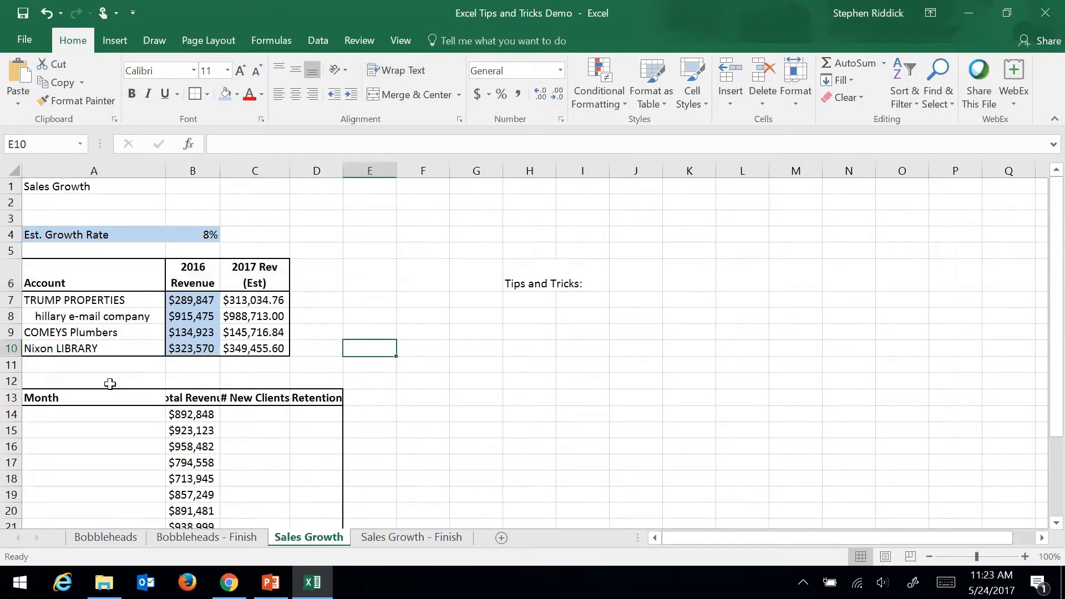
# Apply Wrap Text to the headers in A13:D13 and widen column D so the Retention header fits on one line
pyautogui.moveTo(72, 397); pyautogui.dragTo(310, 398)
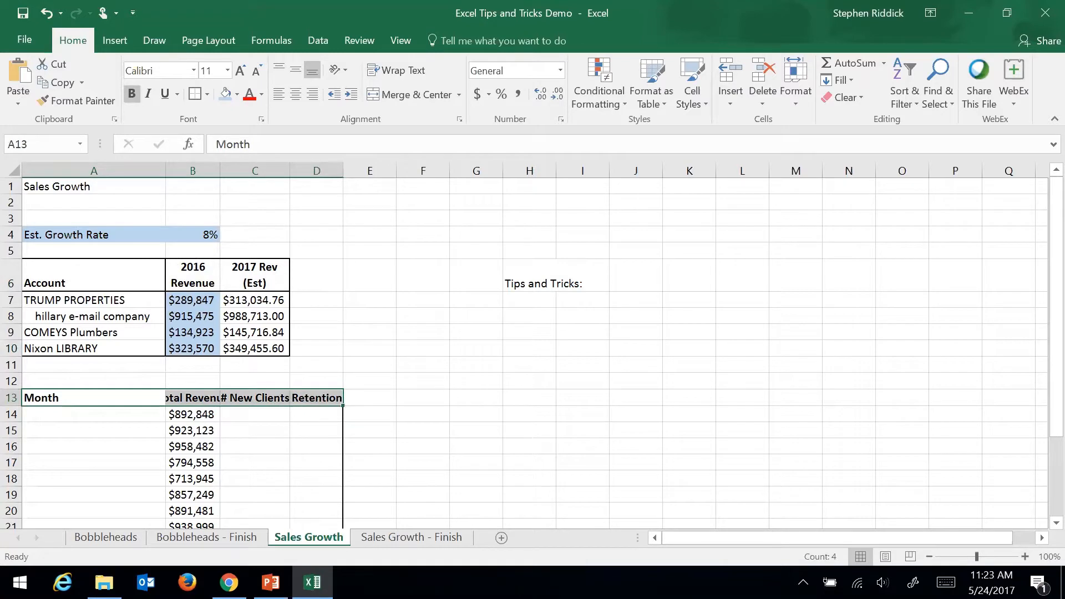
pyautogui.click(395, 70)
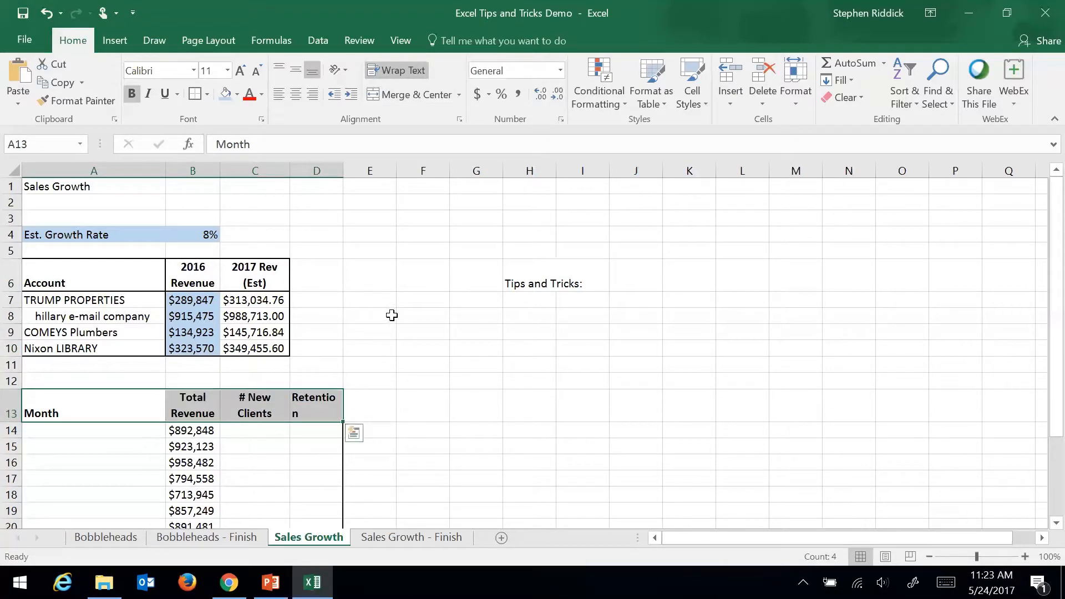
pyautogui.click(392, 314)
pyautogui.moveTo(292, 164); pyautogui.dragTo(354, 170)
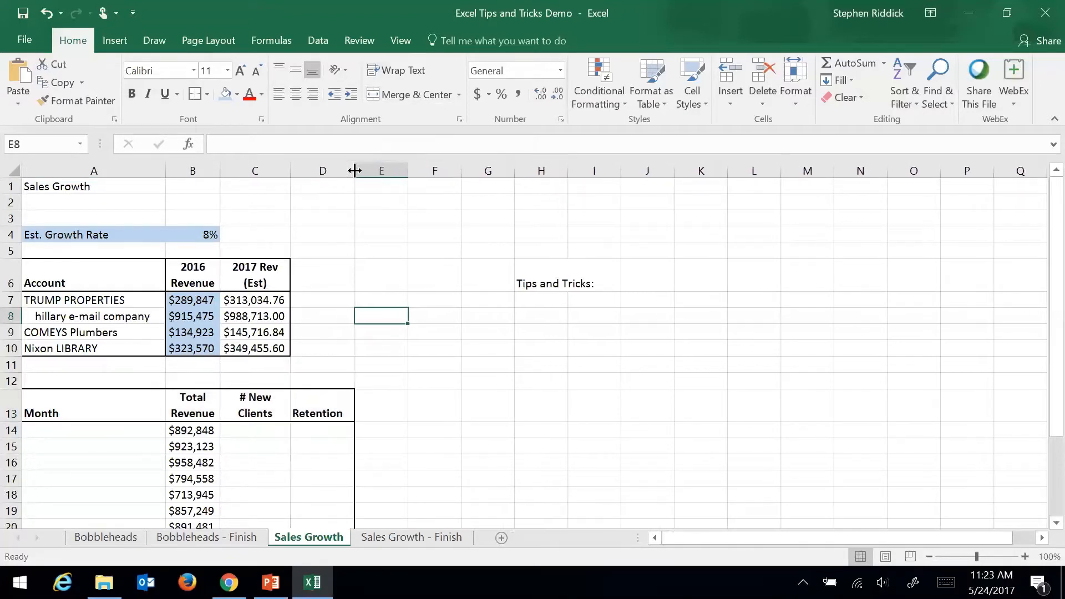
# Record the tip "1) Wrap Text - Leverage navigation window" in H7 under Tips and Tricks
pyautogui.click(539, 300)
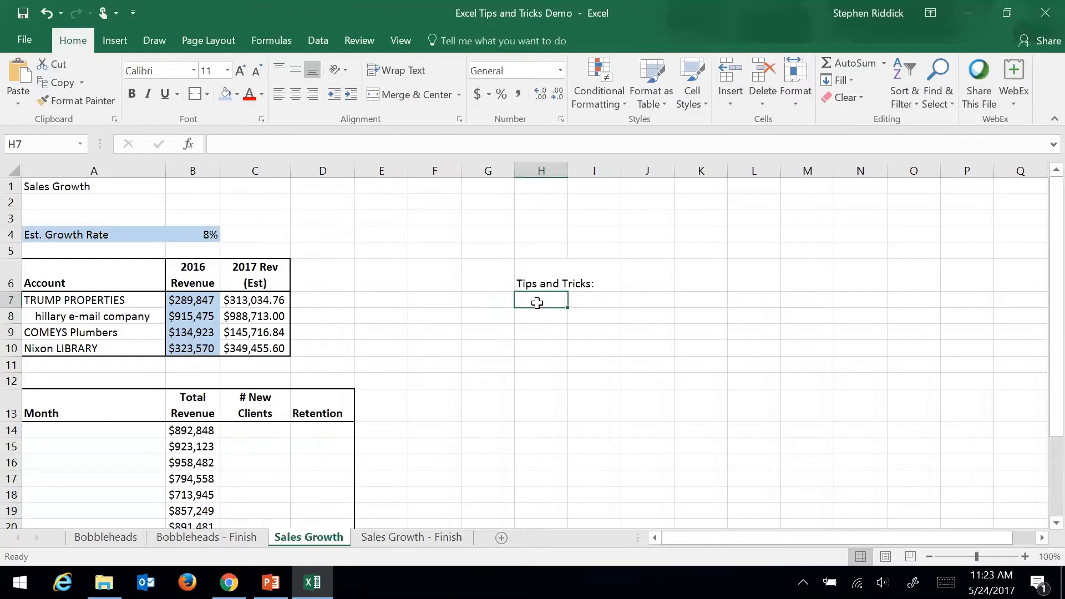
pyautogui.write('1')
pyautogui.write('Wrap')
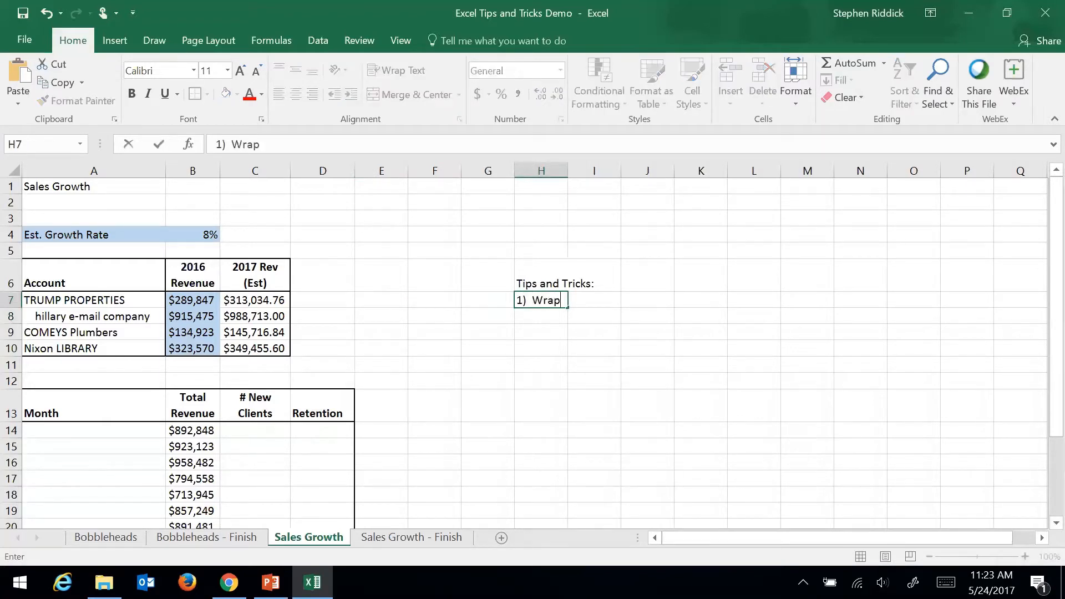
pyautogui.write(' Text  -  Levea')
pyautogui.press('BackSpace')
pyautogui.write('rage')
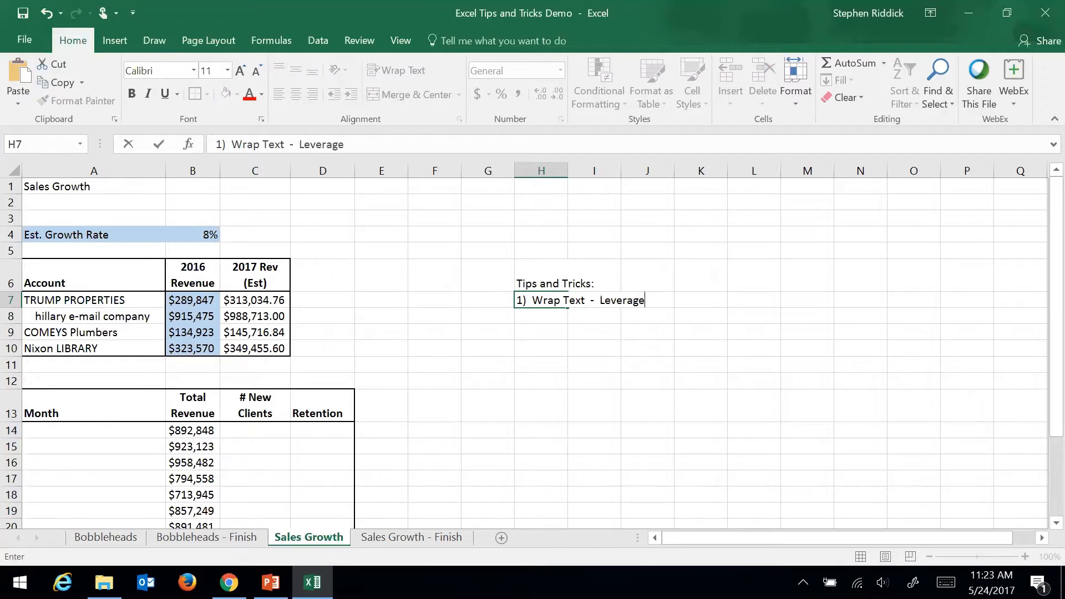
pyautogui.write(' navigation window')
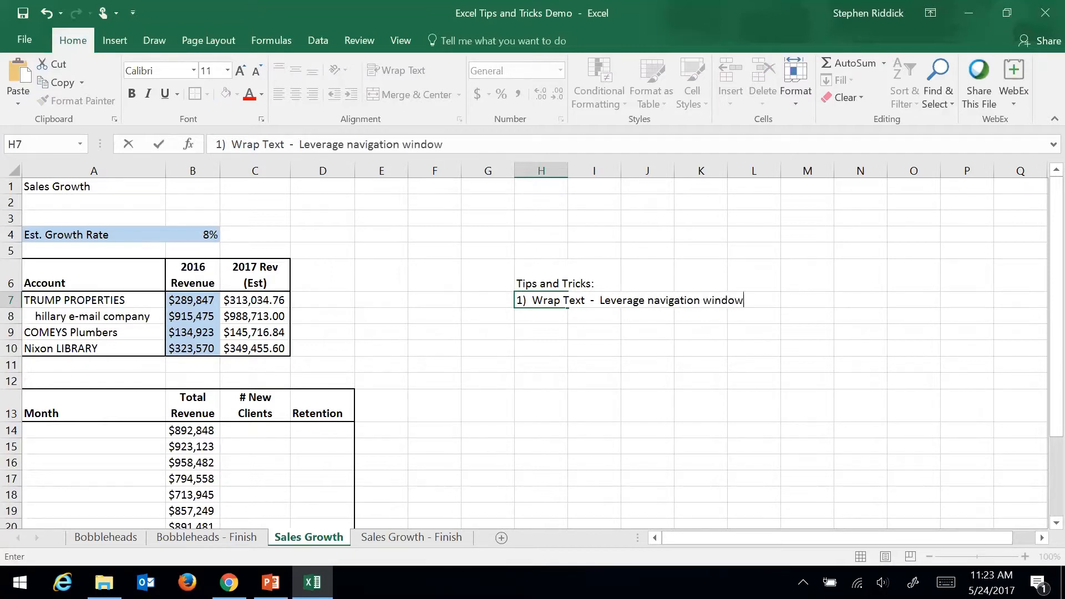
pyautogui.press('Return')
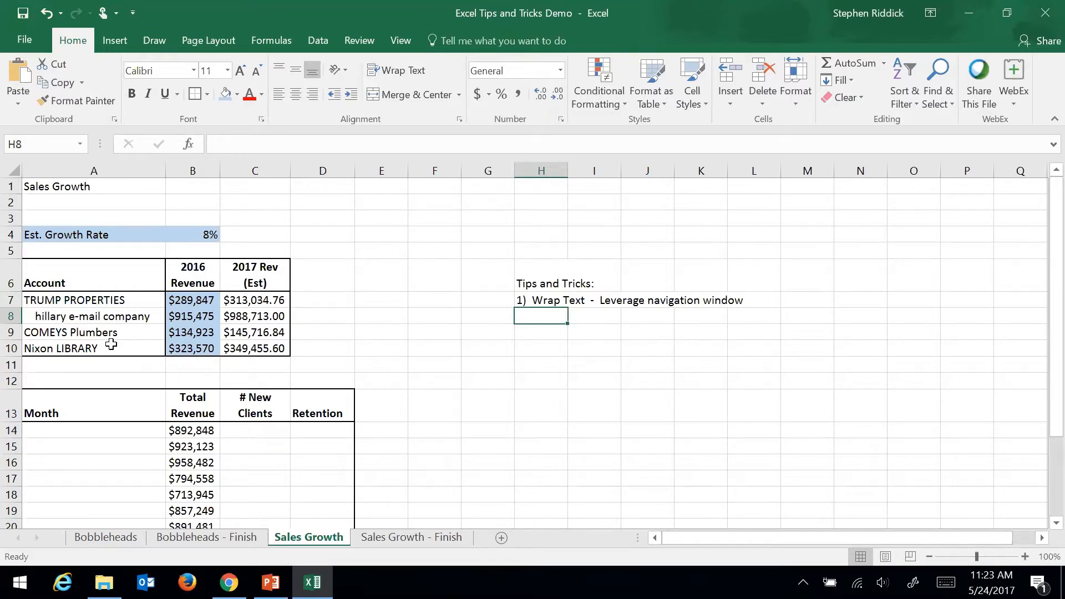
# Examine the capitalization and spacing of the account names in A7:A10
pyautogui.click(109, 301)
pyautogui.click(86, 315)
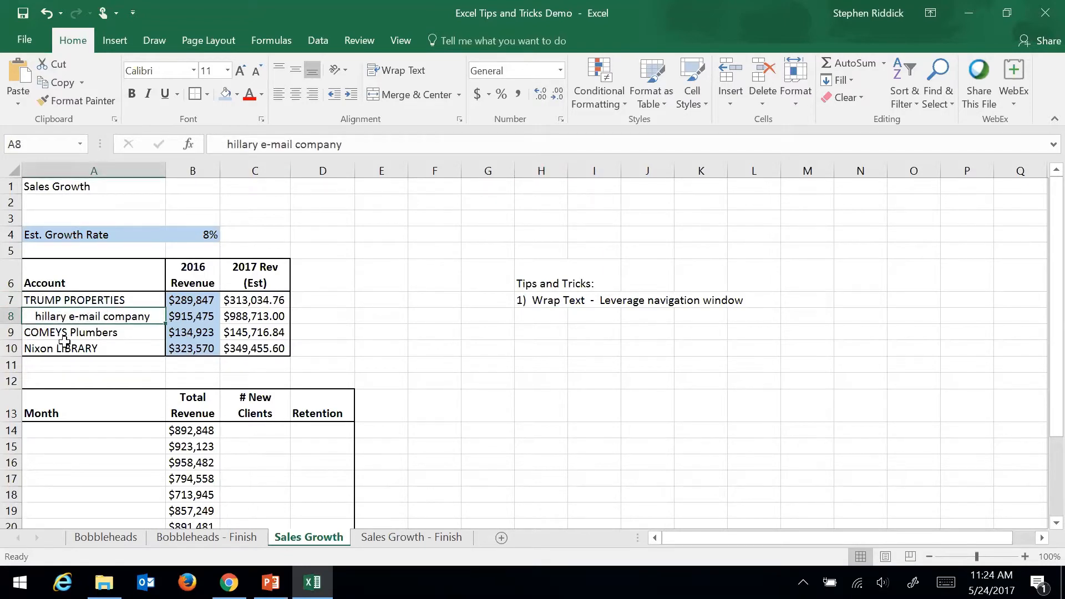
pyautogui.click(103, 334)
pyautogui.click(108, 349)
pyautogui.click(109, 333)
pyautogui.click(106, 309)
pyautogui.click(105, 299)
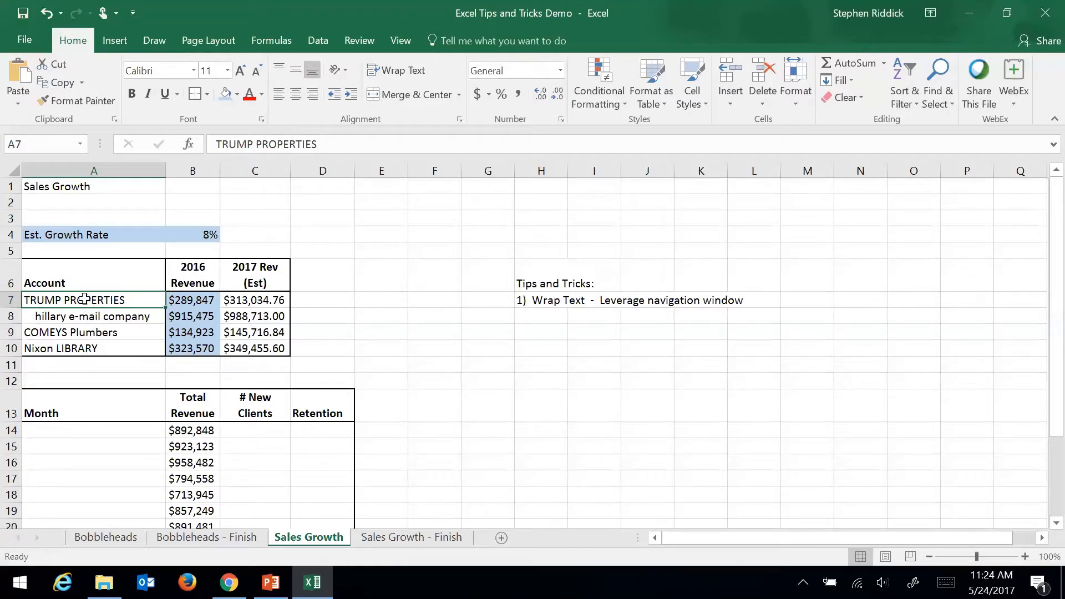
pyautogui.write('Trump')
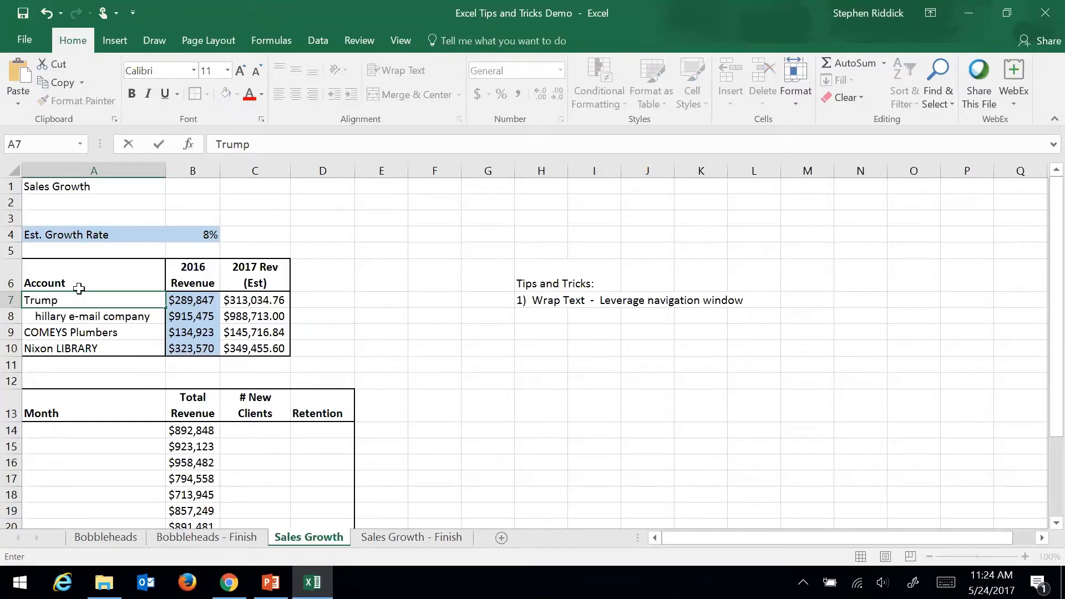
pyautogui.click(46, 13)
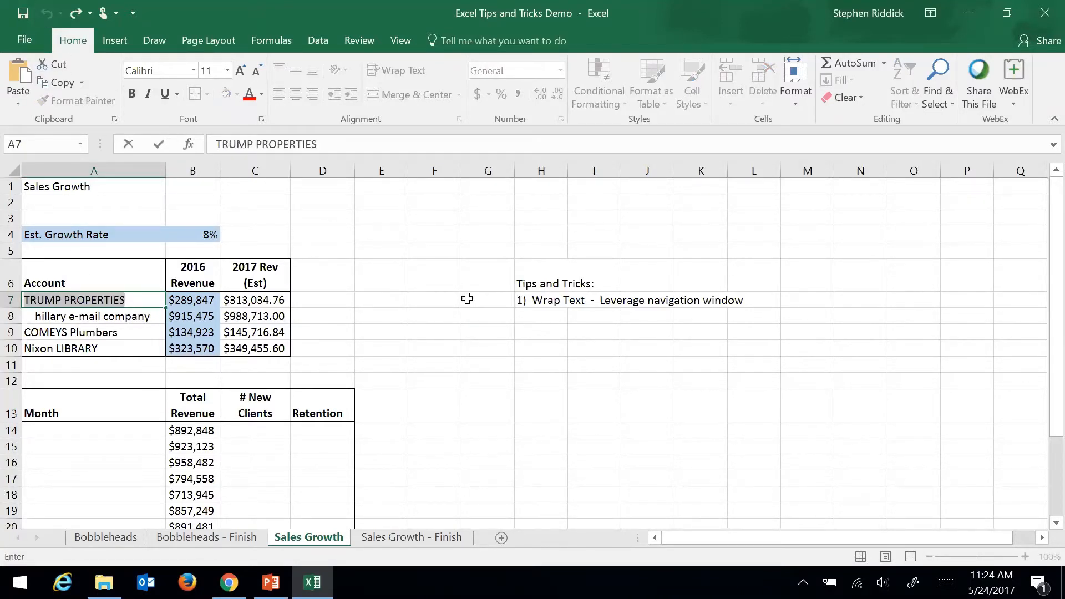
pyautogui.click(467, 299)
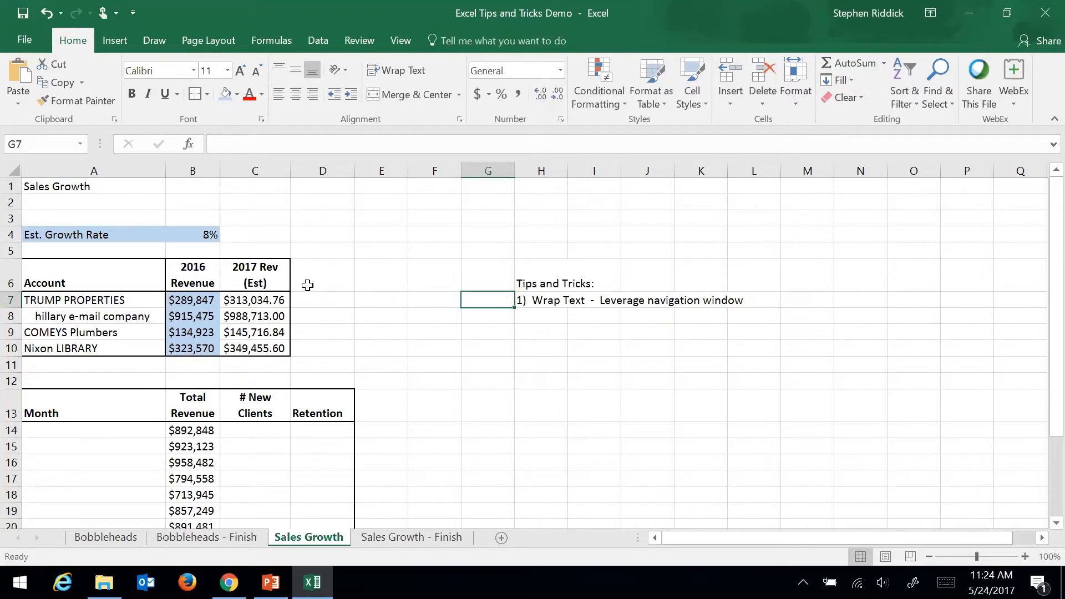
# Insert a blank column between the Account and 2016 Revenue columns
pyautogui.rightClick(191, 167)
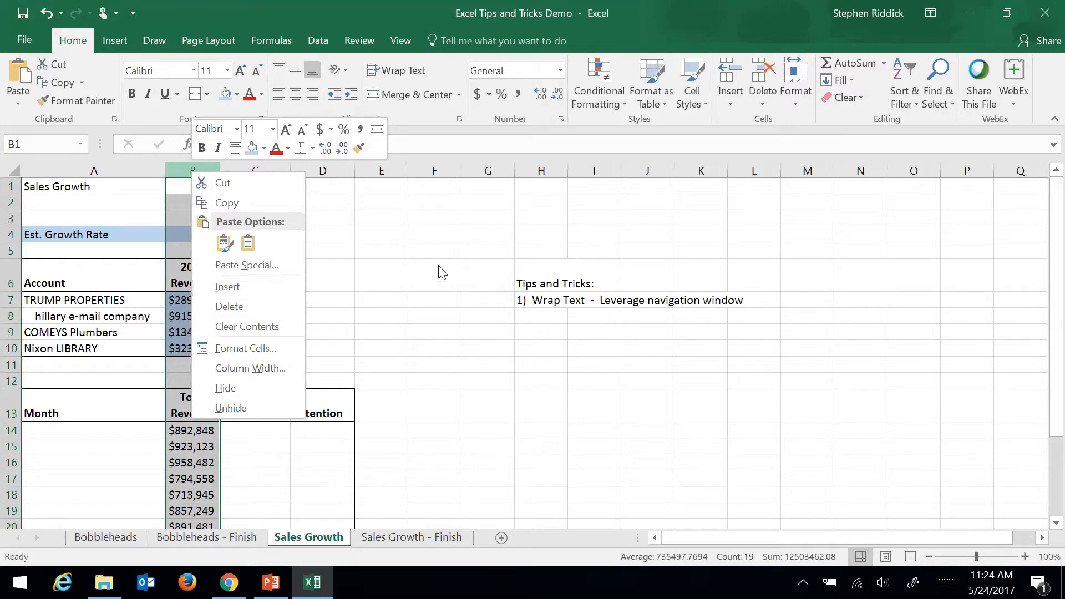
pyautogui.press('Escape')
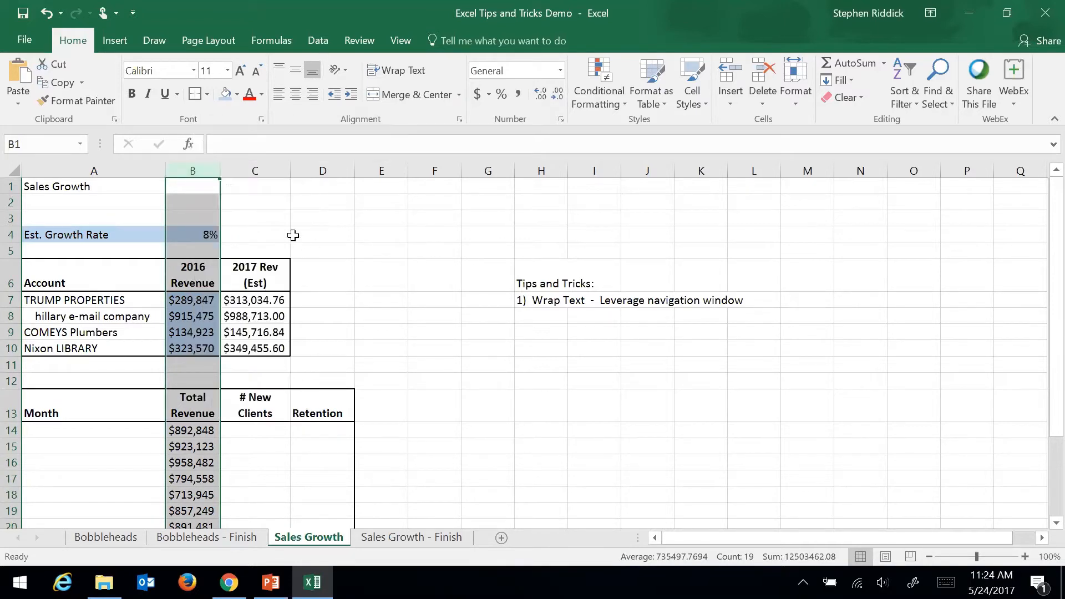
pyautogui.rightClick(193, 171)
pyautogui.press('Escape')
pyautogui.click(197, 273)
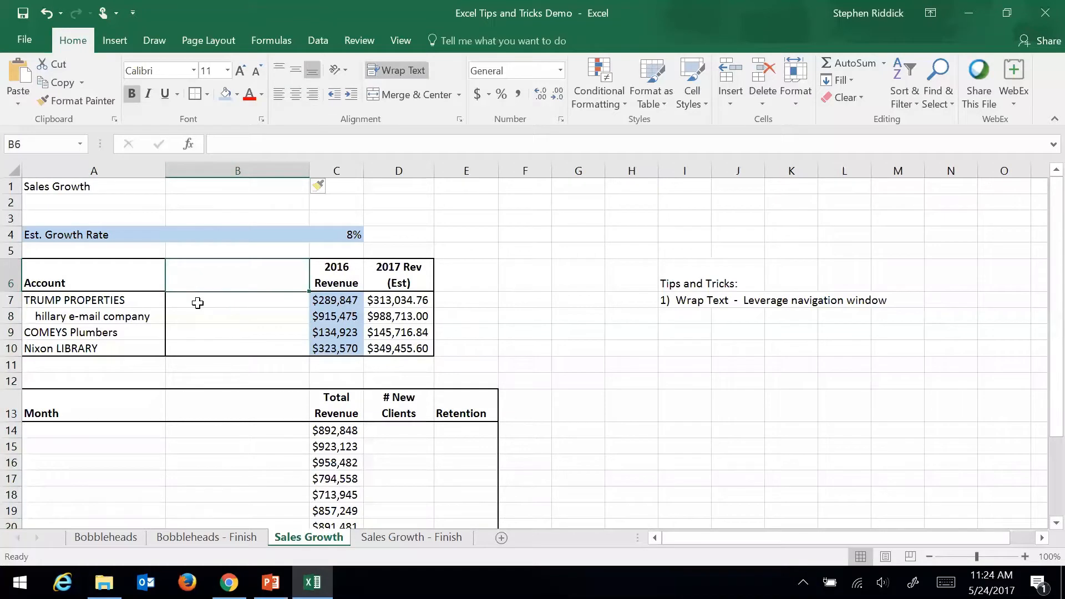
# Enter the formula =PROPER(A7) in B7 to convert the first account name to proper case
pyautogui.click(197, 303)
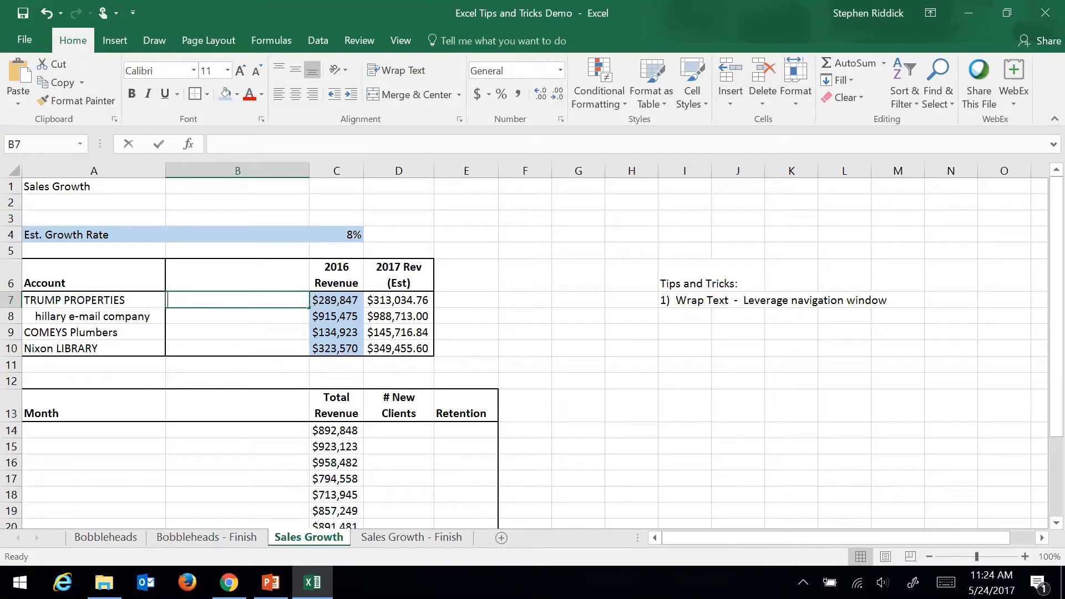
pyautogui.write('=proper')
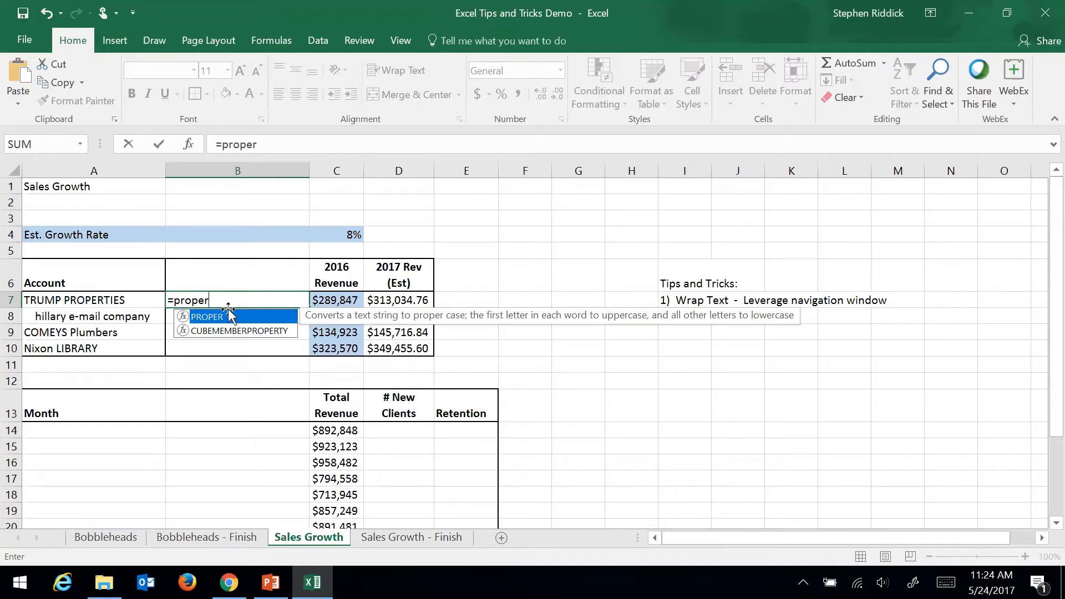
pyautogui.write('(')
pyautogui.click(95, 300)
pyautogui.write(')')
pyautogui.press('Return')
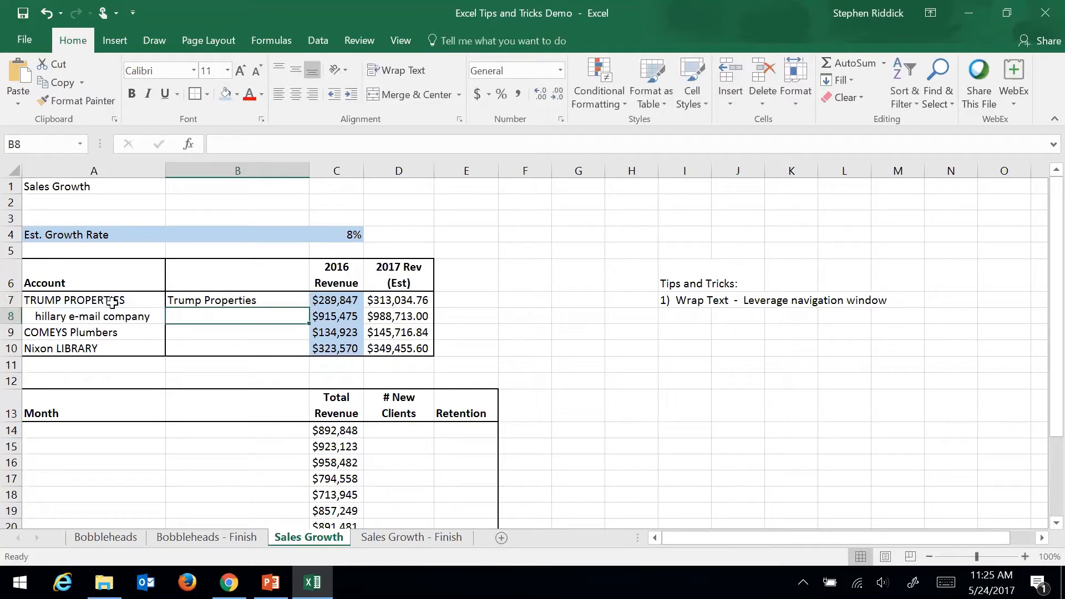
# Copy the PROPER formula from B7 down through B10 and check the converted account names
pyautogui.click(215, 300)
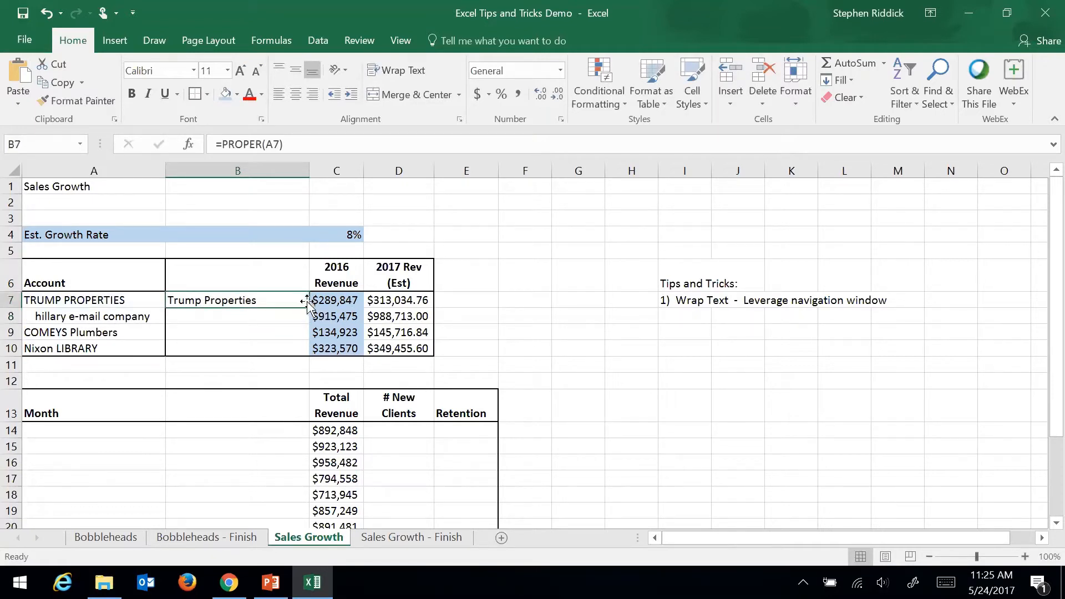
pyautogui.moveTo(309, 307); pyautogui.dragTo(303, 348)
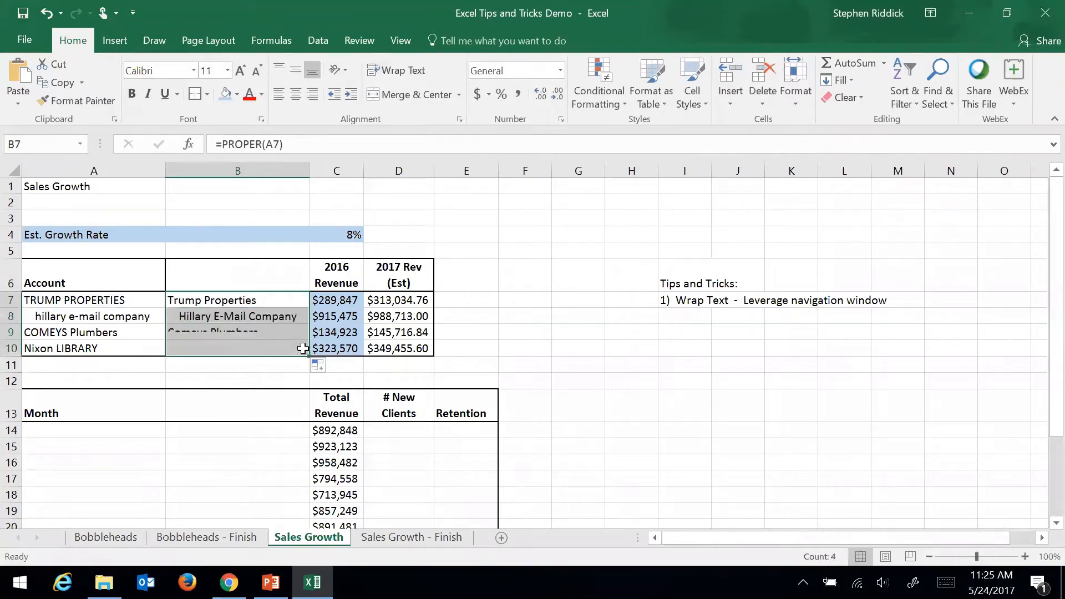
pyautogui.click(233, 365)
pyautogui.click(154, 374)
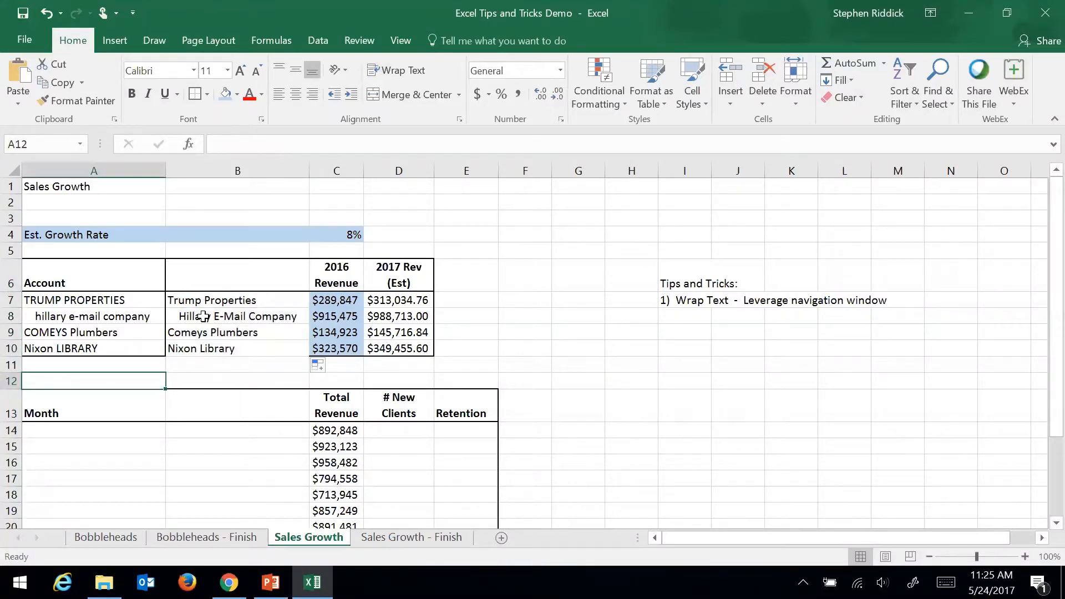
pyautogui.click(220, 298)
pyautogui.click(215, 317)
pyautogui.click(215, 332)
# Nest TRIM in the B7 formula as =PROPER(TRIM(A7)) and copy it down through B10
pyautogui.click(214, 298)
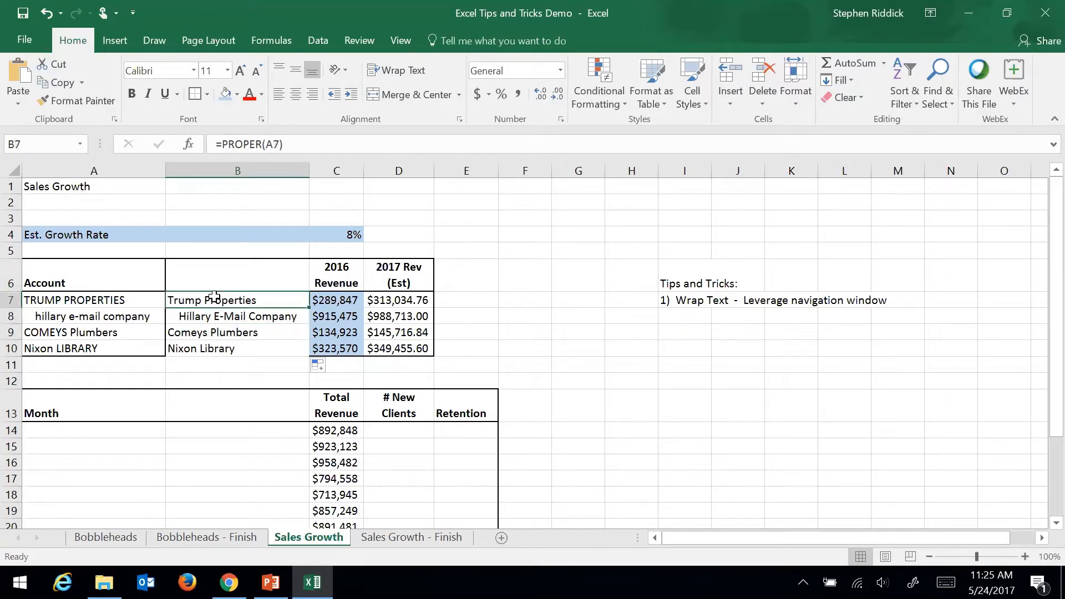
pyautogui.click(272, 145)
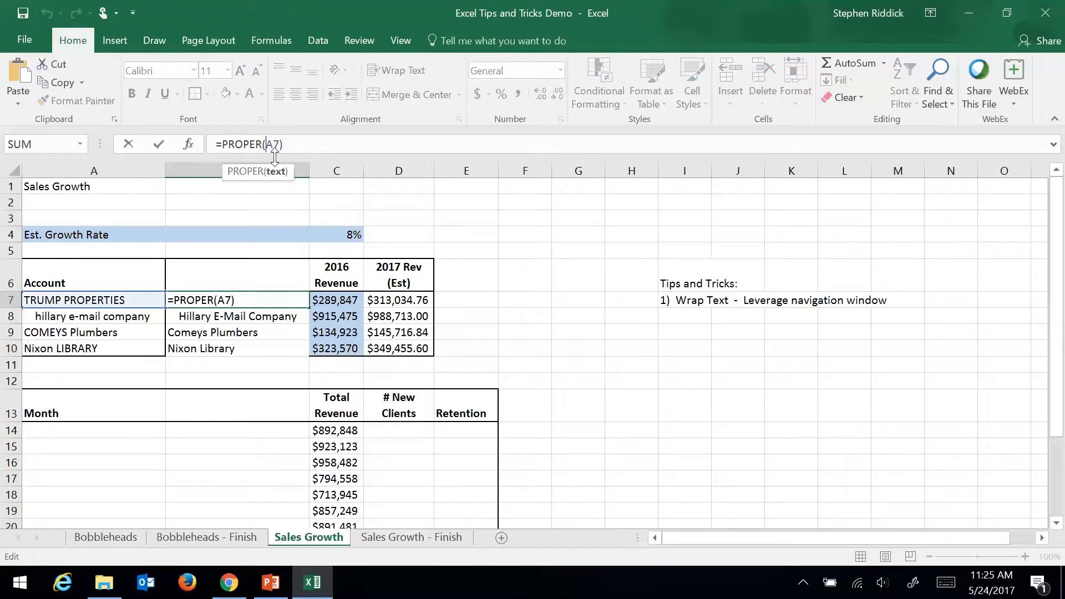
pyautogui.write('trim')
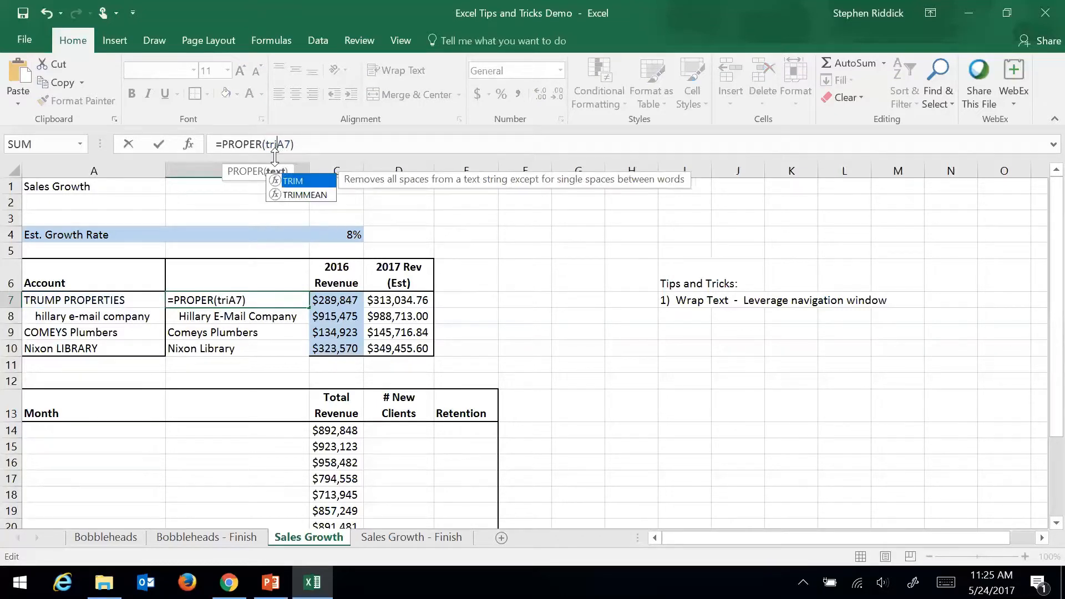
pyautogui.write('(')
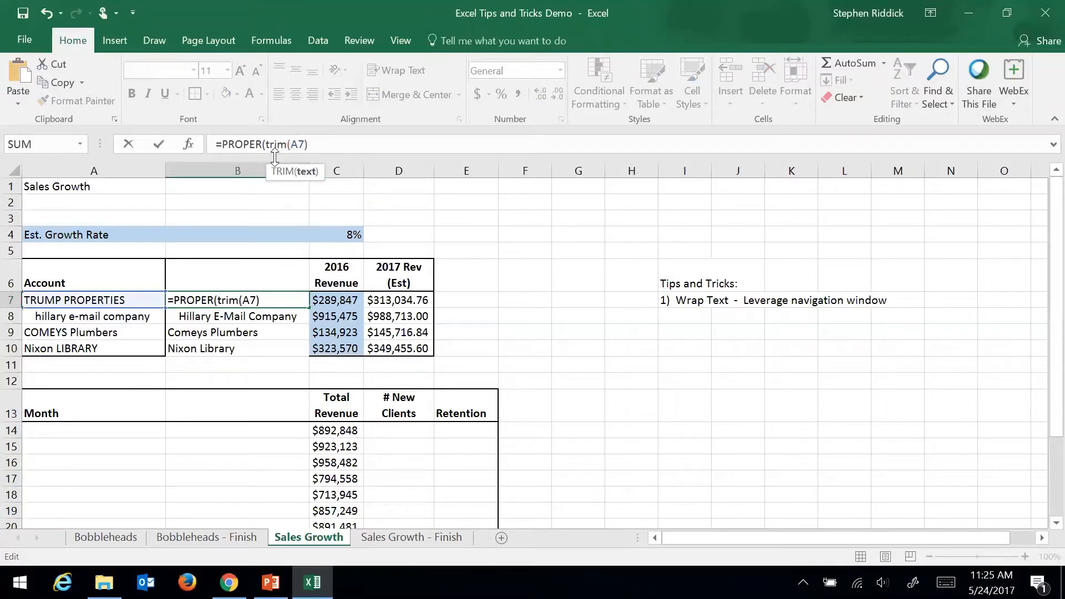
pyautogui.press('Right')
pyautogui.press('Right')
pyautogui.press('Right')
pyautogui.write(')')
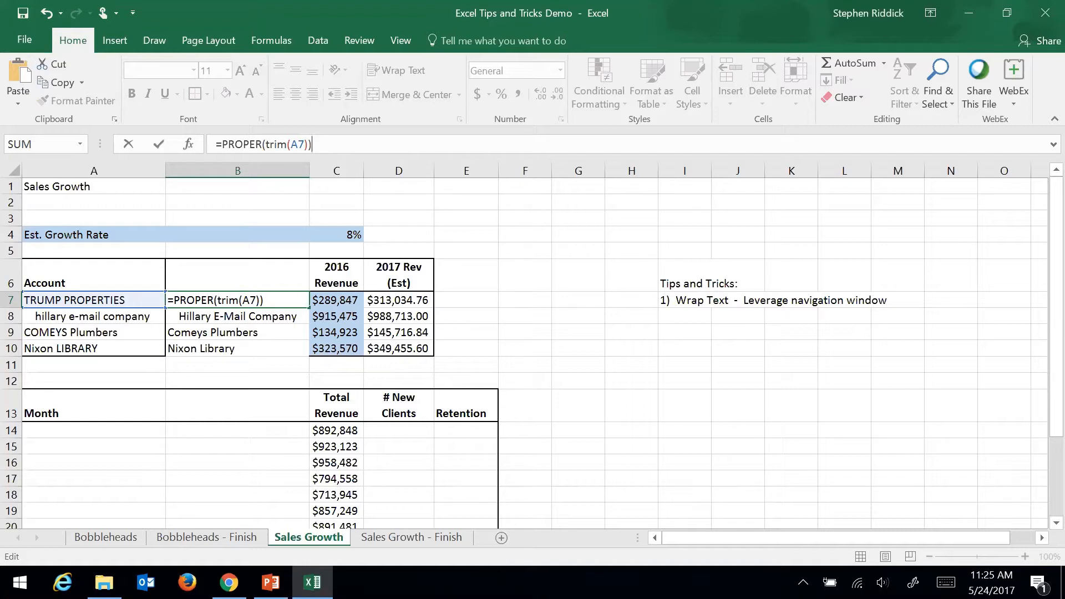
pyautogui.press('Return')
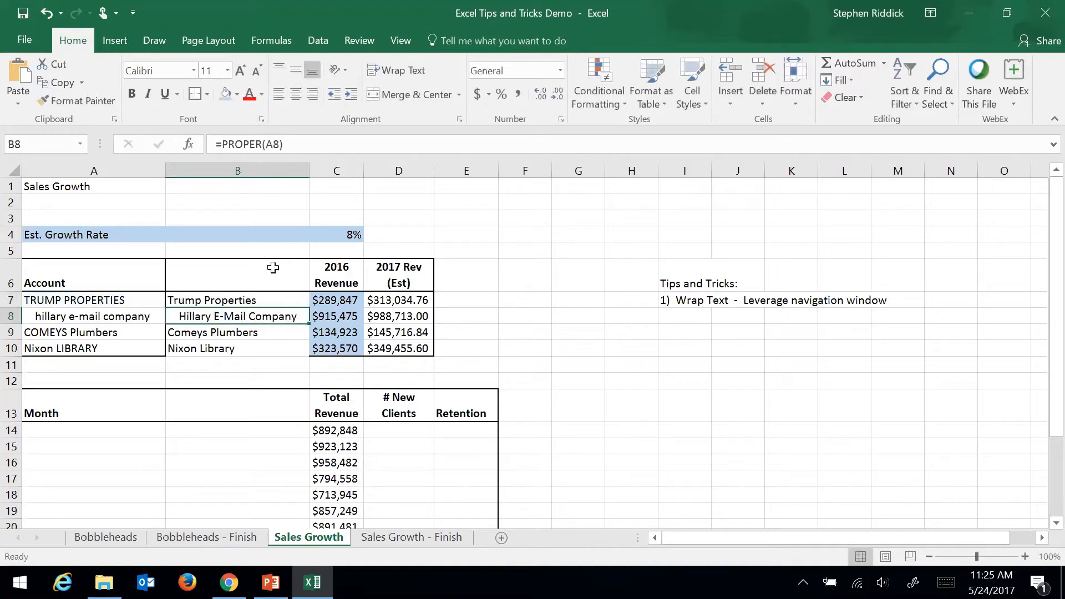
pyautogui.click(256, 300)
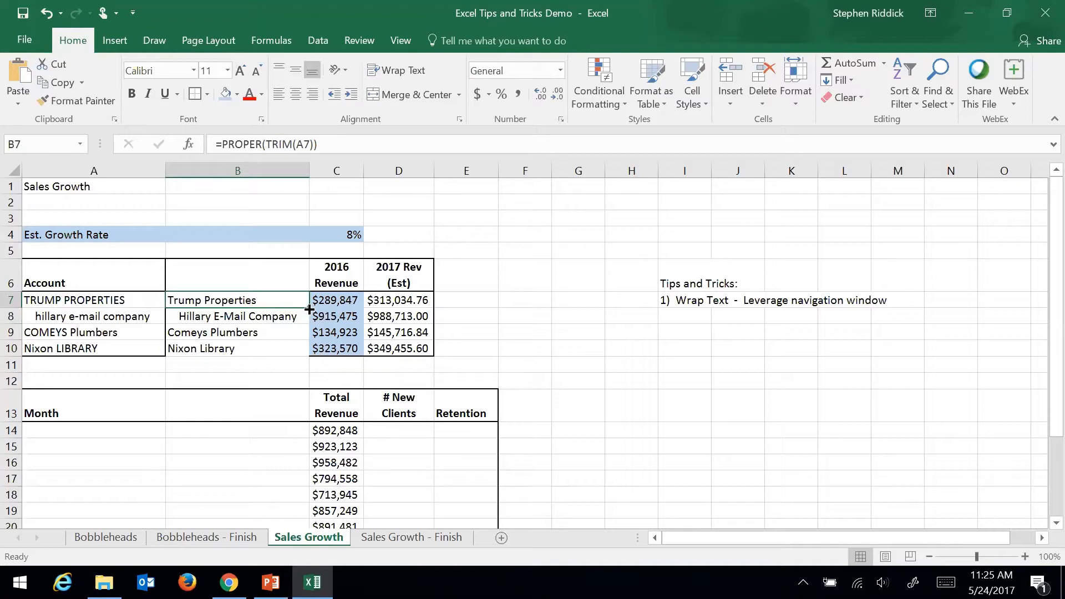
pyautogui.moveTo(309, 307); pyautogui.dragTo(309, 350)
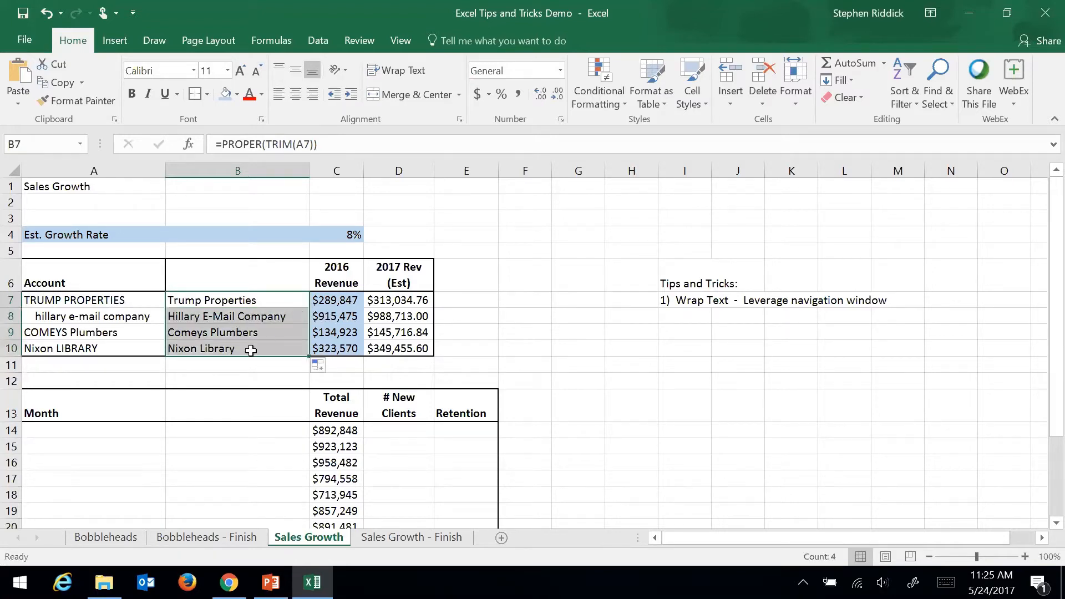
# Enter the tip "2) Clean-Up: =Proper, and =Trim" in I8 and the number "3)" in I9
pyautogui.click(213, 380)
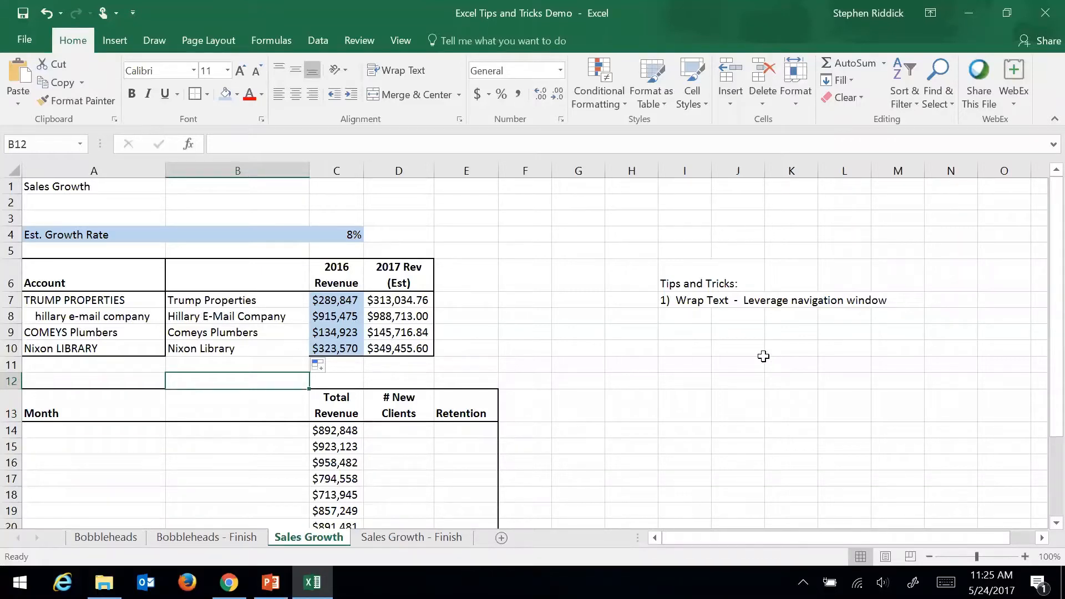
pyautogui.click(684, 317)
pyautogui.write('2)  ')
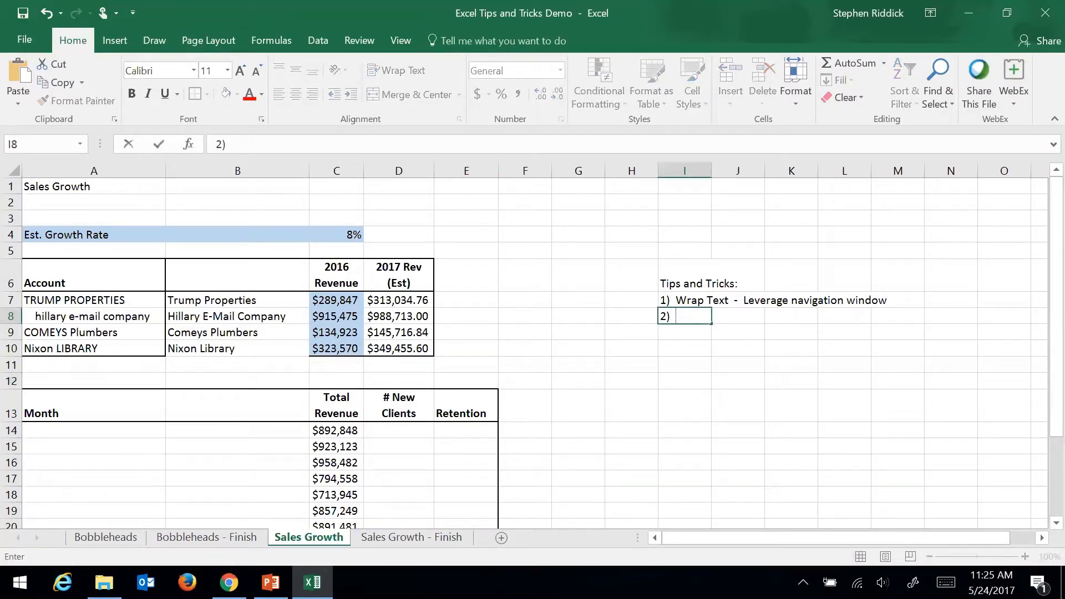
pyautogui.write('Clean-Up')
pyautogui.press('BackSpace')
pyautogui.write(':')
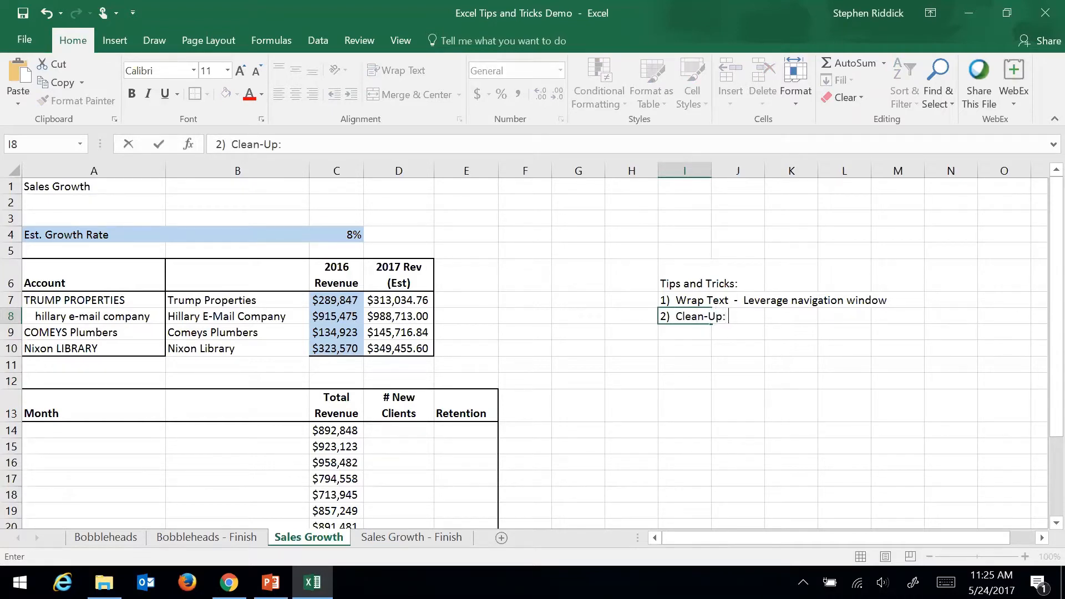
pyautogui.write('  =Proper, and ')
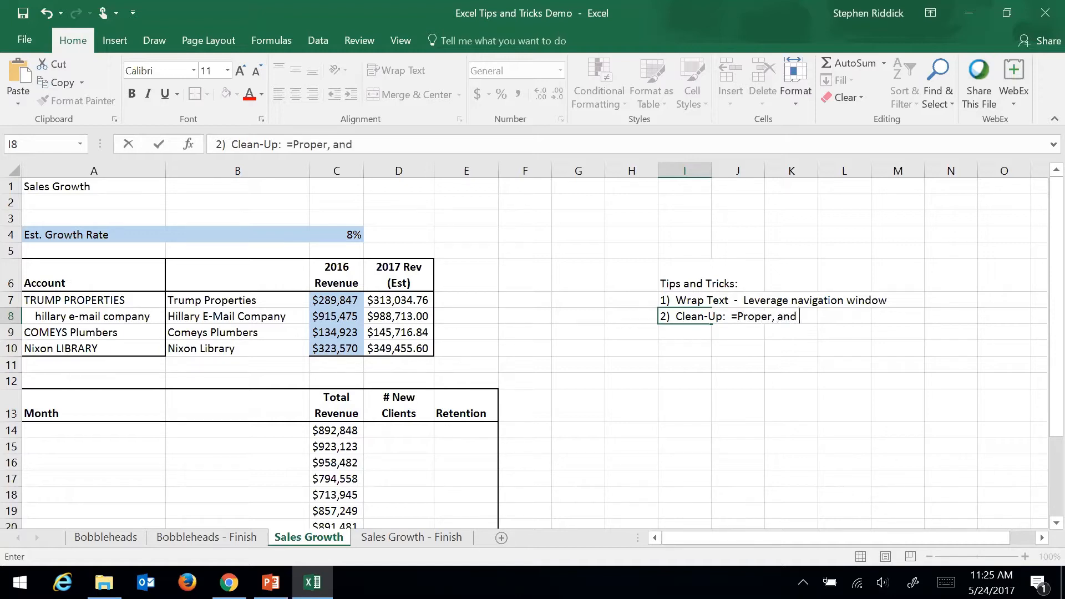
pyautogui.write('=Trim')
pyautogui.press('Return')
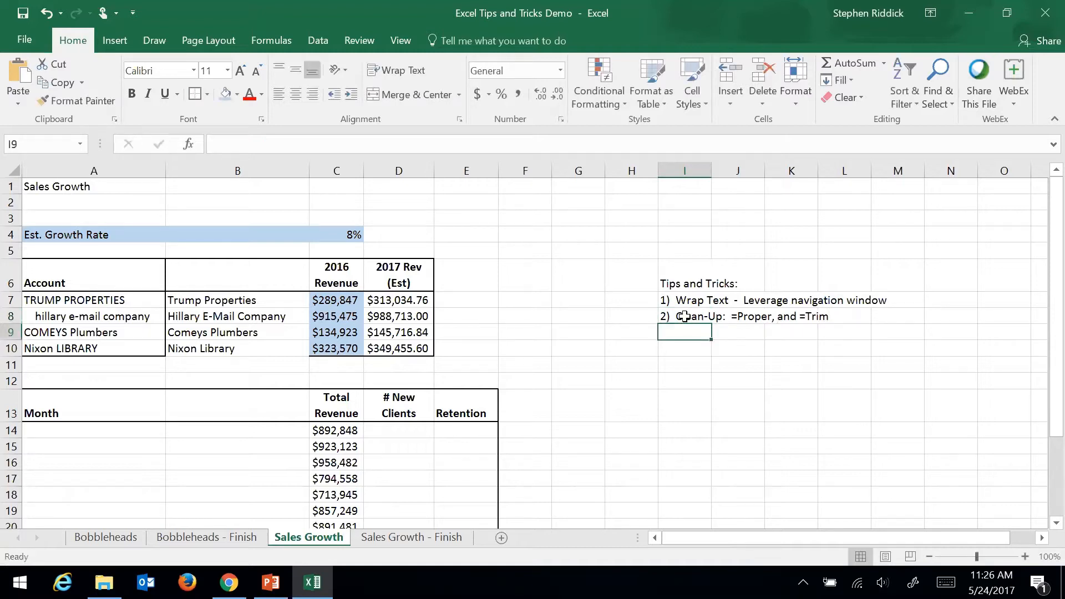
pyautogui.write('3)')
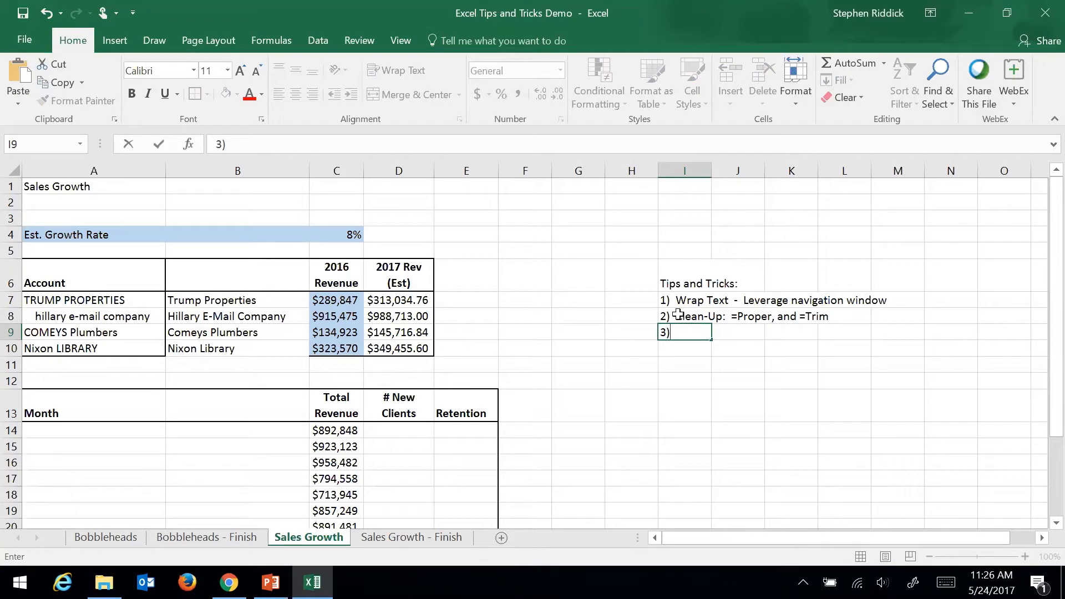
pyautogui.click(554, 346)
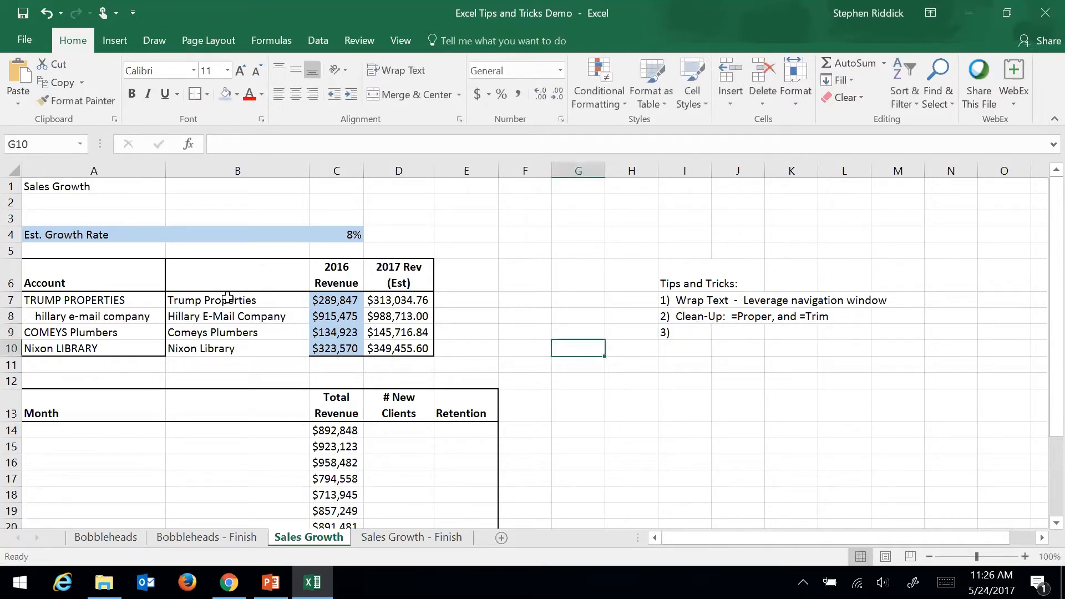
# Inspect the formula in B7 to see which cell it references
pyautogui.click(210, 297)
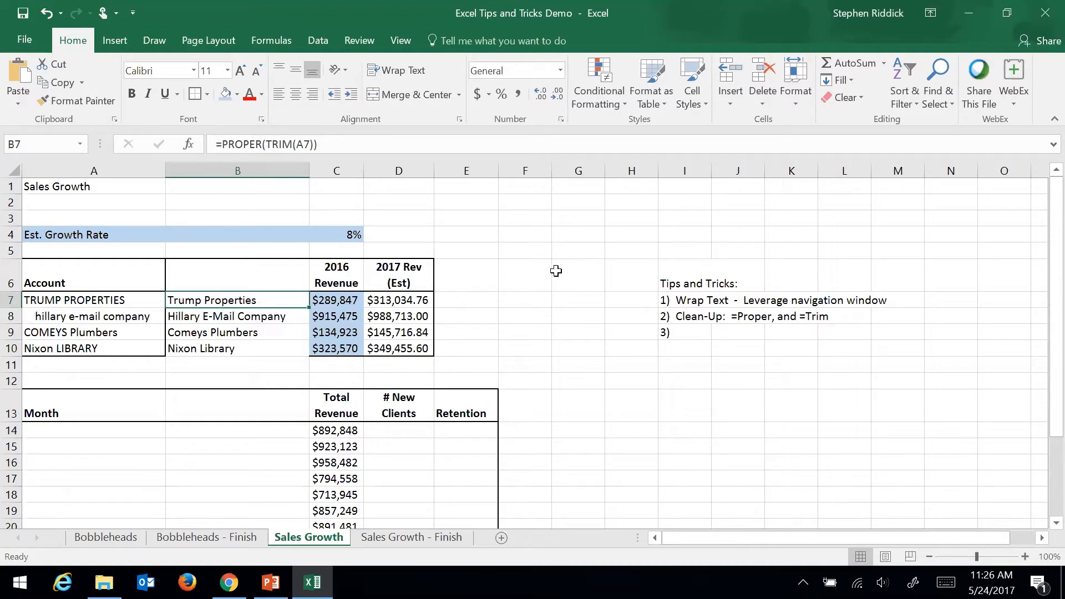
pyautogui.click(321, 144)
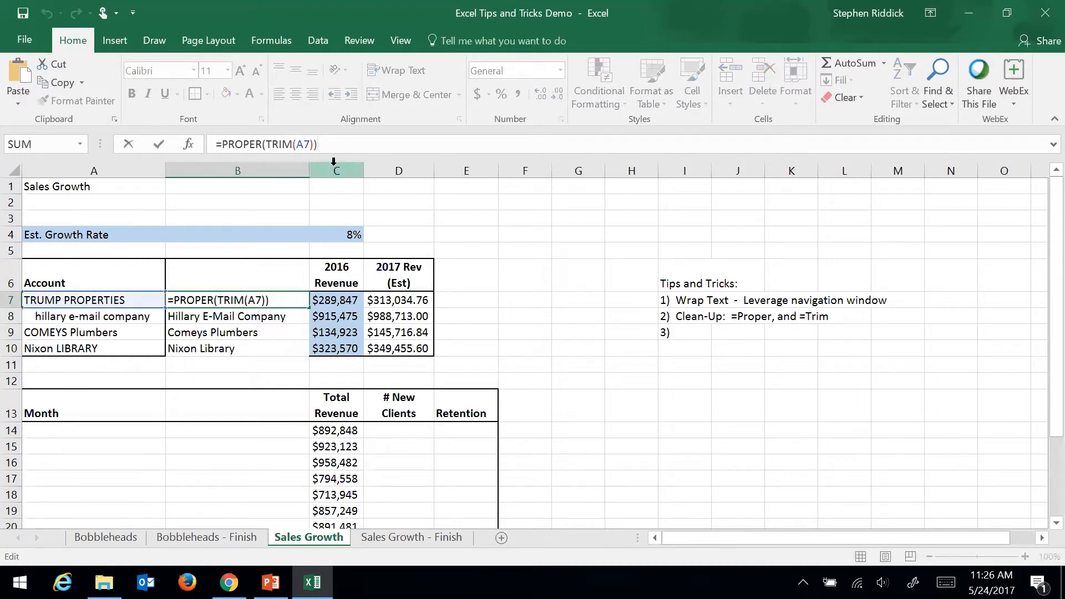
pyautogui.press('Return')
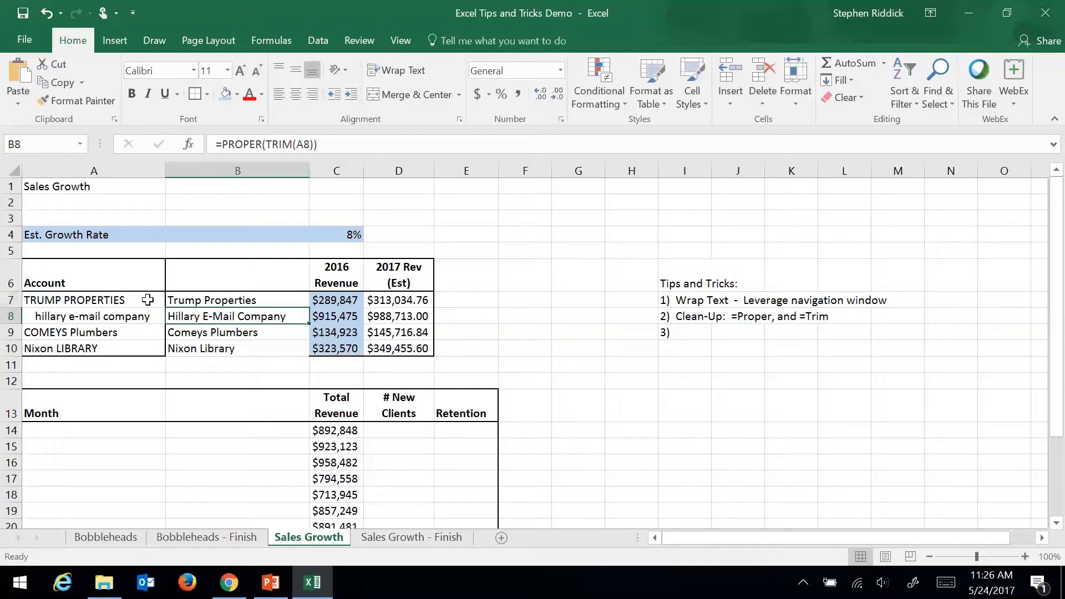
# Try deleting column A with the original account names, and undo the deletion
pyautogui.rightClick(97, 166)
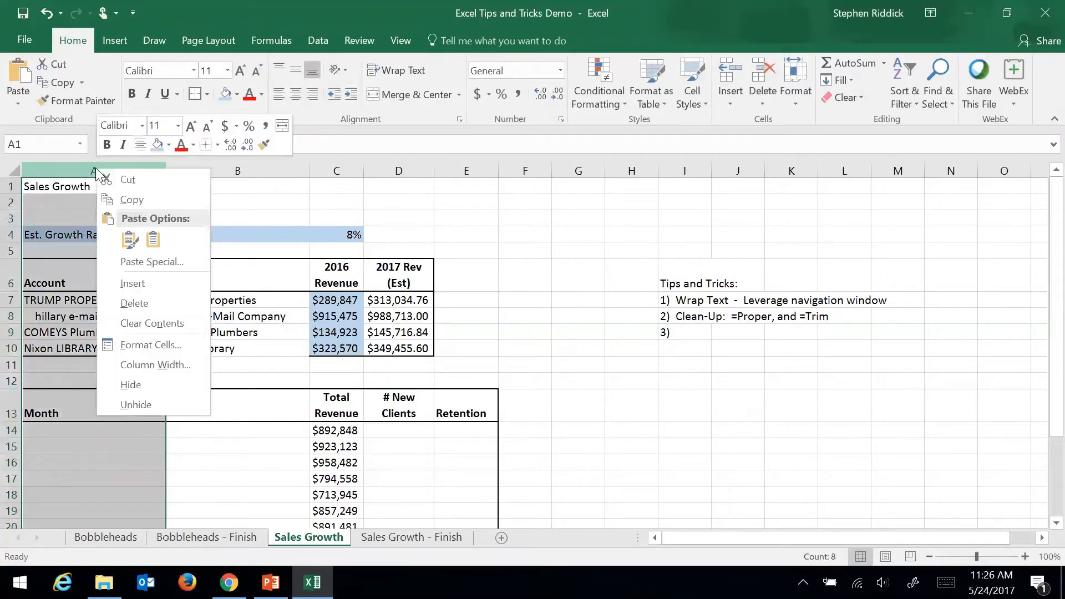
pyautogui.click(129, 303)
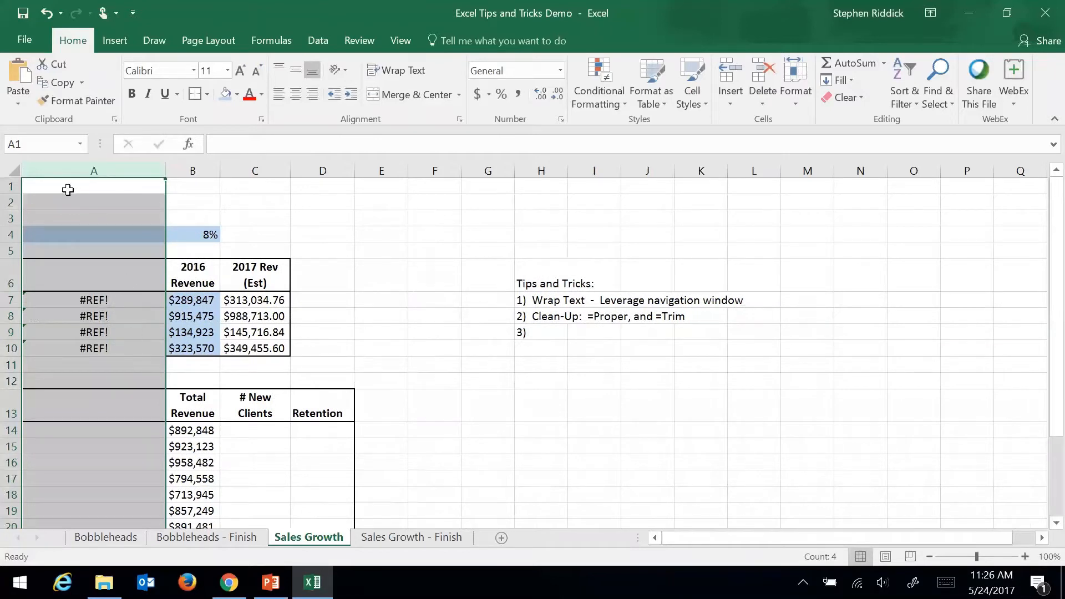
pyautogui.click(48, 15)
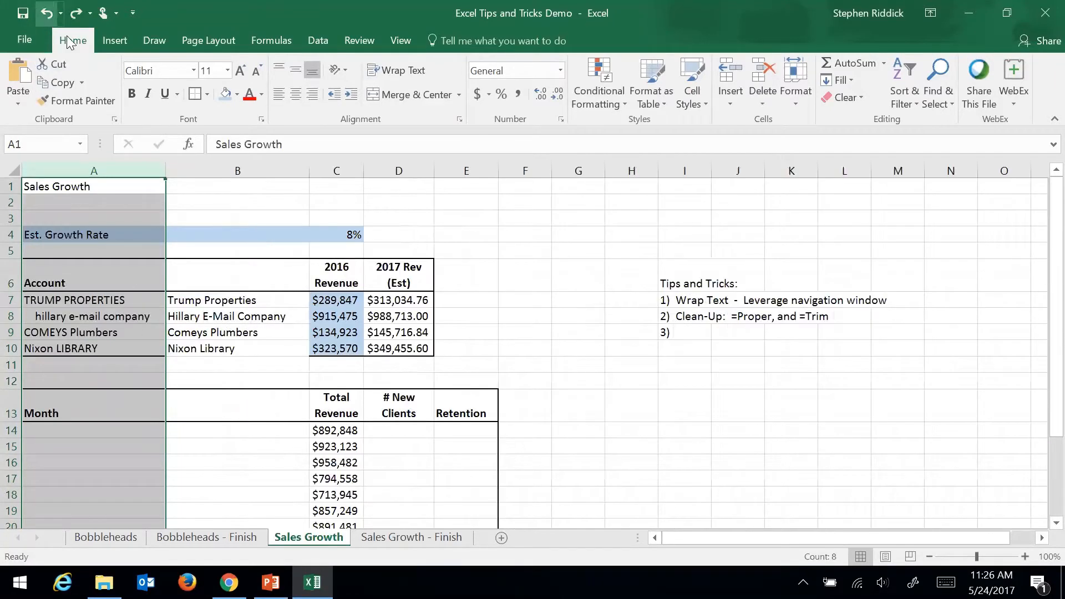
pyautogui.click(259, 255)
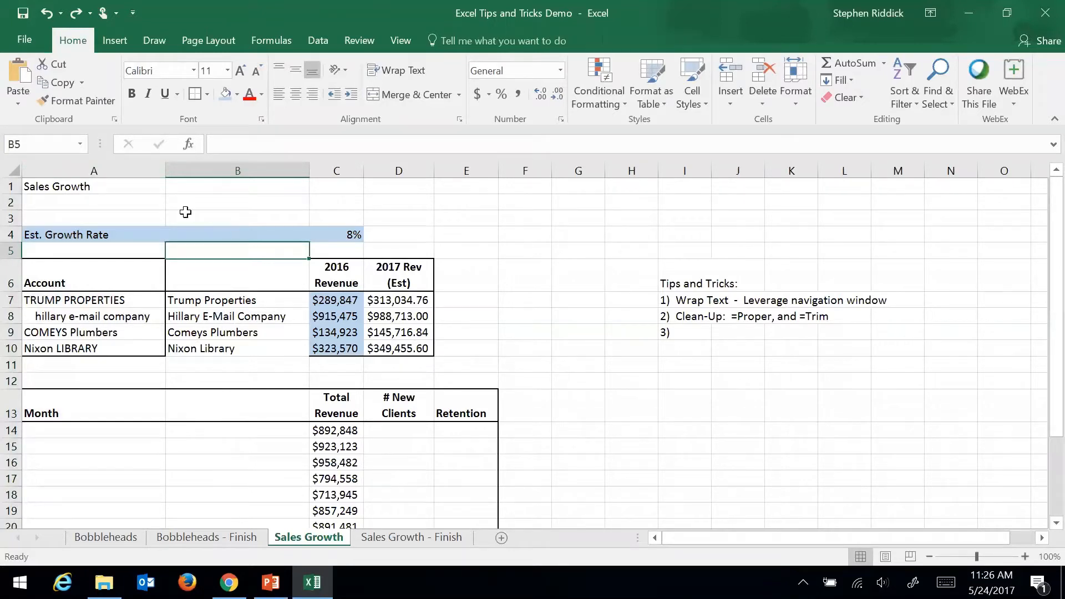
# Try hiding column A instead, and undo the hiding
pyautogui.click(96, 170)
pyautogui.rightClick(97, 171)
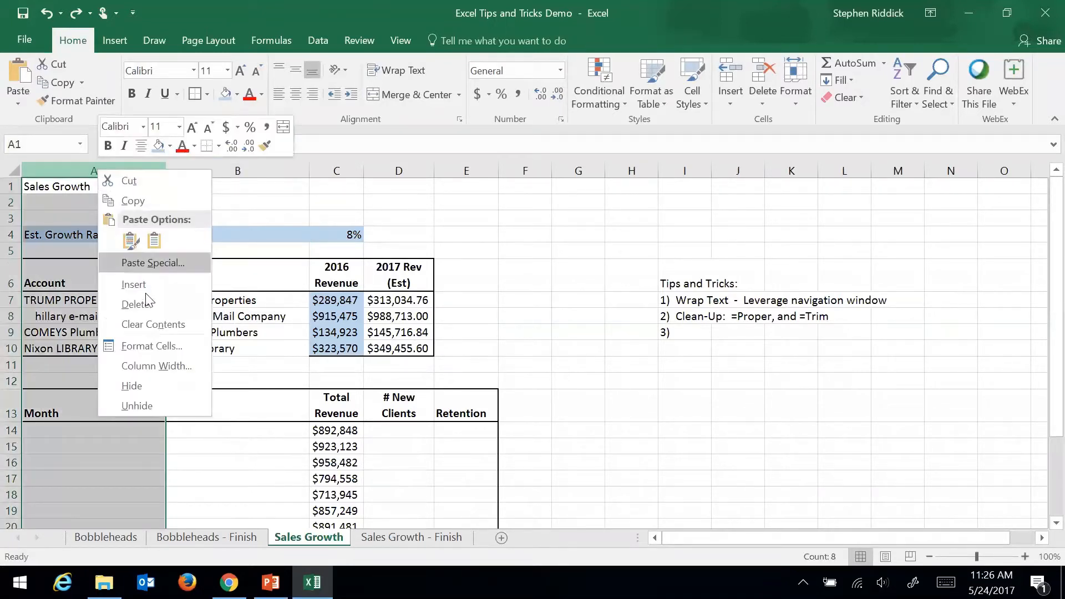
pyautogui.click(157, 384)
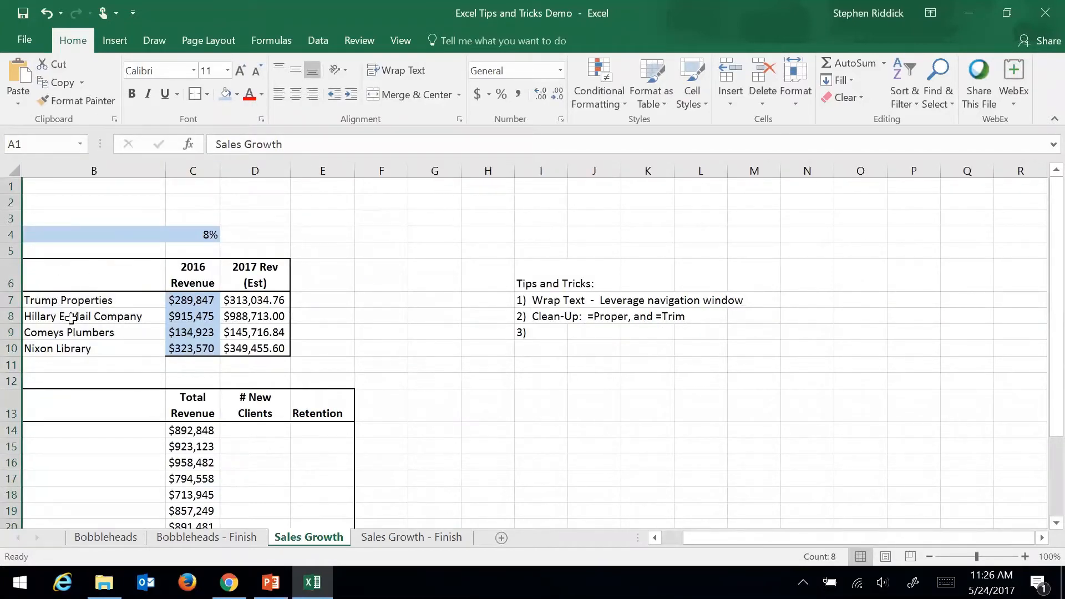
pyautogui.click(47, 13)
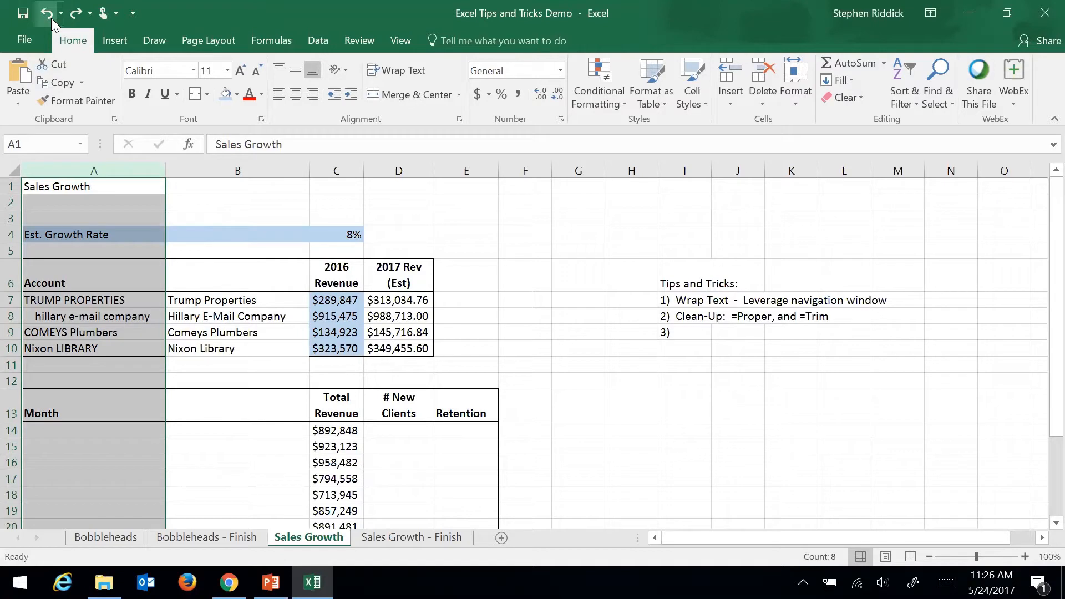
pyautogui.click(237, 367)
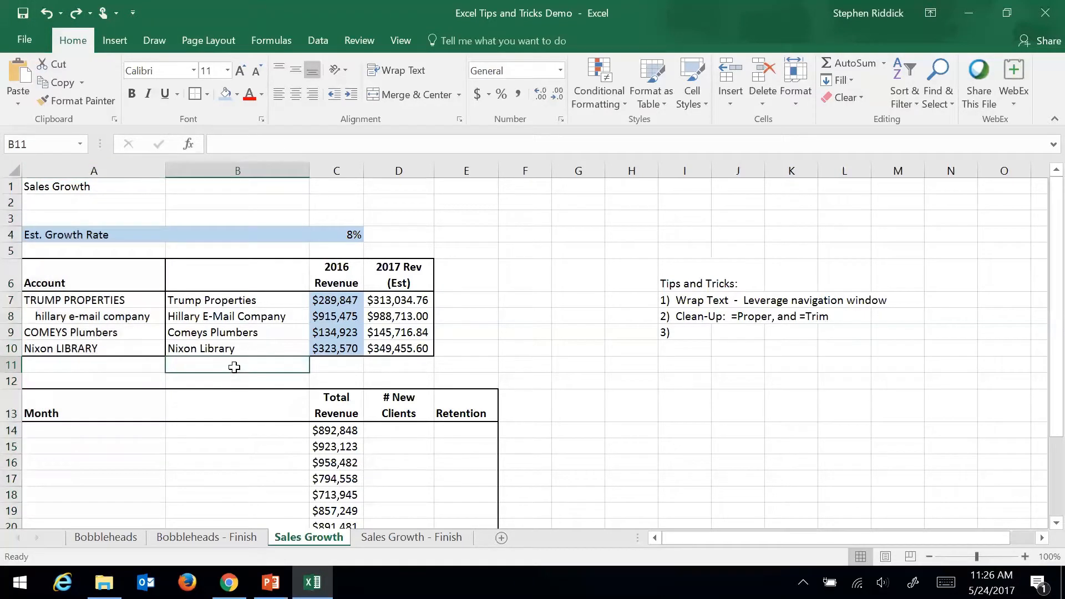
# Copy B7:B10 and bring up the Paste Special options for A7, leaving them without pasting
pyautogui.moveTo(220, 301); pyautogui.dragTo(224, 342)
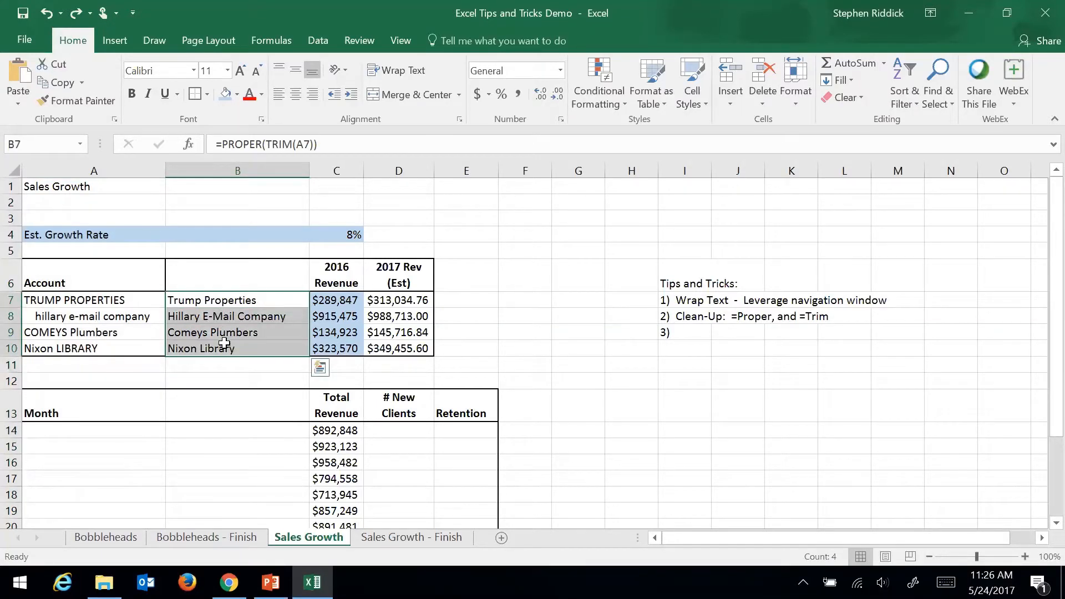
pyautogui.rightClick(221, 312)
pyautogui.click(260, 240)
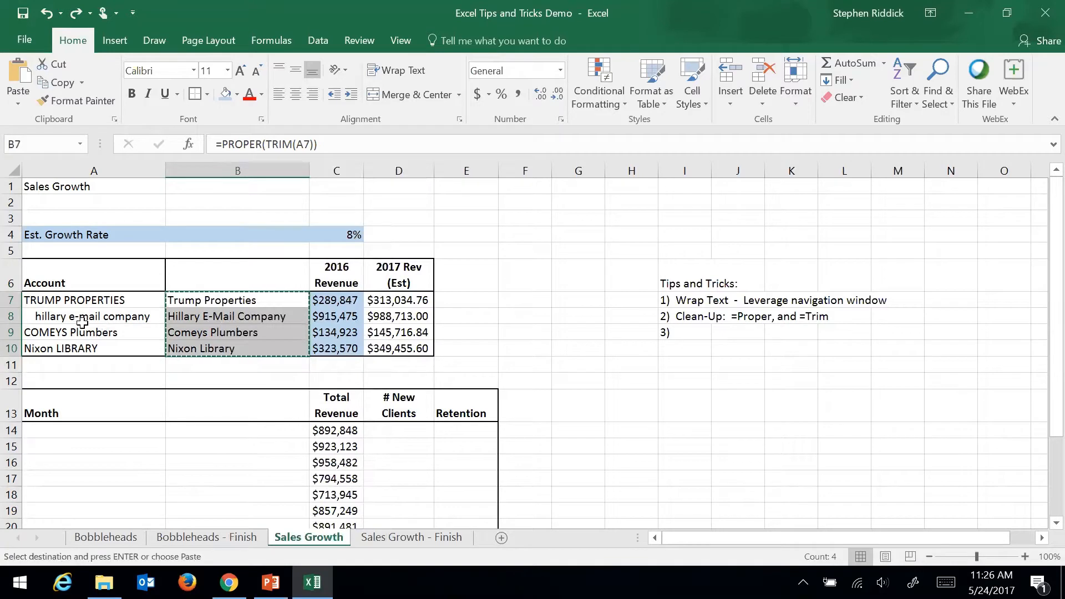
pyautogui.rightClick(66, 304)
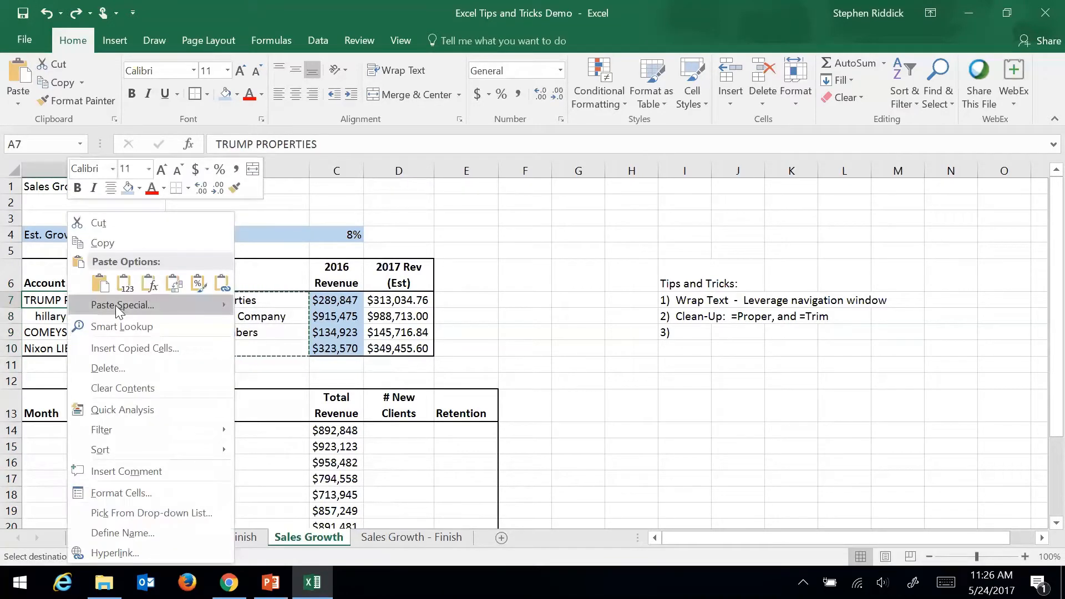
pyautogui.moveTo(218, 304)
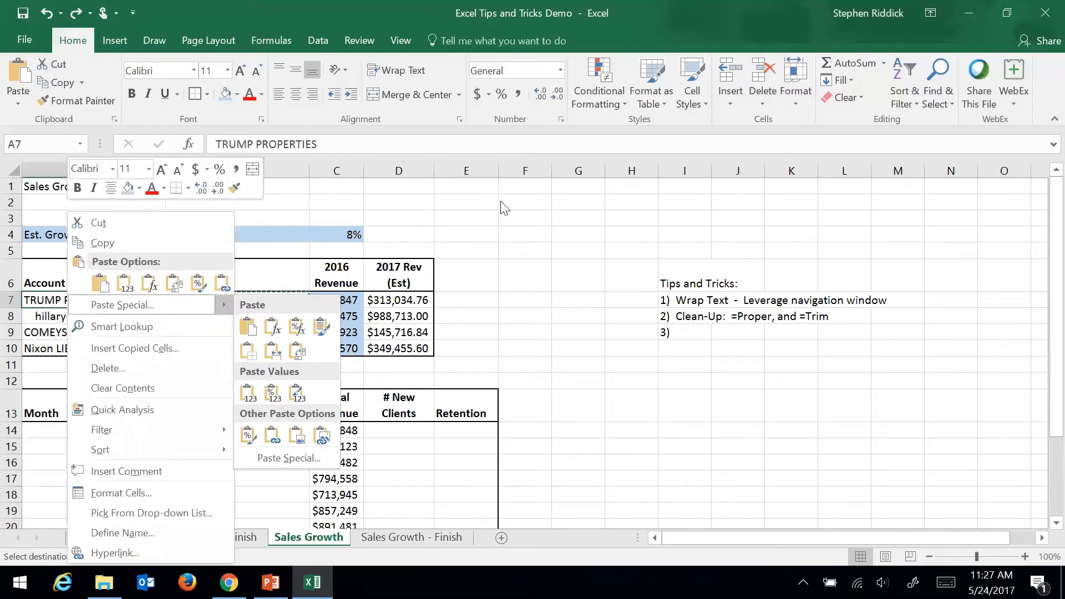
pyautogui.press('Escape')
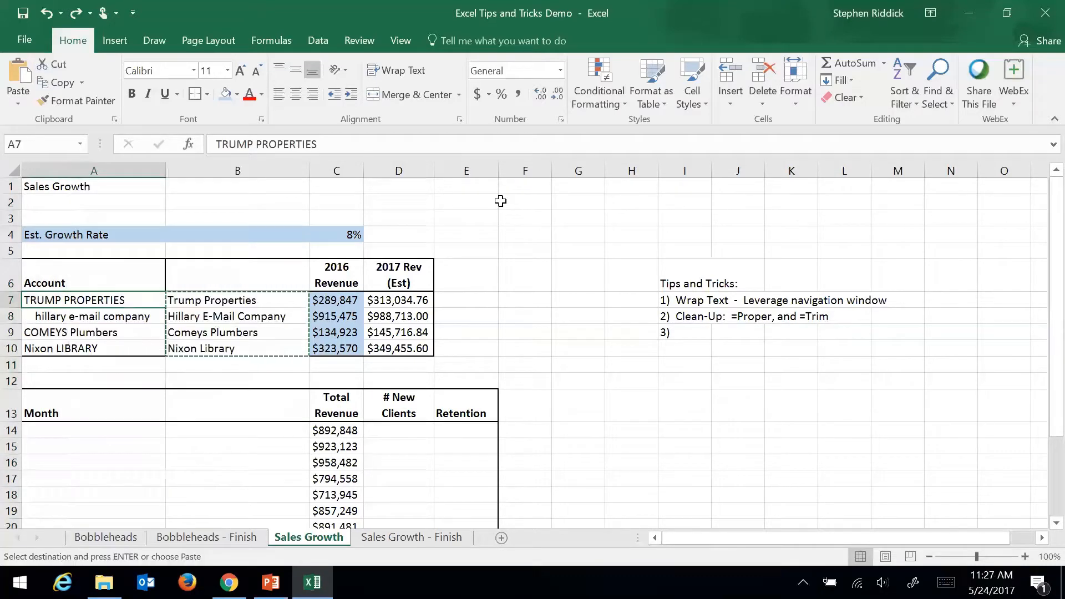
# Review the PROPER and TRIM formula behind the first cleaned account name in B7
pyautogui.click(207, 306)
pyautogui.doubleClick(207, 303)
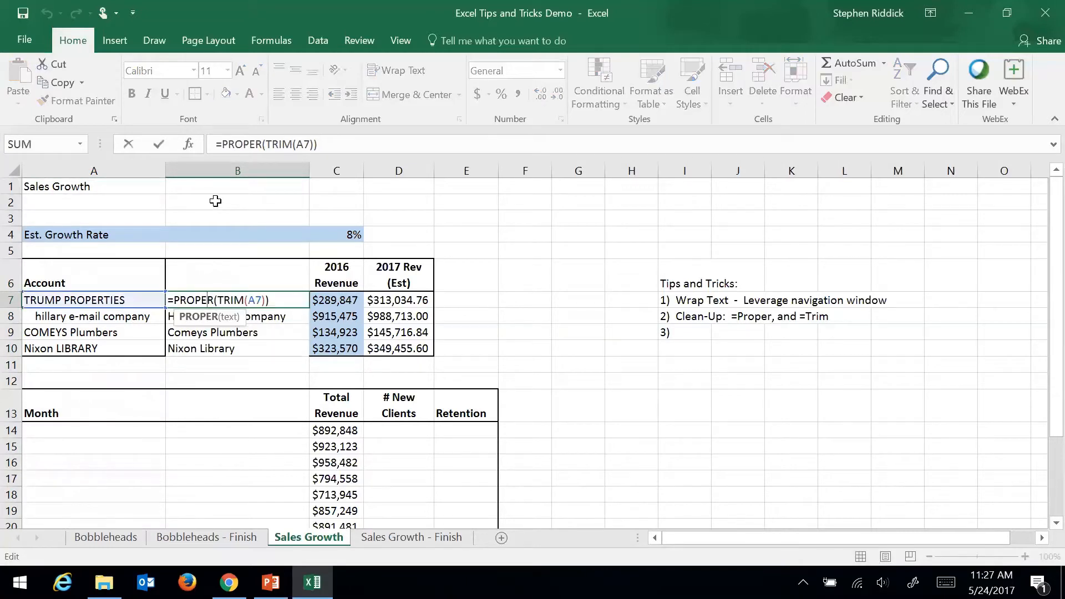
pyautogui.press('Return')
# Copy the cleaned account names from B7:B10 onto A7:A10 as values only
pyautogui.moveTo(217, 300); pyautogui.dragTo(220, 346)
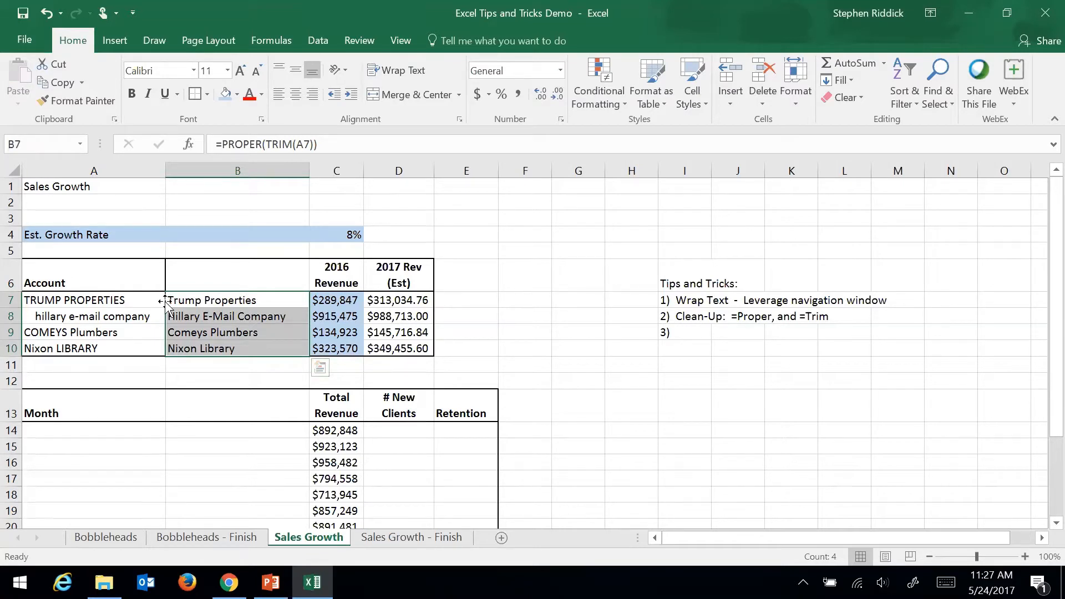
pyautogui.moveTo(165, 303); pyautogui.dragTo(166, 304)
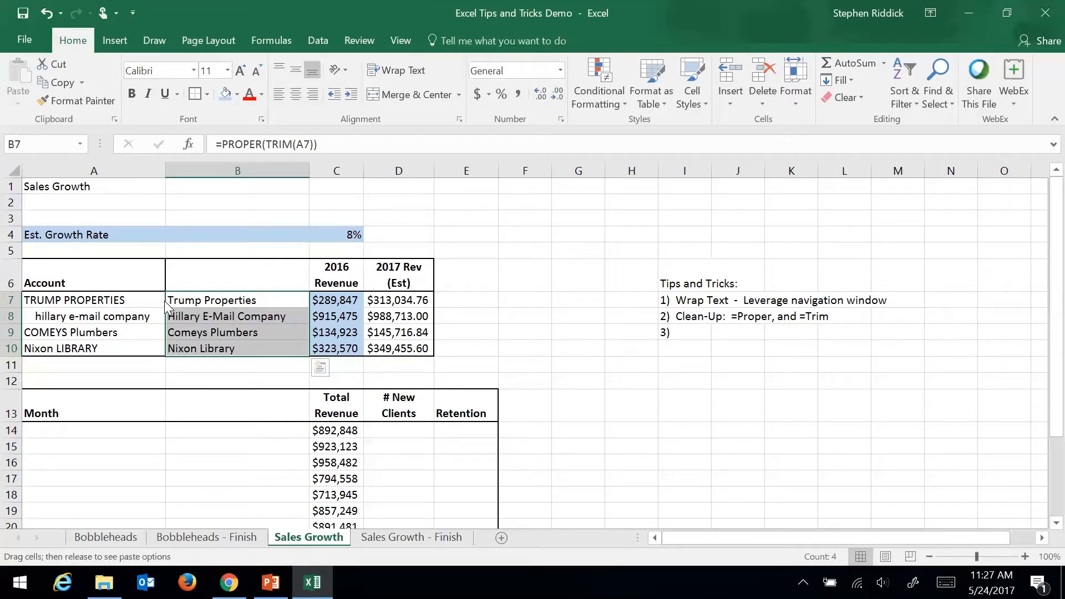
pyautogui.moveTo(165, 304); pyautogui.dragTo(134, 302)
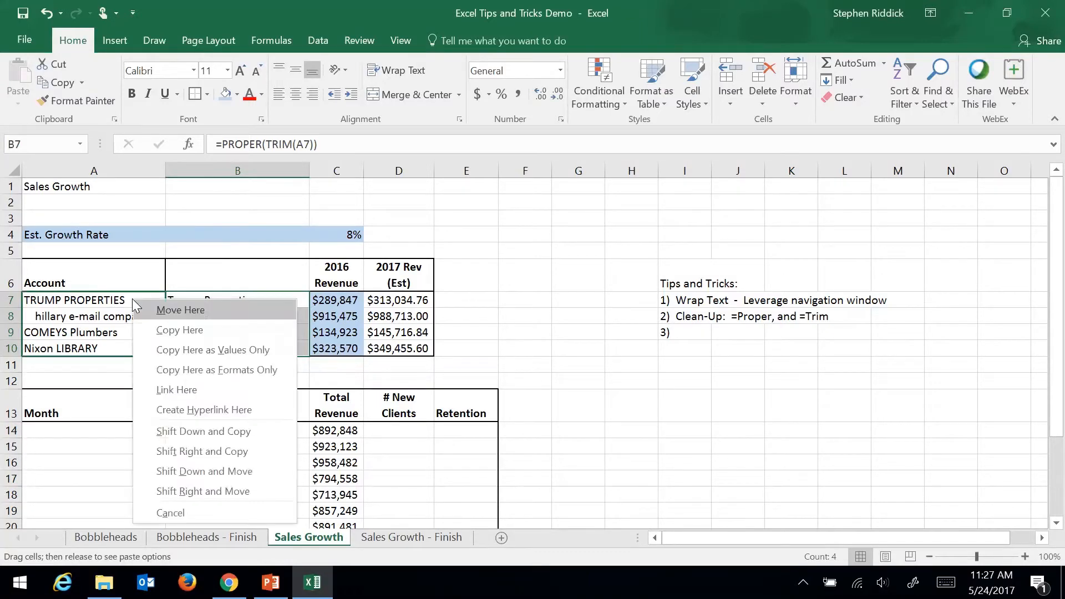
pyautogui.click(172, 346)
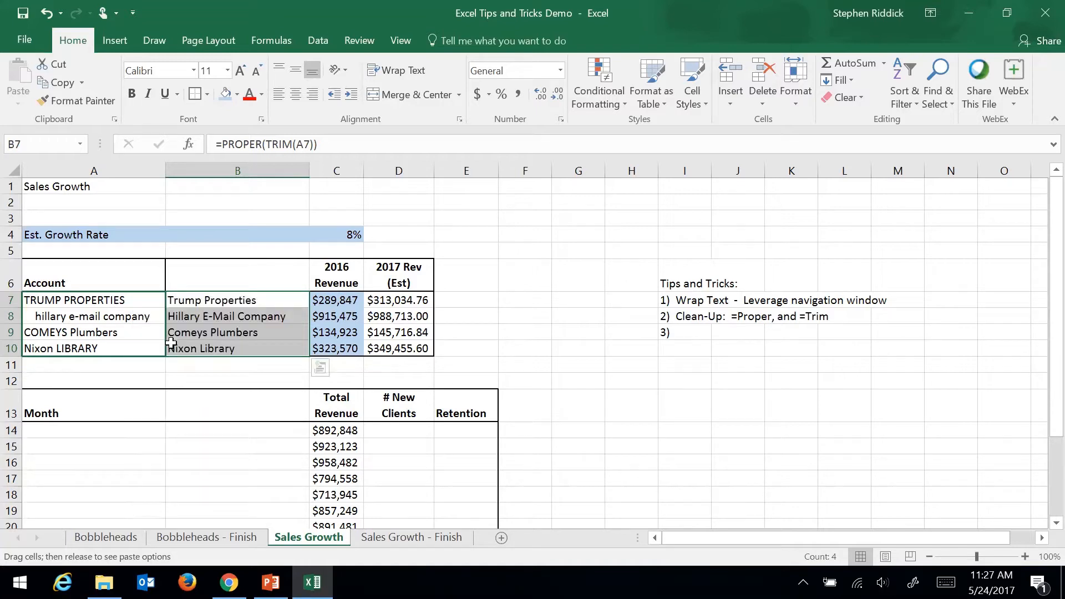
# Compare the contents of A7 and B7 to check whether each holds plain text or a formula
pyautogui.click(91, 304)
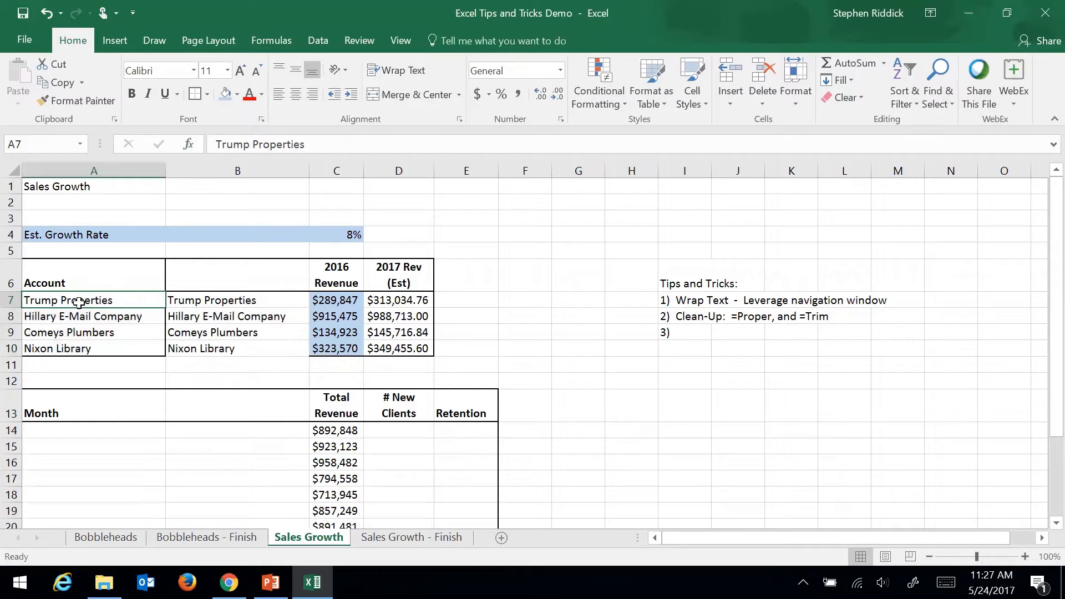
pyautogui.click(305, 144)
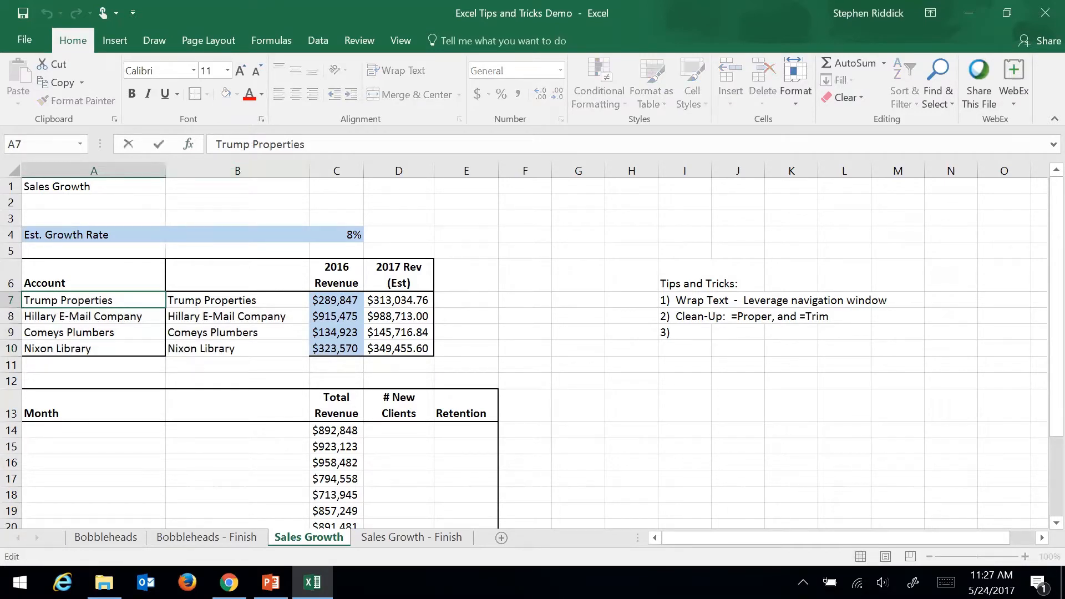
pyautogui.click(201, 298)
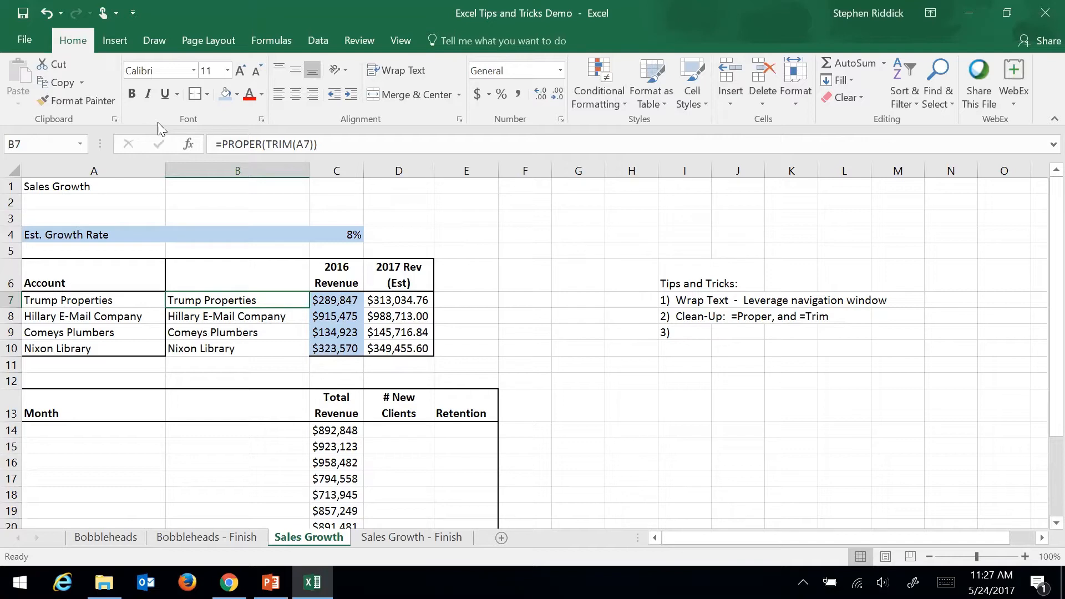
pyautogui.click(104, 302)
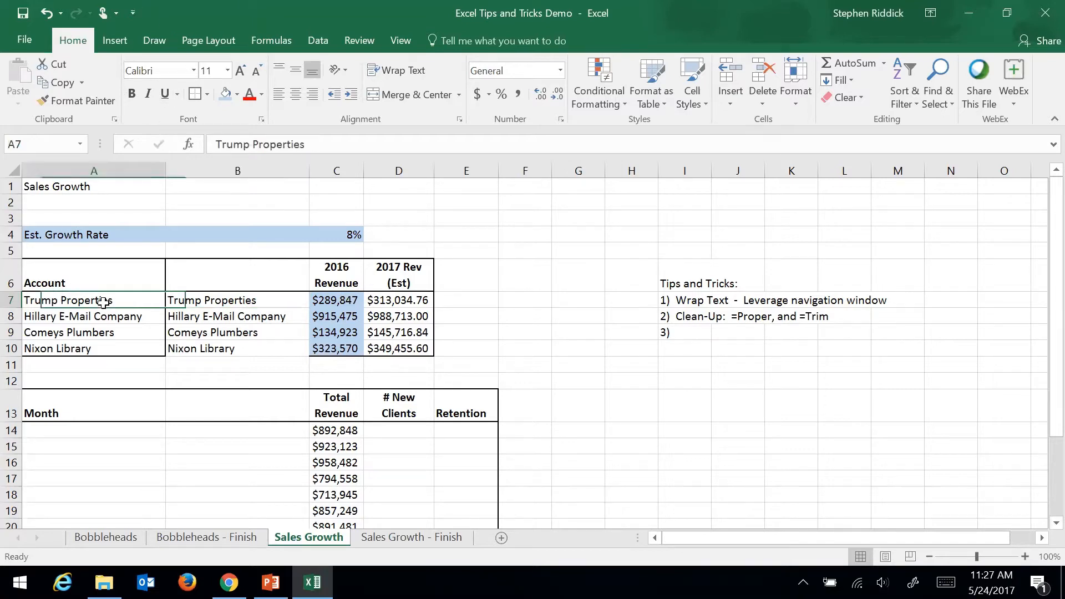
# Delete helper column B containing the PROPER and TRIM formulas
pyautogui.click(237, 170)
pyautogui.rightClick(203, 169)
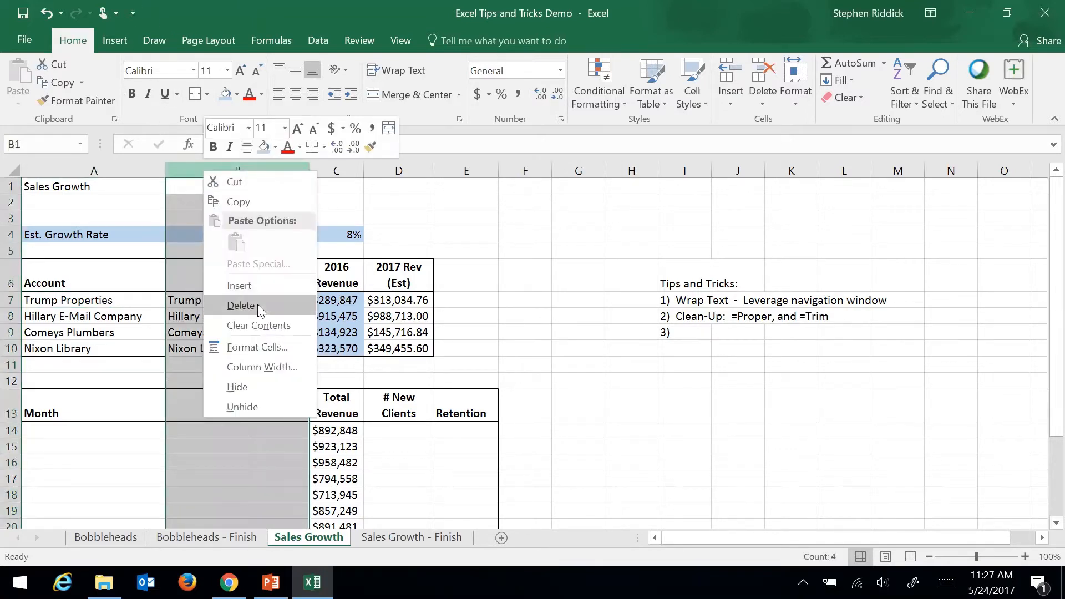
pyautogui.press('Escape')
pyautogui.hotkey('ctrl', '-')
pyautogui.click(366, 300)
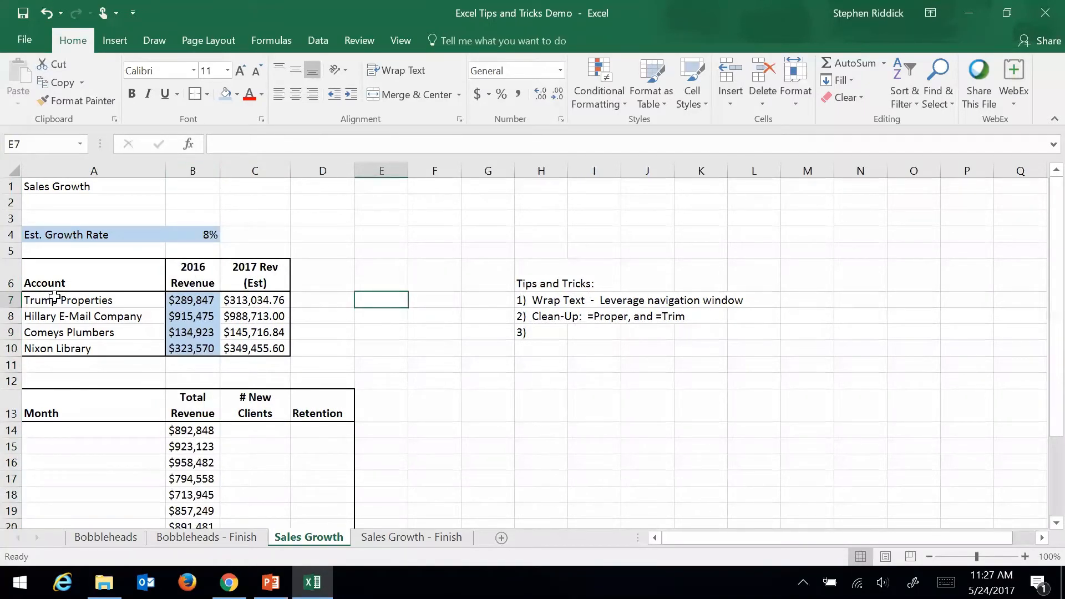
# Complete tip 3 in H9 as "3) Copy Values: Select, right-click and hold mouse, move, copy values"
pyautogui.click(563, 333)
pyautogui.press('F2')
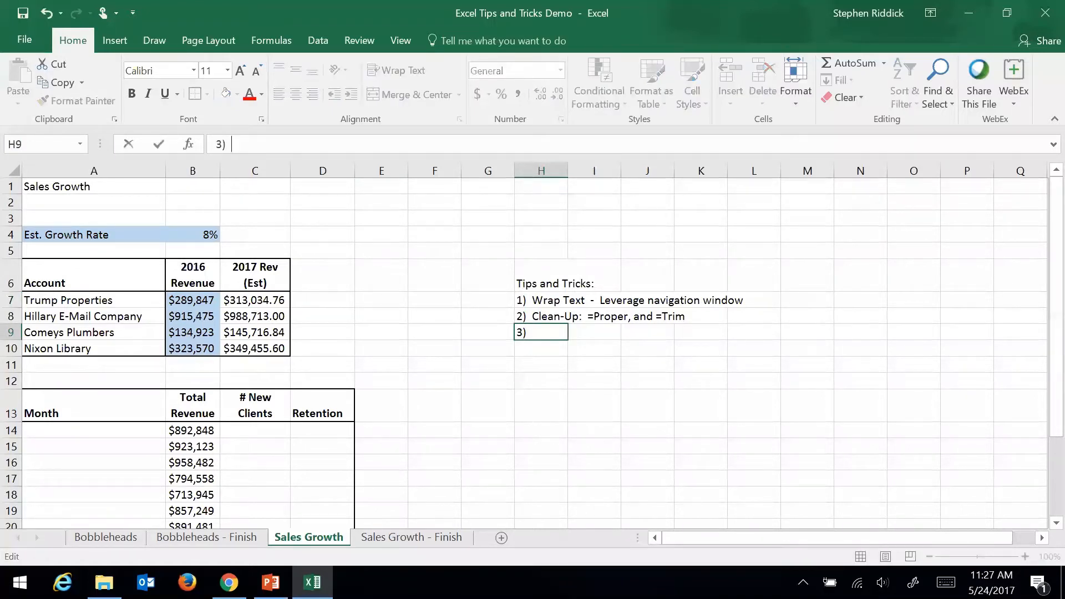
pyautogui.write('Copy Values:  ')
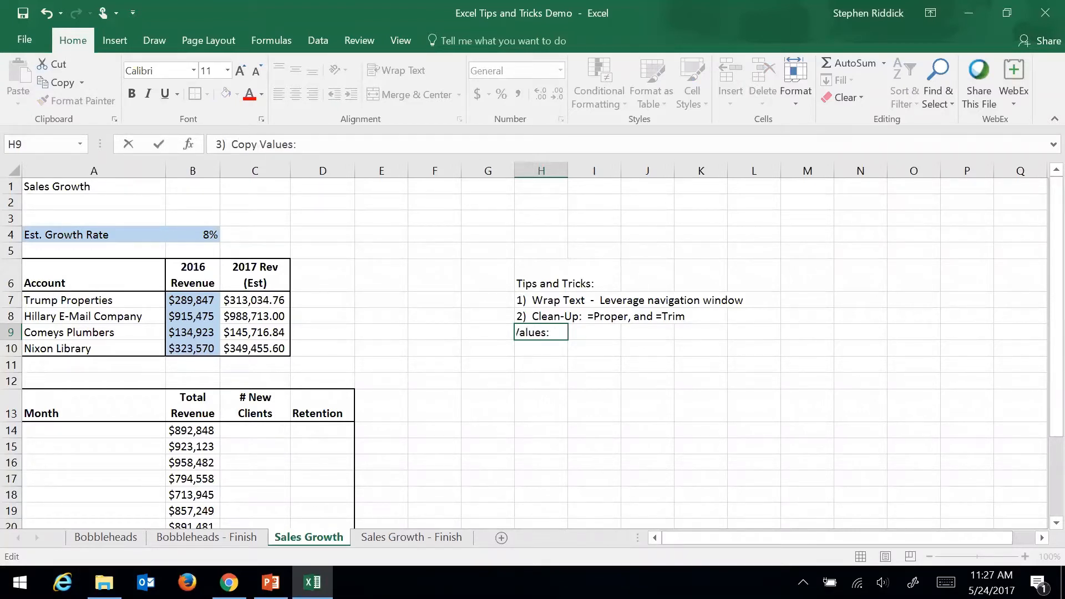
pyautogui.write('Select, hold down')
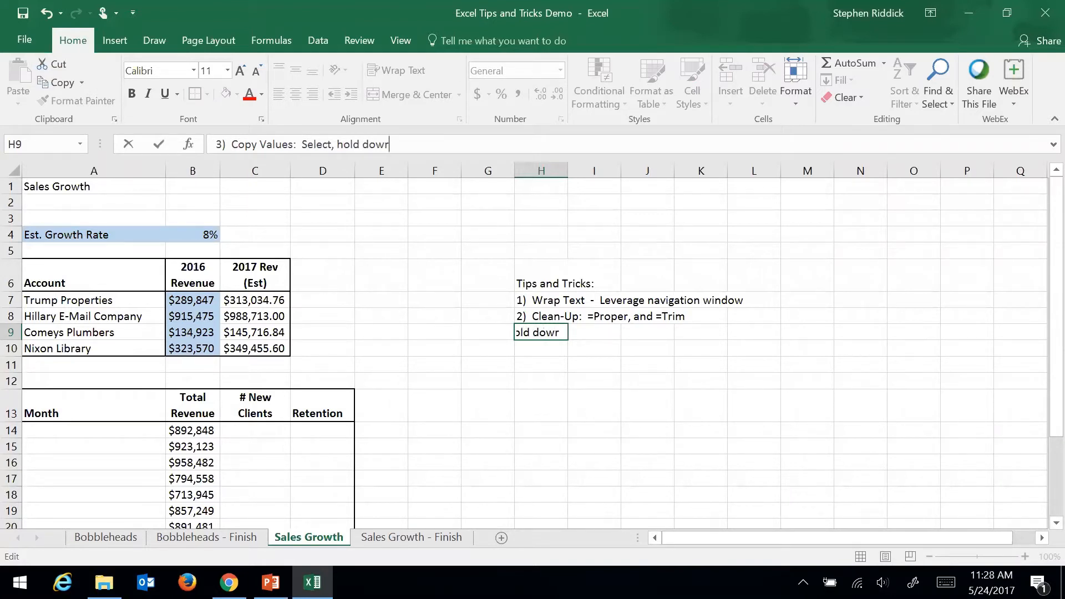
pyautogui.press('BackSpace')
pyautogui.press('BackSpace')
pyautogui.press('BackSpace')
pyautogui.press('BackSpace')
pyautogui.press('BackSpace')
pyautogui.press('BackSpace')
pyautogui.press('BackSpace')
pyautogui.press('BackSpace')
pyautogui.press('BackSpace')
pyautogui.write('right-')
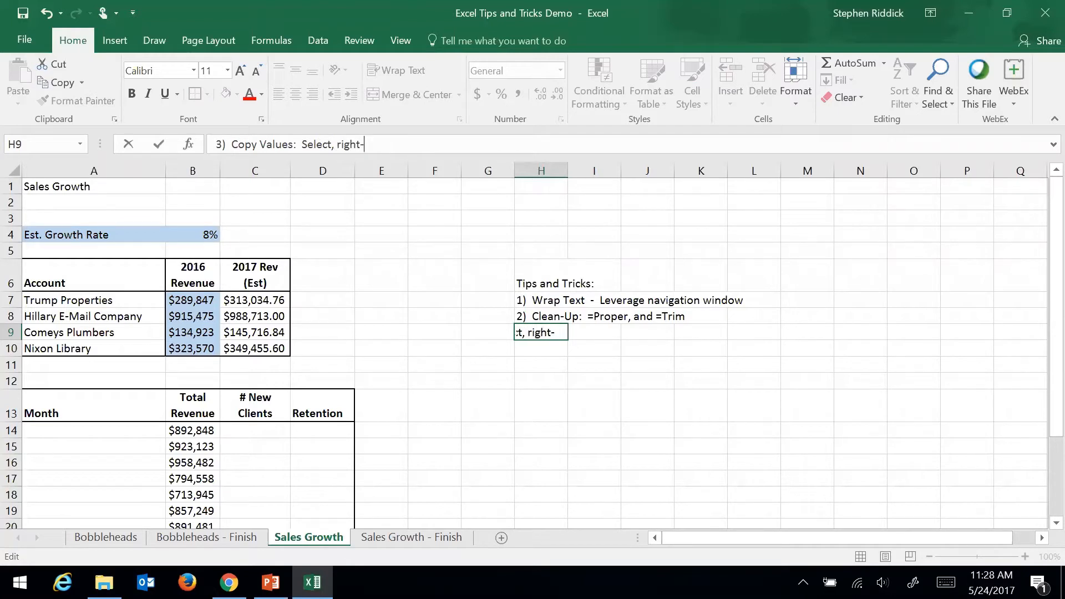
pyautogui.write('click and hold mo')
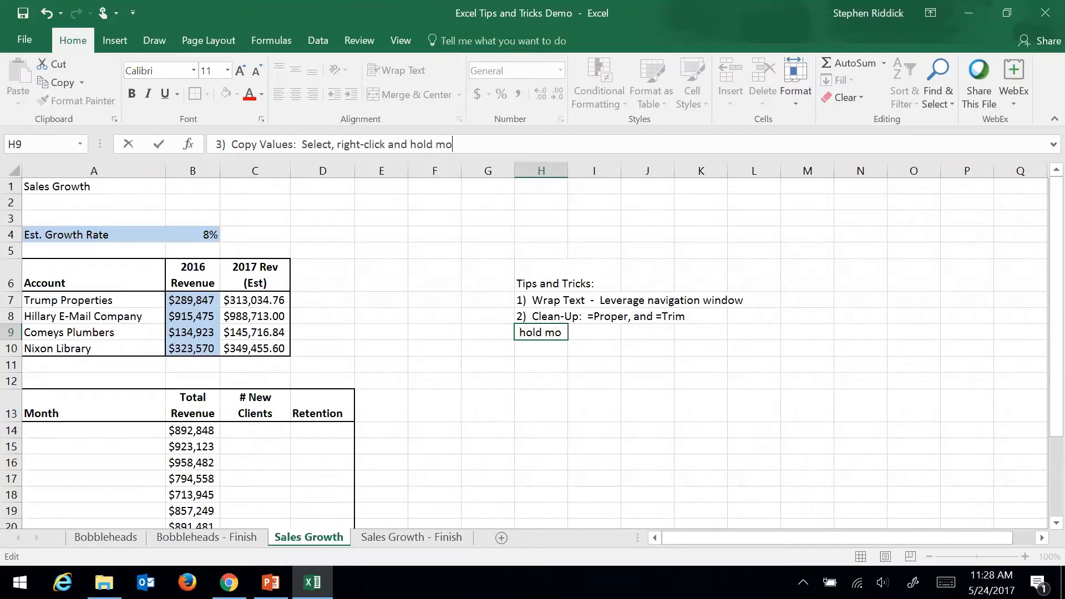
pyautogui.write('use, move, cop')
pyautogui.write('y values')
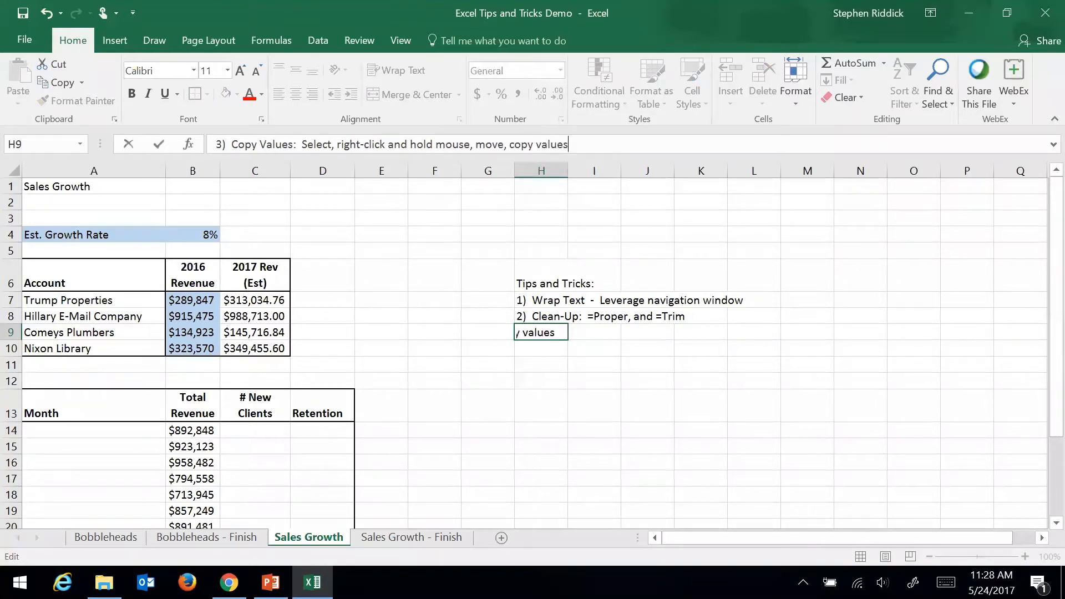
pyautogui.press('Return')
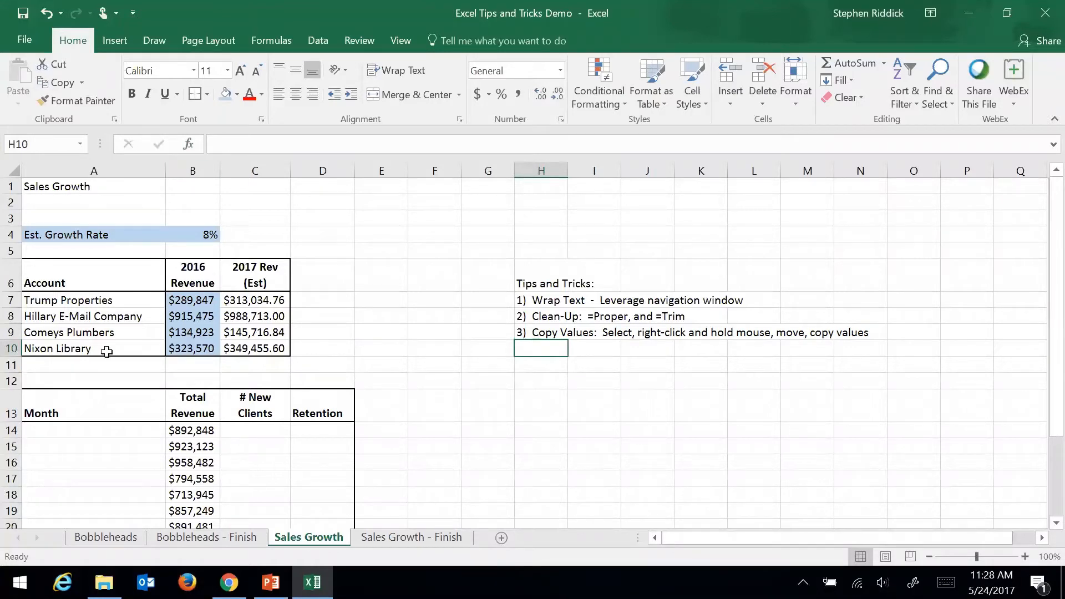
# Enter January in A14 and fill the Month column down through December in A25
pyautogui.click(99, 437)
pyautogui.moveTo(1044, 345); pyautogui.dragTo(1043, 393)
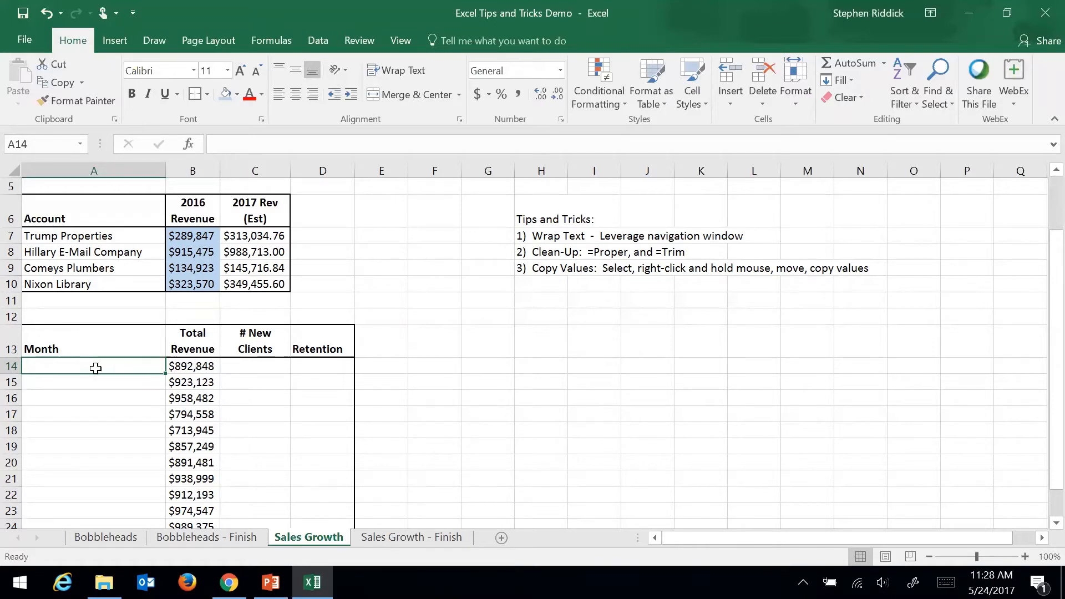
pyautogui.write('January')
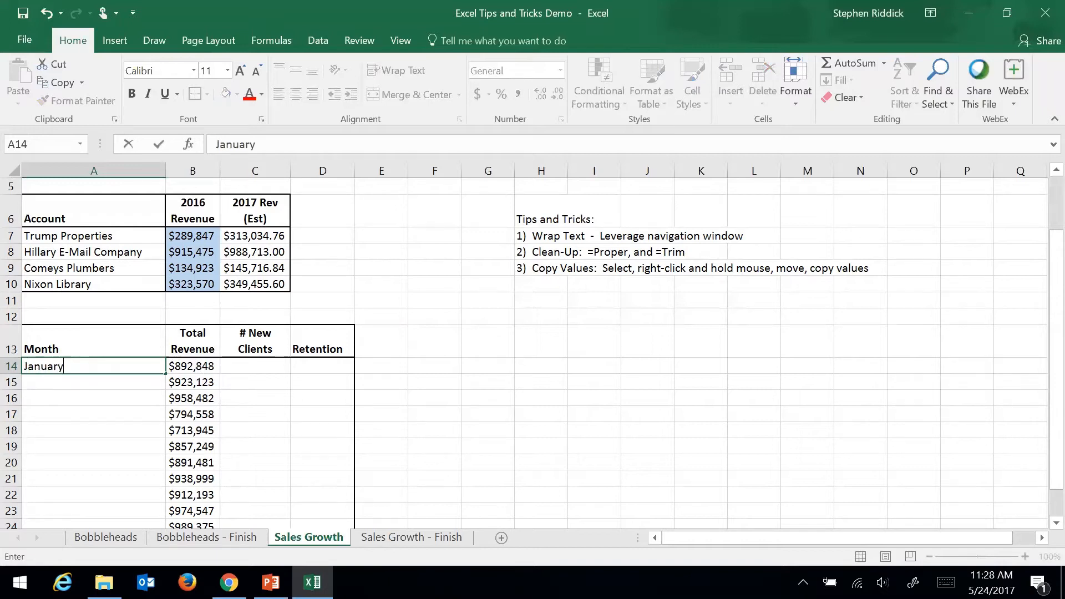
pyautogui.press('Return')
pyautogui.click(88, 367)
pyautogui.doubleClick(164, 374)
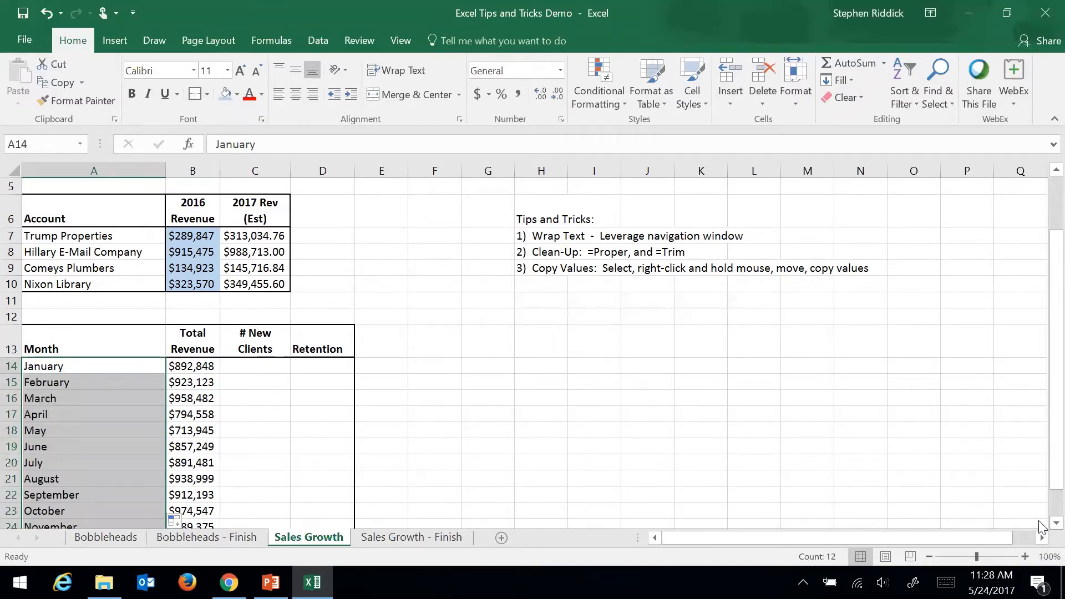
pyautogui.scroll(-2, 1042, 518)
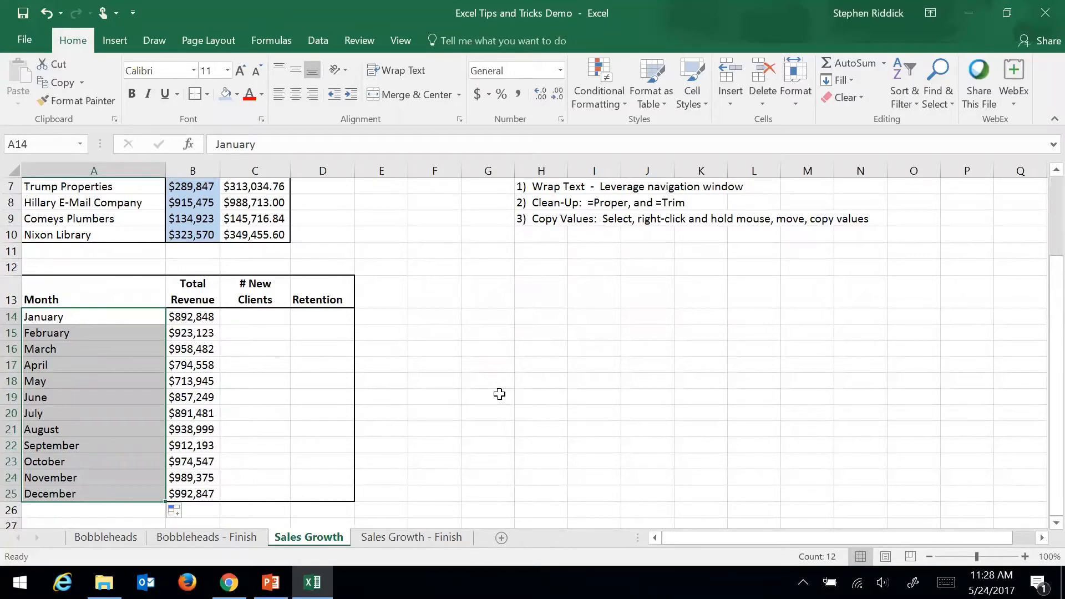
pyautogui.click(499, 394)
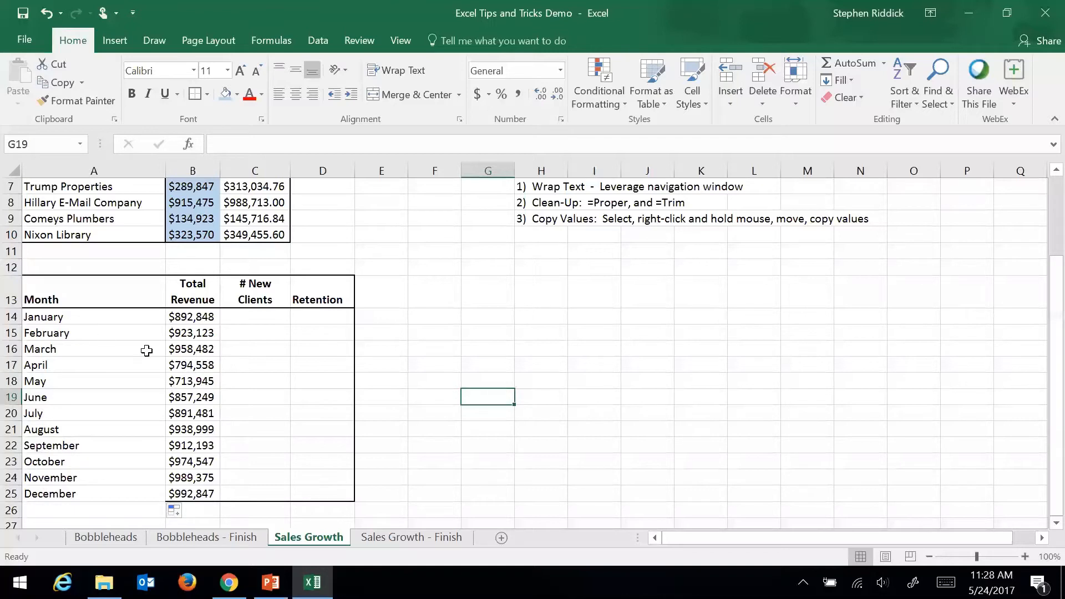
# Enter TBD in D14 and fill it down the Retention column to the December row
pyautogui.click(327, 334)
pyautogui.click(325, 317)
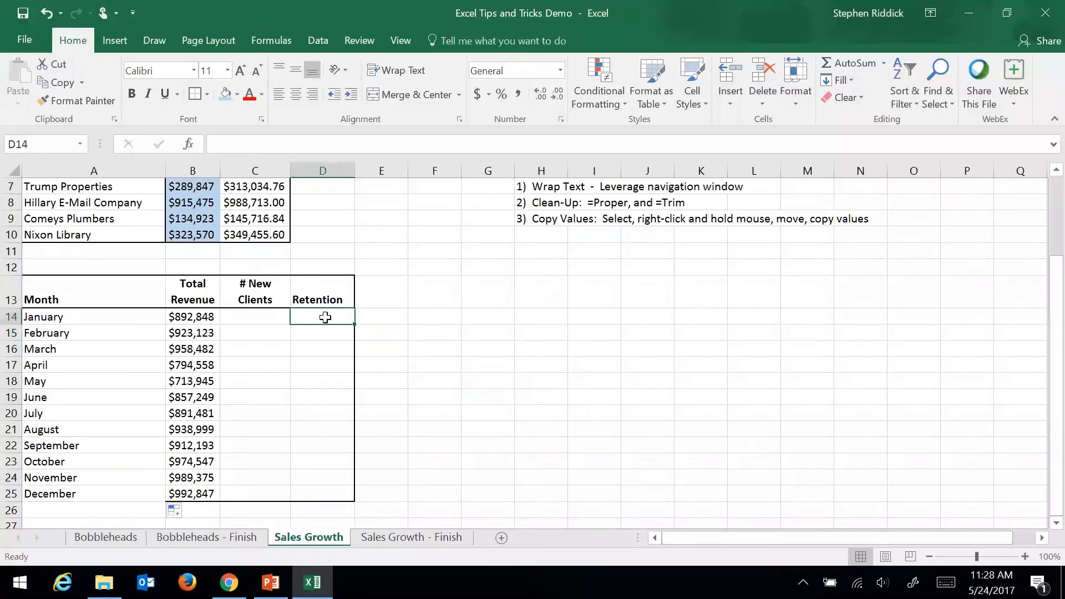
pyautogui.write('TBD')
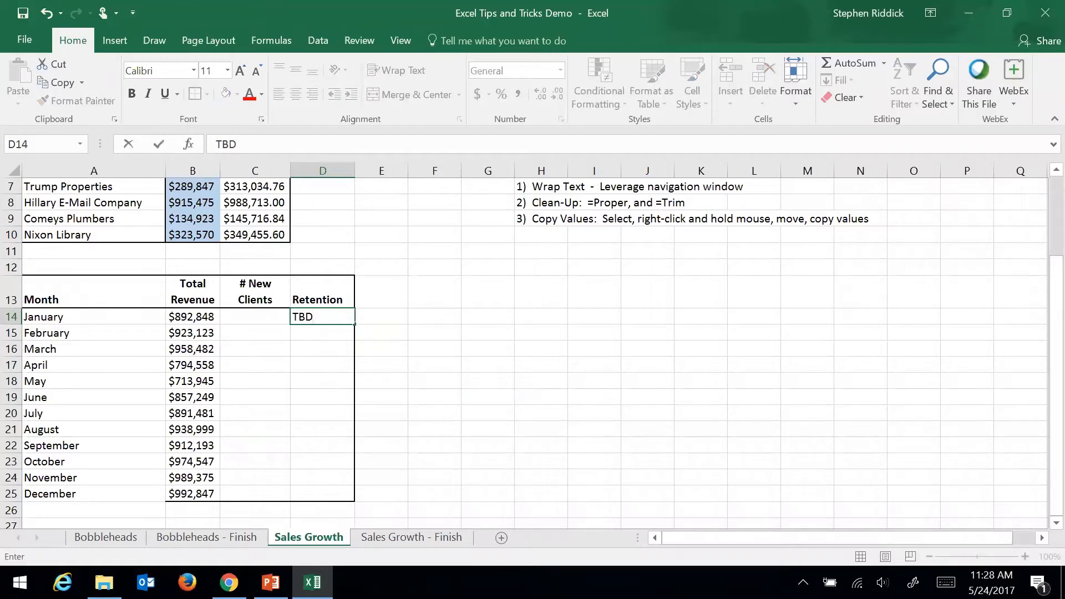
pyautogui.press('Return')
pyautogui.click(314, 316)
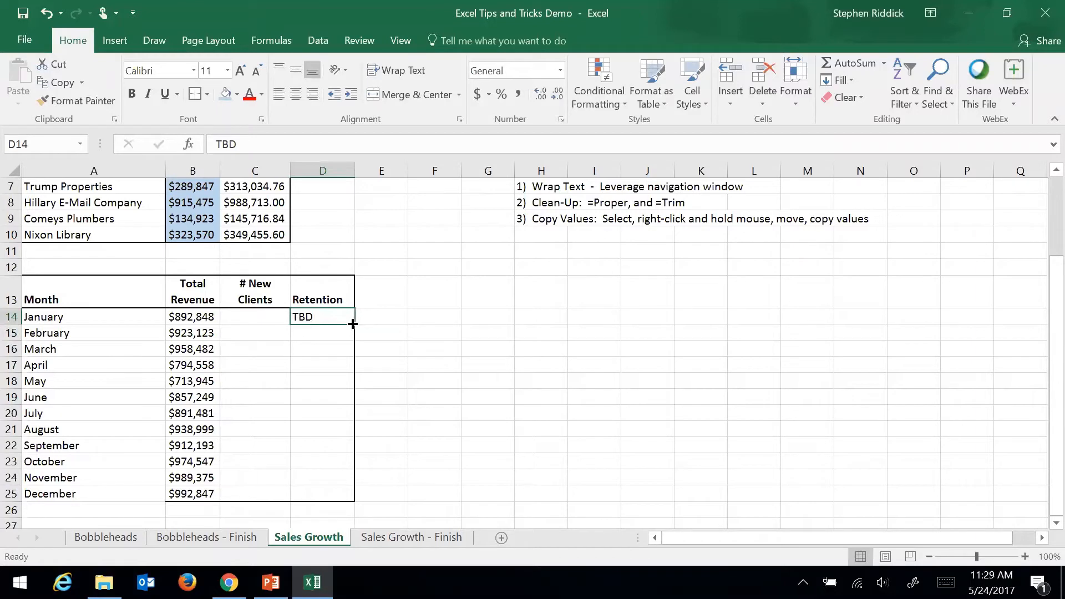
pyautogui.doubleClick(352, 324)
pyautogui.click(449, 349)
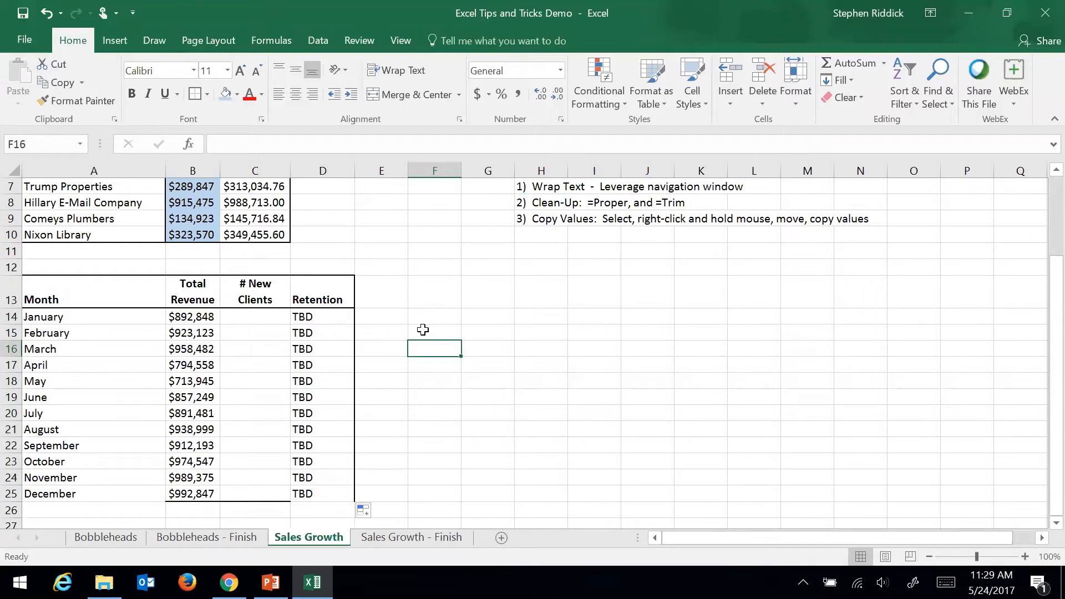
# Record tip 4 in H10 as "4) Enter Text: Double click to quickly permeate through data set" and enter "5)" in H11
pyautogui.click(525, 232)
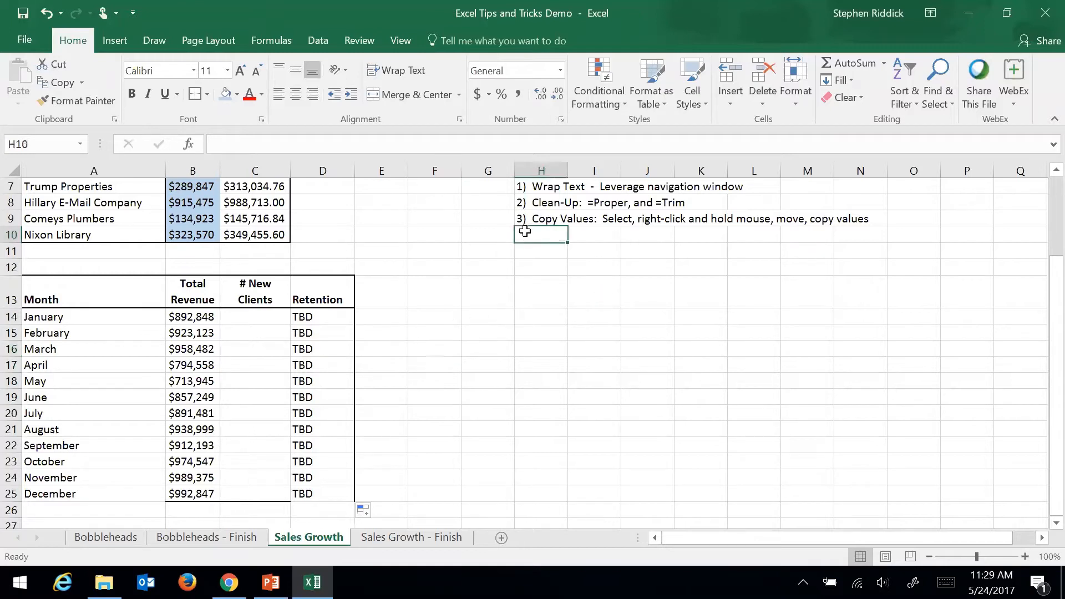
pyautogui.write('4')
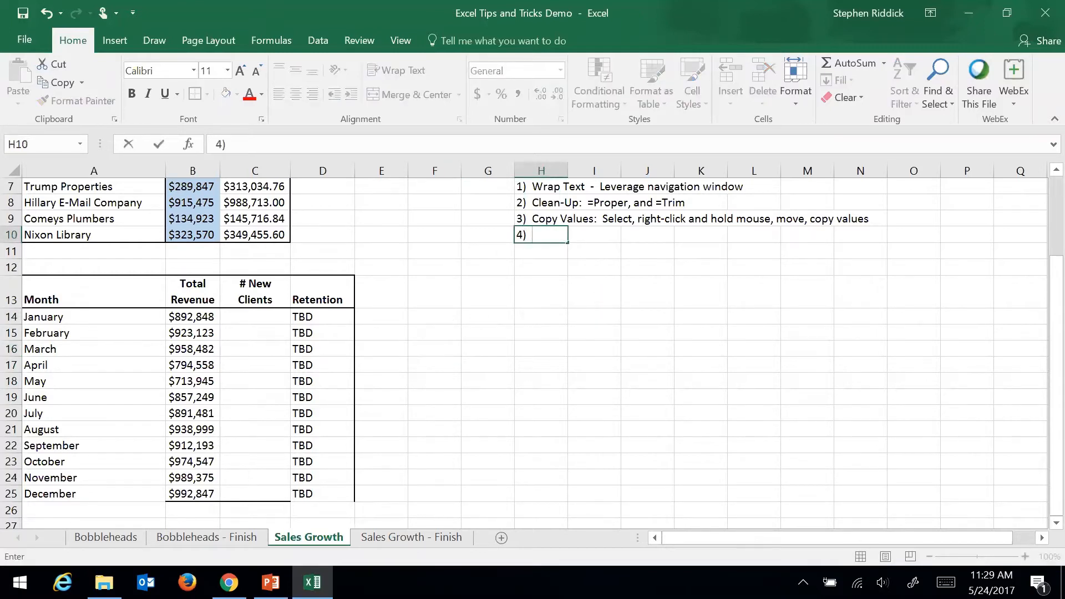
pyautogui.write(')  Enter Text')
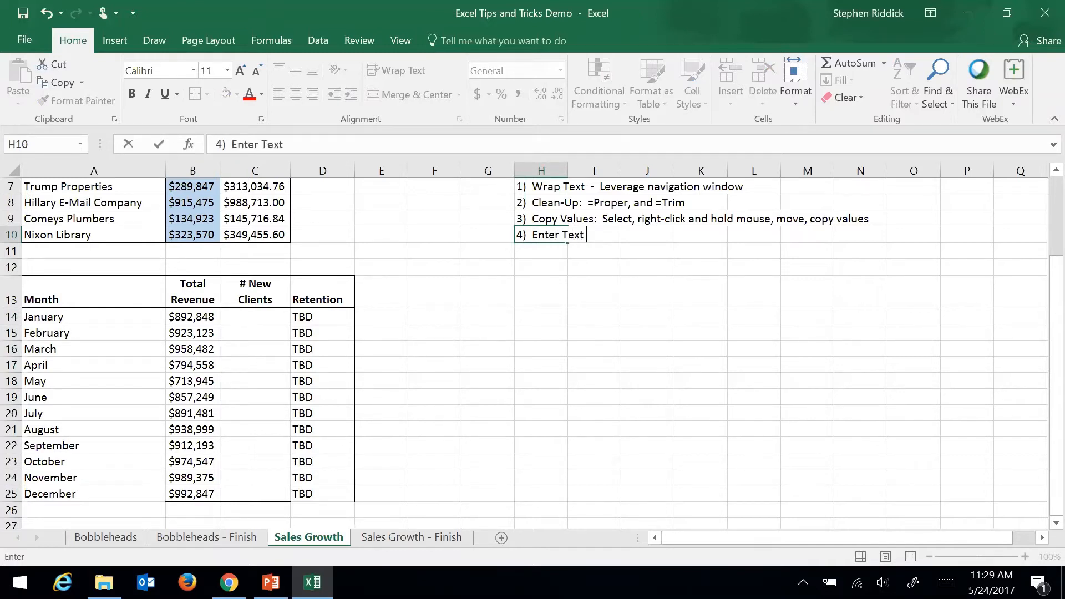
pyautogui.write(':  Double click to ')
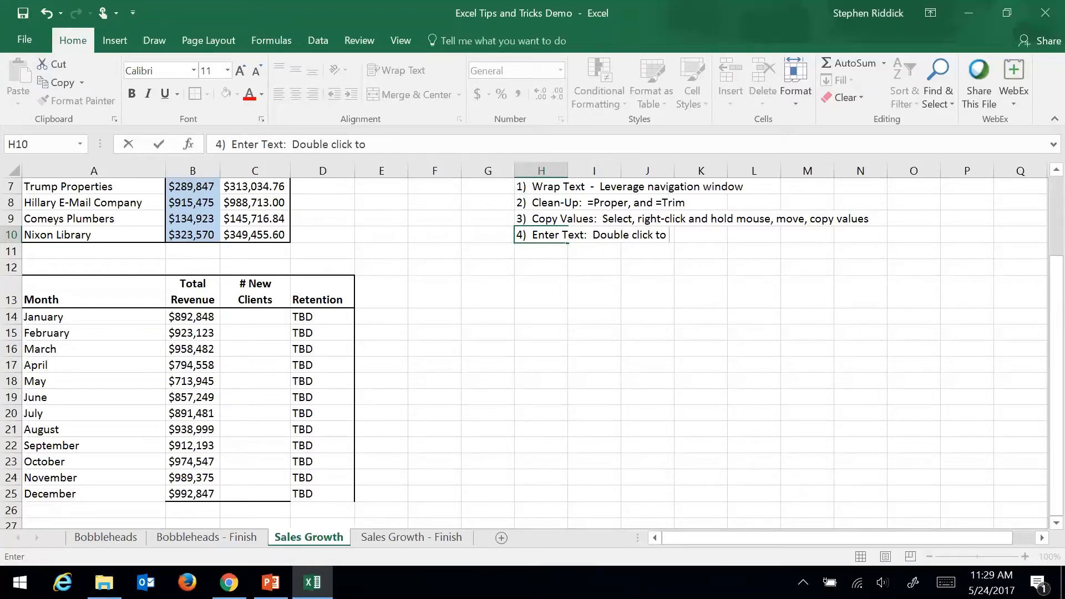
pyautogui.write('quickly permeate through data set')
pyautogui.press('Return')
pyautogui.write('5)')
pyautogui.press('Return')
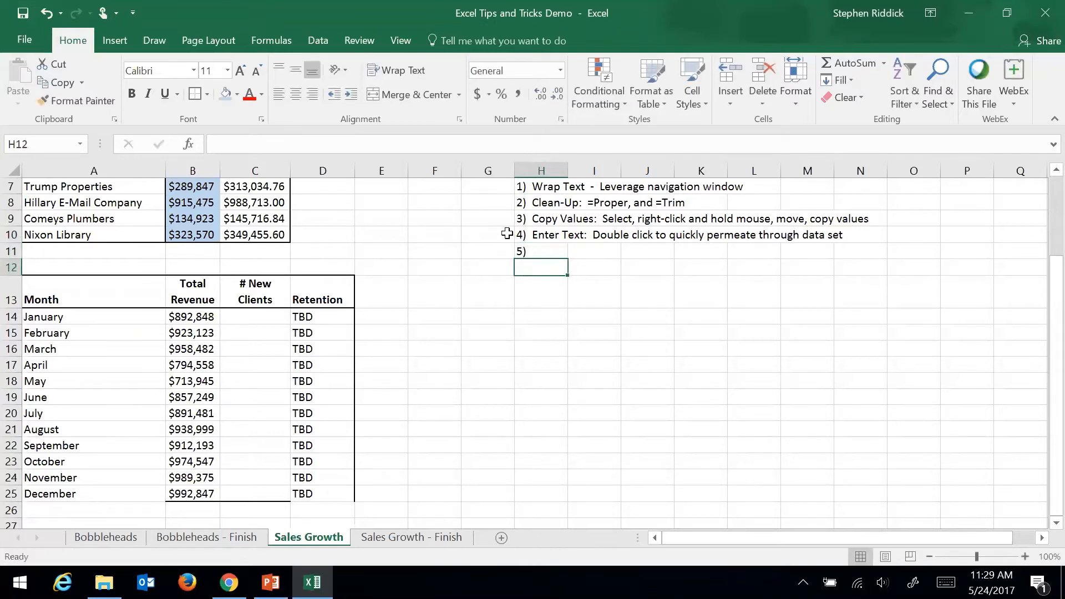
pyautogui.click(432, 351)
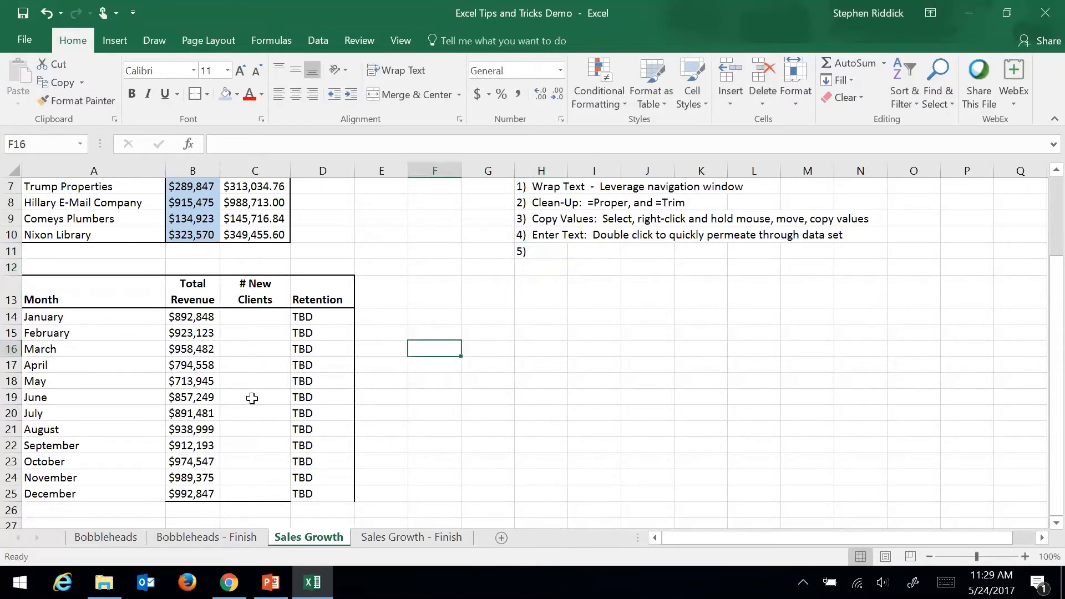
# Enter 4, 3, 3, 2 and 4 as the new client counts for January through May in C14:C18
pyautogui.click(247, 318)
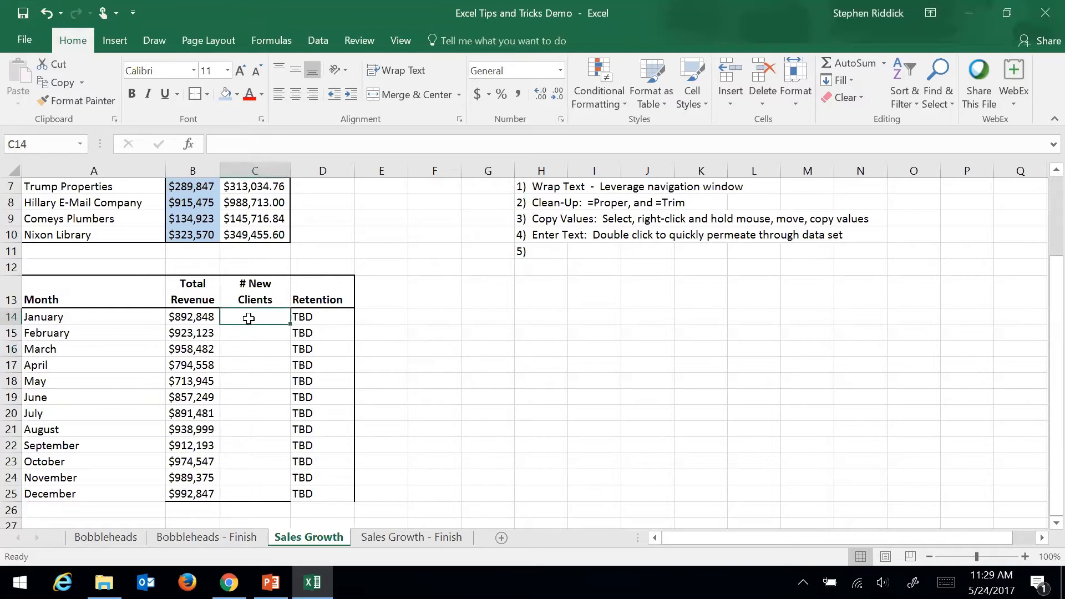
pyautogui.write('4')
pyautogui.press('Return')
pyautogui.write('3')
pyautogui.press('Return')
pyautogui.write('3')
pyautogui.press('Return')
pyautogui.write('2')
pyautogui.press('Return')
pyautogui.write('4')
pyautogui.press('Return')
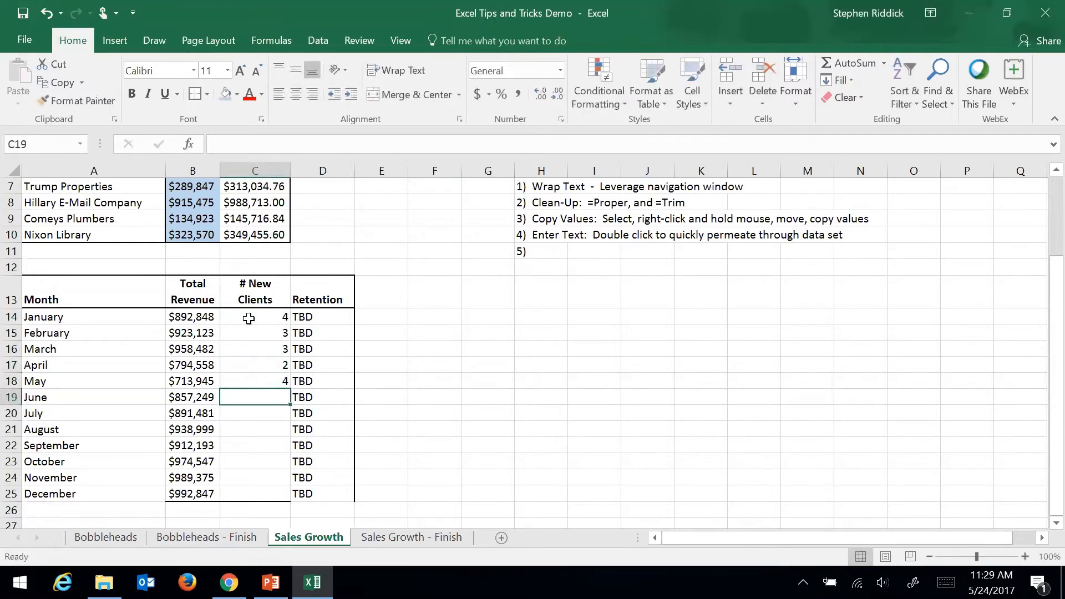
# Clear the new client counts for January through May from C14:C18
pyautogui.click(248, 319)
pyautogui.press('BackSpace')
pyautogui.press('Return')
pyautogui.press('BackSpace')
pyautogui.press('Return')
pyautogui.press('BackSpace')
pyautogui.press('Return')
pyautogui.press('BackSpace')
pyautogui.press('Return')
pyautogui.press('BackSpace')
pyautogui.press('Return')
# Enter 4 new clients simultaneously for January, April, August, September and November in the # New Clients column
pyautogui.click(248, 319)
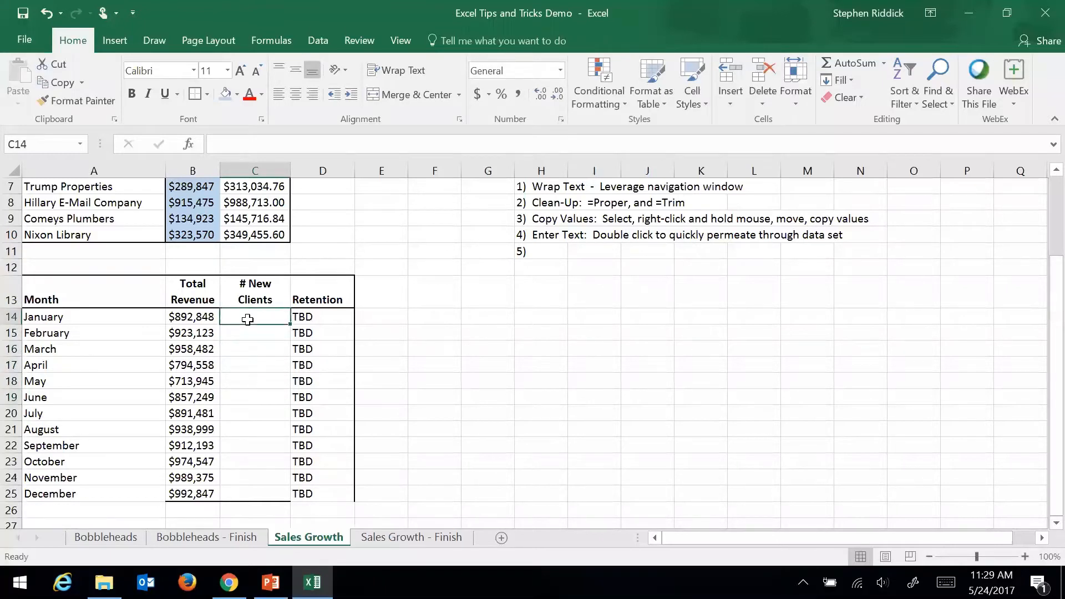
pyautogui.click(256, 366)
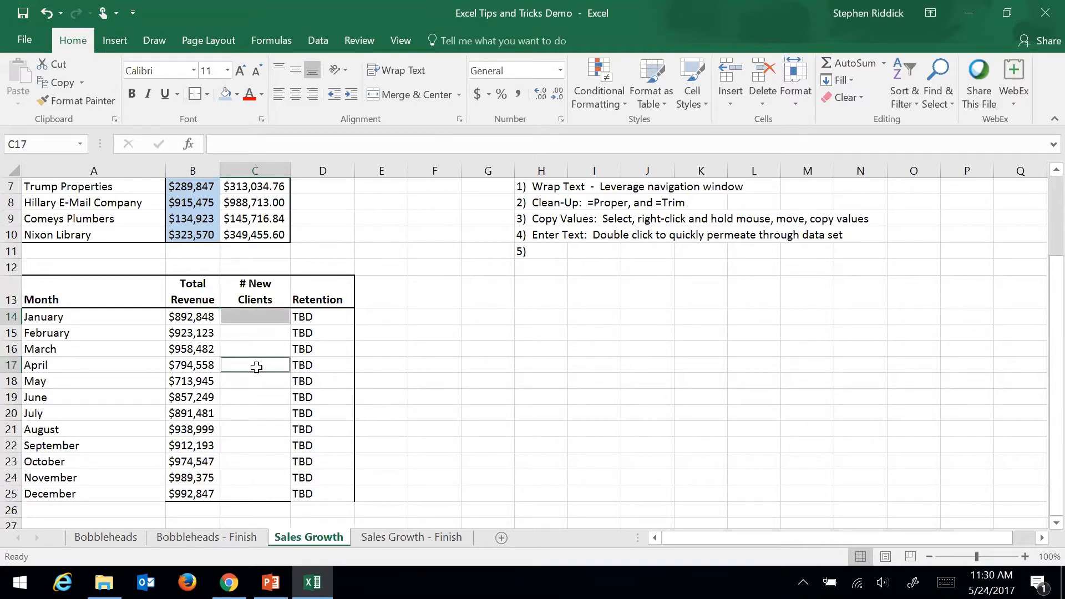
pyautogui.keyDown('ctrl'); pyautogui.click(241, 427); pyautogui.keyUp('ctrl')
pyautogui.keyDown('ctrl'); pyautogui.click(244, 444); pyautogui.keyUp('ctrl')
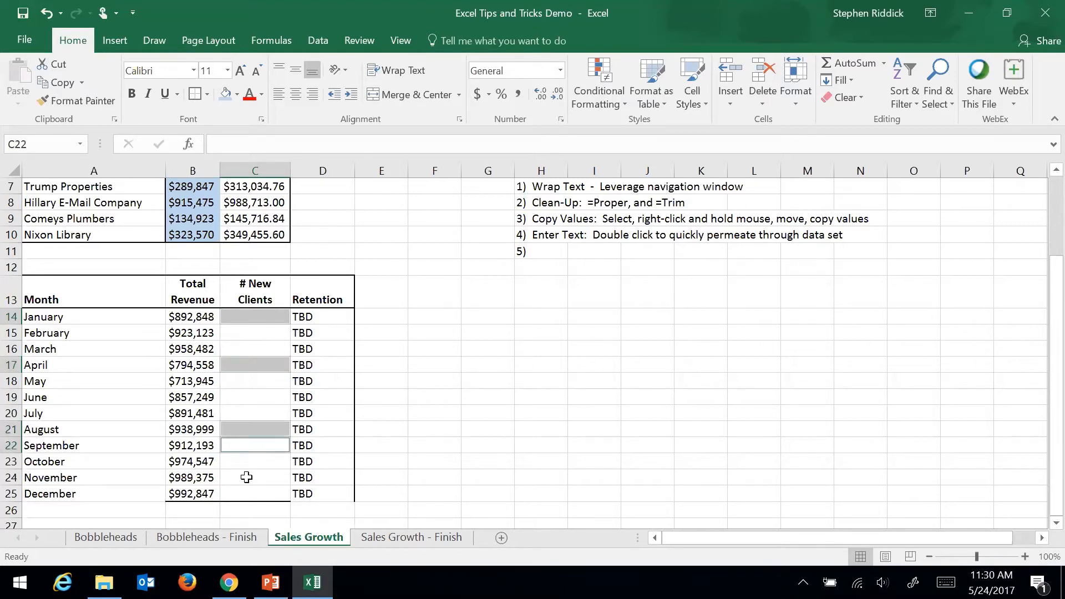
pyautogui.keyDown('ctrl'); pyautogui.click(247, 477); pyautogui.keyUp('ctrl')
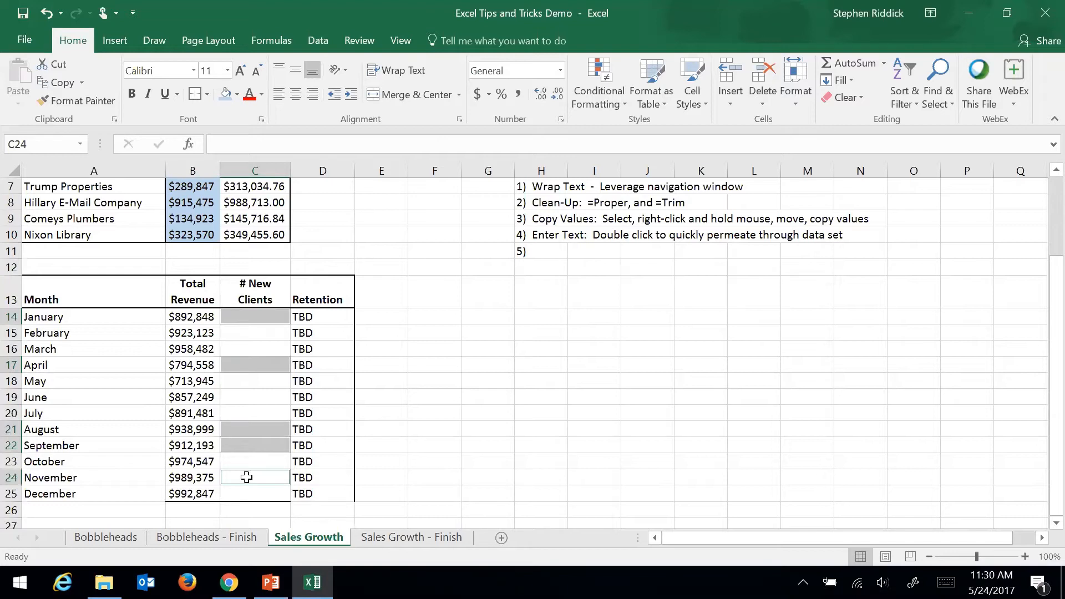
pyautogui.write('4')
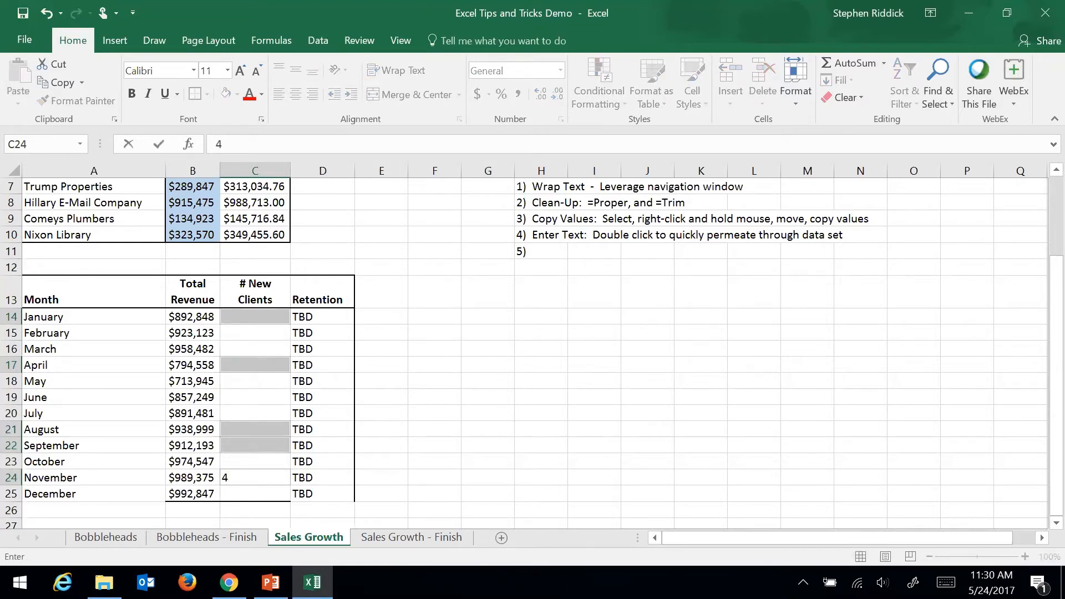
pyautogui.hotkey('ctrl', 'Return')
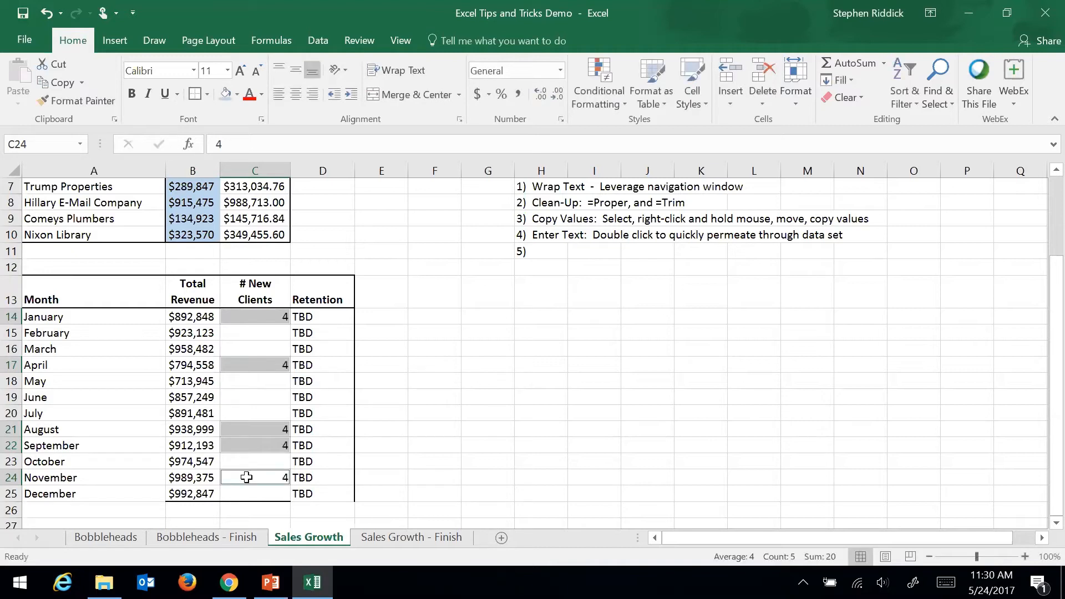
# Enter 5 new clients simultaneously for February, March, June and October in the # New Clients column
pyautogui.click(253, 333)
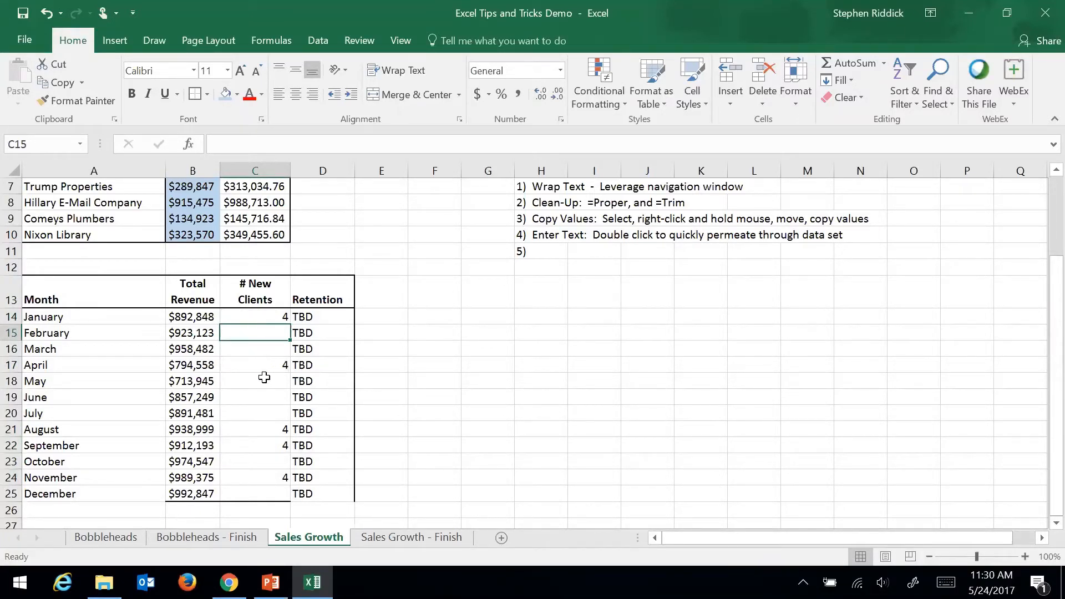
pyautogui.keyDown('ctrl'); pyautogui.click(268, 349); pyautogui.keyUp('ctrl')
pyautogui.keyDown('ctrl'); pyautogui.click(264, 392); pyautogui.keyUp('ctrl')
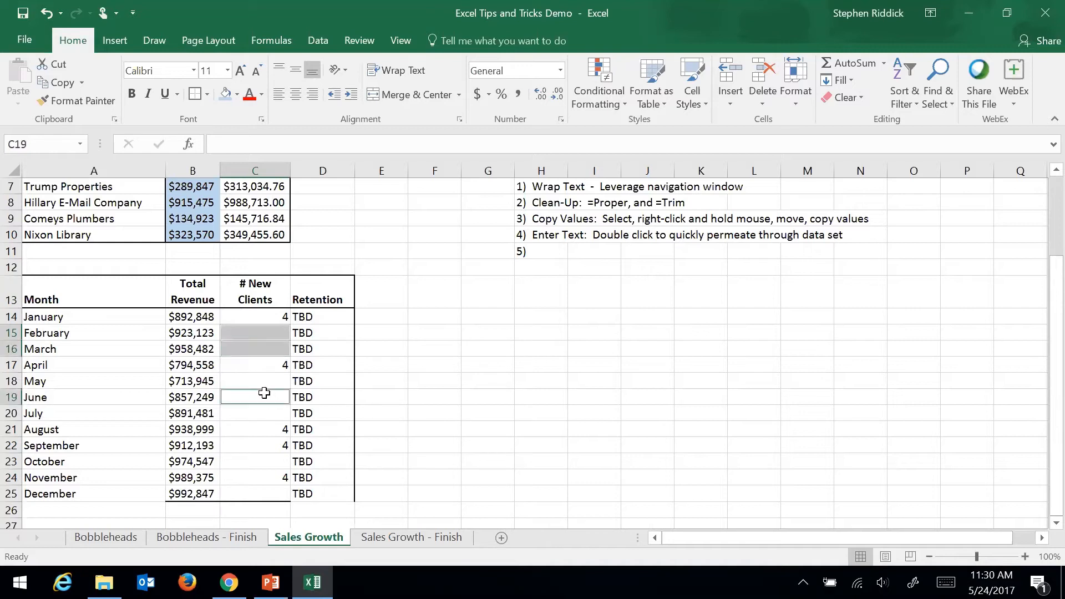
pyautogui.keyDown('ctrl'); pyautogui.click(260, 462); pyautogui.keyUp('ctrl')
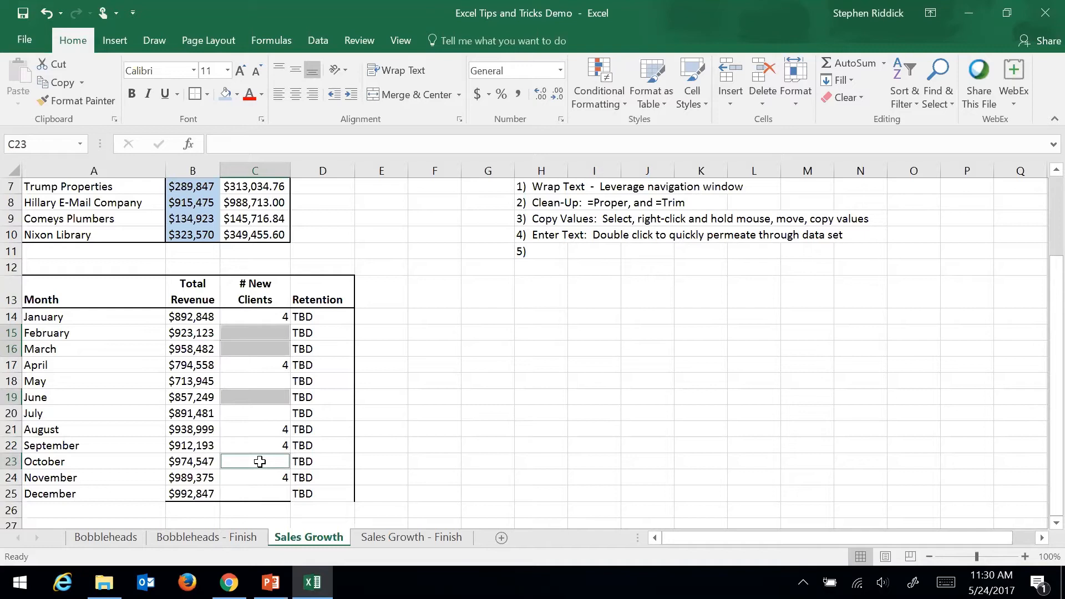
pyautogui.write('5')
pyautogui.hotkey('ctrl', 'Return')
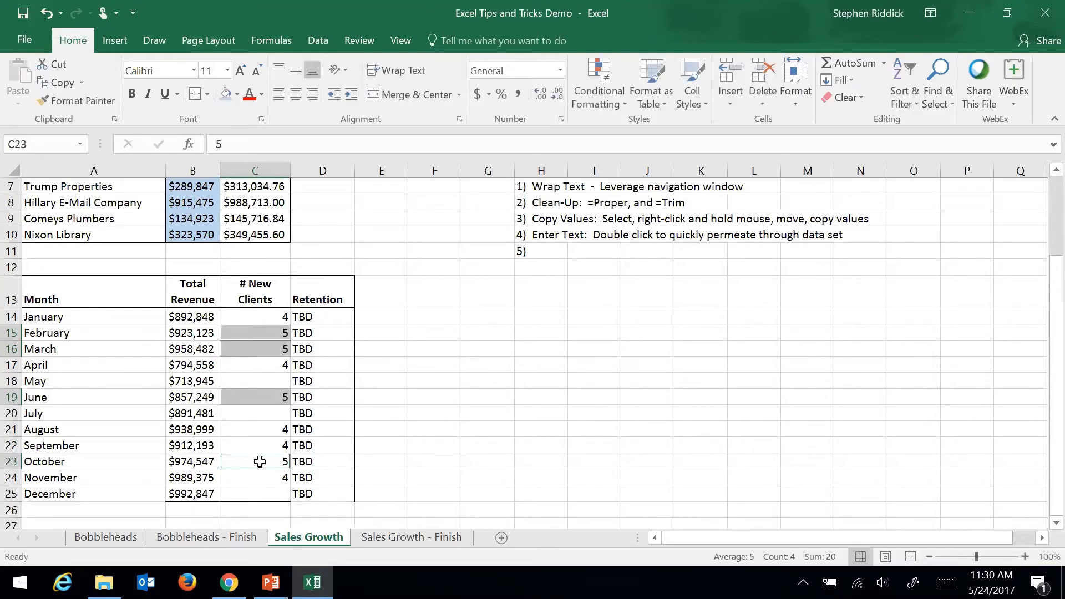
# Enter 3 new clients simultaneously for May, July and December in the # New Clients column
pyautogui.click(260, 378)
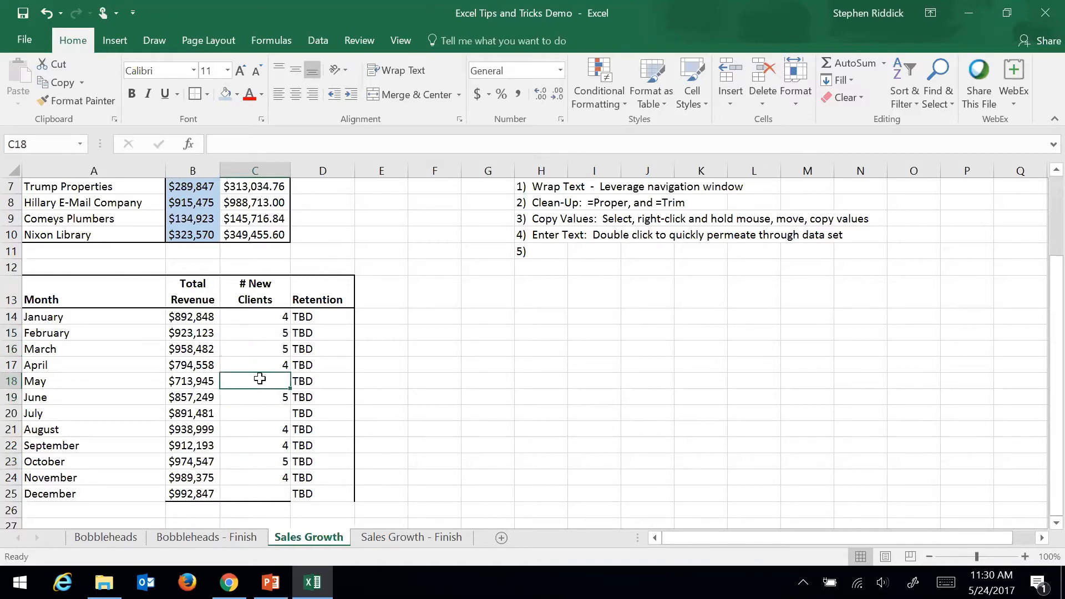
pyautogui.keyDown('ctrl'); pyautogui.click(262, 415); pyautogui.keyUp('ctrl')
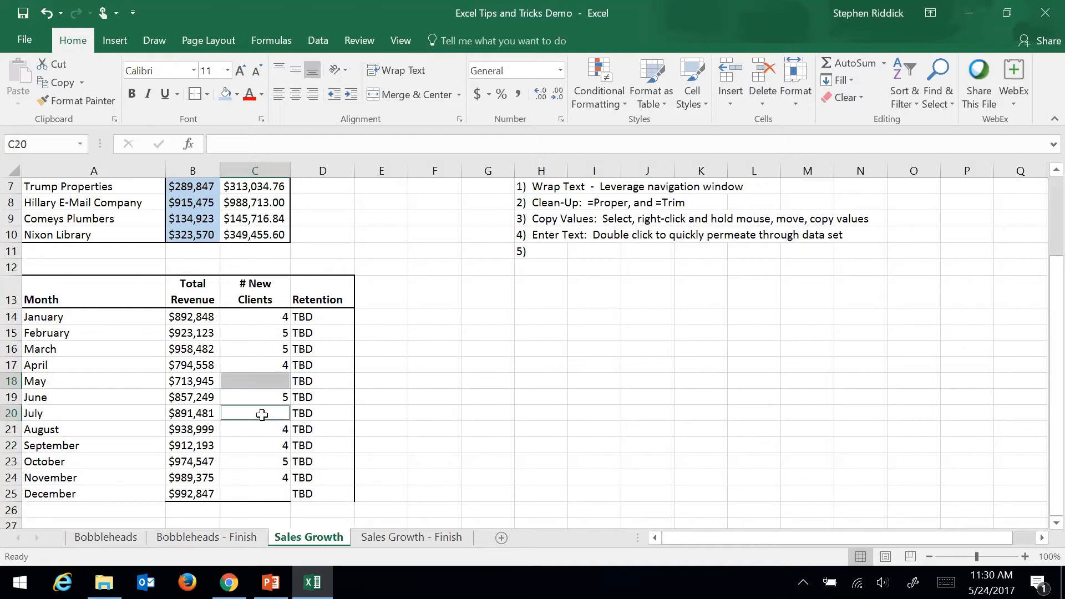
pyautogui.keyDown('ctrl'); pyautogui.click(262, 493); pyautogui.keyUp('ctrl')
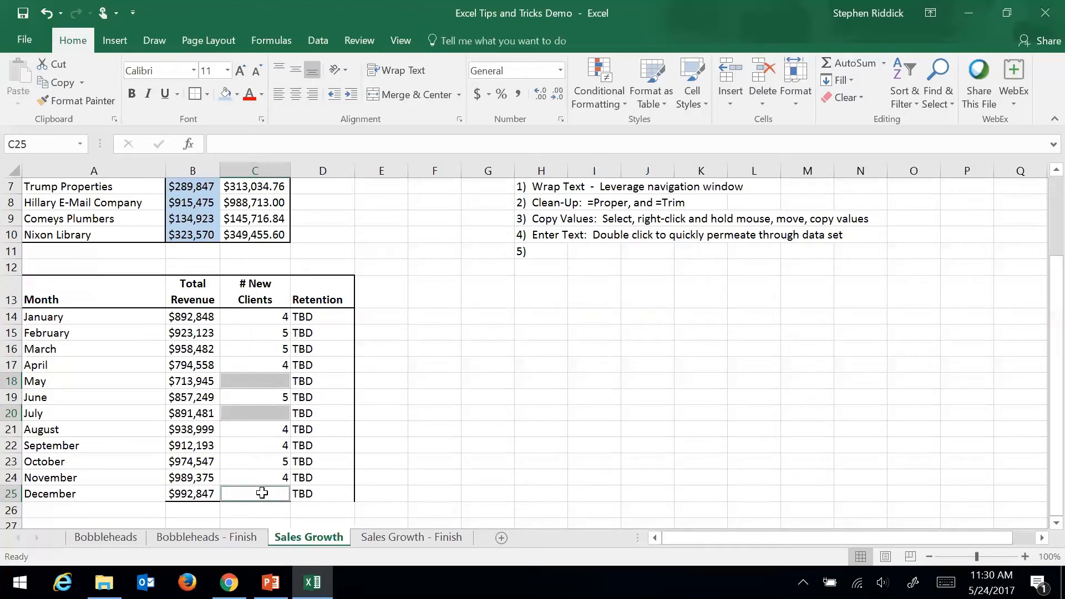
pyautogui.write('3')
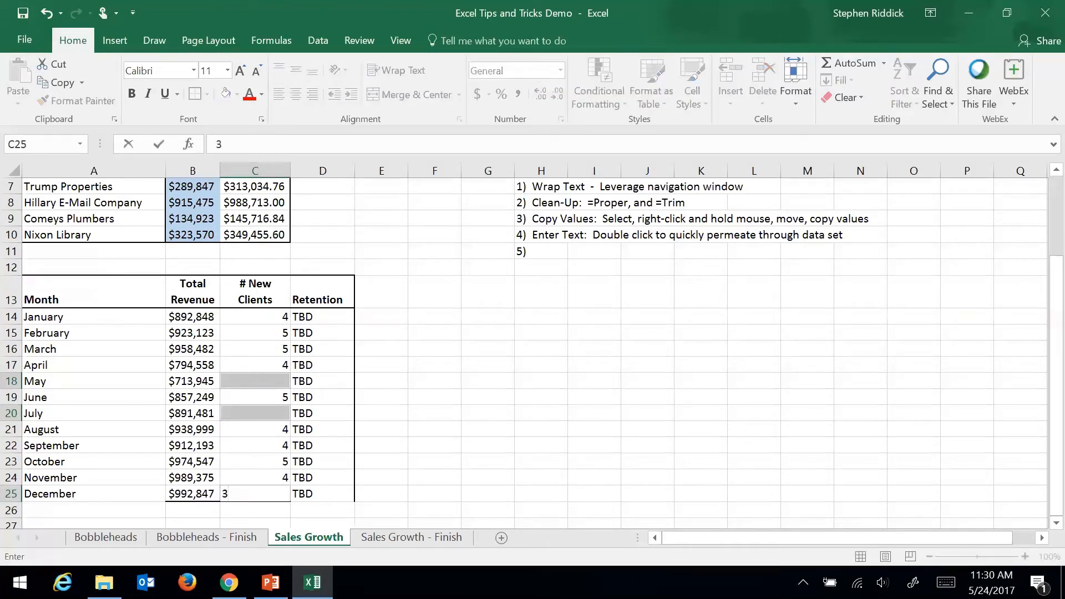
pyautogui.hotkey('ctrl', 'Return')
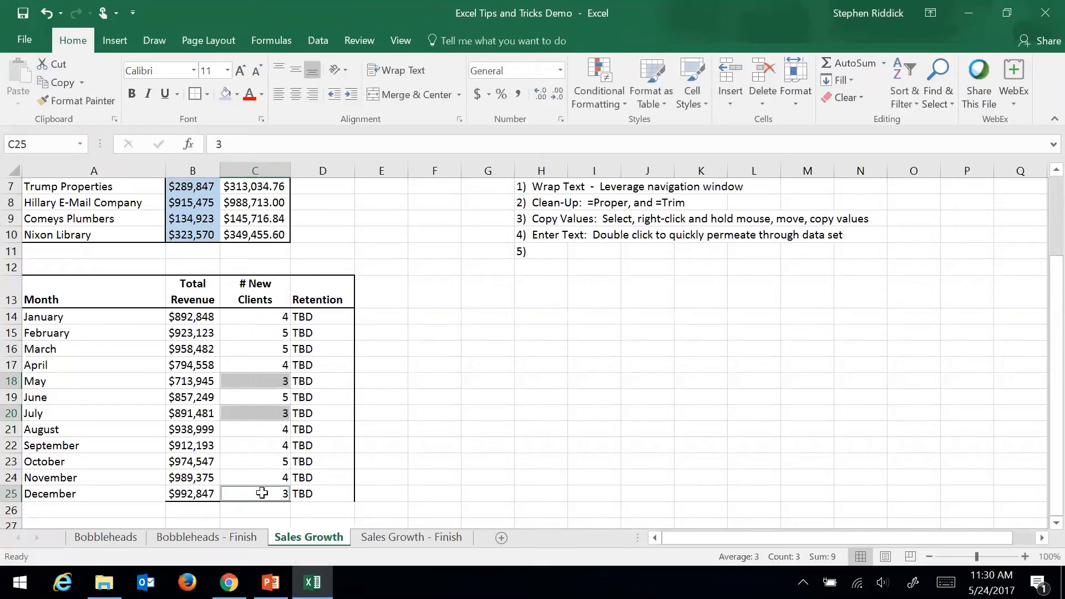
# Complete tip 5 in H11 with "Inentical Info in Non-Adjacent: Select cells, enter value, Control + Enter"
pyautogui.click(537, 374)
pyautogui.click(543, 250)
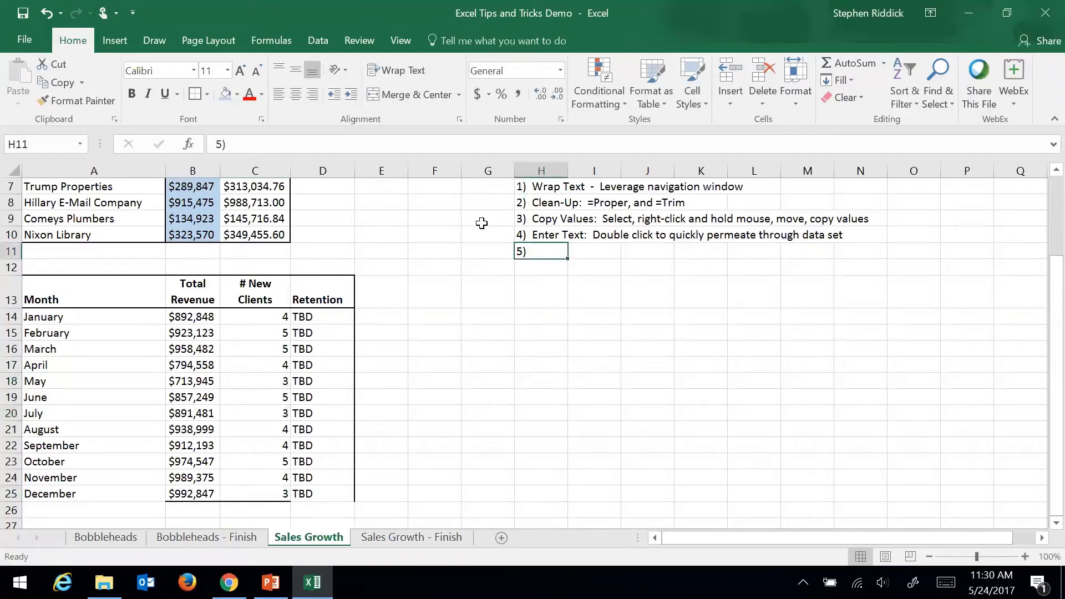
pyautogui.click(280, 146)
pyautogui.write('Inentical Info in Non-')
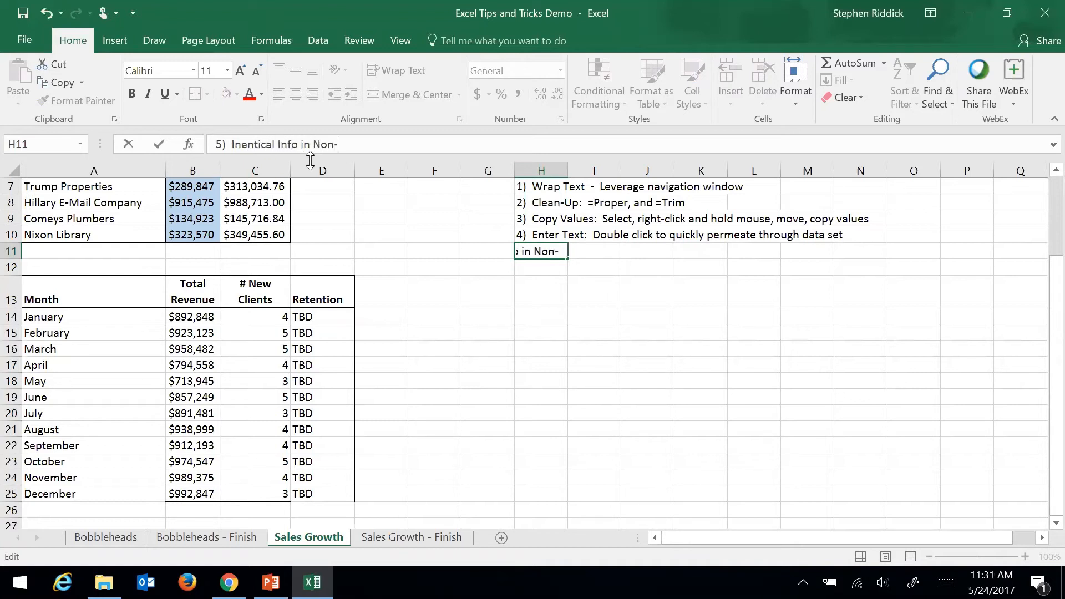
pyautogui.write('Adjacent:  Select cells, enter value, Contro')
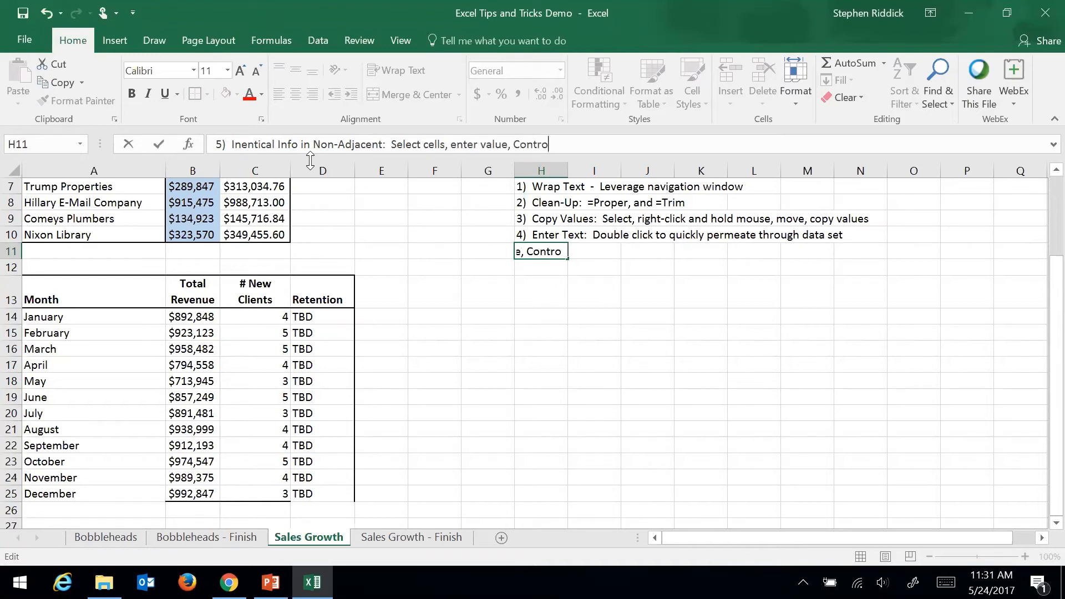
pyautogui.write('l + Enter')
pyautogui.press('Return')
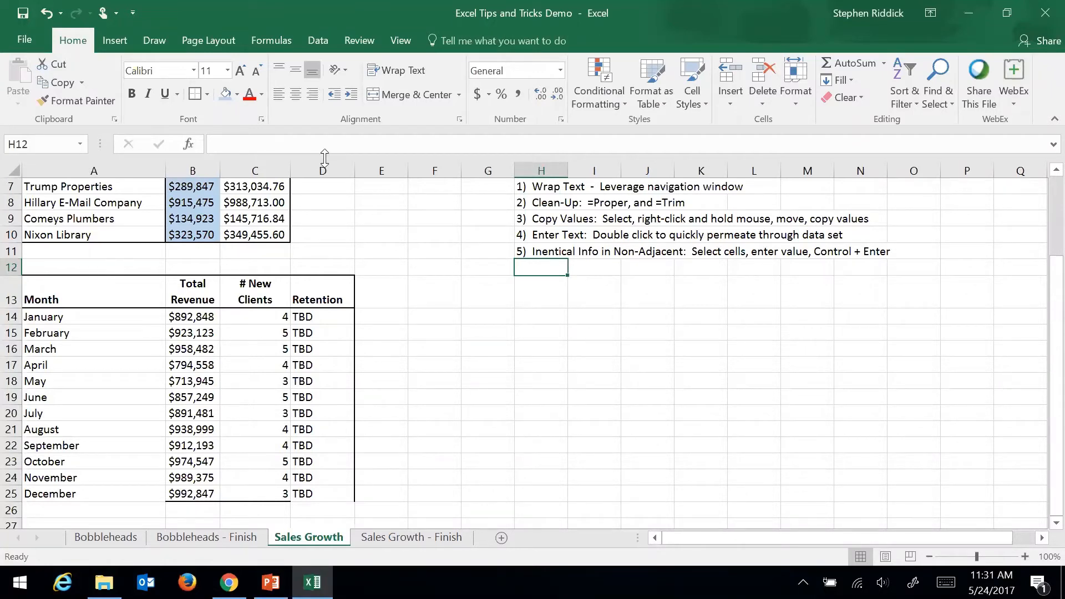
# Insert the current date under the Sales Growth title in A2 with the formula =TODAY()
pyautogui.moveTo(1055, 353); pyautogui.dragTo(1001, 240)
pyautogui.click(83, 200)
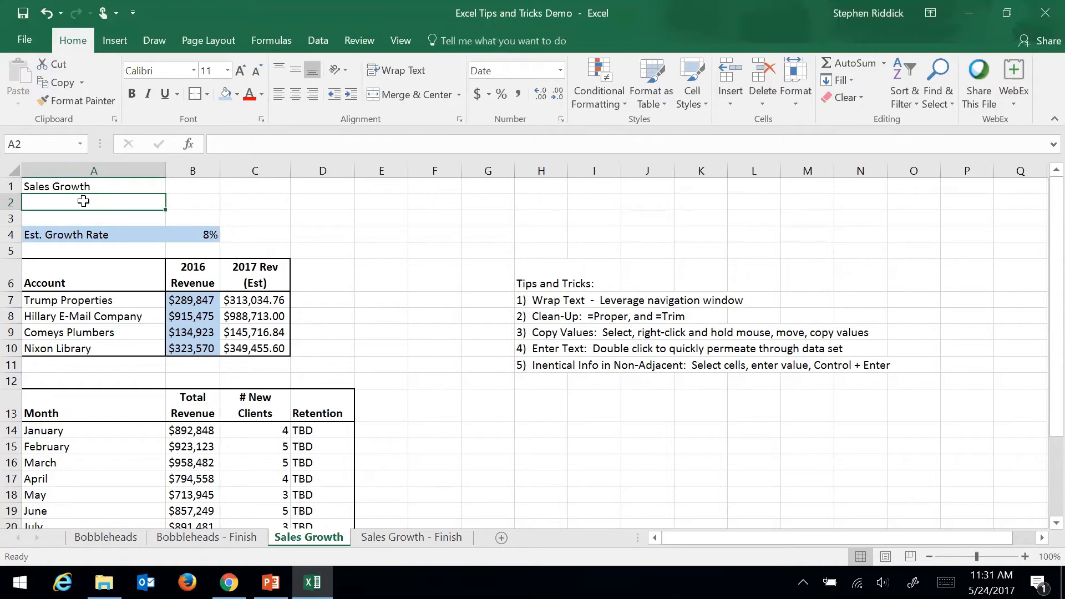
pyautogui.write('=')
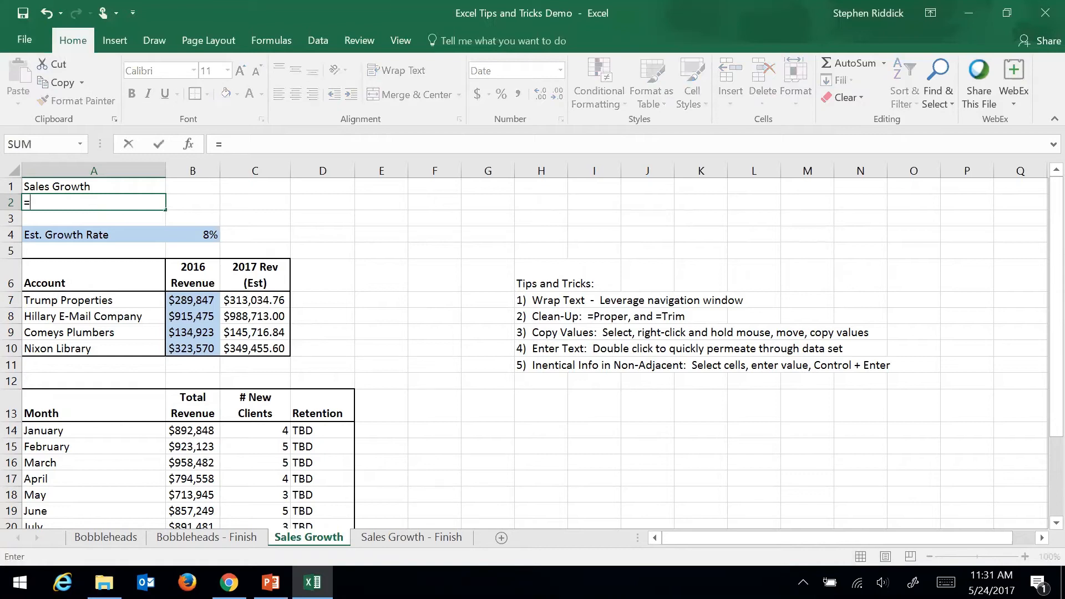
pyautogui.write('today()')
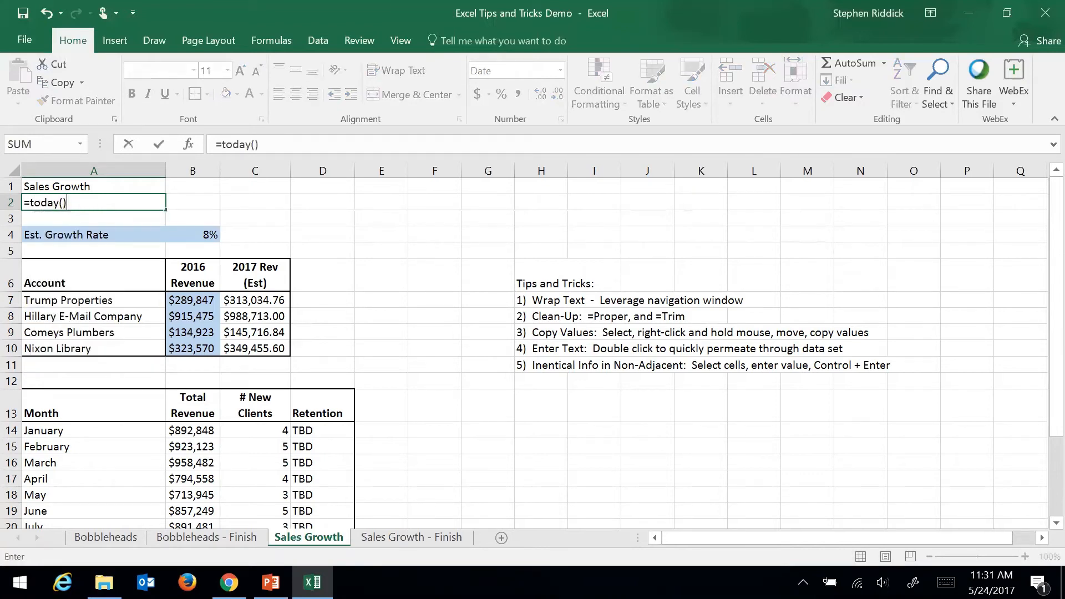
pyautogui.press('Return')
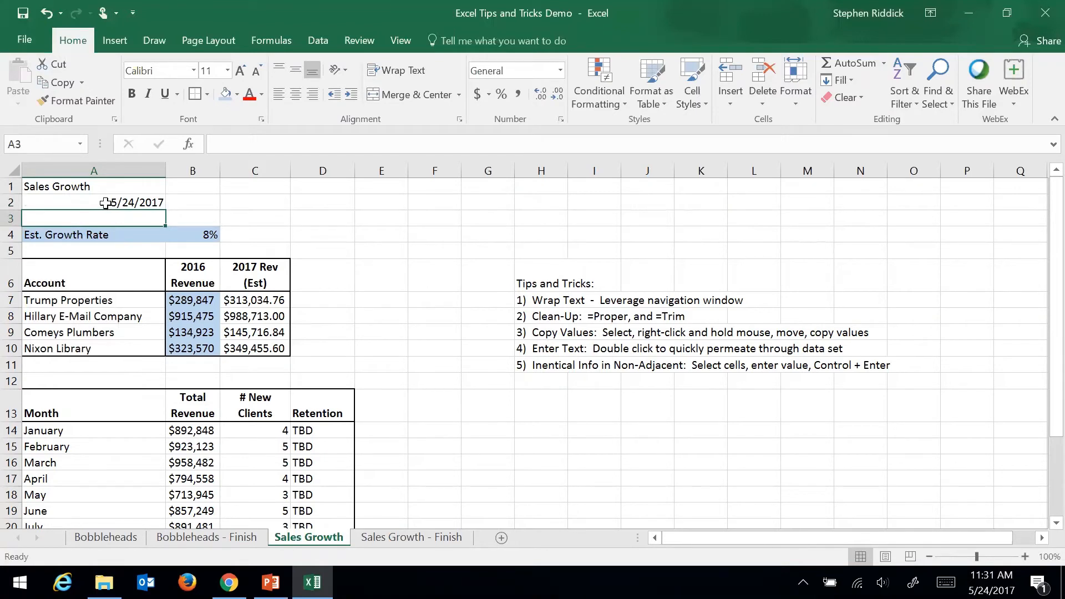
# Replace the date formula in A2 with =NOW()
pyautogui.click(106, 203)
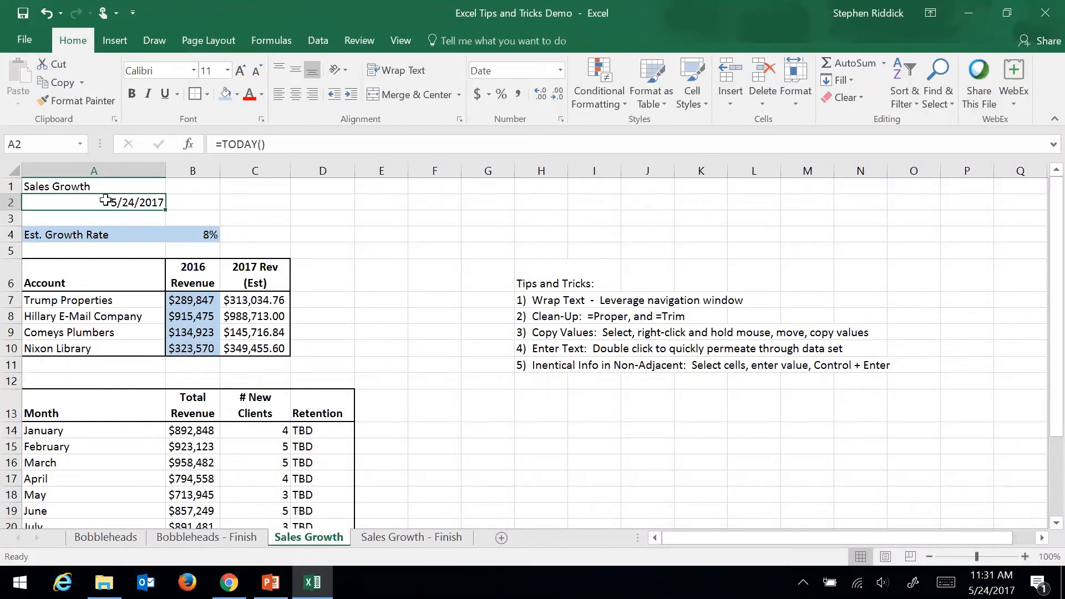
pyautogui.write('=now()')
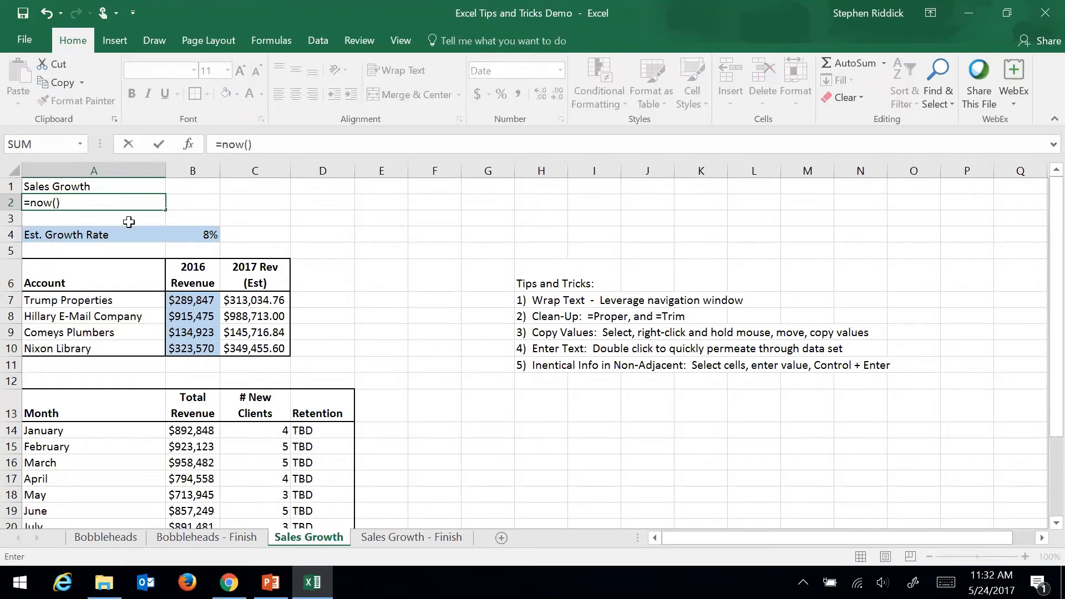
pyautogui.press('Return')
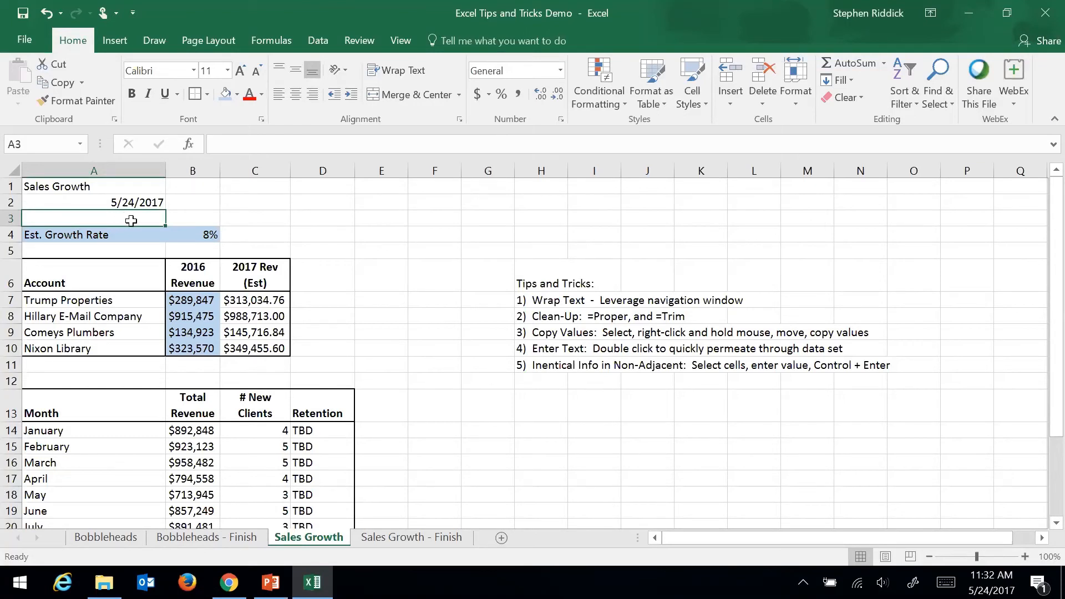
# Add tip 6 in H12 reading "Current Date =NOW()"
pyautogui.click(539, 381)
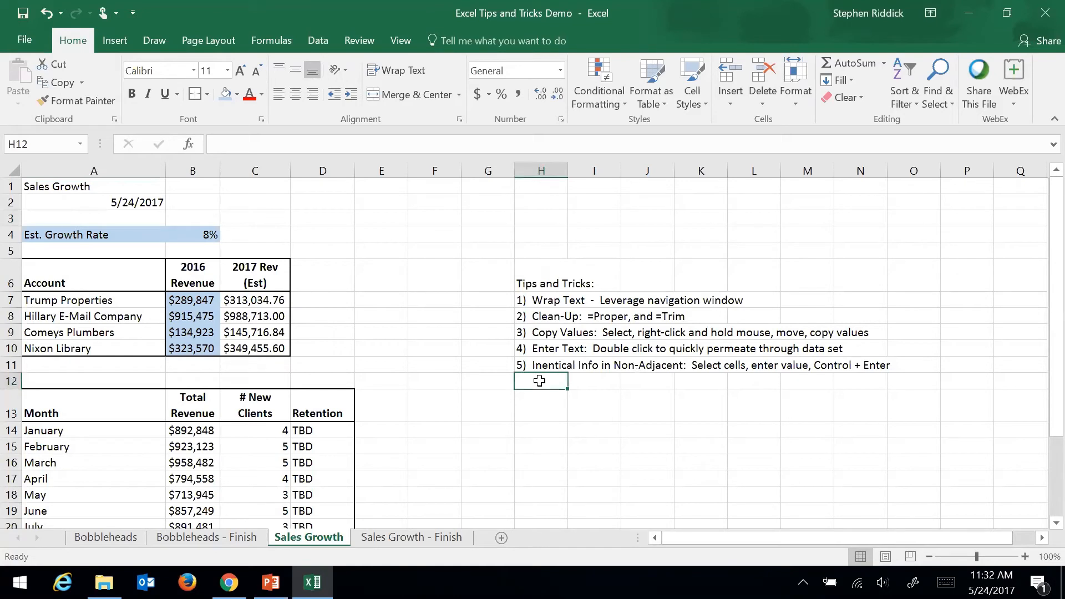
pyautogui.write('6)  C')
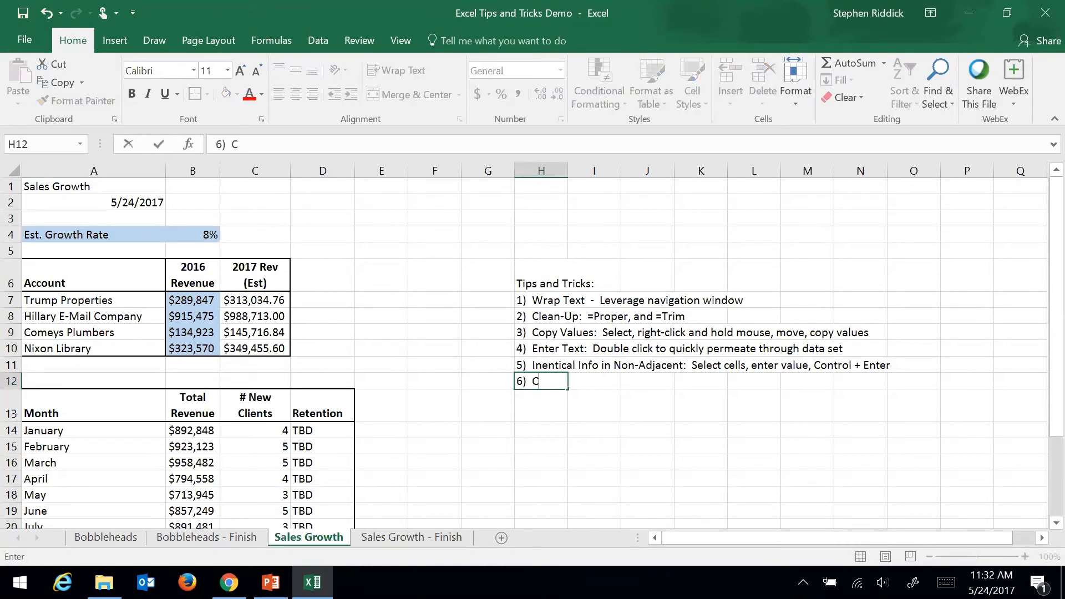
pyautogui.write('urrent Date =')
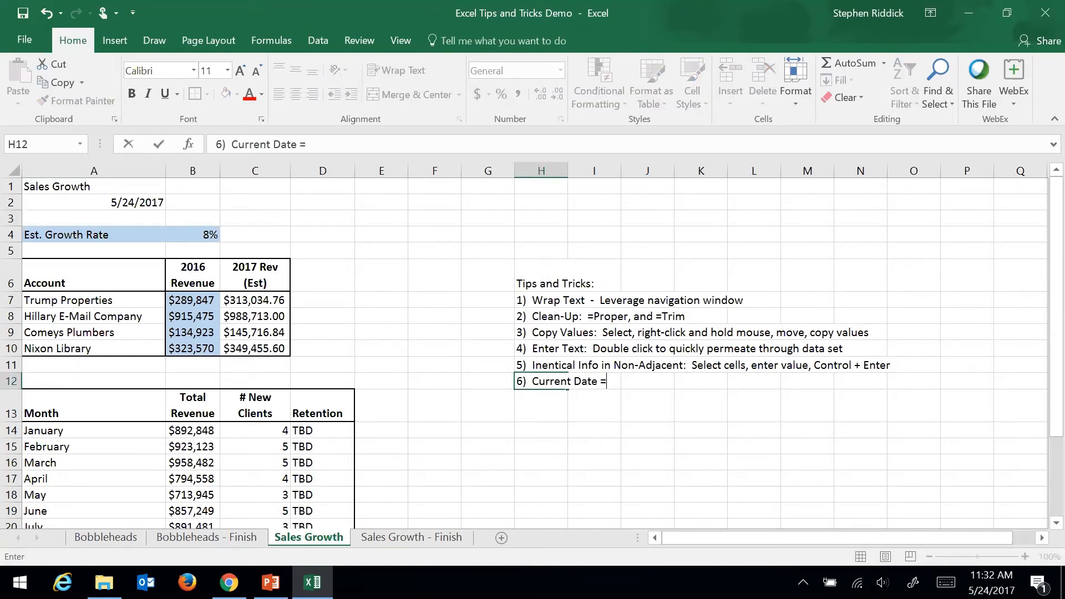
pyautogui.write('NOW()')
pyautogui.press('Return')
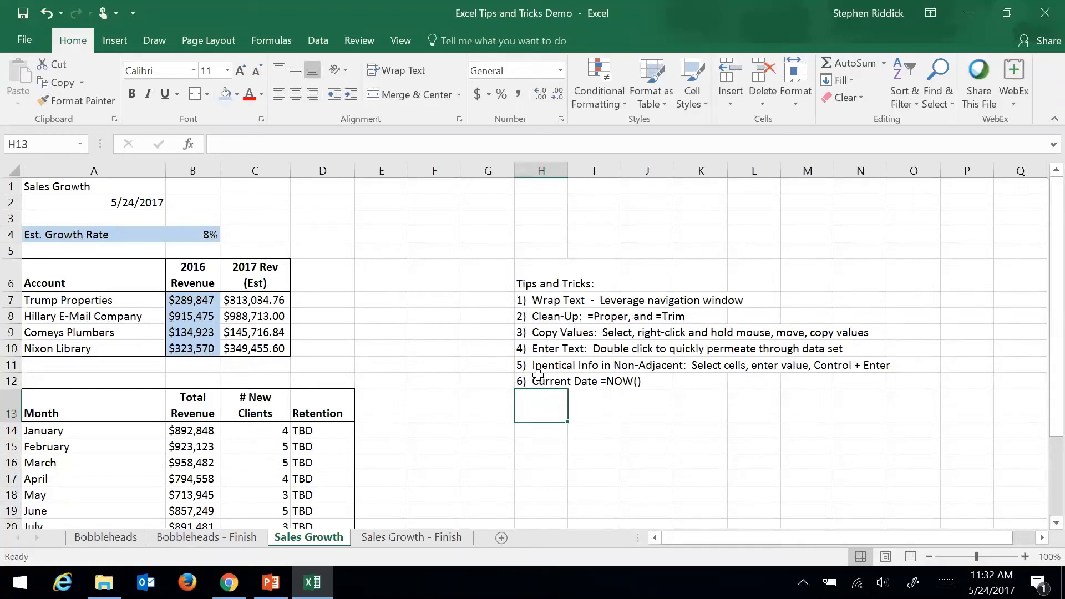
# Review the first two tips, the sales price cell and the first gross profit formula on the Bobbleheads sheet
pyautogui.click(99, 537)
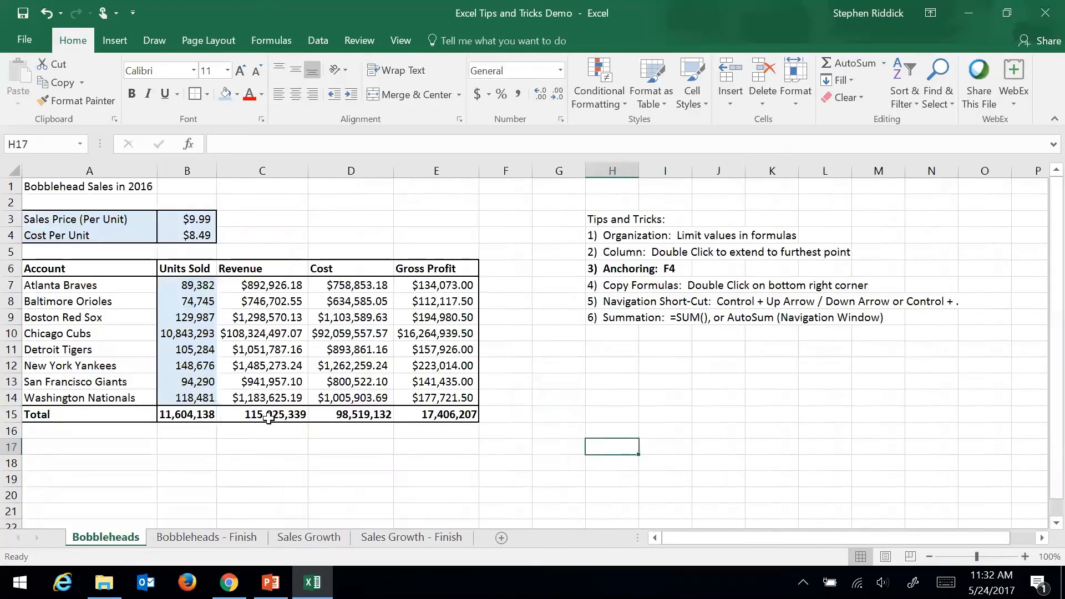
pyautogui.click(614, 232)
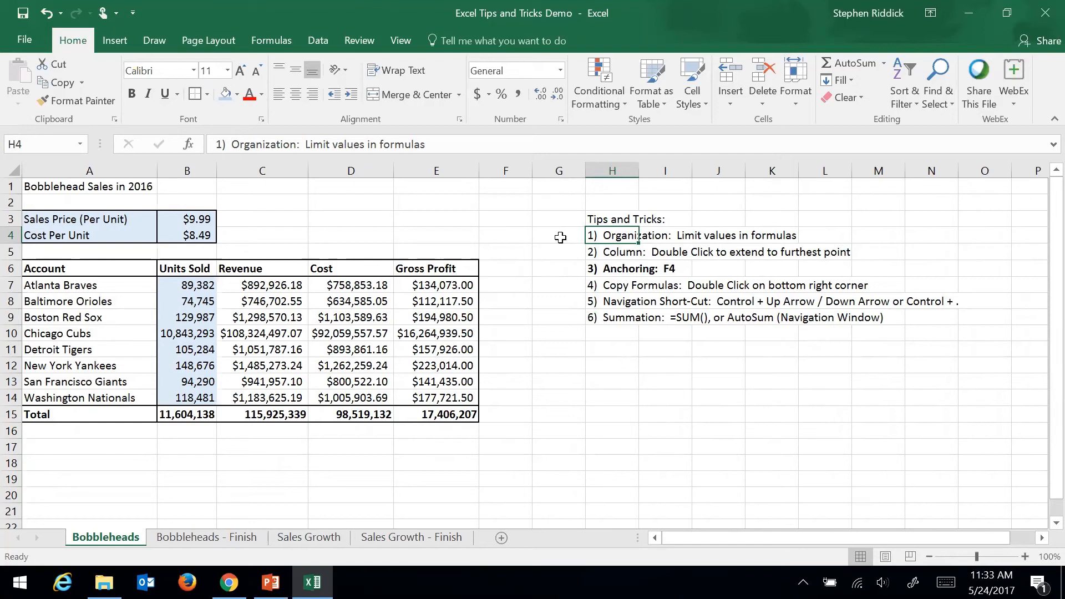
pyautogui.click(620, 250)
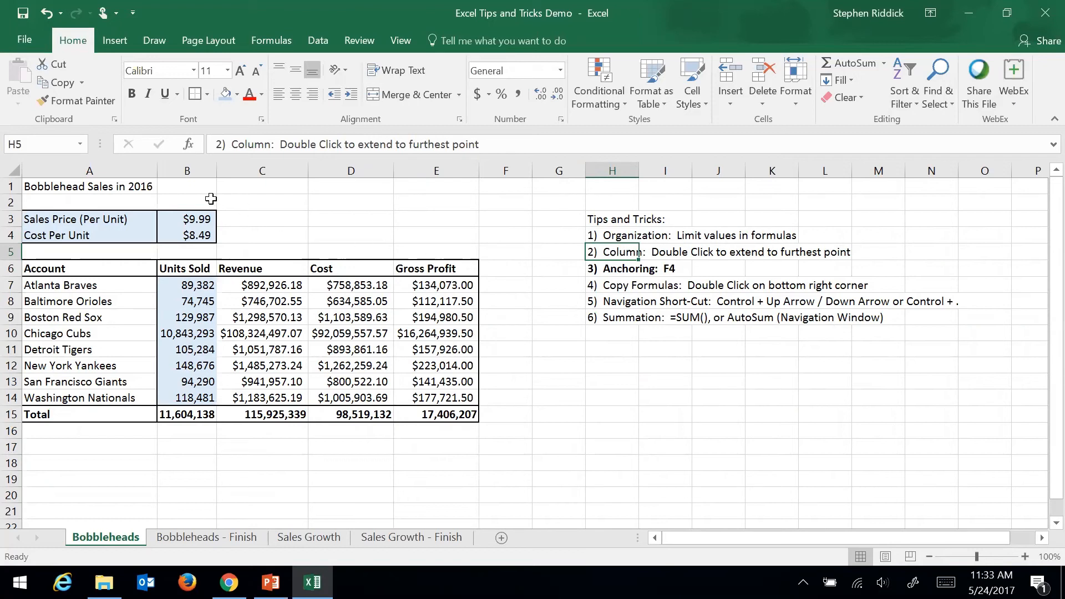
pyautogui.click(193, 216)
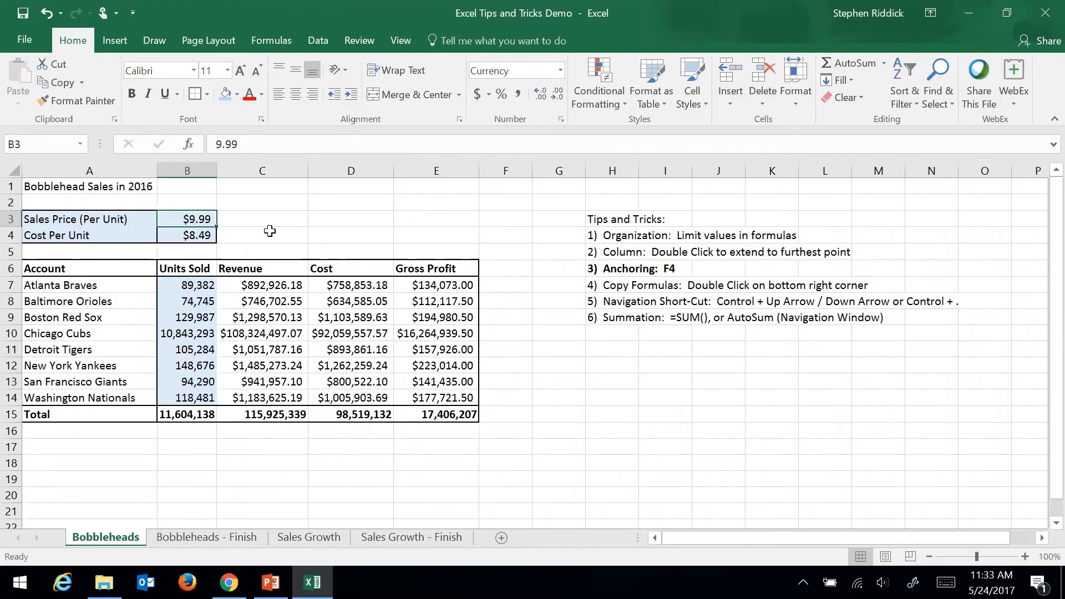
pyautogui.click(416, 288)
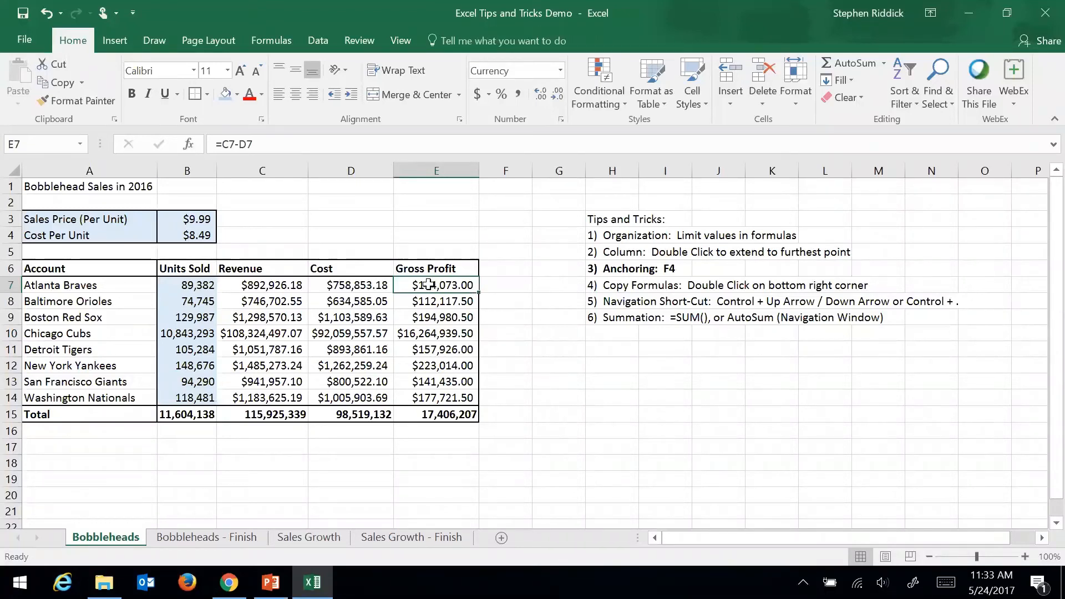
# Select the gross profit range E7:E15 and cycle the active cell between its ends to review the navigation shortcut
pyautogui.moveTo(429, 284); pyautogui.dragTo(451, 420)
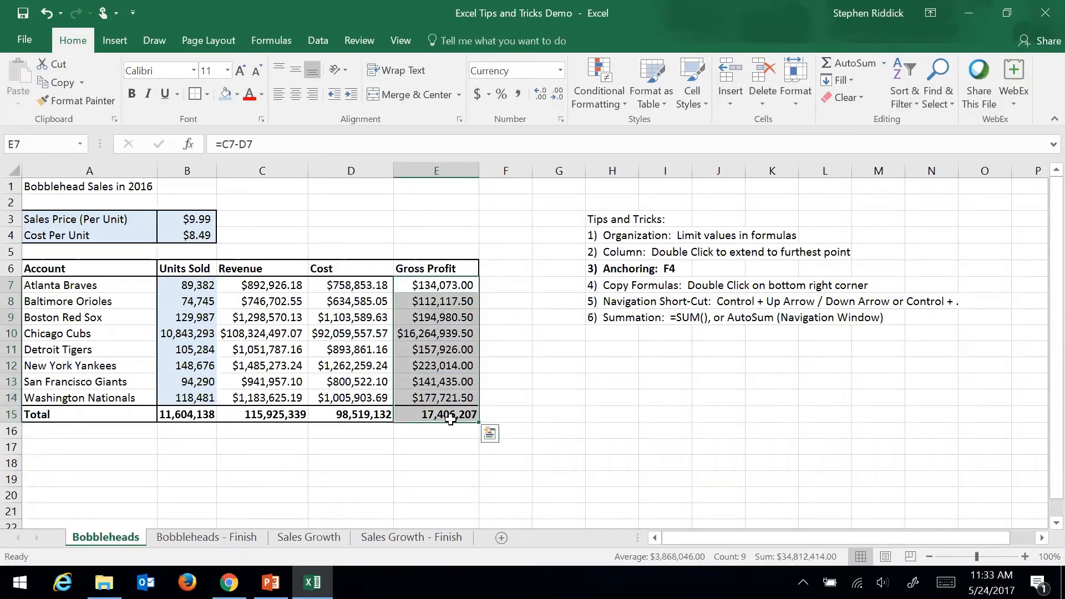
pyautogui.hotkey('ctrl', '.')
pyautogui.hotkey('ctrl', '.')
pyautogui.hotkey('ctrl', '.')
pyautogui.hotkey('ctrl', '.')
pyautogui.hotkey('ctrl', '.')
pyautogui.hotkey('ctrl', '.')
pyautogui.click(524, 319)
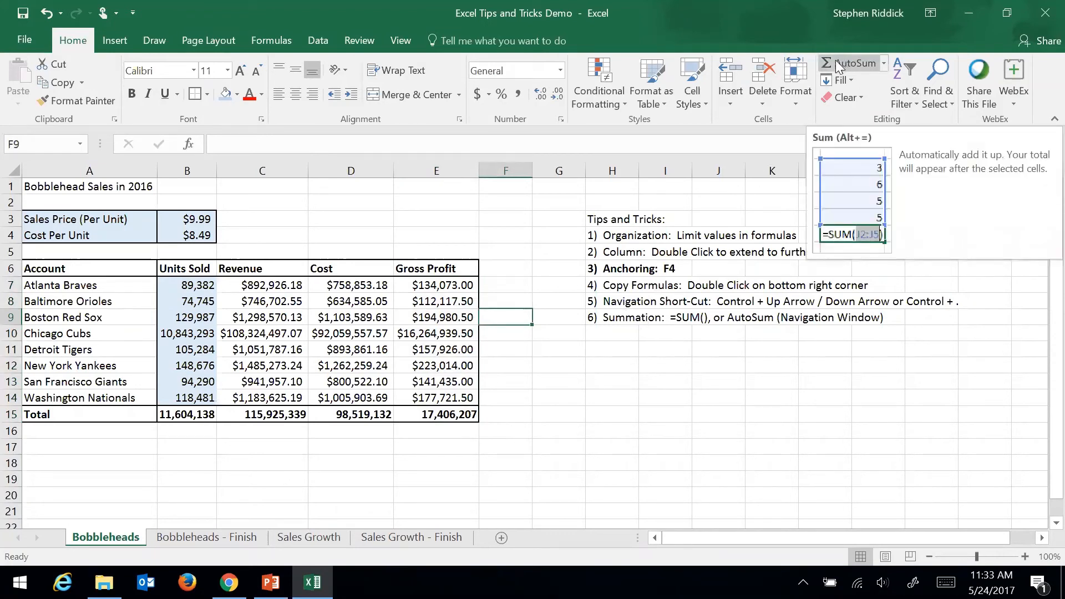
# Return to the Sales Growth sheet and review the wrapped 2016 Revenue header
pyautogui.click(316, 541)
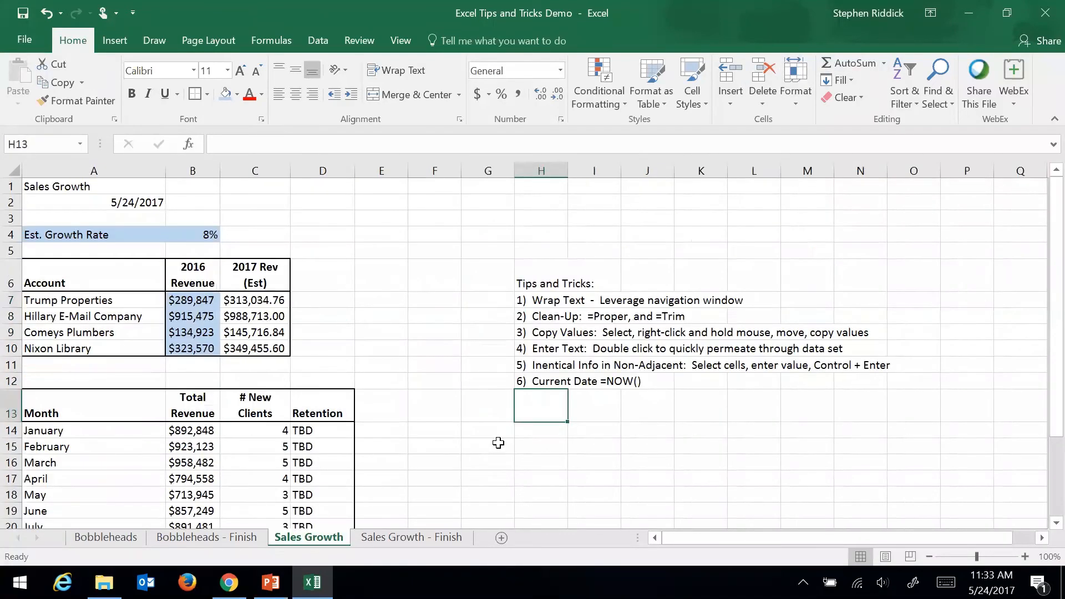
pyautogui.click(194, 296)
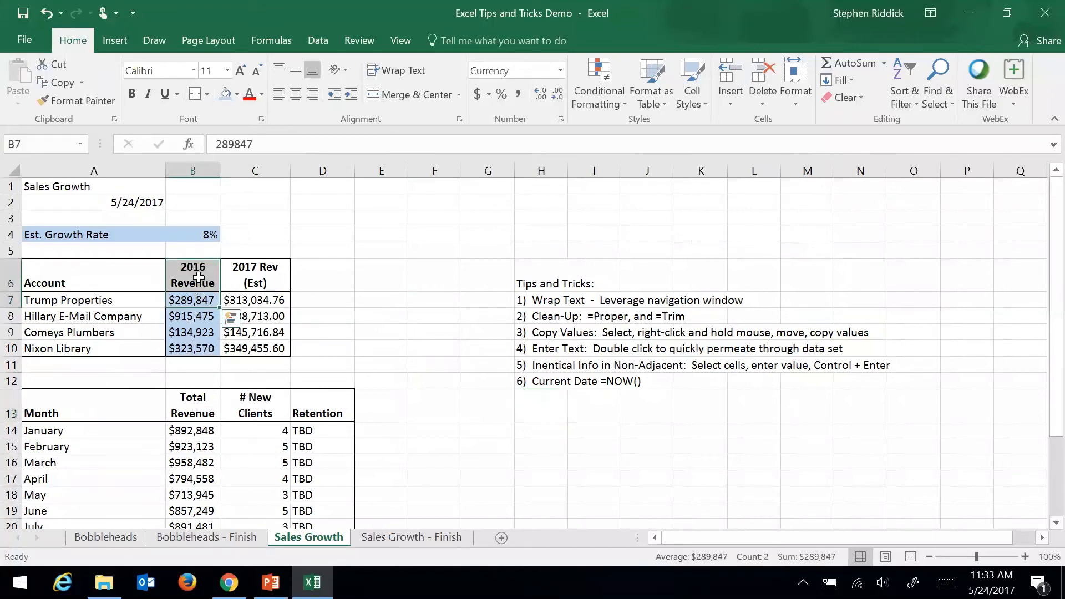
pyautogui.click(196, 278)
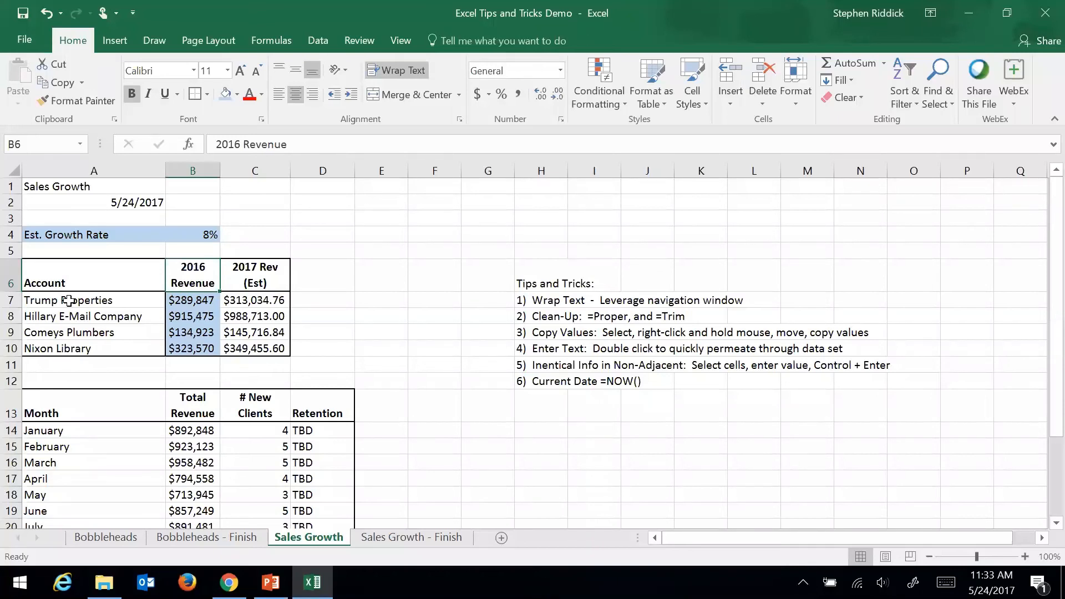
# Show the options for copying the account names A7:A10 onto B7:B10 as values only, and dismiss them without copying
pyautogui.moveTo(68, 300); pyautogui.dragTo(73, 349)
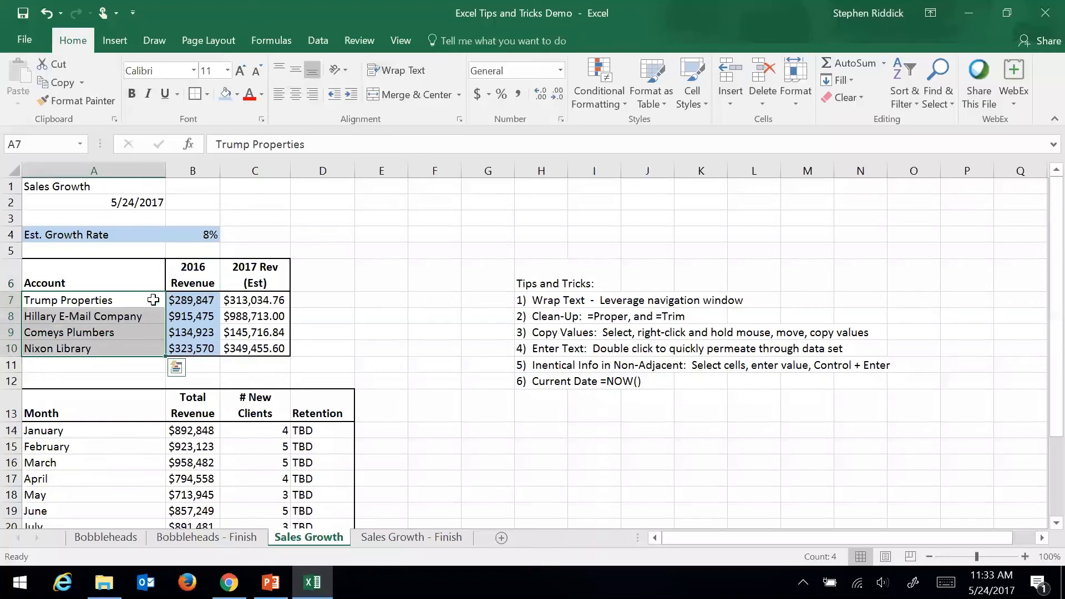
pyautogui.moveTo(165, 305); pyautogui.dragTo(189, 306)
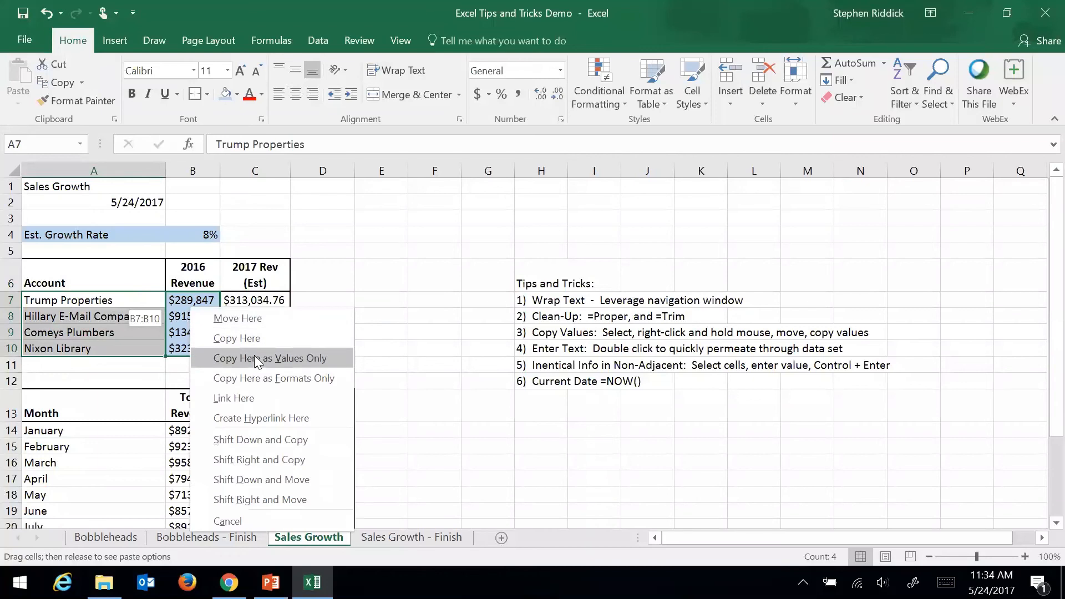
pyautogui.click(131, 295)
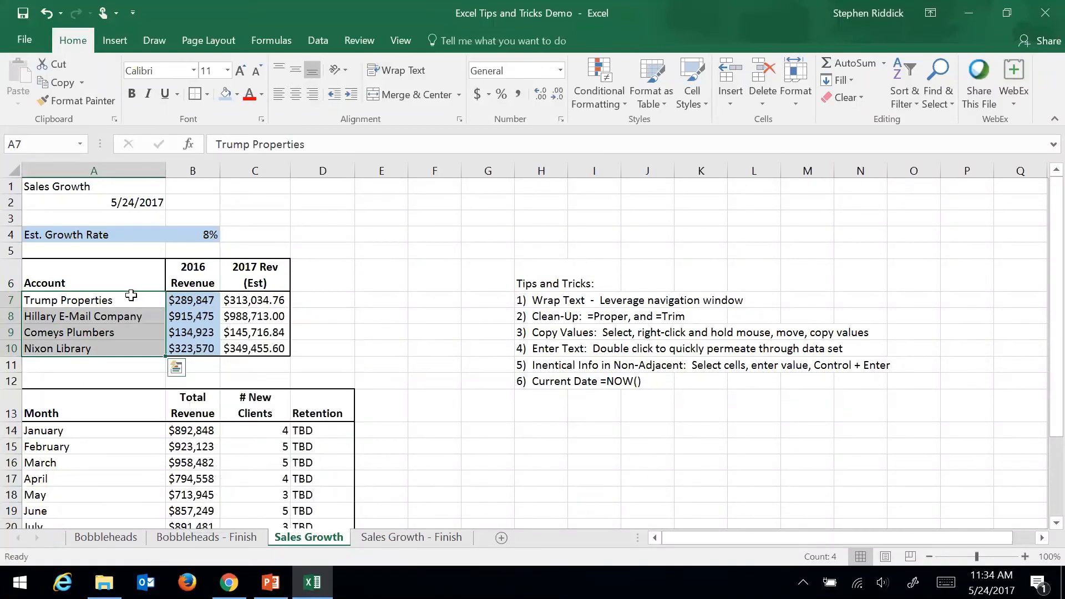
pyautogui.click(463, 318)
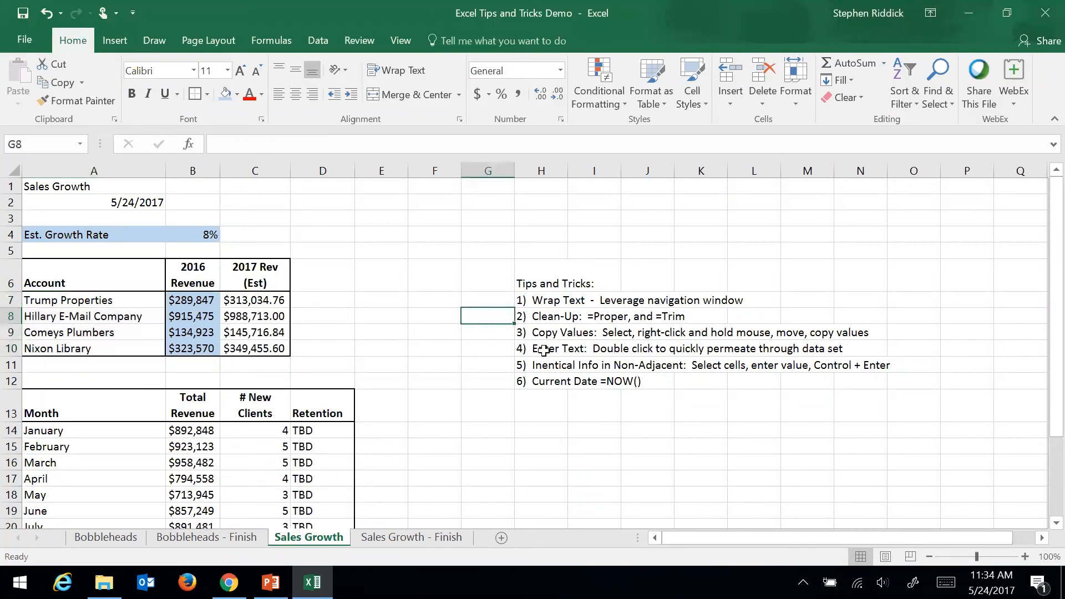
# Review the January entry in A14 and the current date formula in A2
pyautogui.click(112, 435)
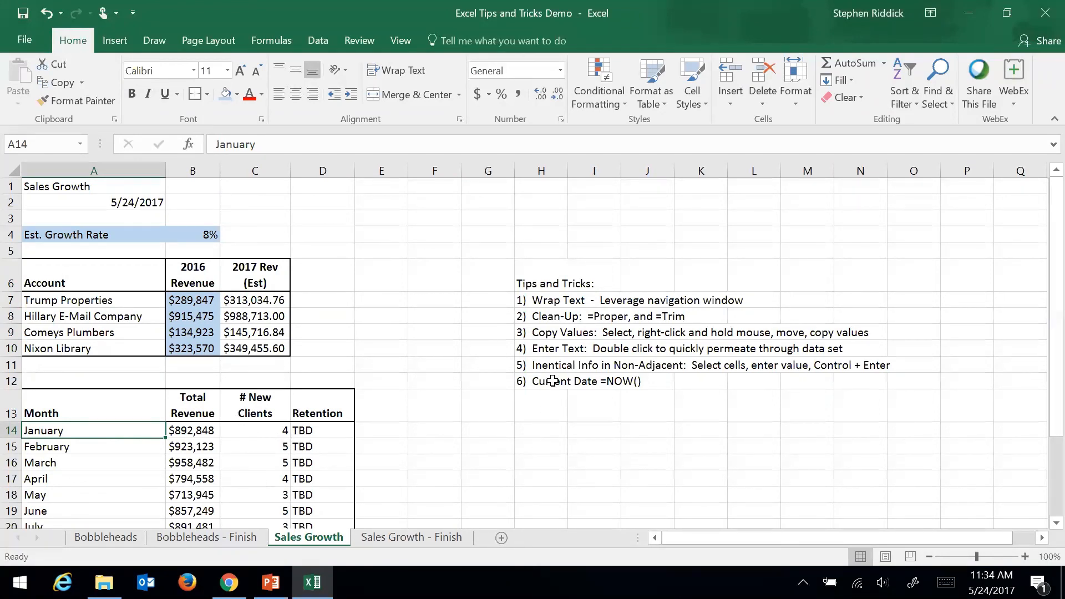
pyautogui.click(109, 205)
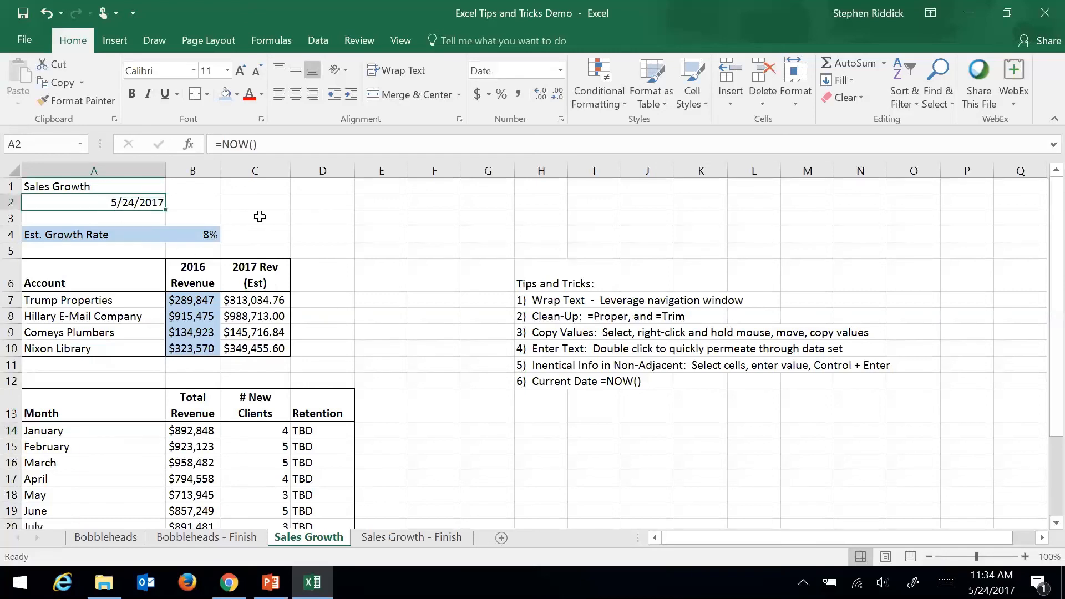
pyautogui.click(423, 231)
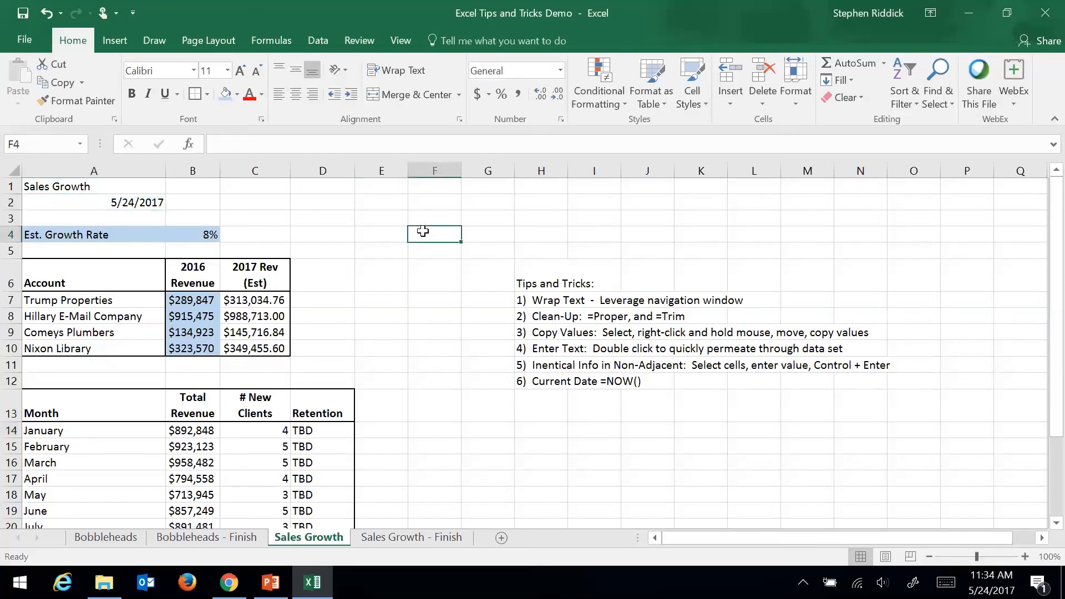